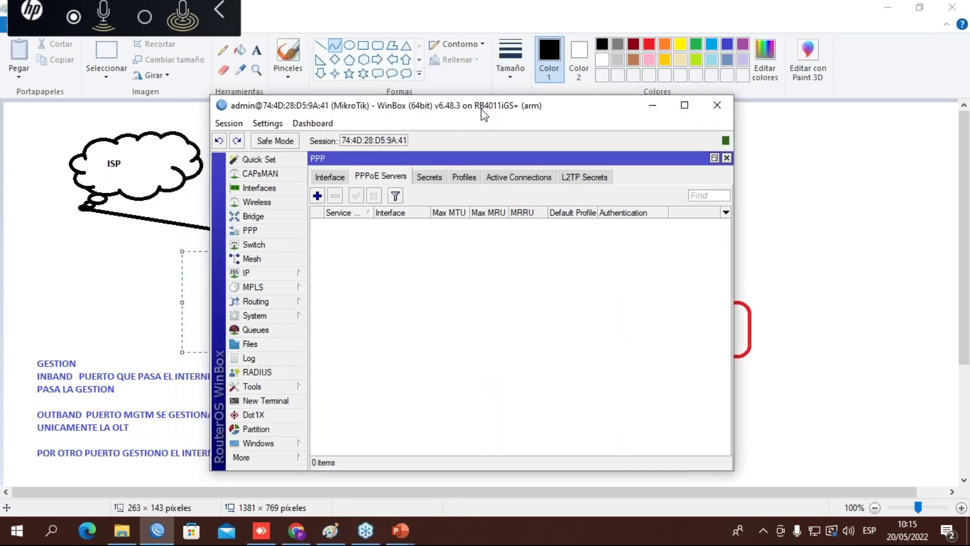
# Maximize WinBox and inspect ether1's properties in the Ethernet interface list
pyautogui.doubleClick(484, 114)
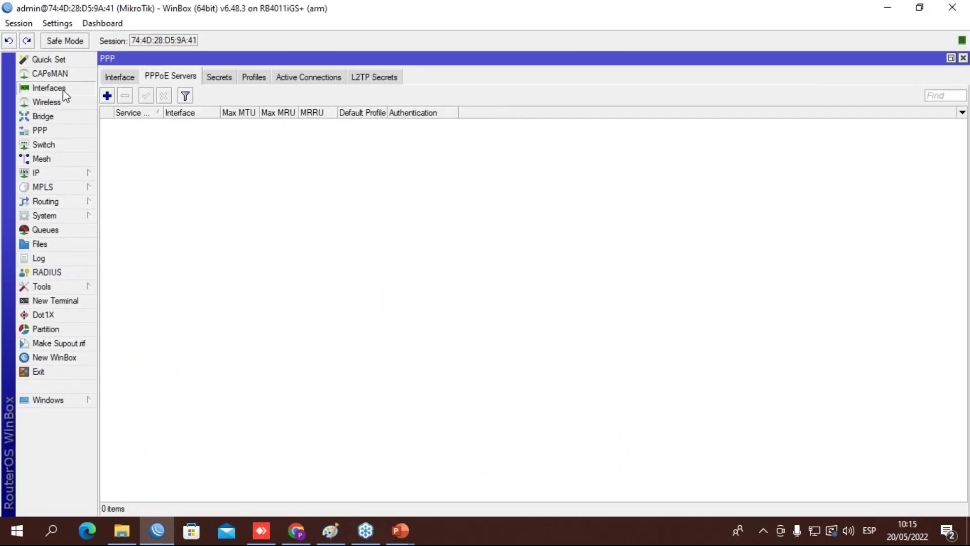
pyautogui.click(62, 88)
pyautogui.click(212, 194)
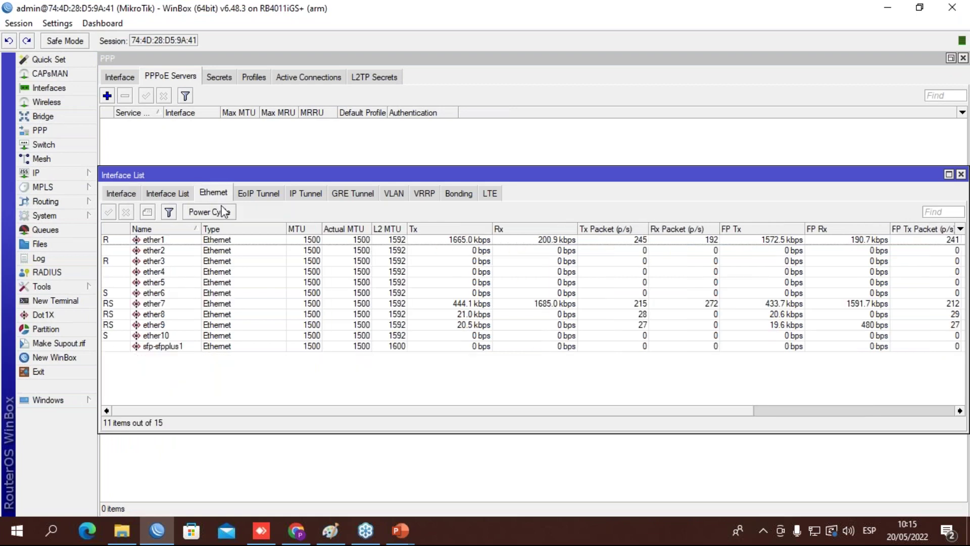
pyautogui.click(154, 242)
pyautogui.doubleClick(154, 241)
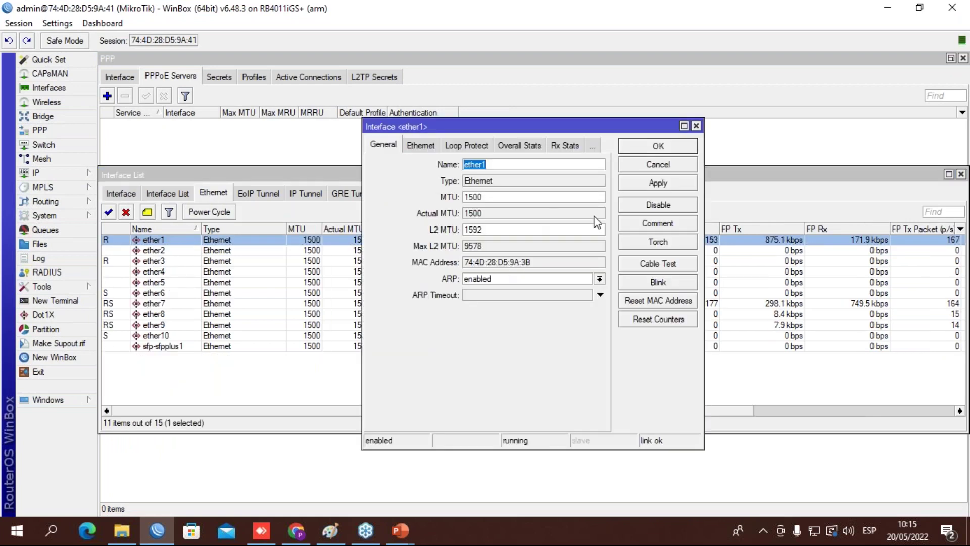
pyautogui.click(696, 126)
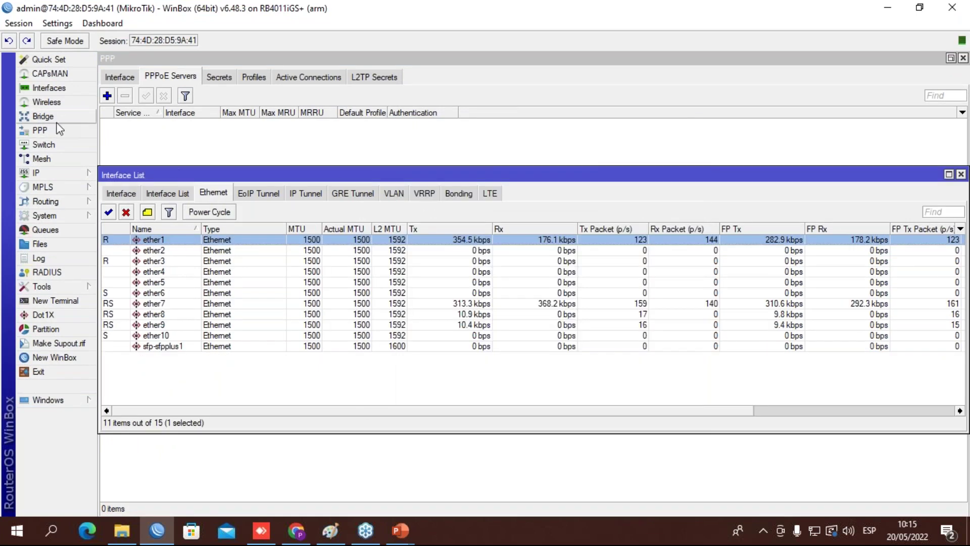
# Confirm 192.168.1.20/24 on ether1 in IP Addresses, then bring the Paint diagram forward
pyautogui.click(54, 177)
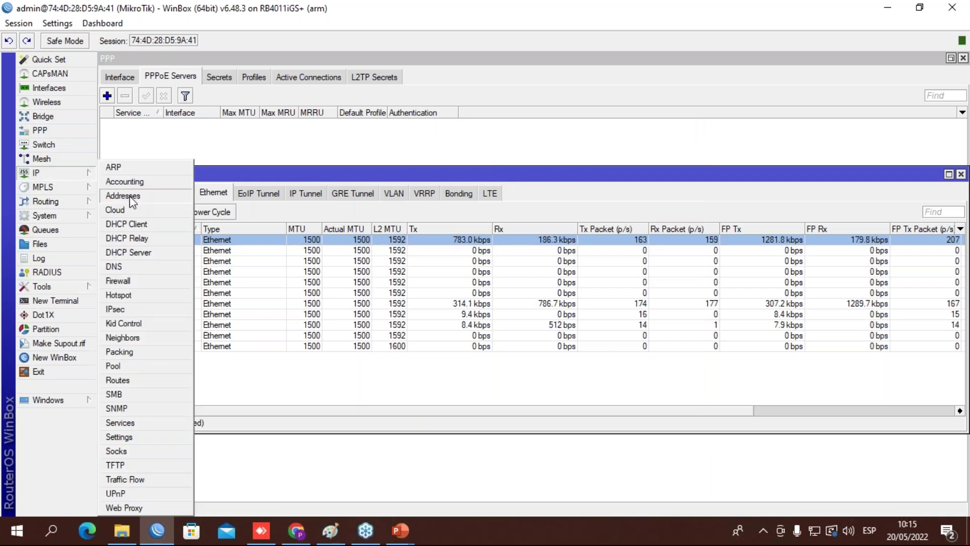
pyautogui.click(123, 196)
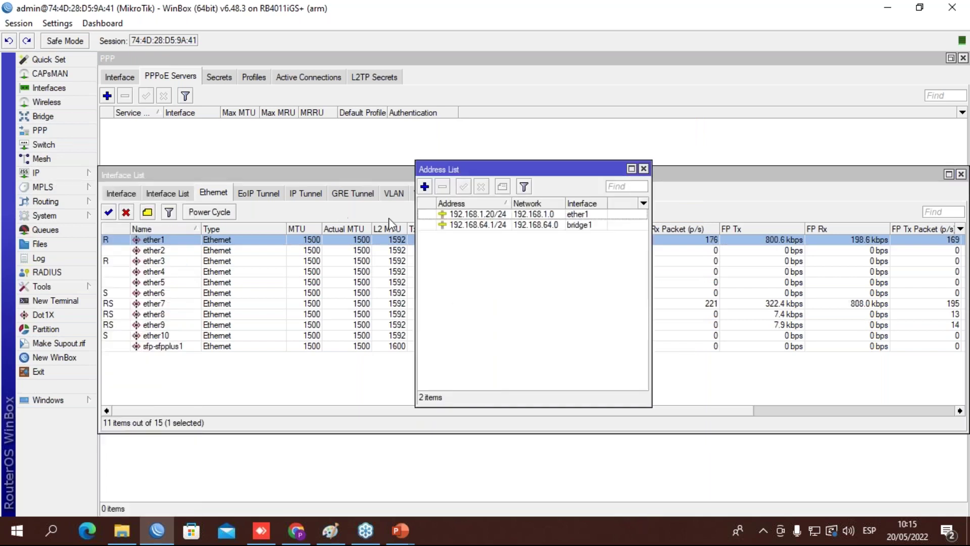
pyautogui.click(505, 216)
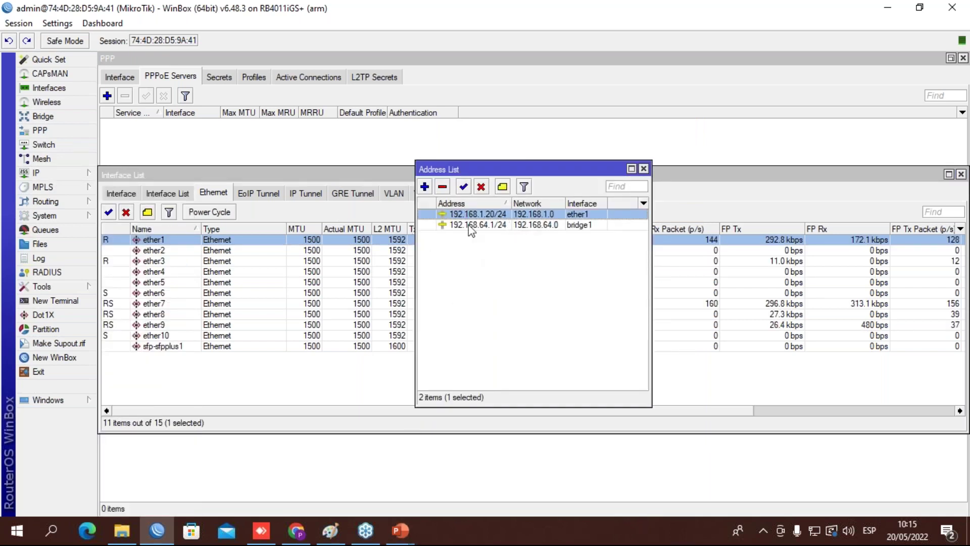
pyautogui.click(334, 531)
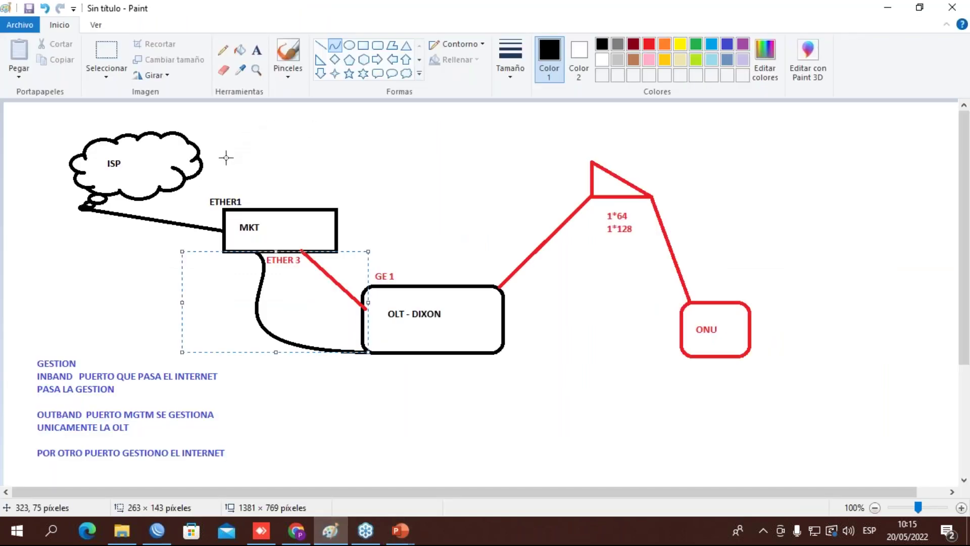
# Add the text label '192.168.1.0/24' beside the ISP cloud
pyautogui.click(257, 51)
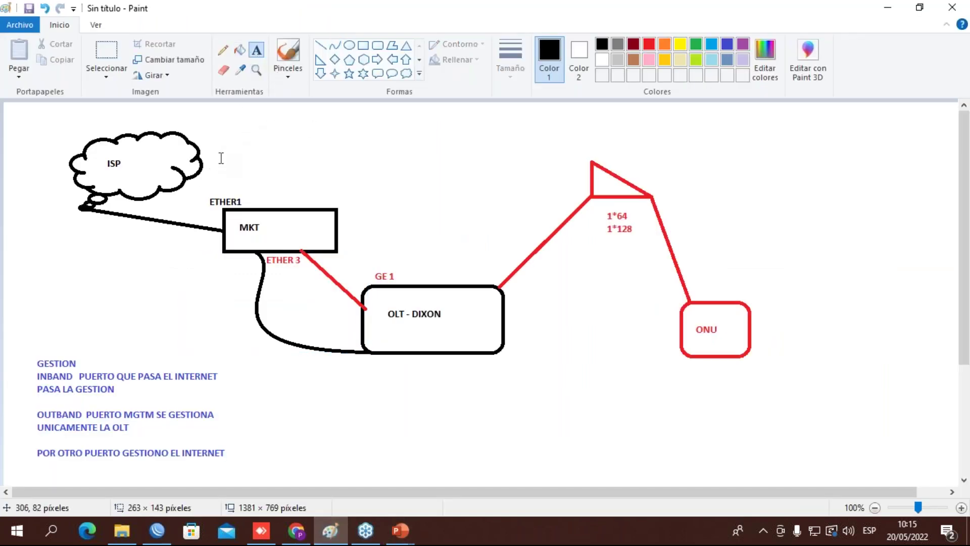
pyautogui.click(220, 145)
pyautogui.write('192.168.1.0/24')
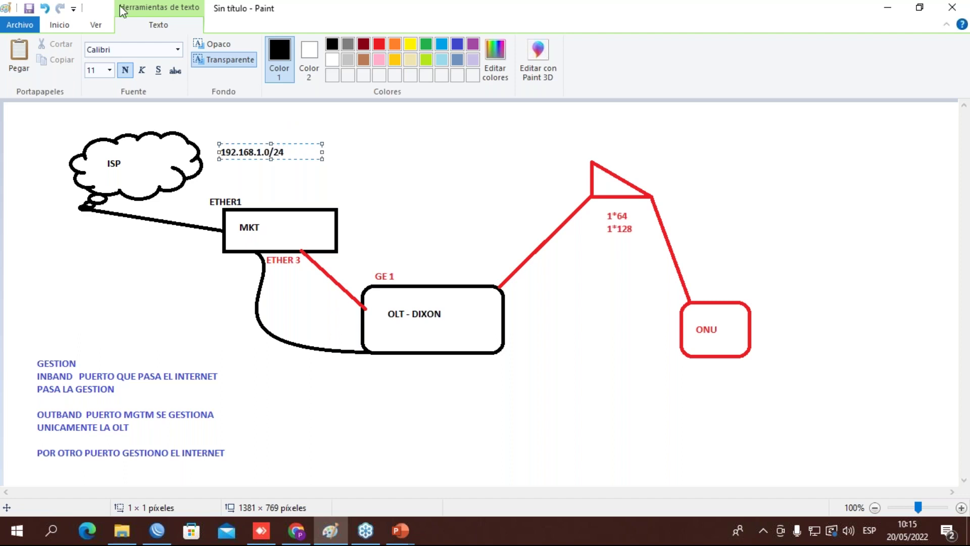
pyautogui.click(266, 190)
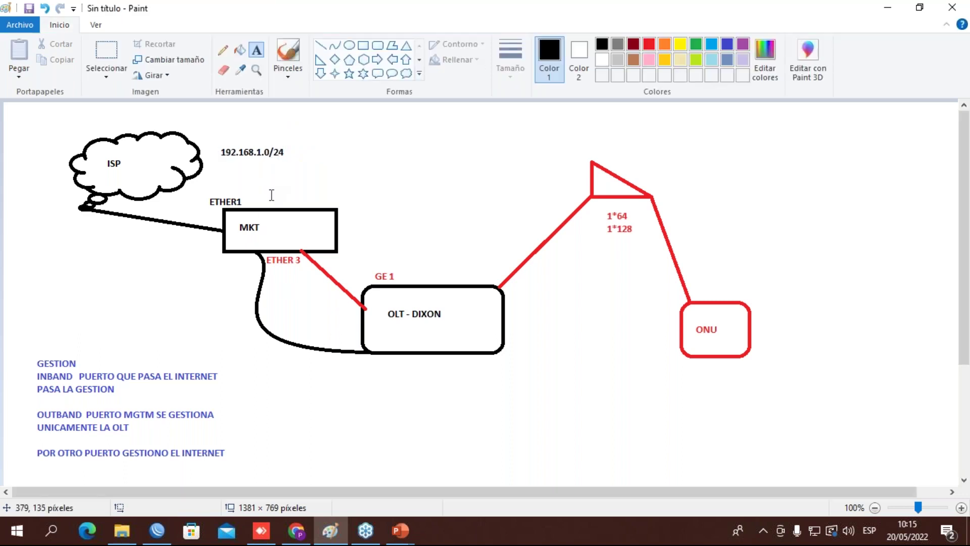
# Add '192.168.1.20/24' above ETHER1, correcting the digits after checking WinBox
pyautogui.click(267, 180)
pyautogui.write('192.168.1.40')
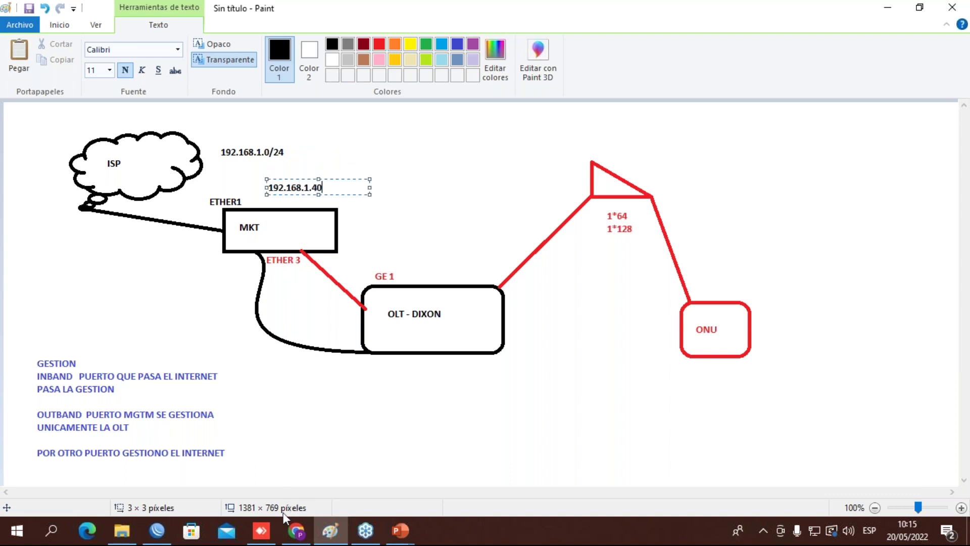
pyautogui.click(165, 528)
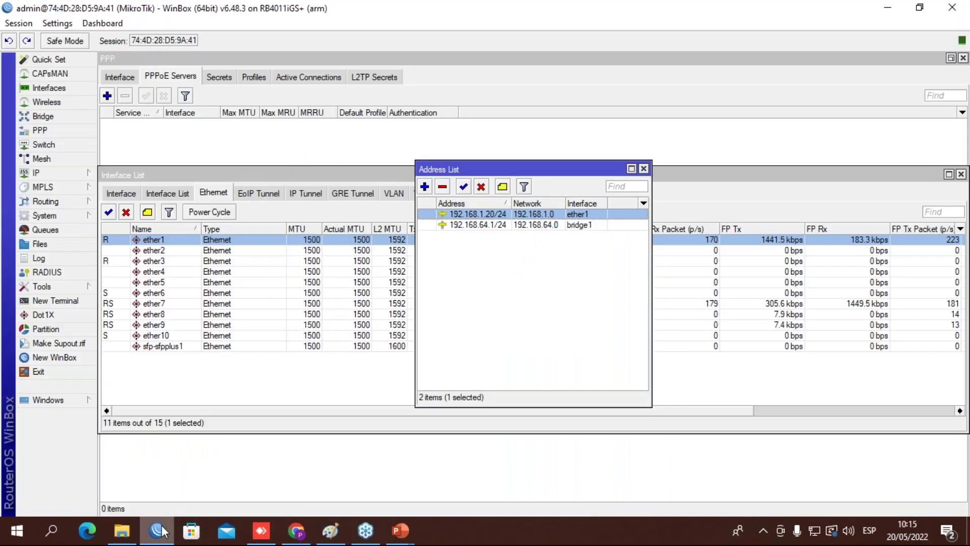
pyautogui.click(330, 530)
pyautogui.click(318, 187)
pyautogui.press('BackSpace')
pyautogui.write('2')
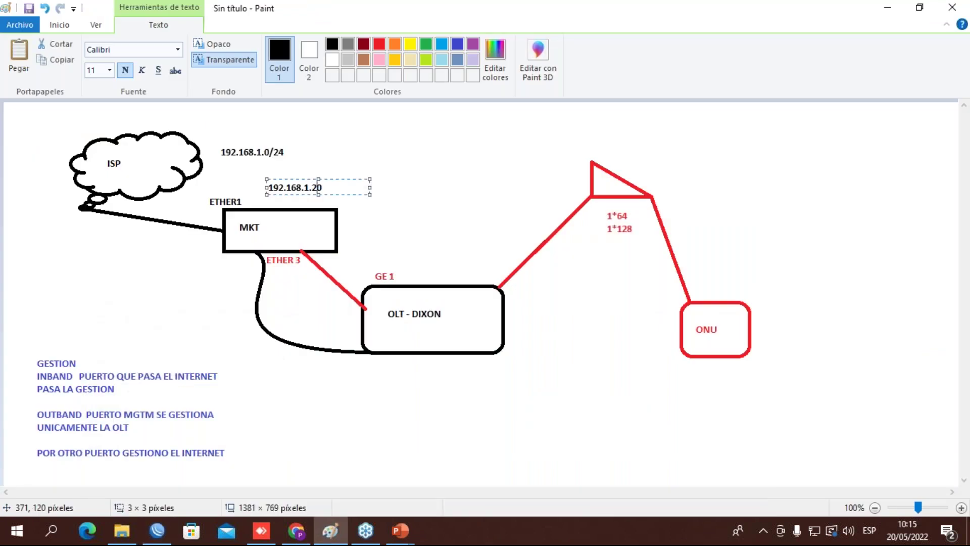
pyautogui.click(335, 182)
pyautogui.write('/24')
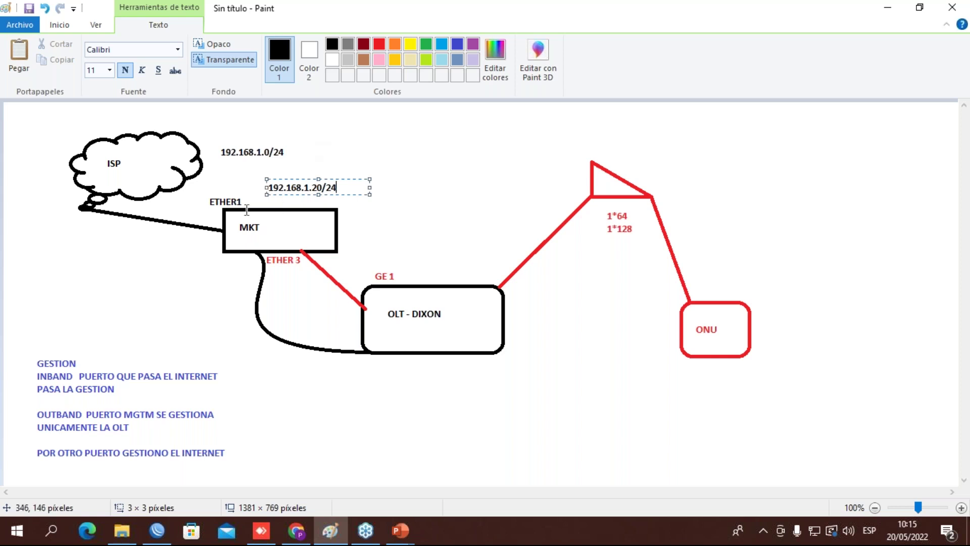
pyautogui.click(169, 535)
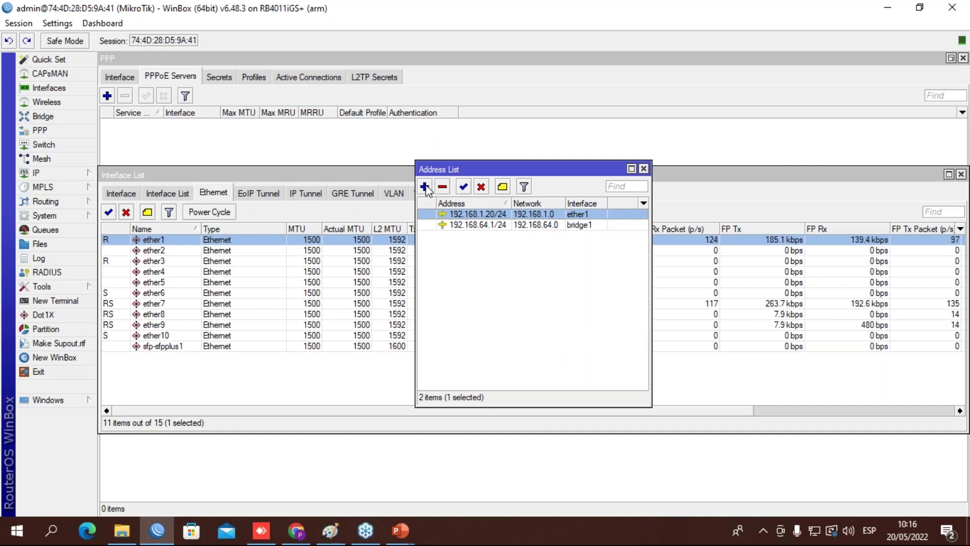
pyautogui.click(425, 187)
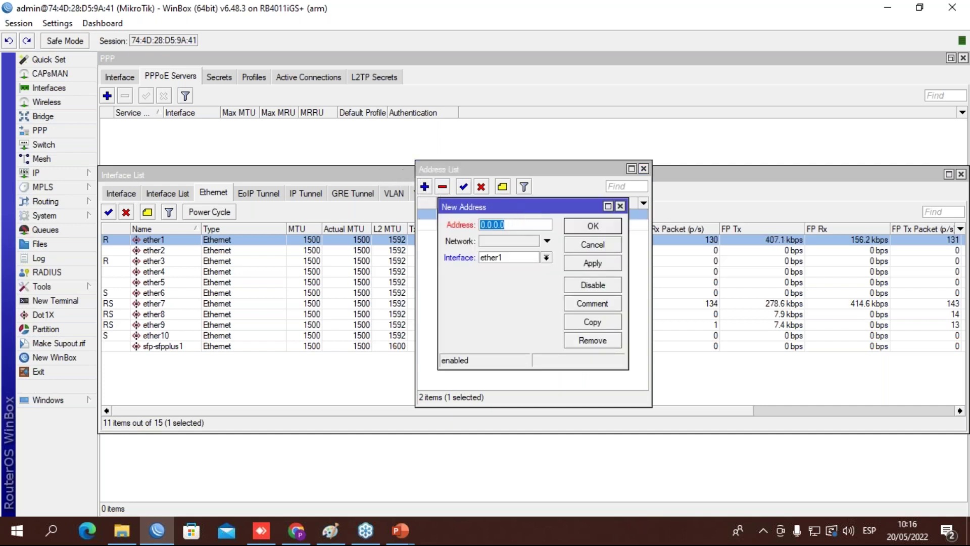
pyautogui.click(51, 173)
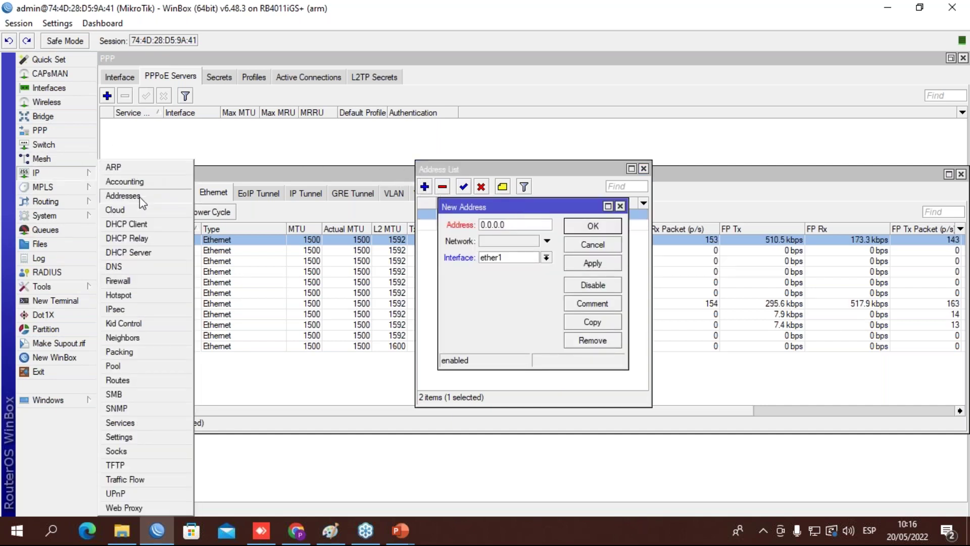
pyautogui.click(126, 196)
pyautogui.click(425, 187)
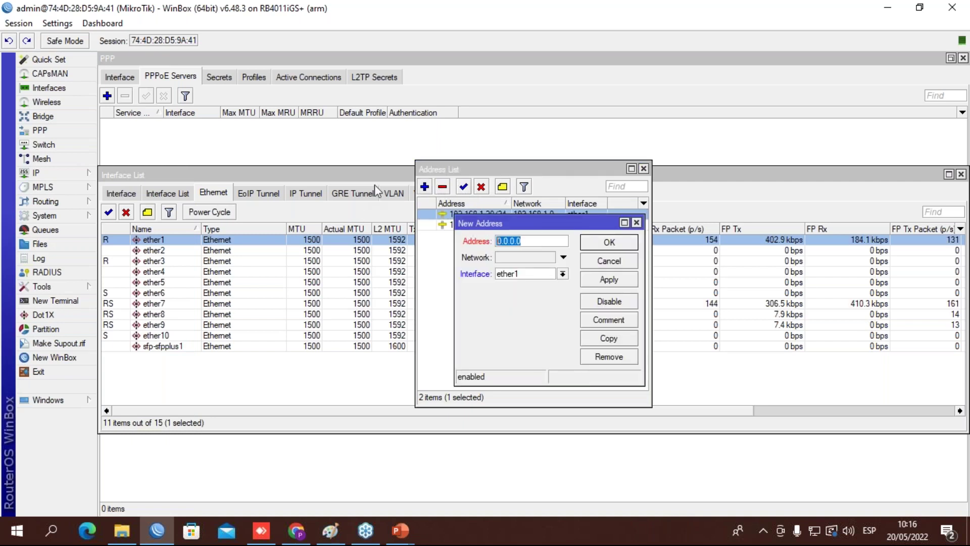
pyautogui.write('192.168.1.20/24')
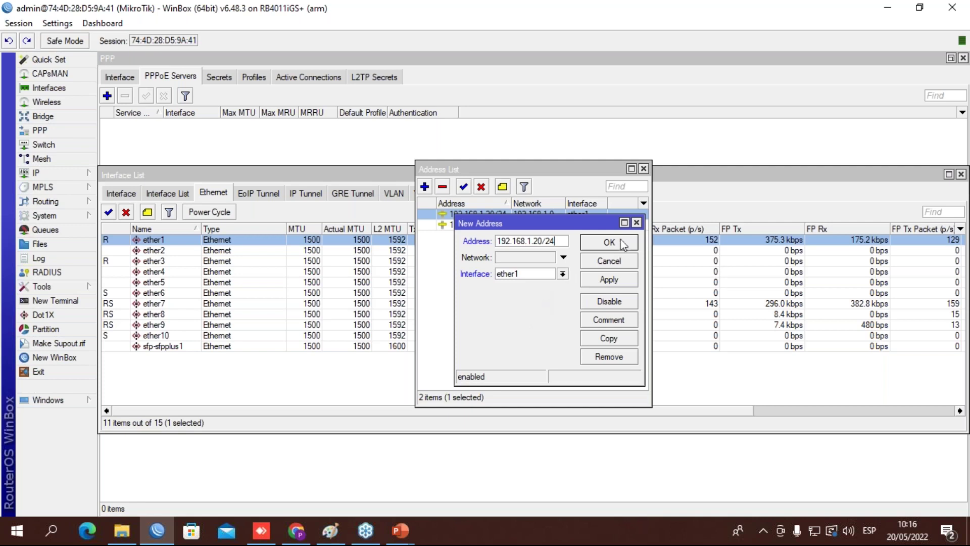
pyautogui.click(637, 223)
pyautogui.doubleClick(533, 214)
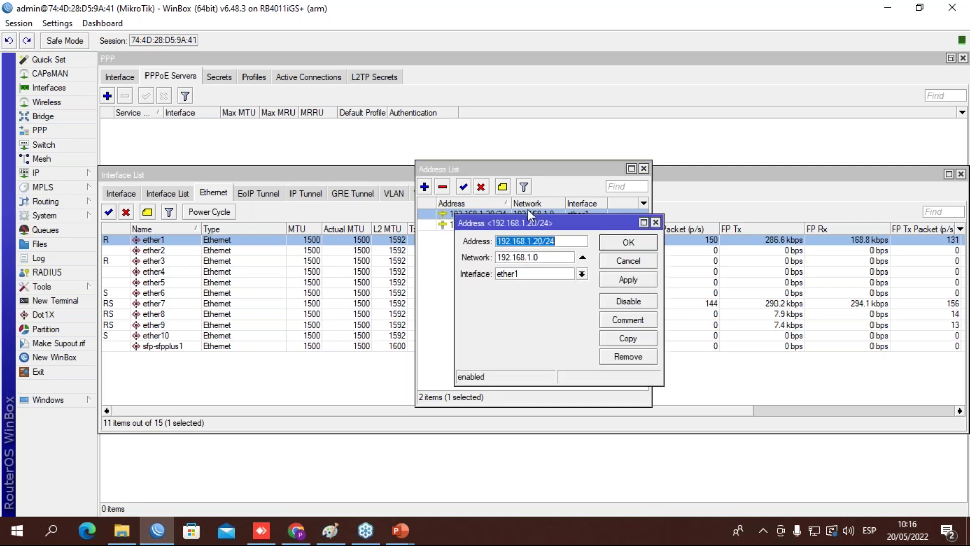
pyautogui.click(654, 243)
pyautogui.moveTo(546, 171); pyautogui.dragTo(206, 151)
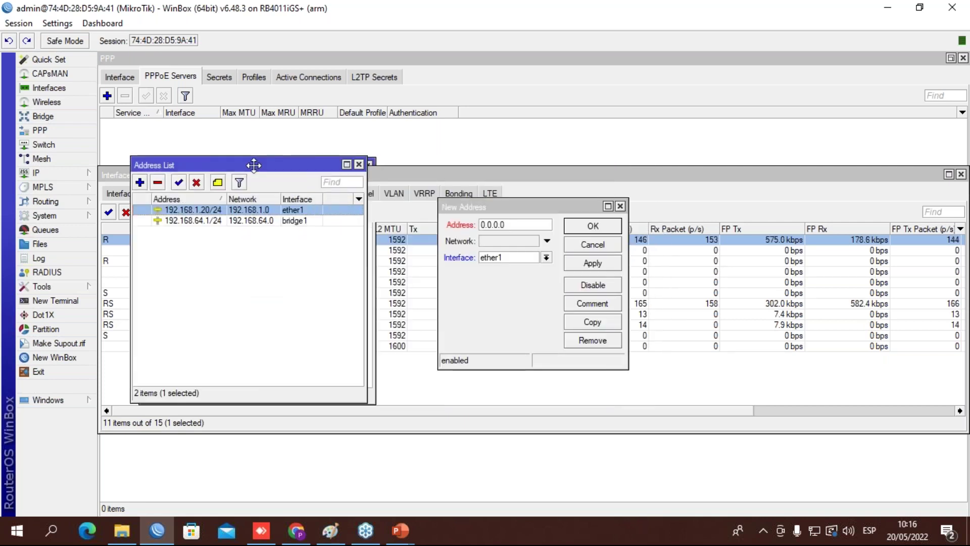
pyautogui.click(620, 207)
pyautogui.moveTo(280, 155); pyautogui.dragTo(494, 172)
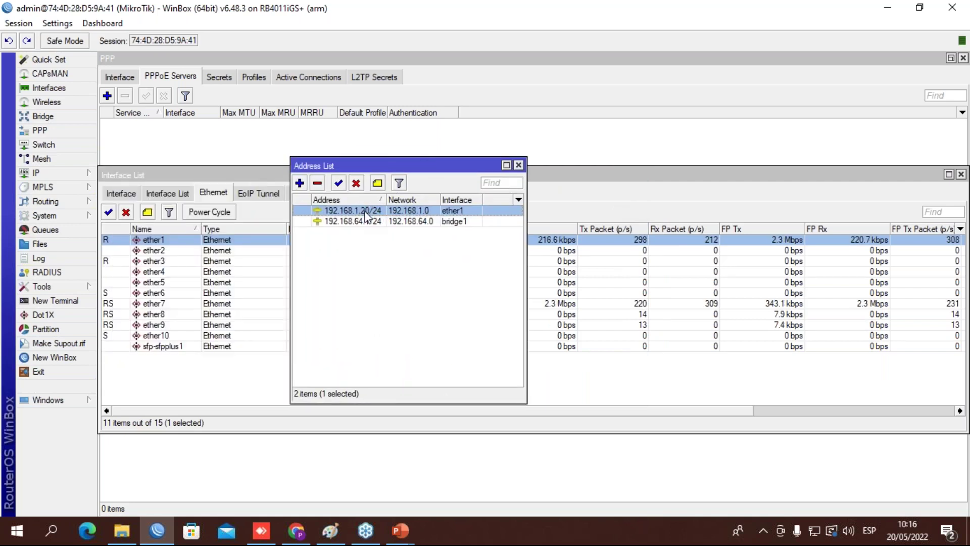
# Open the IP Routes list, start a new route, then discard it unsaved
pyautogui.click(60, 173)
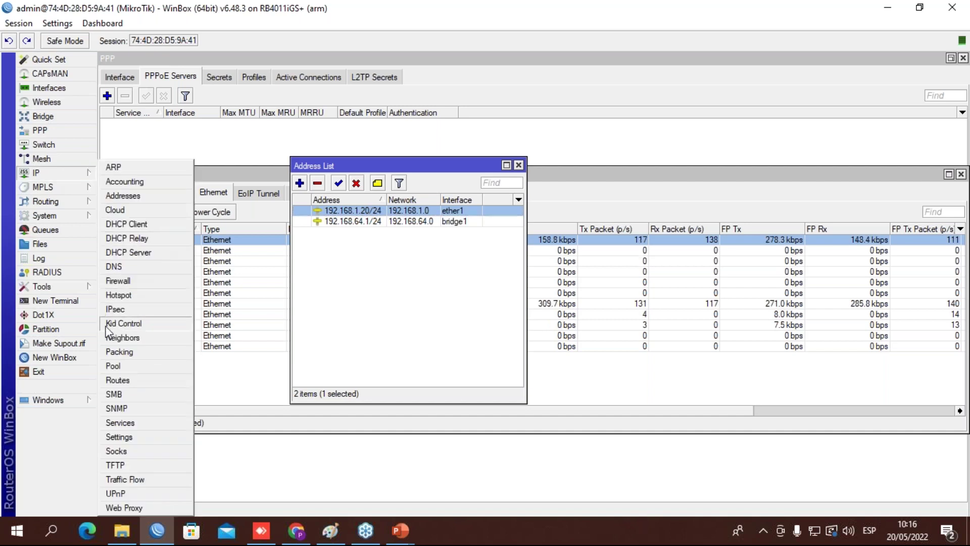
pyautogui.click(132, 380)
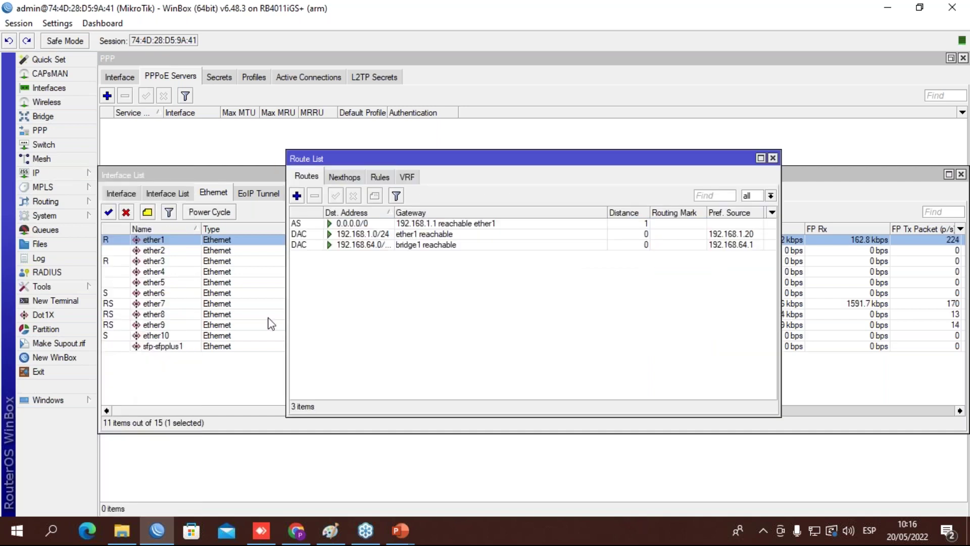
pyautogui.click(354, 225)
pyautogui.click(297, 195)
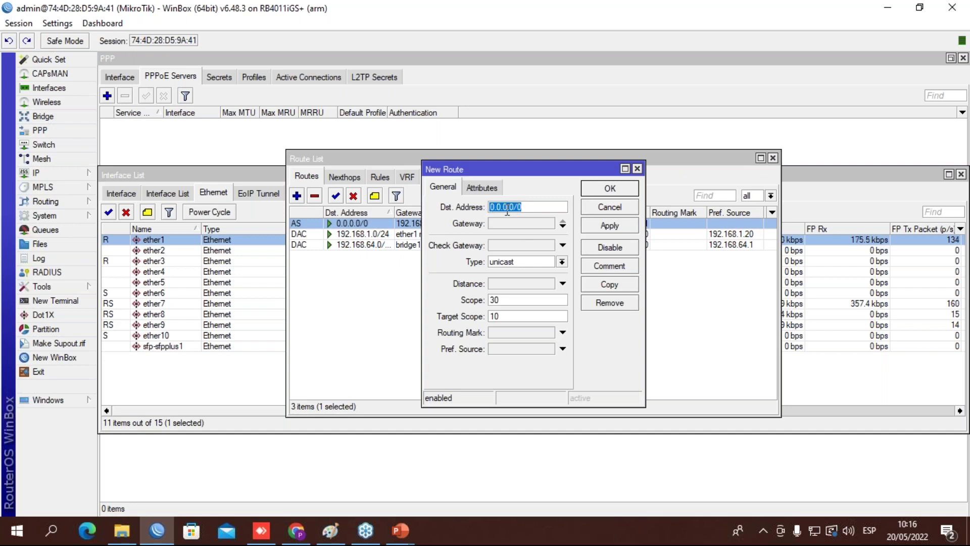
pyautogui.click(521, 222)
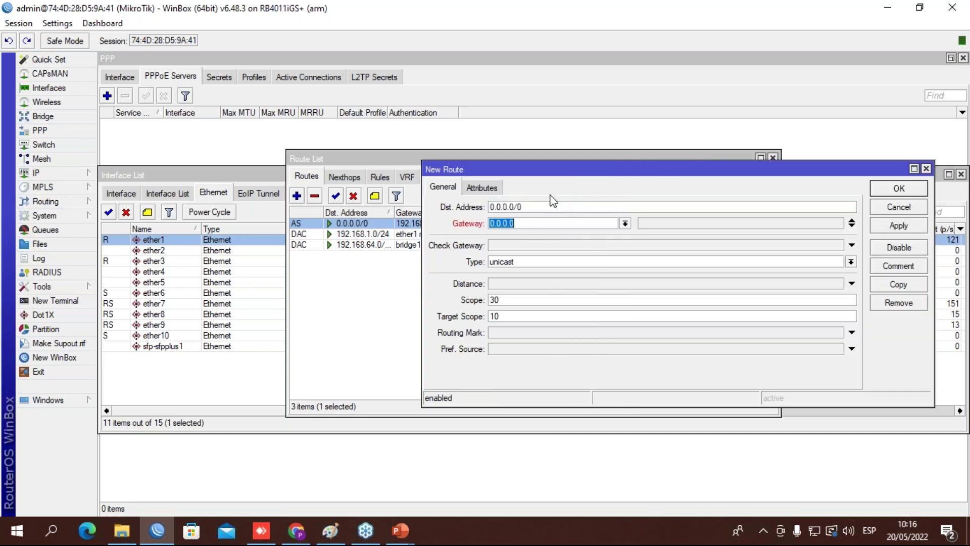
pyautogui.write('192.168.')
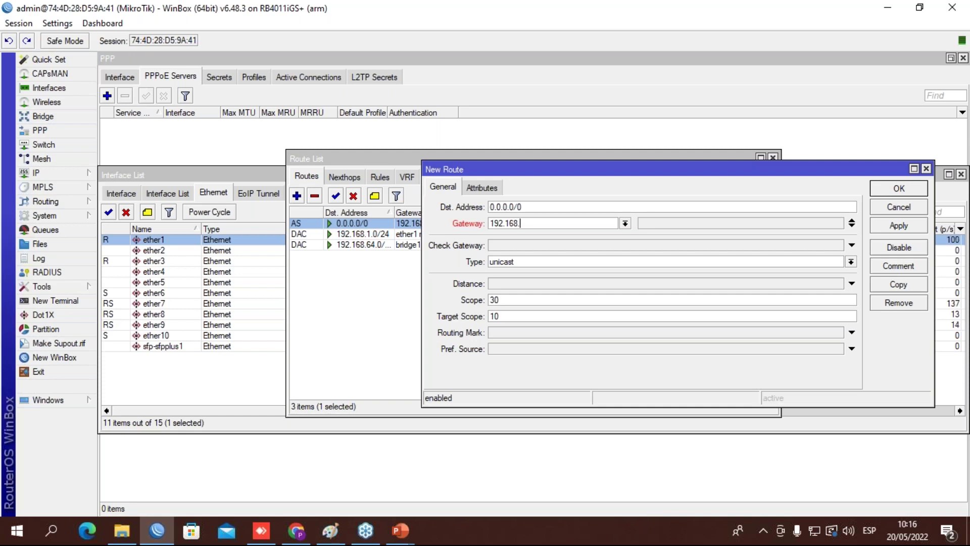
pyautogui.write('1')
pyautogui.moveTo(613, 169); pyautogui.dragTo(333, 254)
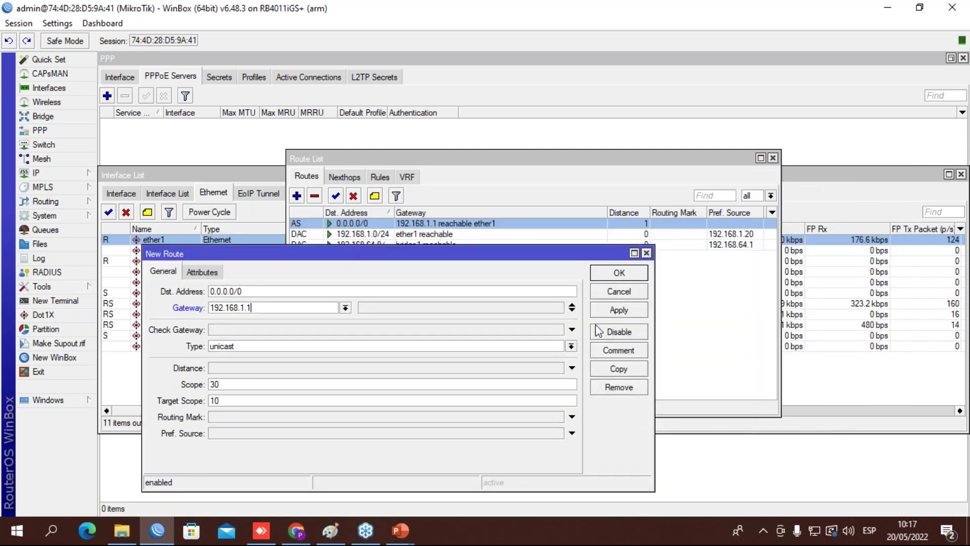
pyautogui.click(646, 253)
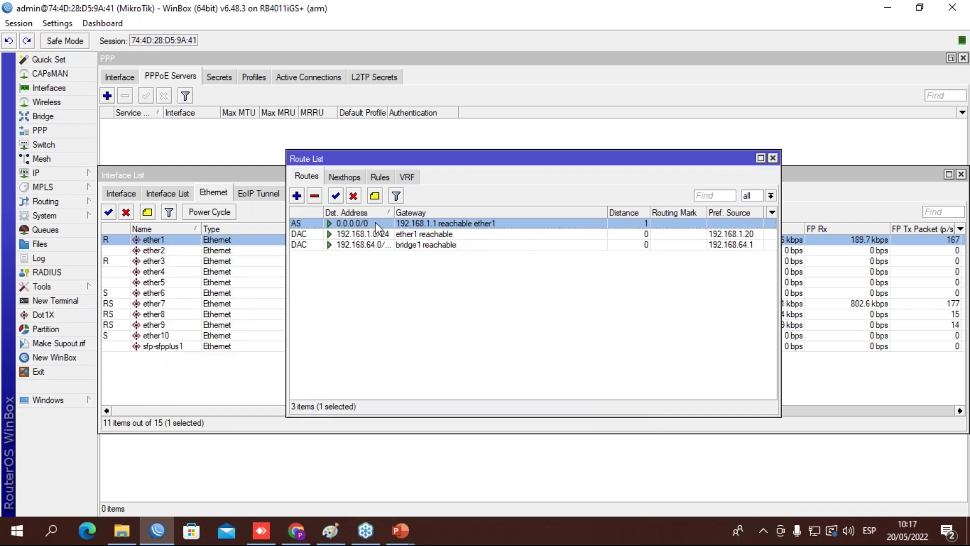
# Inspect default route 0.0.0.0/0, confirming gateway 192.168.1.1, then return to Paint
pyautogui.doubleClick(376, 223)
pyautogui.moveTo(212, 286); pyautogui.dragTo(235, 286)
pyautogui.doubleClick(239, 291)
pyautogui.moveTo(266, 308); pyautogui.dragTo(210, 308)
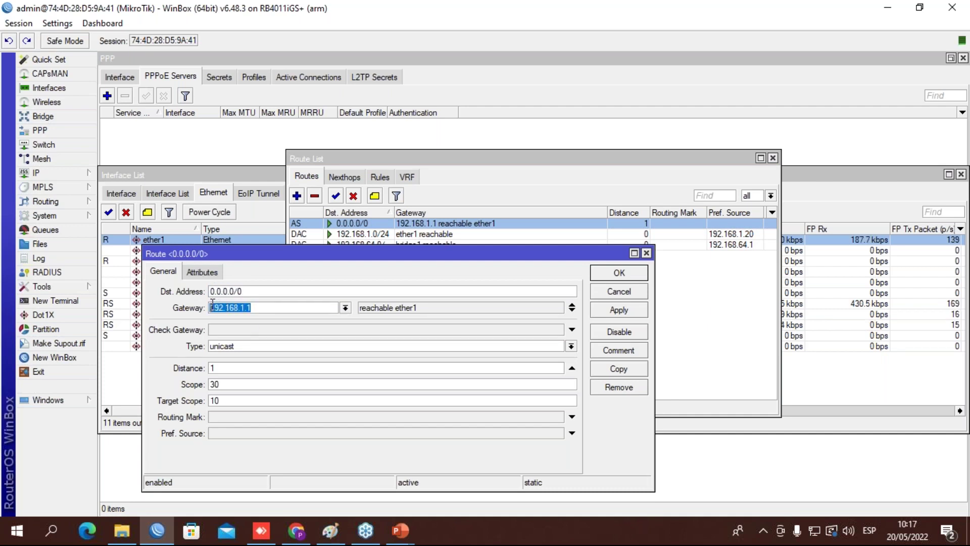
pyautogui.click(646, 253)
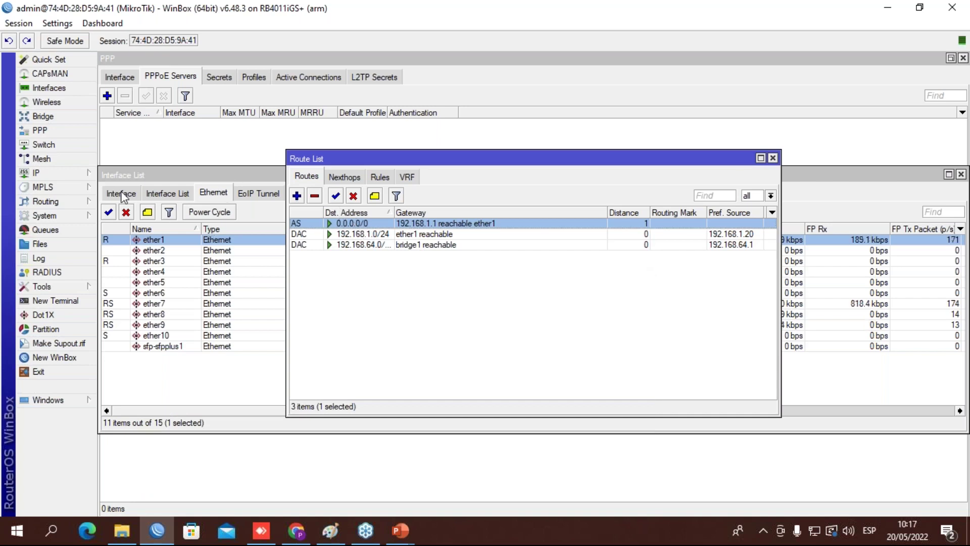
pyautogui.click(341, 530)
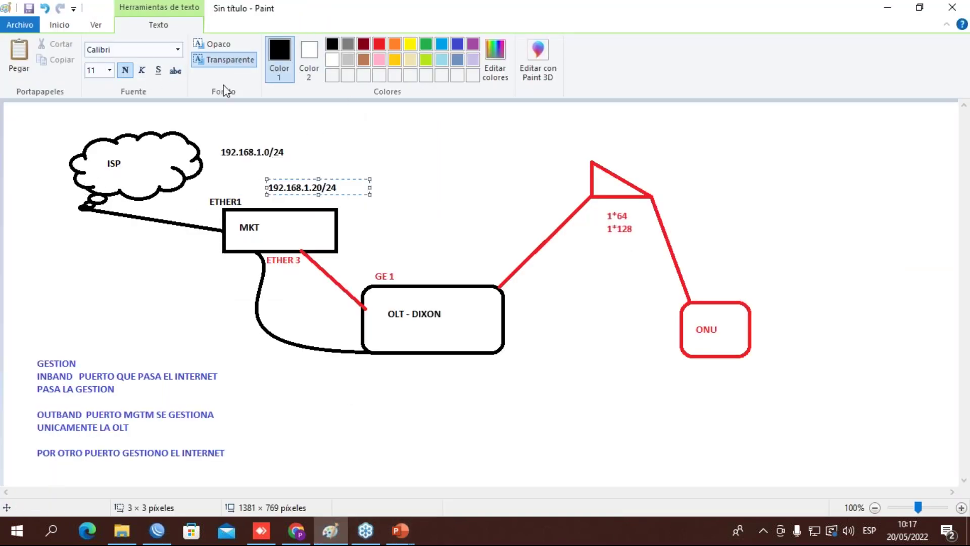
# Add a red '192.168.1.1' gateway label just below the ISP cloud
pyautogui.click(80, 216)
pyautogui.click(69, 218)
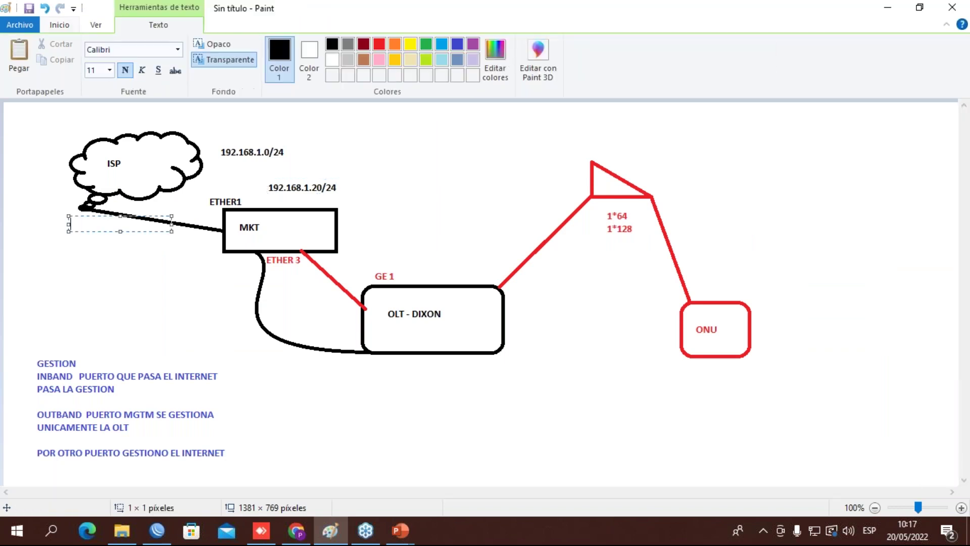
pyautogui.write('192.168.1.1')
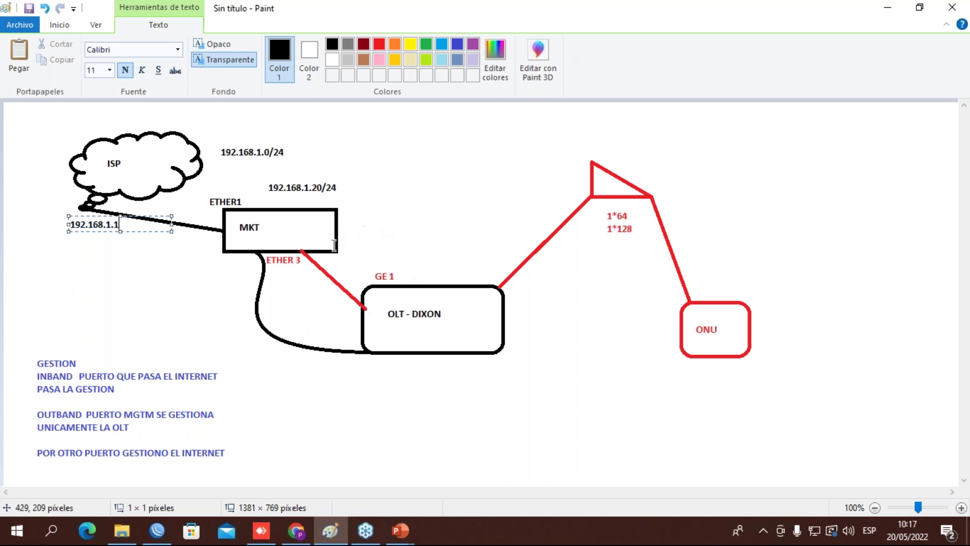
pyautogui.click(380, 45)
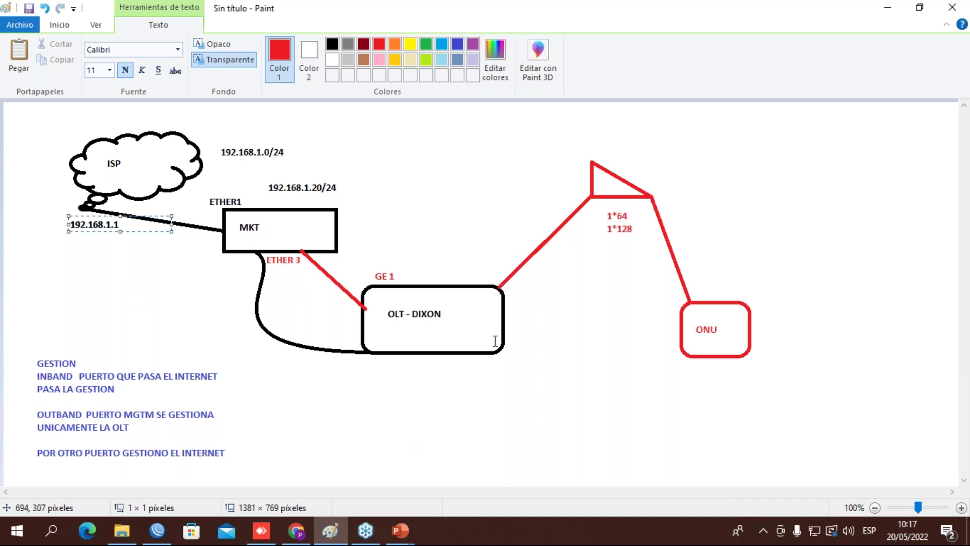
pyautogui.click(412, 529)
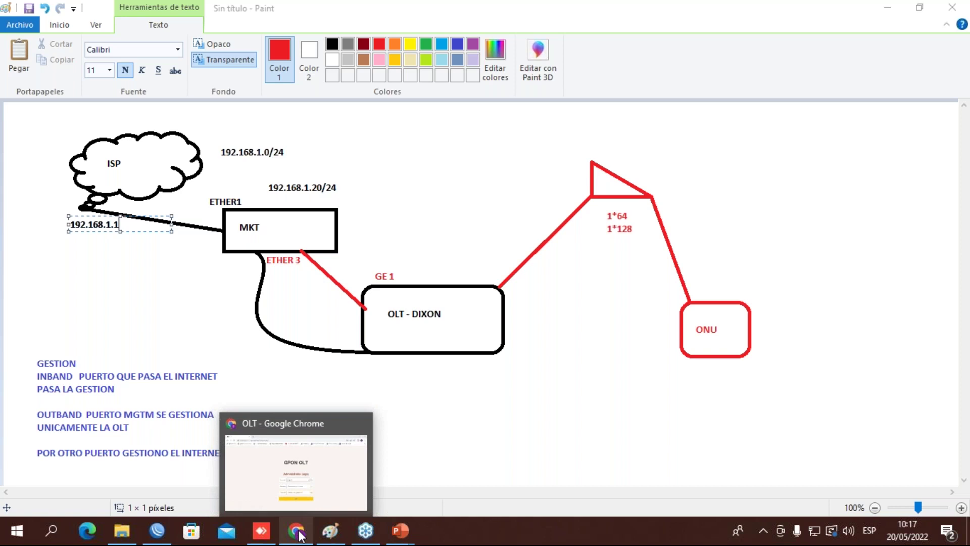
pyautogui.click(155, 529)
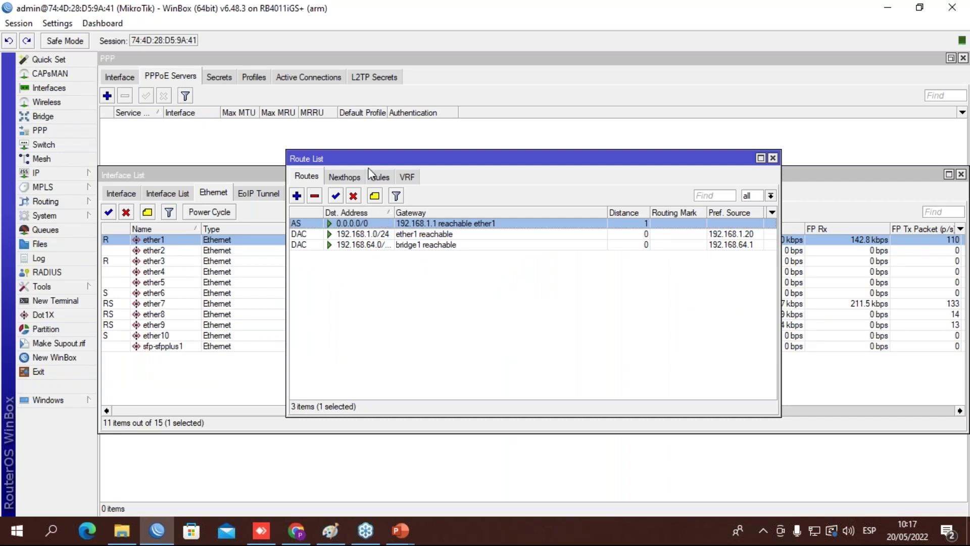
pyautogui.click(53, 88)
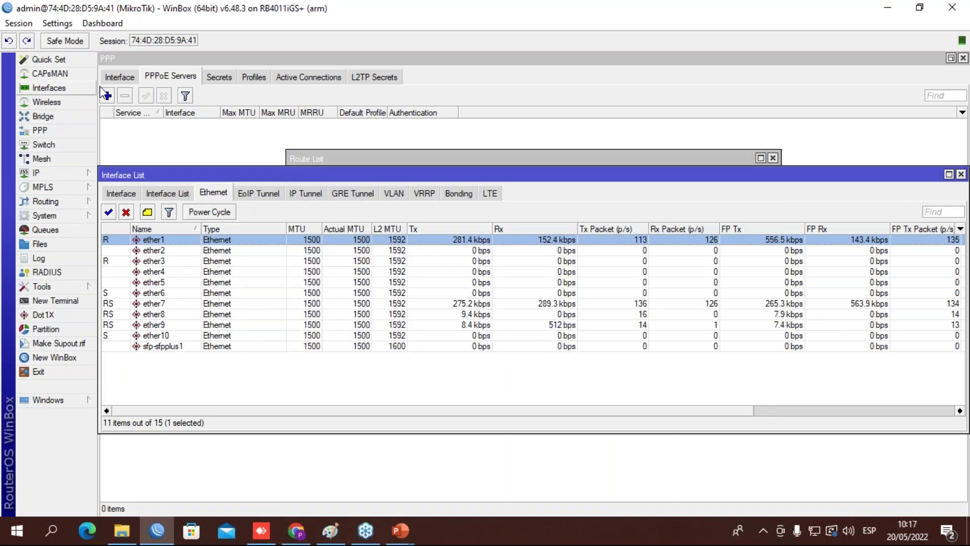
pyautogui.click(331, 531)
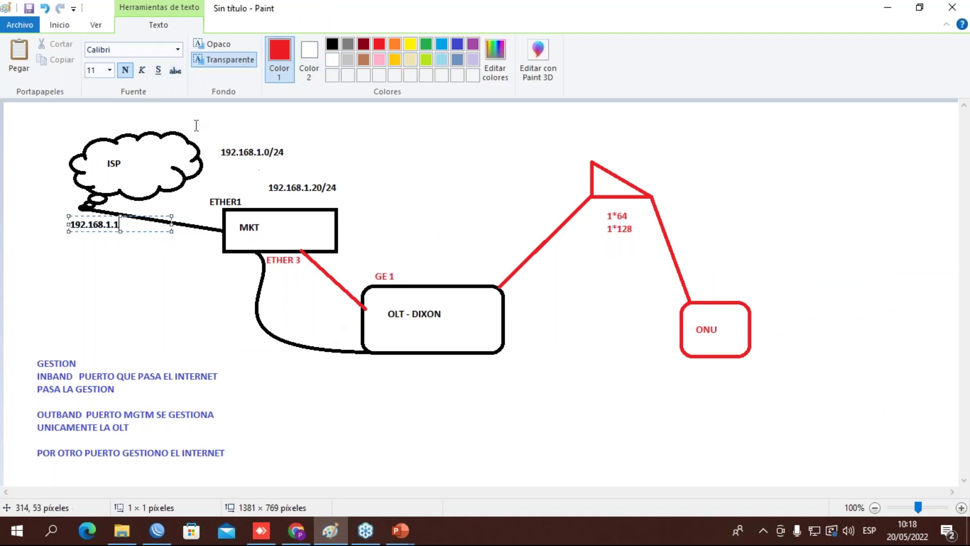
pyautogui.click(325, 137)
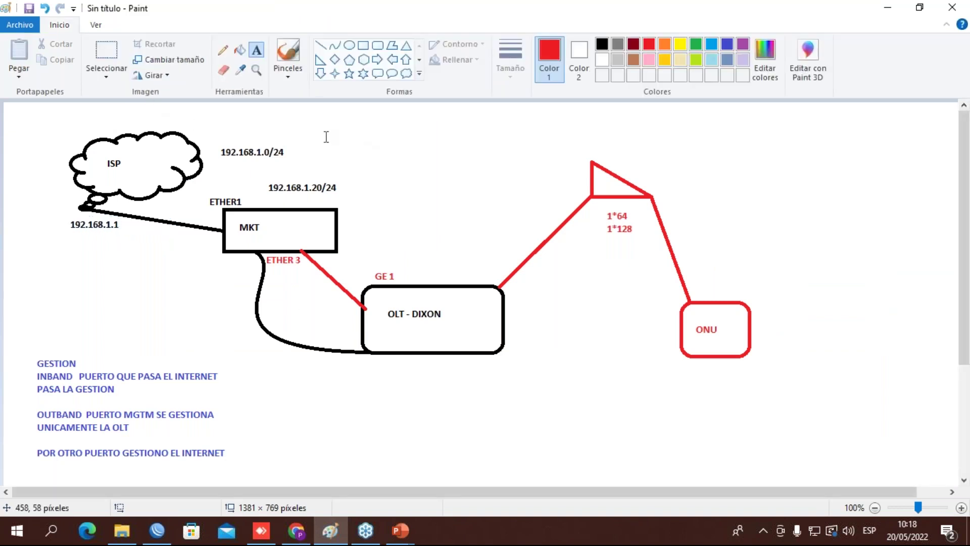
# Add a two-line 'VLAN 100' / 'VLAN 99' label right of MKT, then show WinBox's VLAN list
pyautogui.click(346, 207)
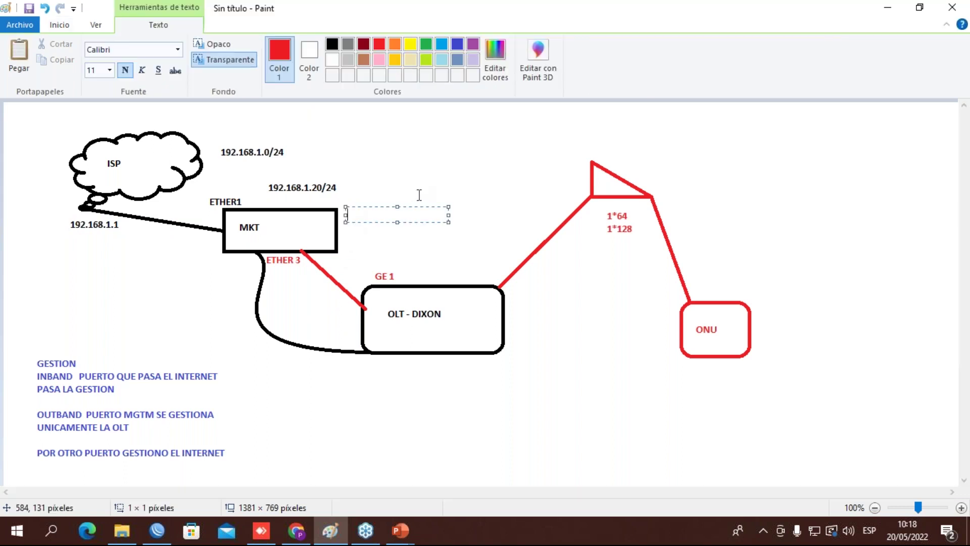
pyautogui.write('VLAN 101')
pyautogui.press('Return')
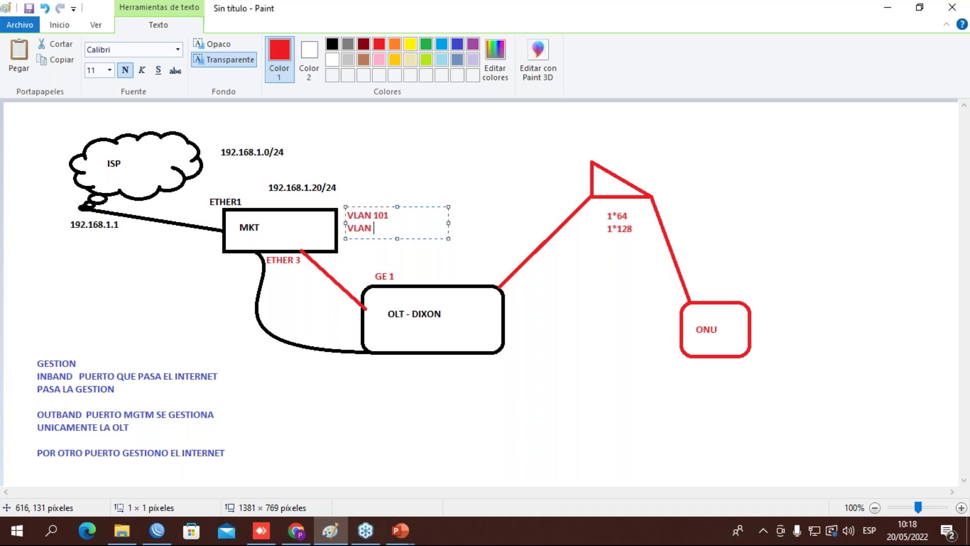
pyautogui.press('Return')
pyautogui.press('BackSpace')
pyautogui.press('BackSpace')
pyautogui.write('VLA')
pyautogui.click(390, 216)
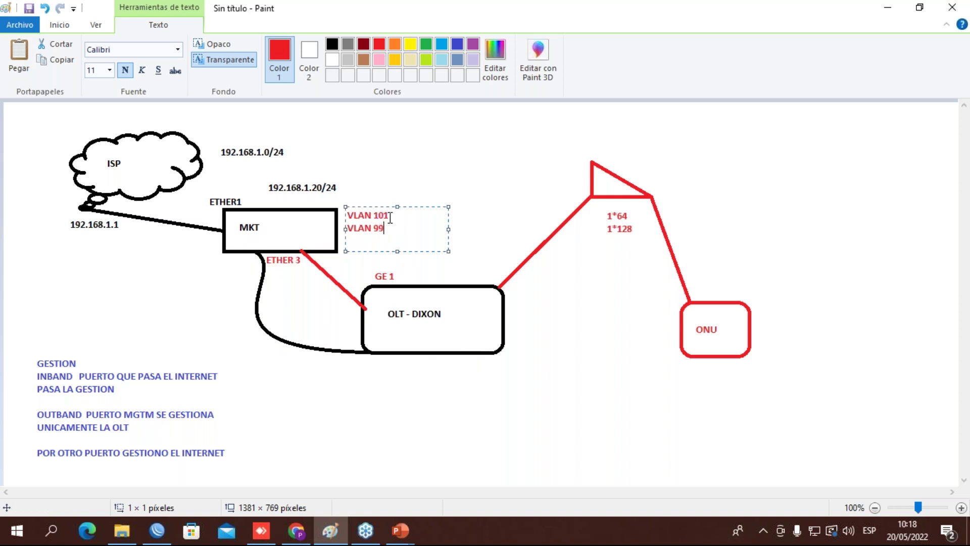
pyautogui.press('BackSpace')
pyautogui.write('0')
pyautogui.click(162, 540)
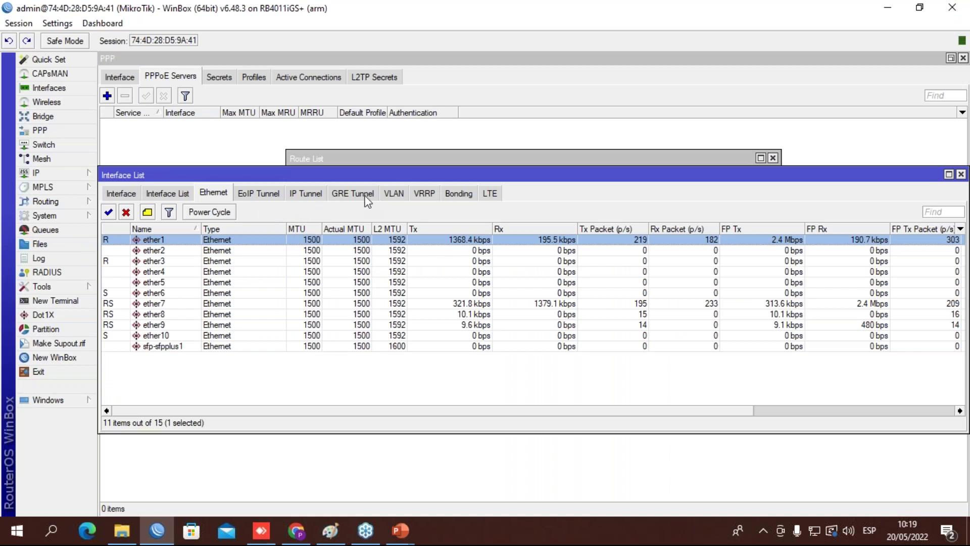
pyautogui.click(395, 194)
# Select and remove all existing VLAN interfaces
pyautogui.click(268, 239)
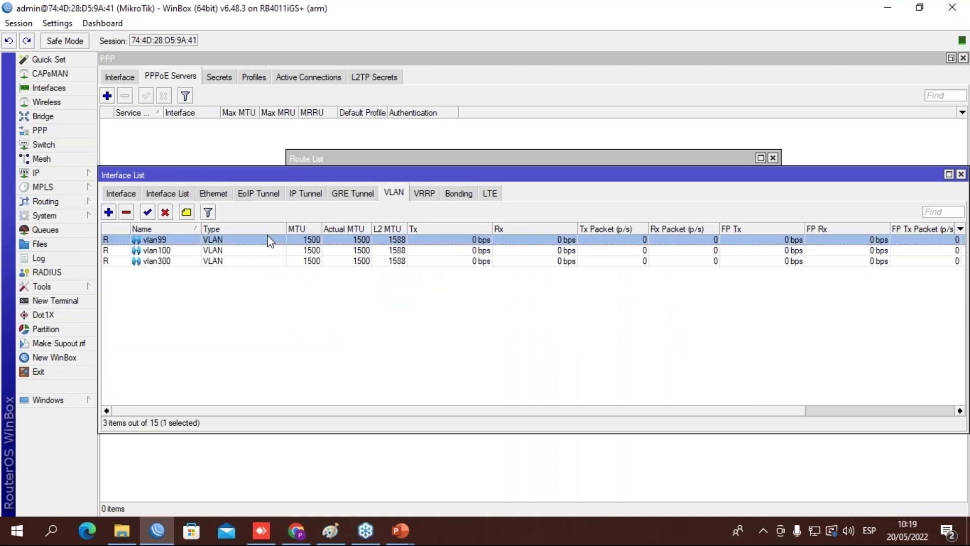
pyautogui.hotkey('ctrl', 'a')
pyautogui.click(126, 212)
pyautogui.click(127, 212)
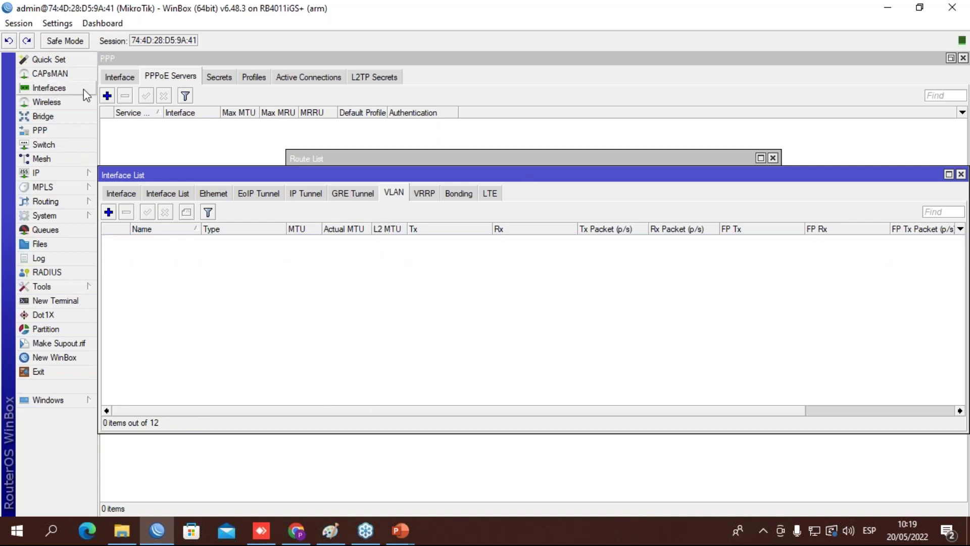
# Create vlan99 with VLAN ID 99 on ether3, commented 'Gestion OLT DIXON'
pyautogui.click(108, 212)
pyautogui.click(468, 170)
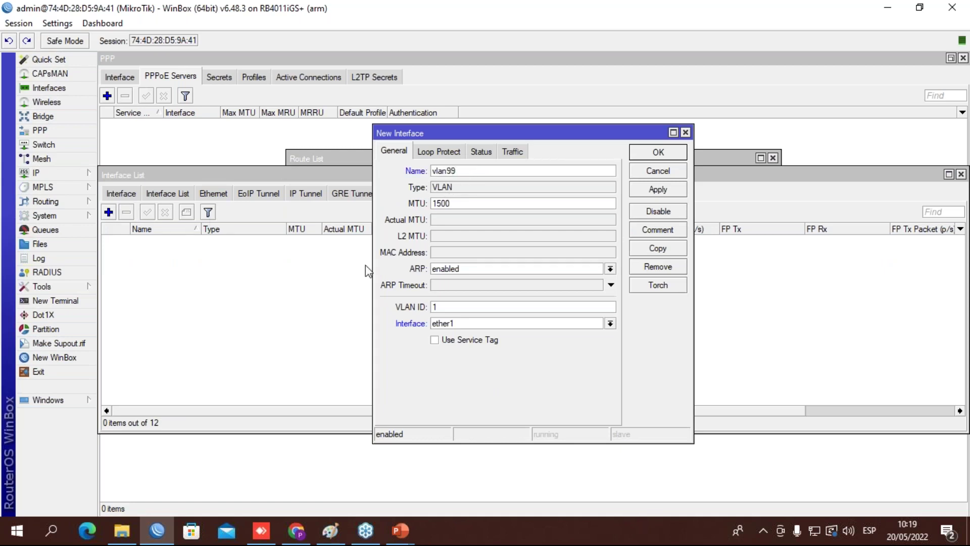
pyautogui.doubleClick(457, 310)
pyautogui.click(331, 535)
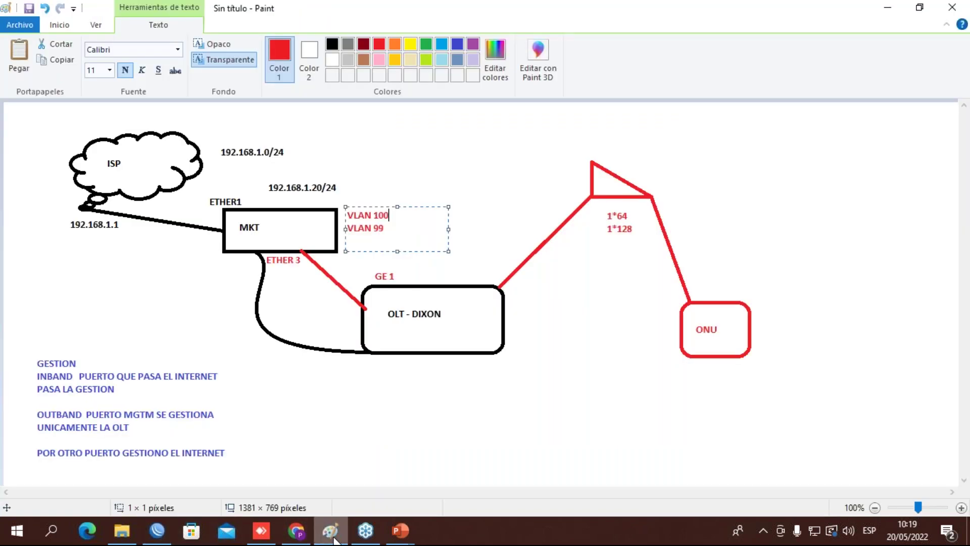
pyautogui.click(331, 535)
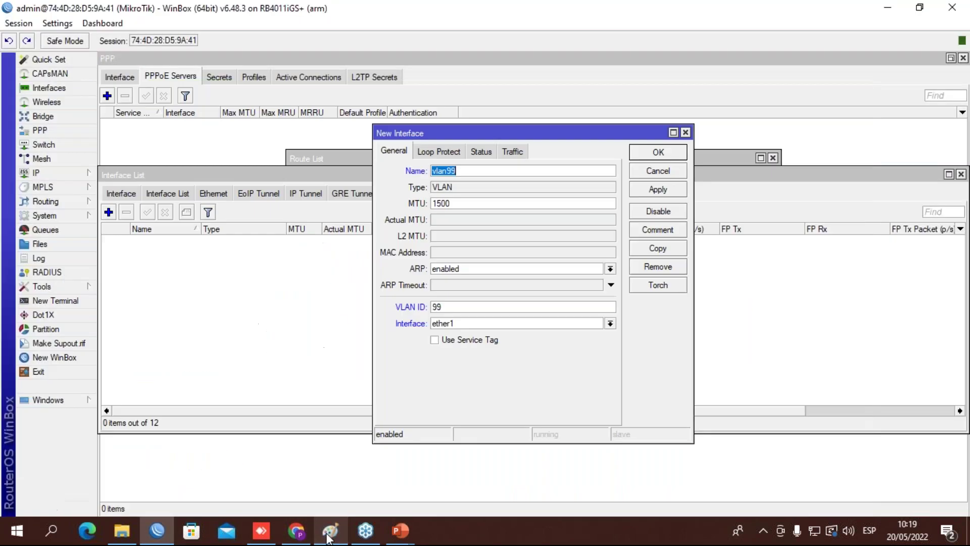
pyautogui.click(468, 322)
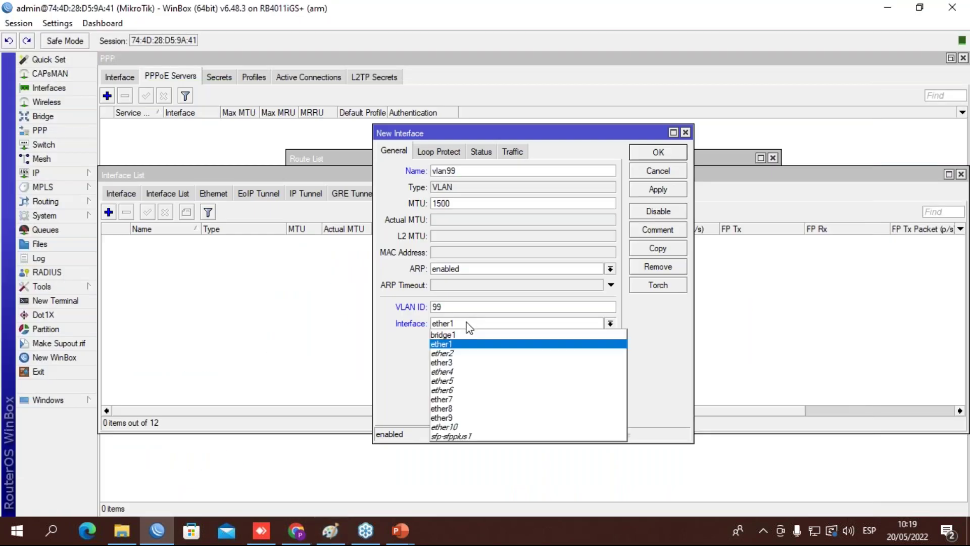
pyautogui.click(458, 363)
pyautogui.click(656, 231)
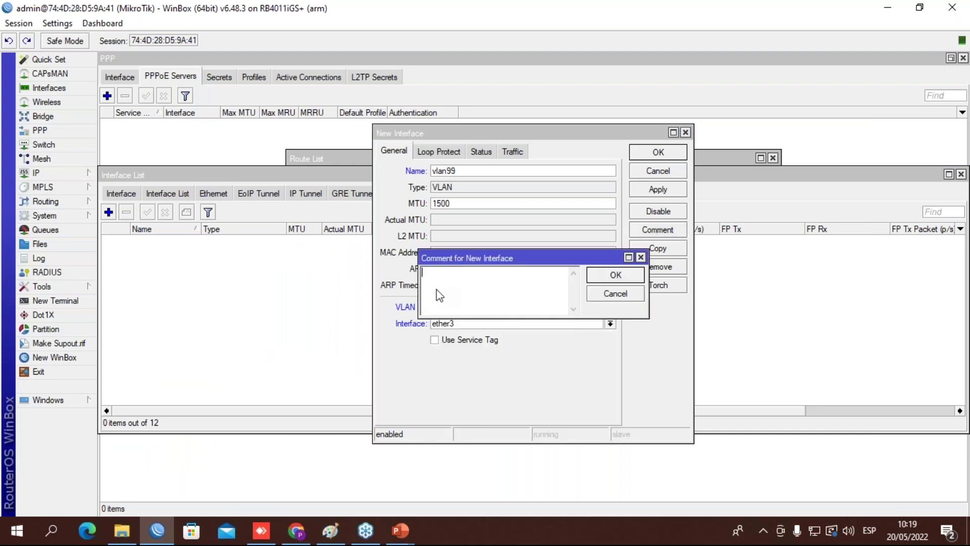
pyautogui.write('g')
pyautogui.write('XON')
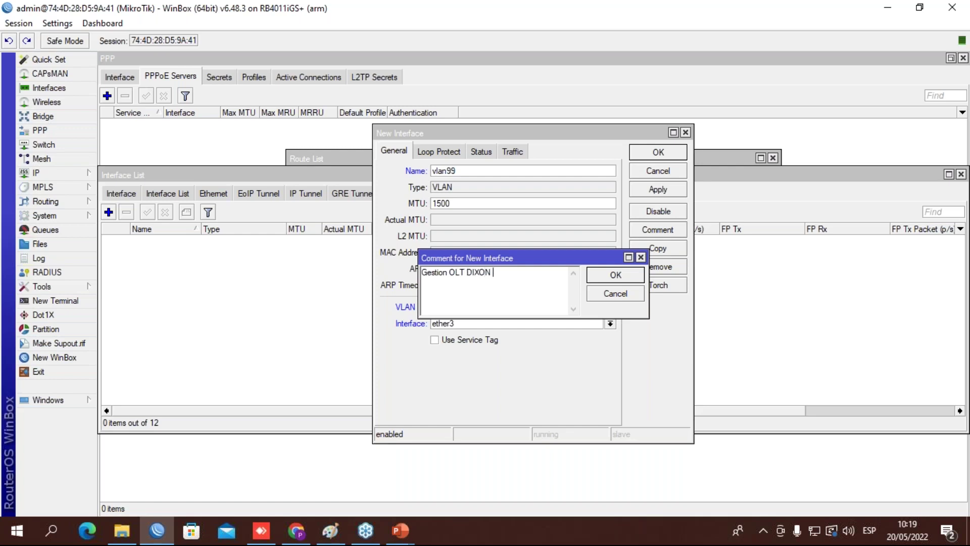
pyautogui.press('Return')
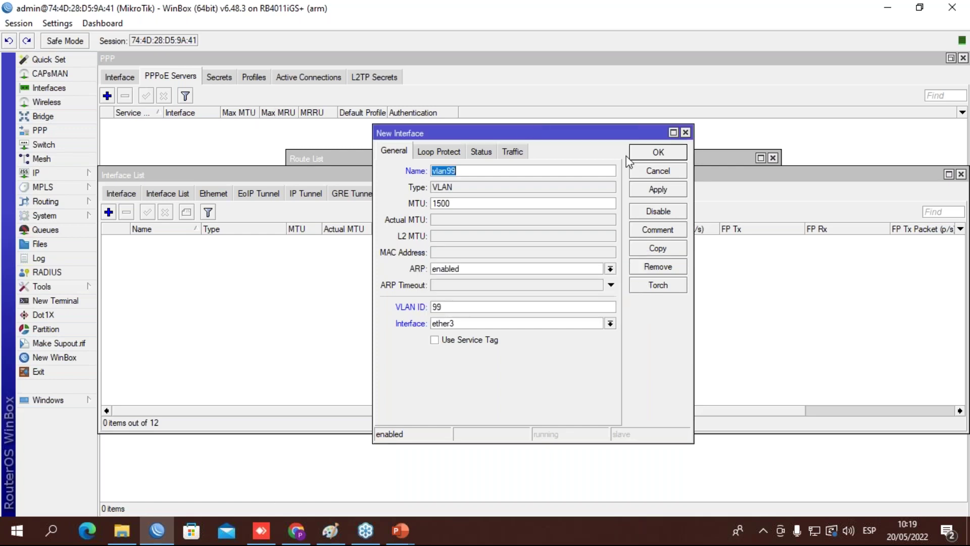
pyautogui.click(657, 152)
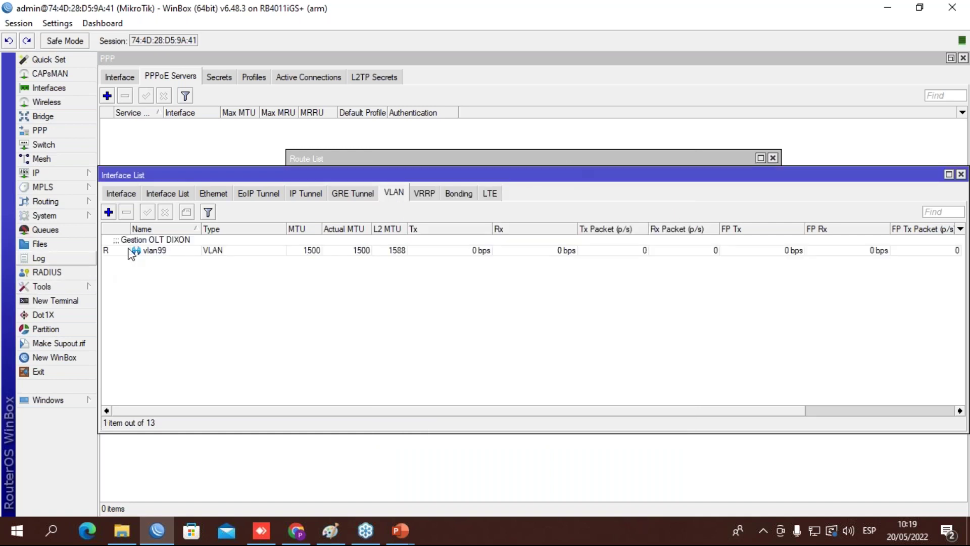
# Add VLAN interface vlan100, ID 100 on ether1, with comment 'INTERNET-CHOSICA', and save
pyautogui.click(109, 211)
pyautogui.press('End')
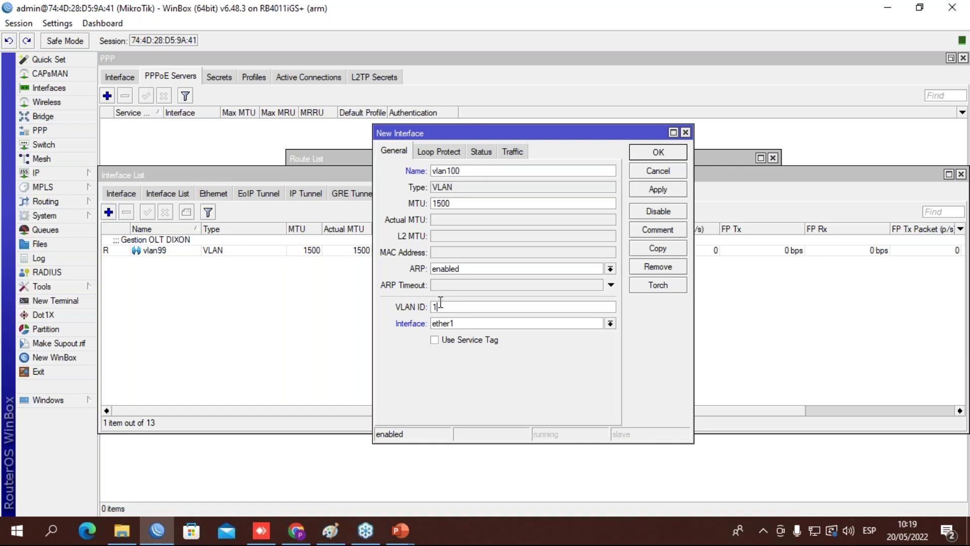
pyautogui.moveTo(461, 171); pyautogui.dragTo(409, 170)
pyautogui.write('SERVICIO DE INTERNET')
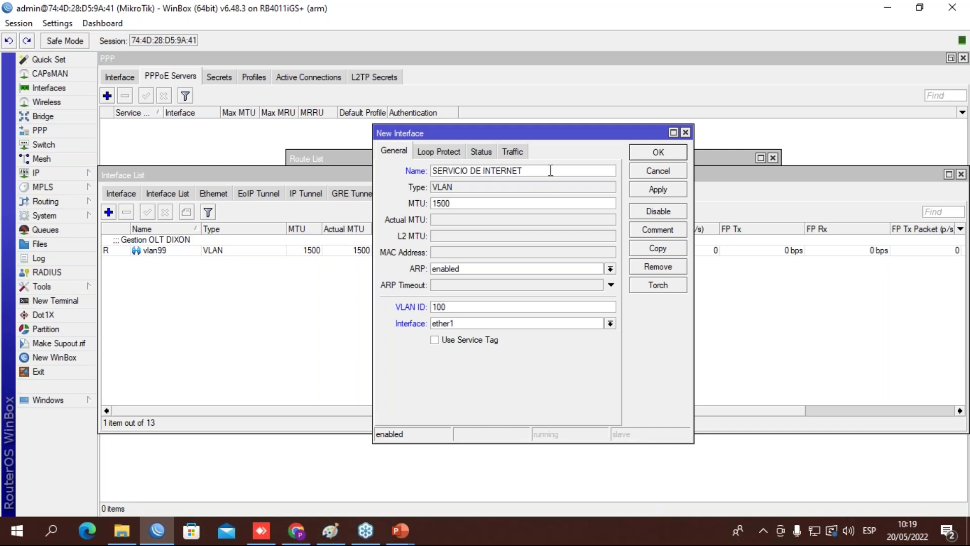
pyautogui.moveTo(549, 171); pyautogui.dragTo(331, 158)
pyautogui.doubleClick(443, 306)
pyautogui.moveTo(551, 171); pyautogui.dragTo(208, 129)
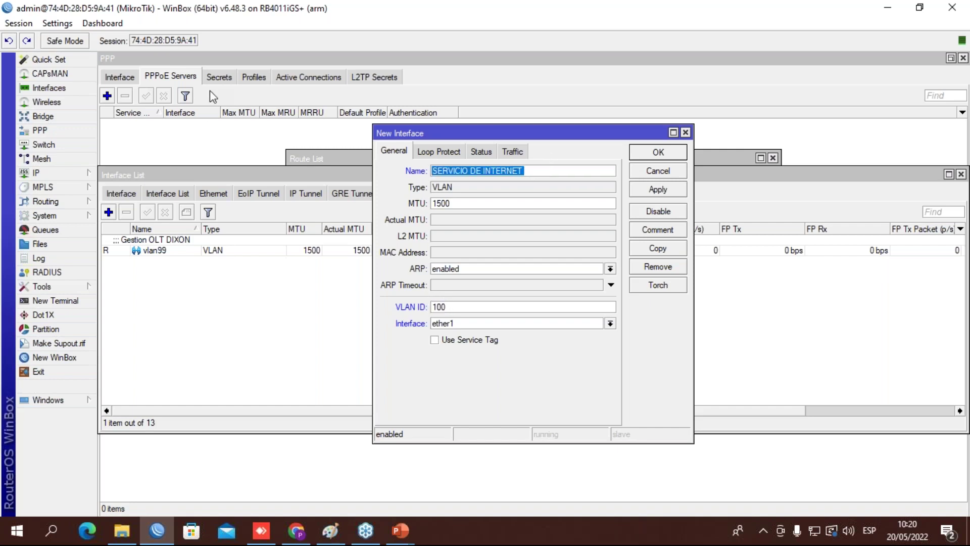
pyautogui.write('vlan100')
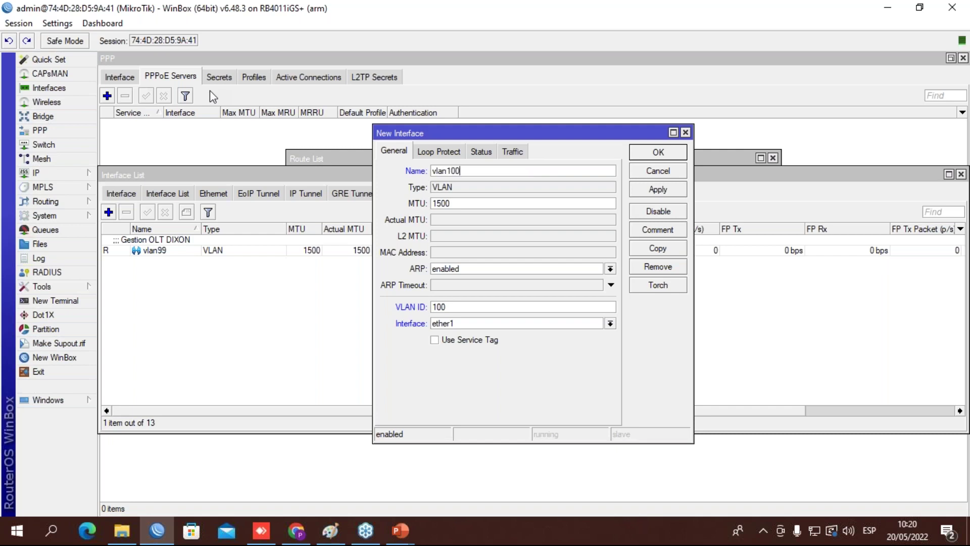
pyautogui.click(656, 230)
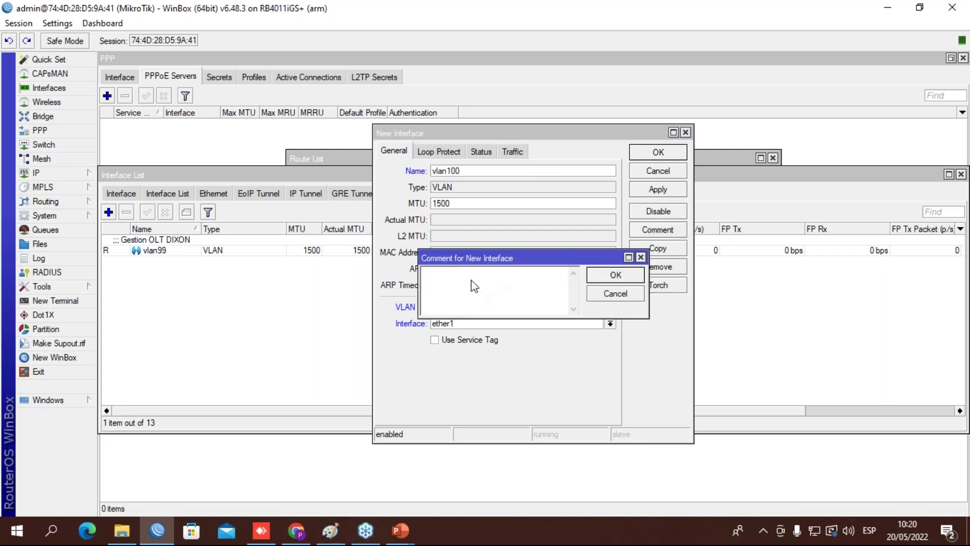
pyautogui.write('INTERNET-CHOSICA')
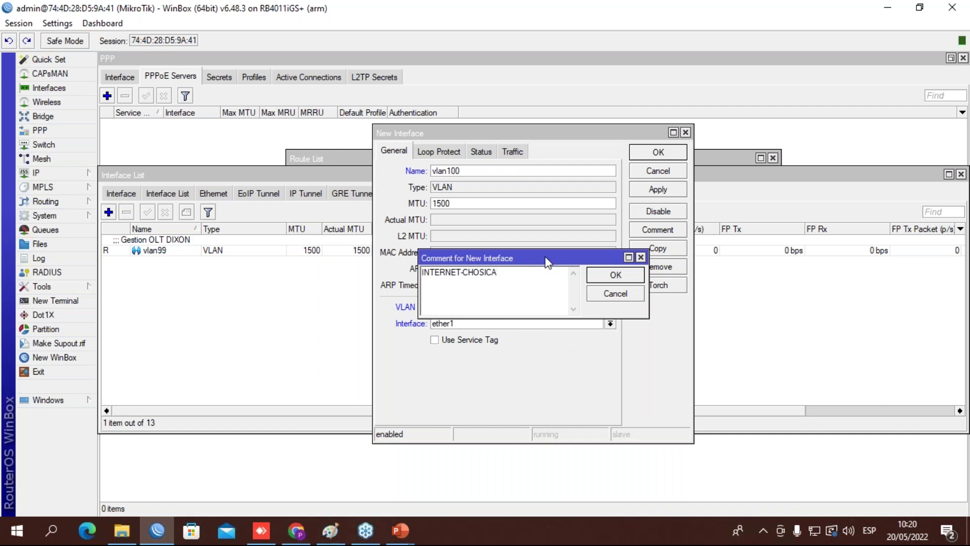
pyautogui.click(619, 277)
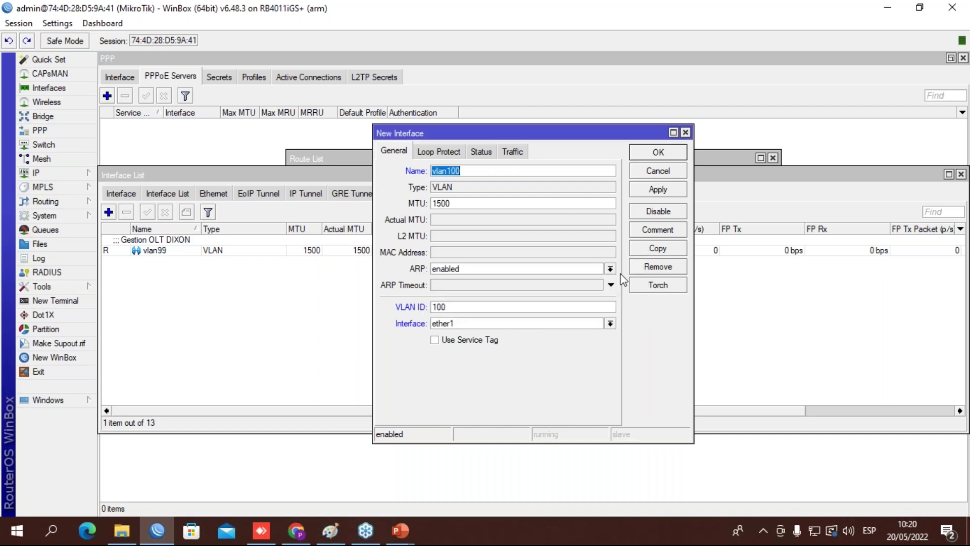
pyautogui.click(656, 154)
# Create vlan200 with VLAN ID 200, parent ether3, comment 'INTERNET-ATE', and save it
pyautogui.click(109, 211)
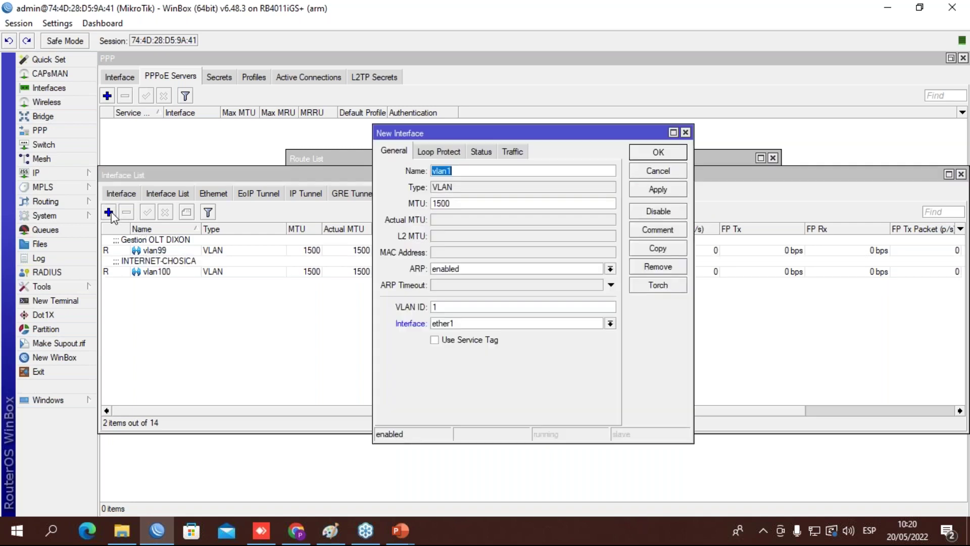
pyautogui.click(494, 171)
pyautogui.doubleClick(444, 306)
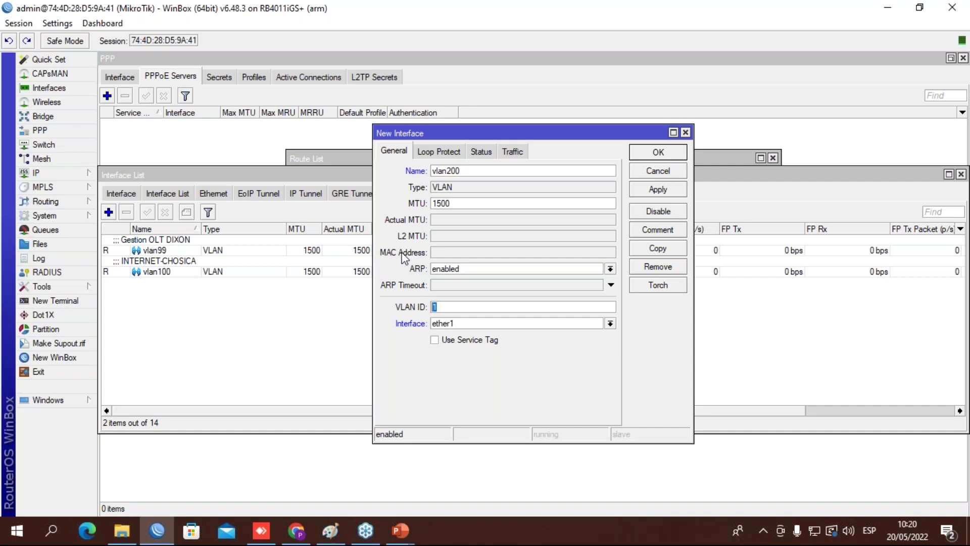
pyautogui.write('200')
pyautogui.click(511, 324)
pyautogui.click(465, 363)
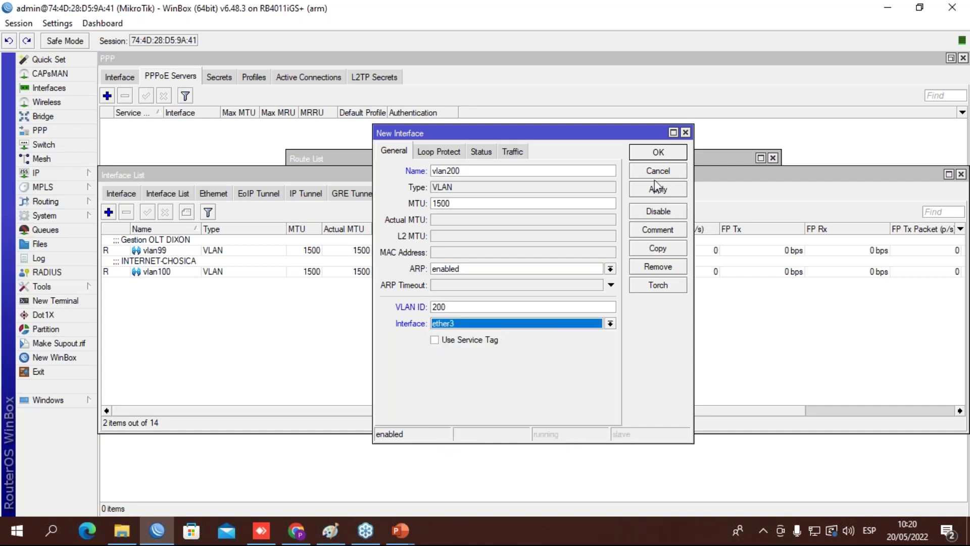
pyautogui.click(657, 232)
pyautogui.write('INTERNET-ATE')
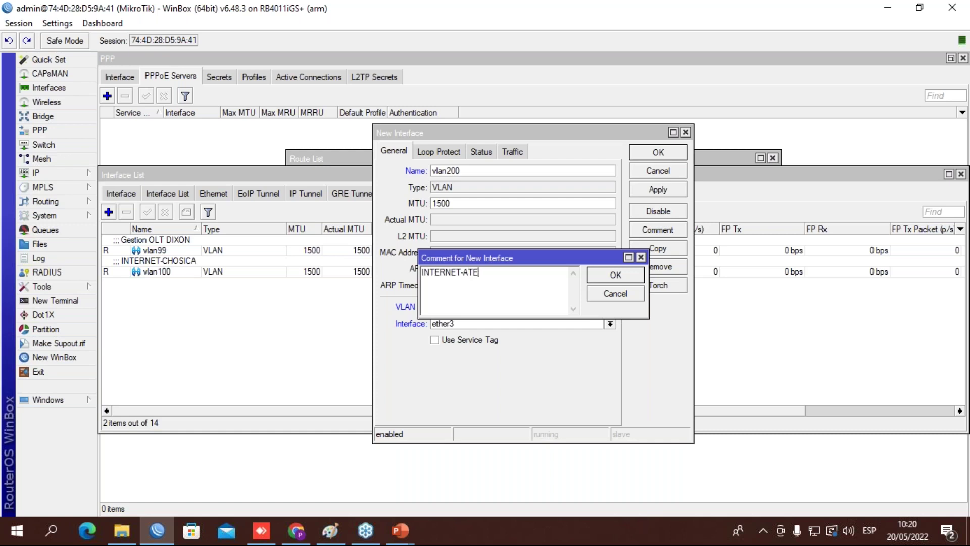
pyautogui.click(622, 276)
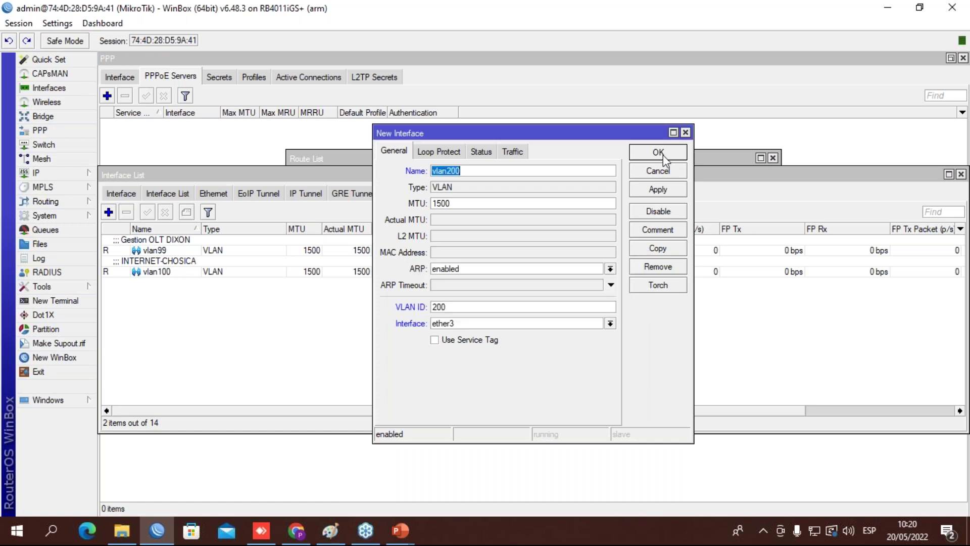
pyautogui.click(658, 153)
# Compare the vlan100 and vlan200 entries in the VLAN interface list
pyautogui.click(166, 297)
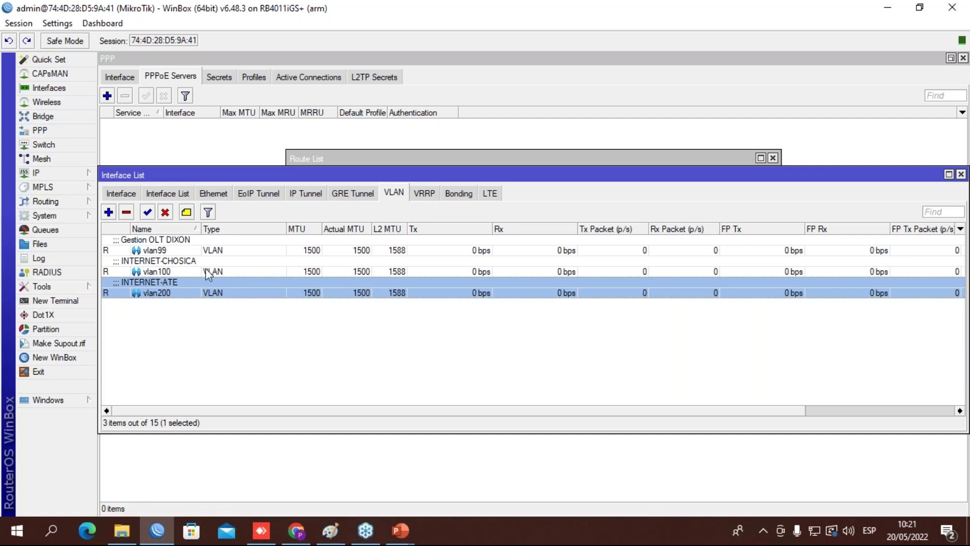
pyautogui.click(201, 271)
pyautogui.click(193, 290)
pyautogui.click(191, 272)
pyautogui.click(184, 289)
pyautogui.click(175, 274)
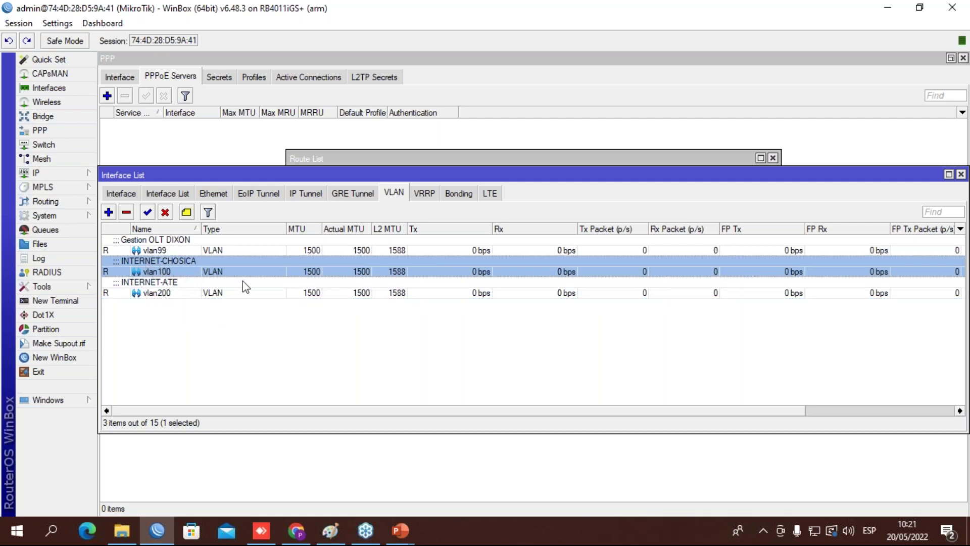
# Rearrange the Route List and Interface List windows, then return to the Paint diagram
pyautogui.click(372, 156)
pyautogui.moveTo(649, 162); pyautogui.dragTo(427, 126)
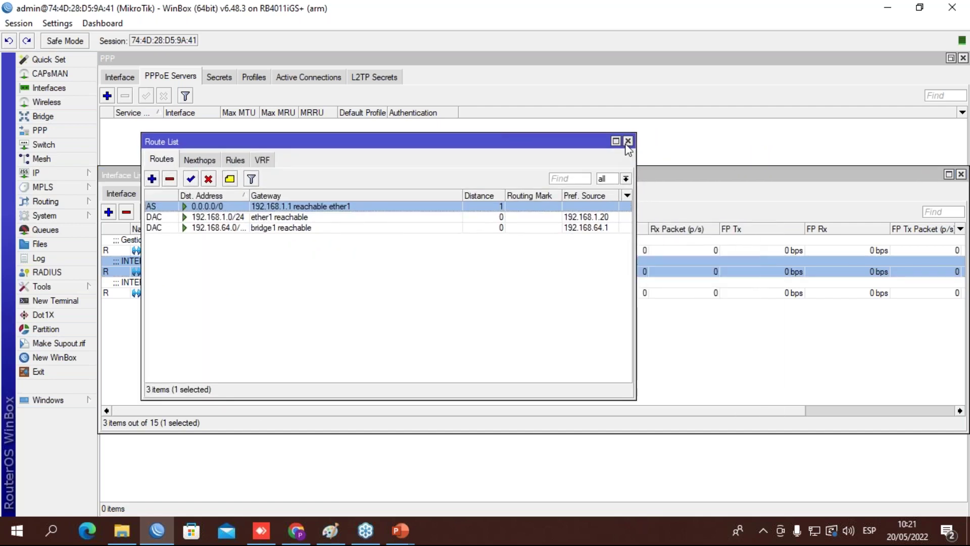
pyautogui.click(667, 175)
pyautogui.click(329, 530)
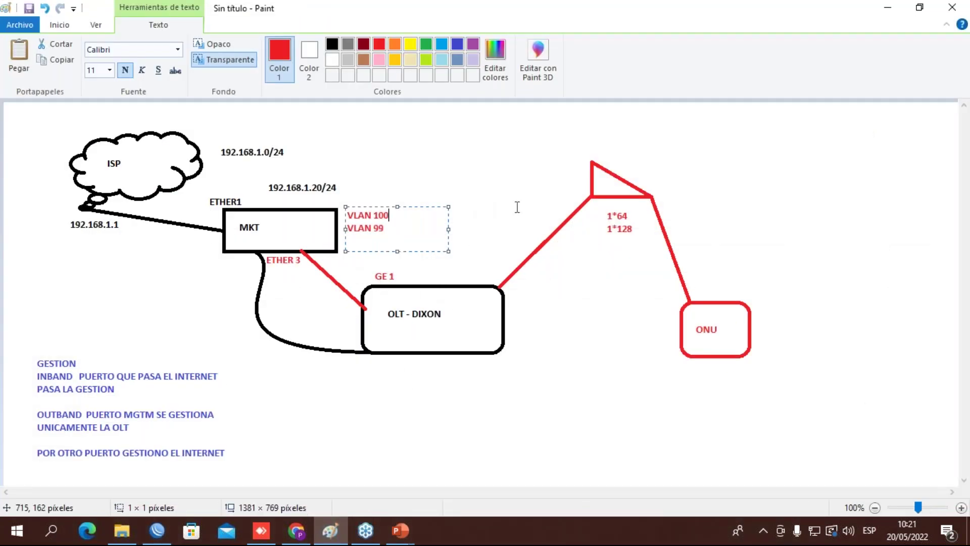
pyautogui.click(502, 195)
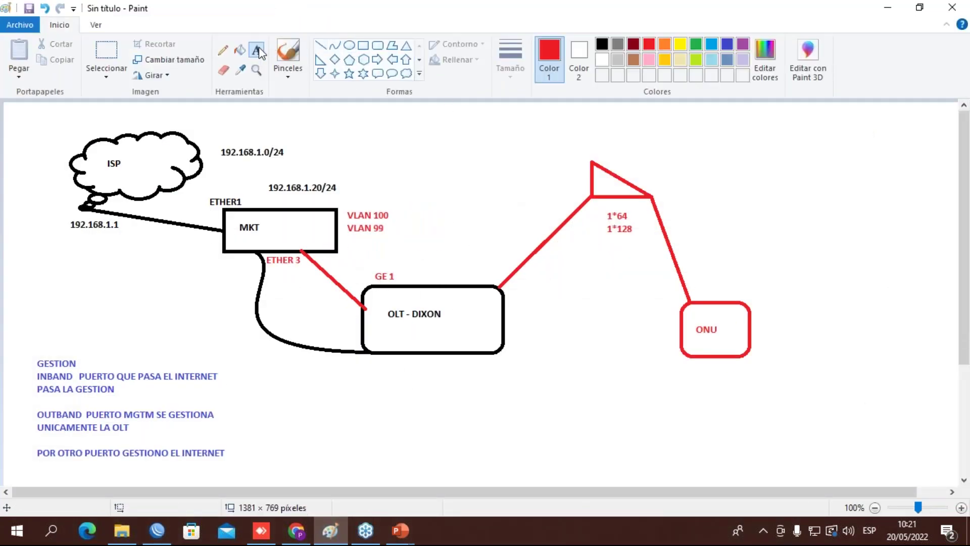
# Write a red 'PPPoE / DHCP IP STATICA' label below the OLT-DIXON box
pyautogui.click(350, 367)
pyautogui.moveTo(452, 382); pyautogui.dragTo(548, 478)
pyautogui.write('pppO')
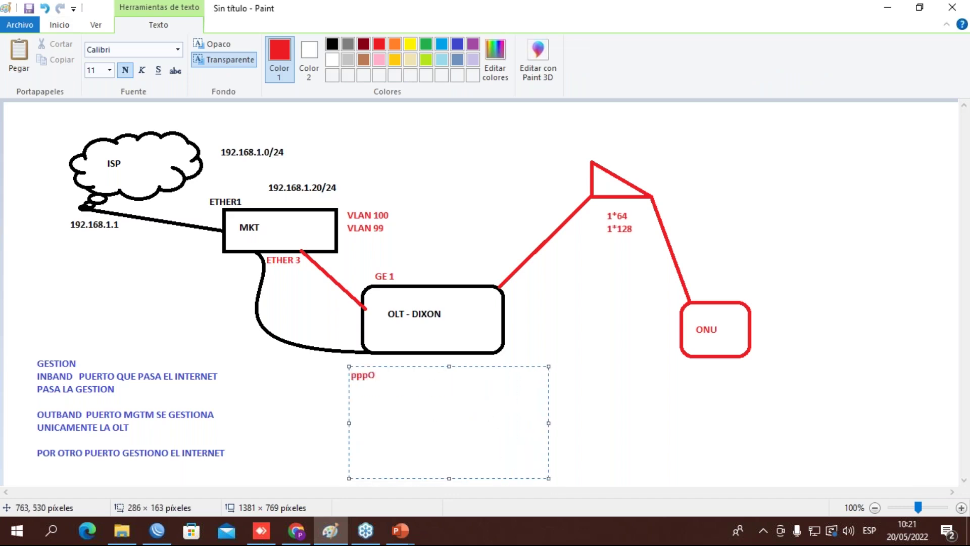
pyautogui.press('BackSpace')
pyautogui.press('BackSpace')
pyautogui.press('BackSpace')
pyautogui.press('BackSpace')
pyautogui.write('PPoE')
pyautogui.press('Return')
pyautogui.write('dhcp')
pyautogui.press('BackSpace')
pyautogui.press('BackSpace')
pyautogui.write('DHCP ')
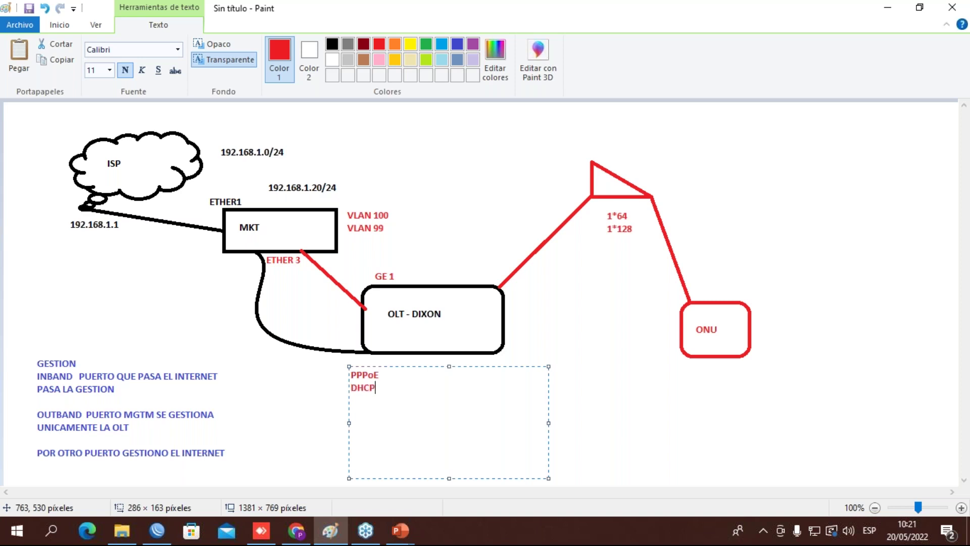
pyautogui.write('IP STATICA')
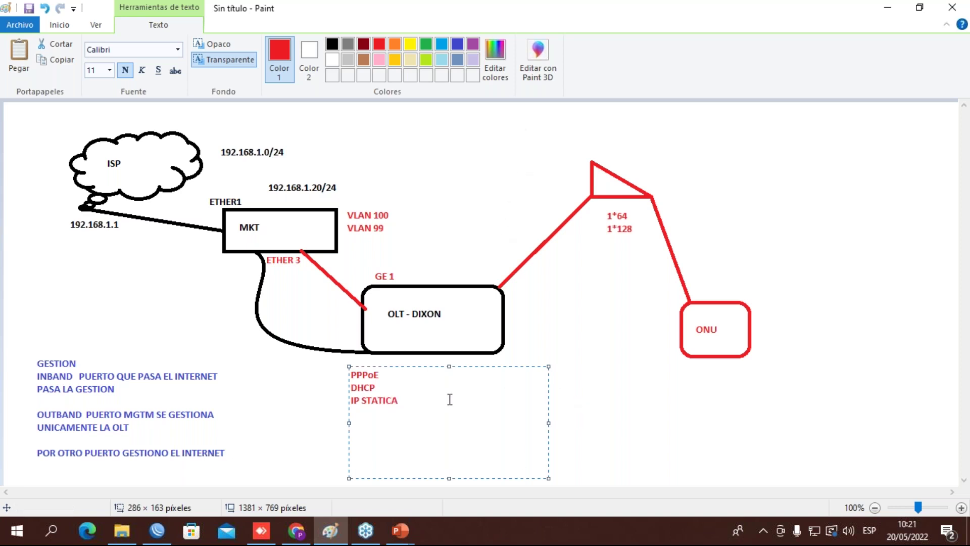
pyautogui.click(392, 371)
pyautogui.click(446, 222)
# Discard an extra empty text box and go back to WinBox
pyautogui.click(406, 385)
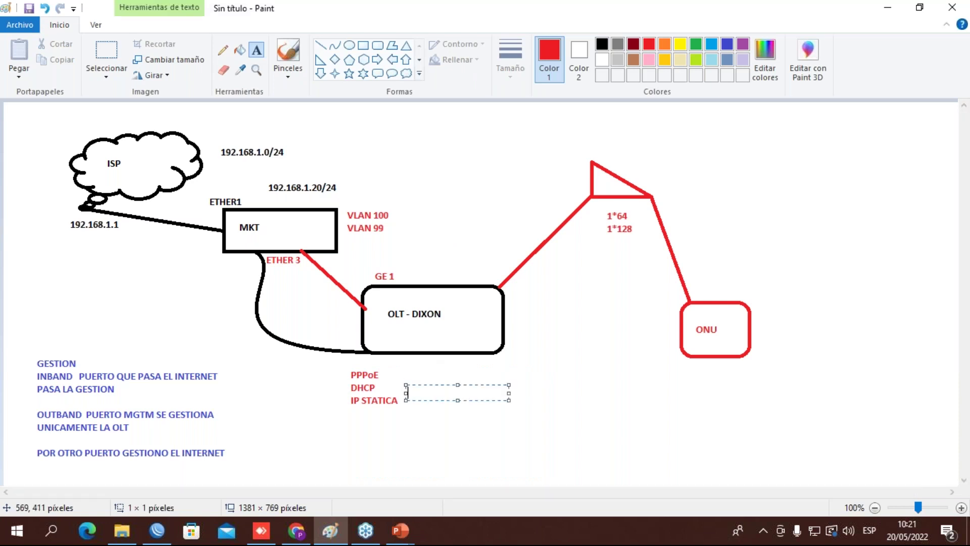
pyautogui.click(363, 385)
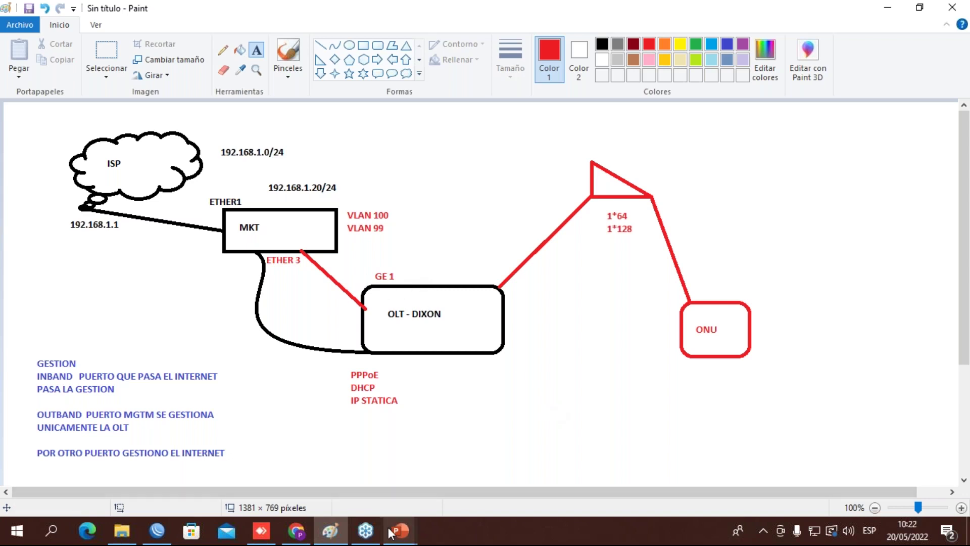
pyautogui.moveTo(393, 531)
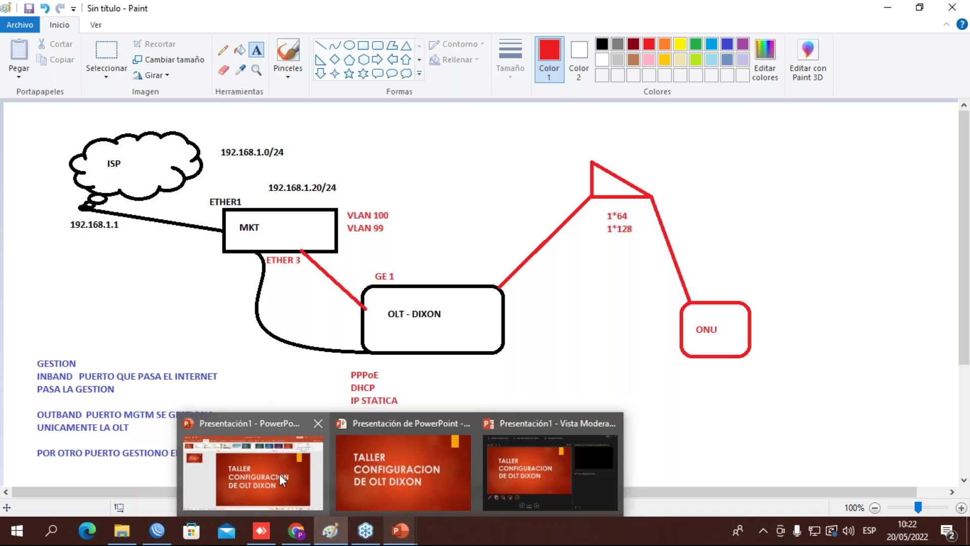
pyautogui.click(576, 331)
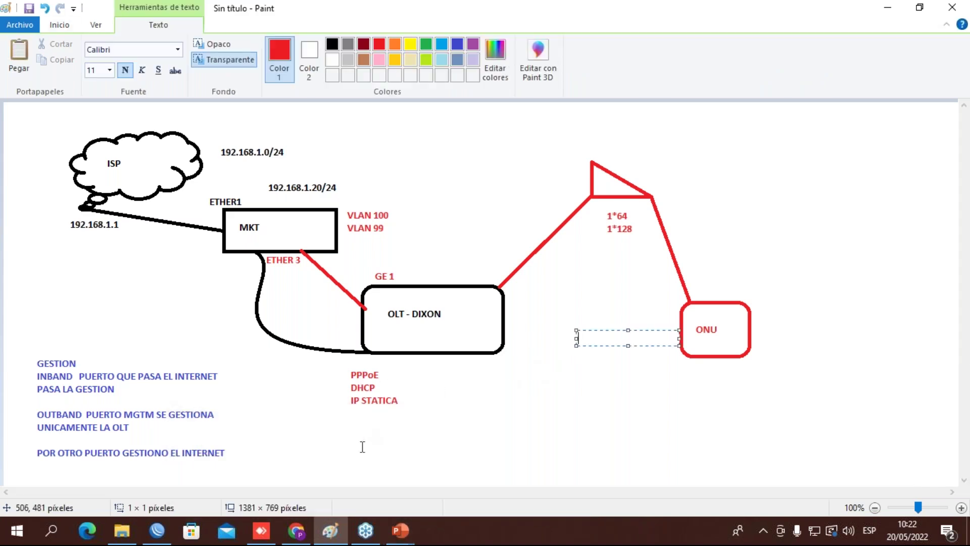
pyautogui.click(157, 530)
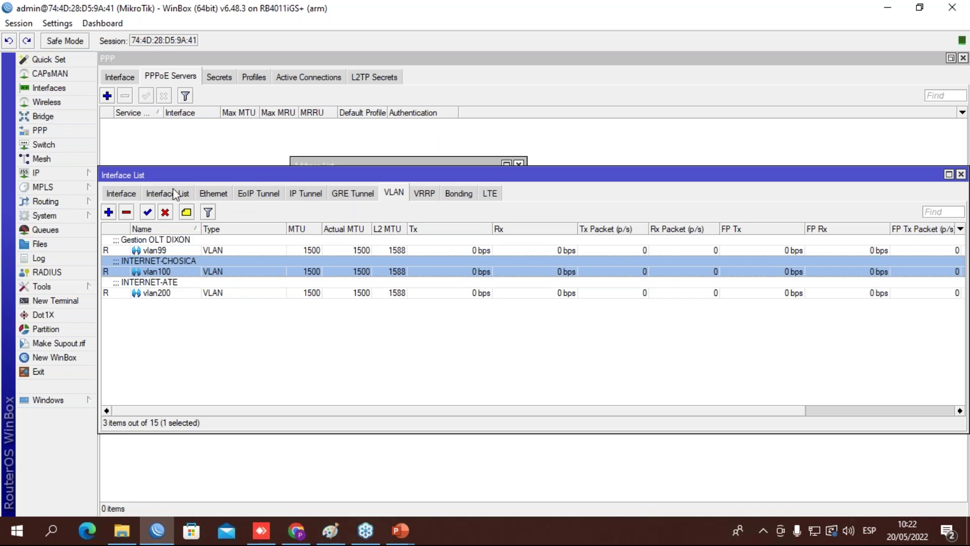
# Add PPPoE server INTERNET-CHOSICA on interface vlan100 with One Session Per Host ticked
pyautogui.click(66, 135)
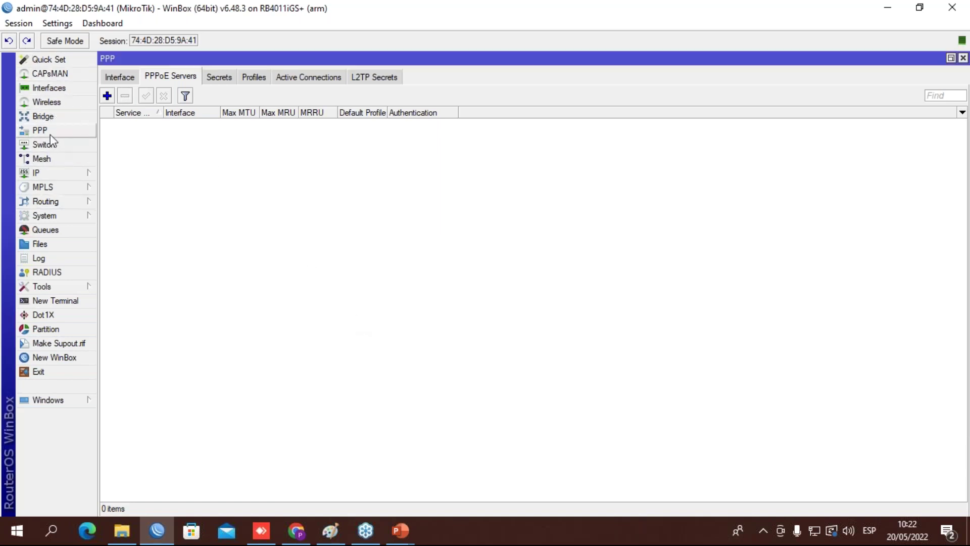
pyautogui.click(106, 96)
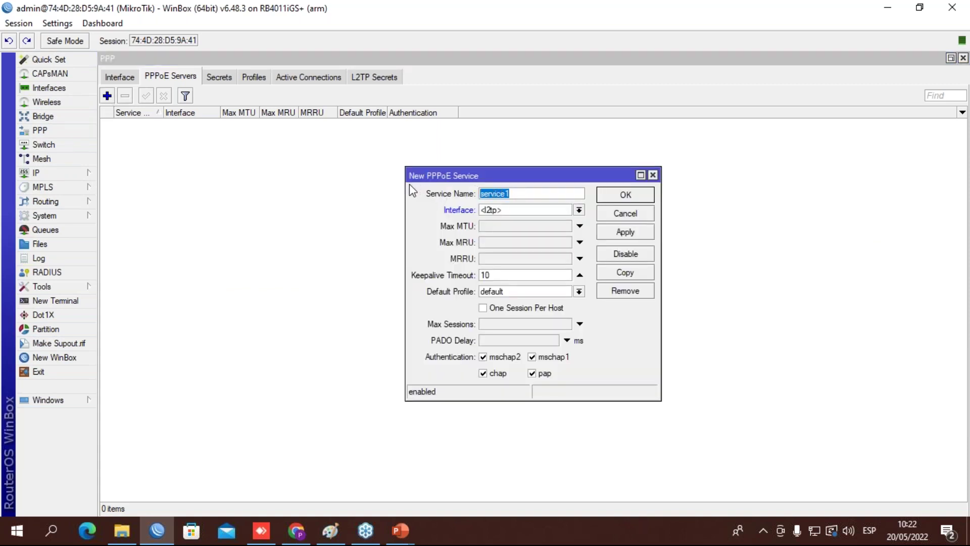
pyautogui.write('INTERNET-CHOSICA')
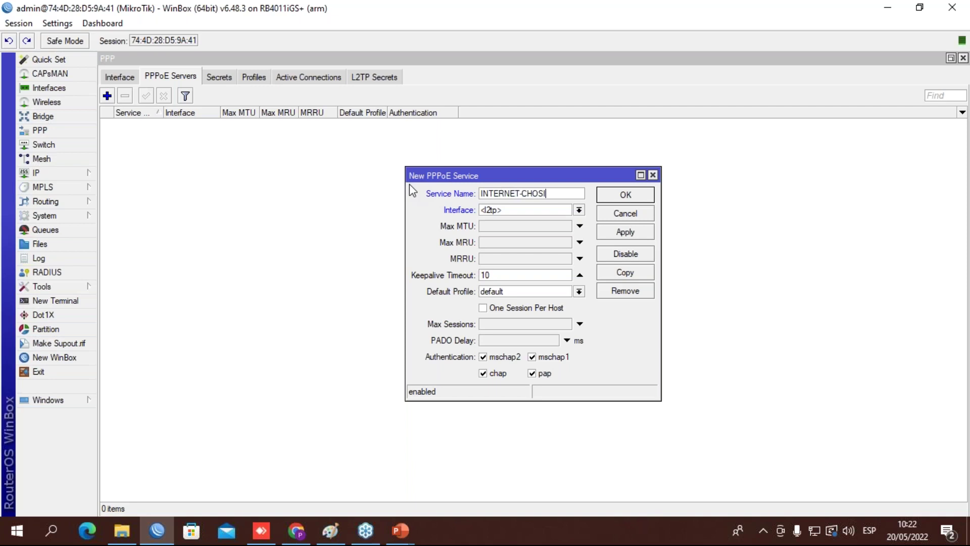
pyautogui.click(579, 210)
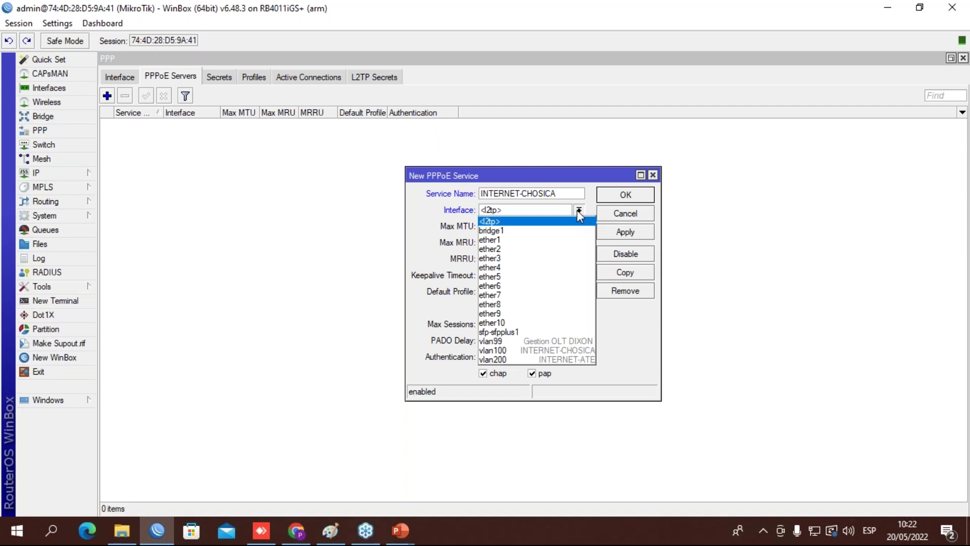
pyautogui.click(549, 351)
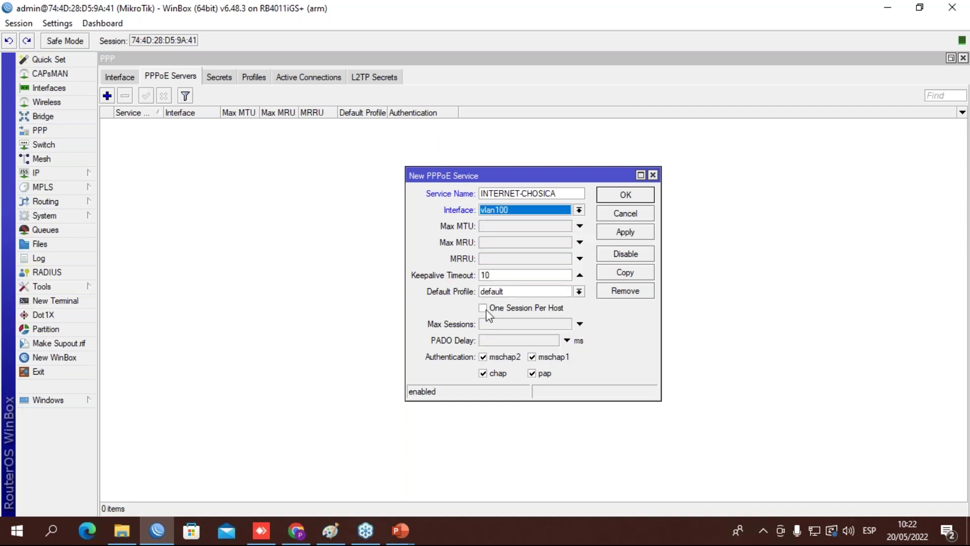
pyautogui.click(565, 308)
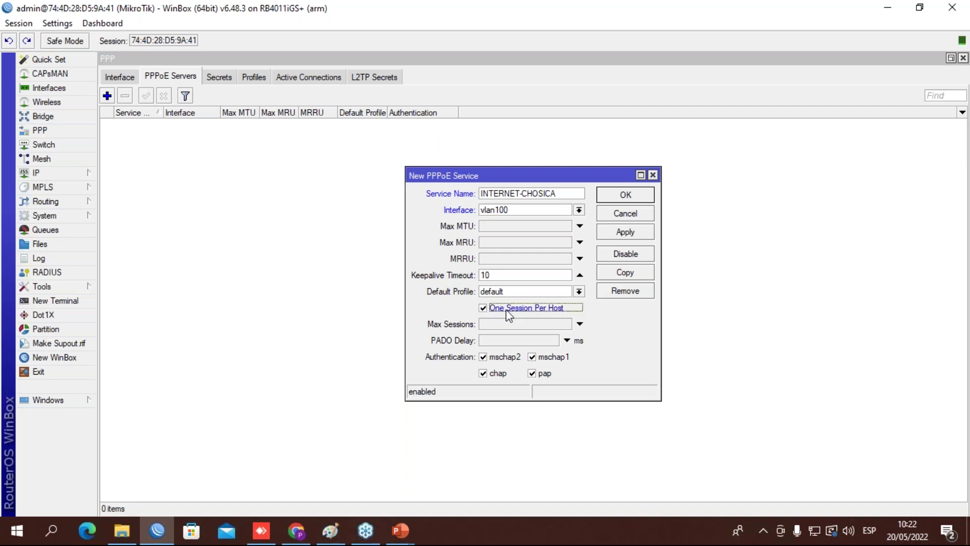
pyautogui.click(626, 200)
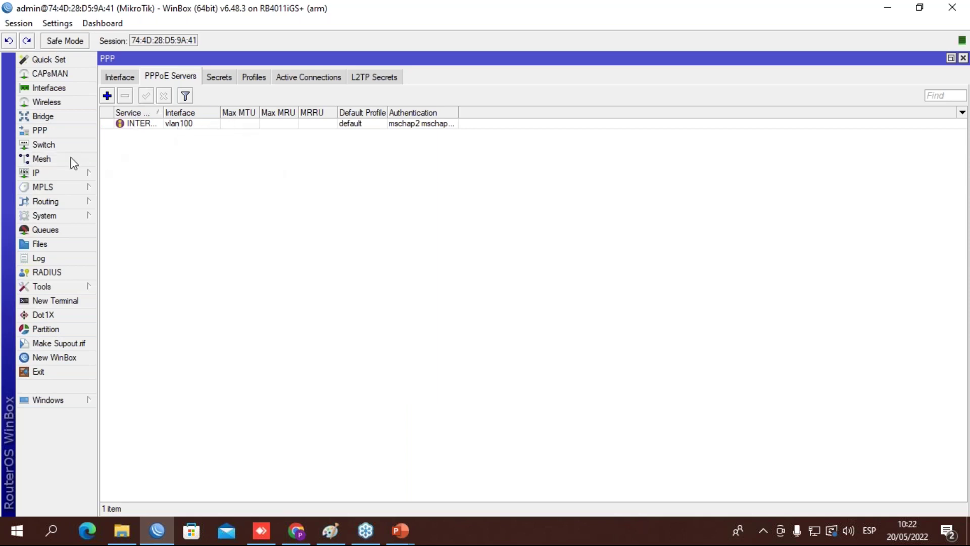
pyautogui.click(70, 177)
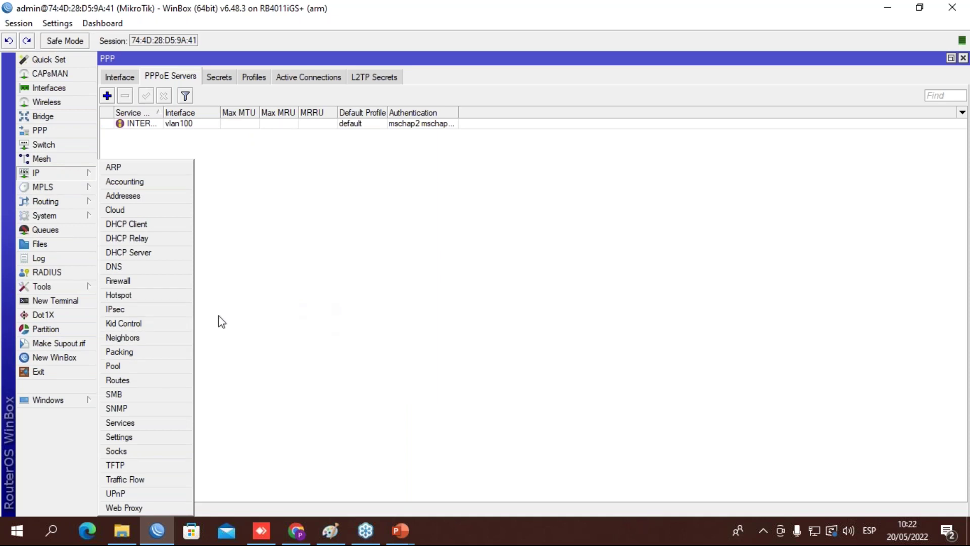
# Delete both existing IP pools, dhcp_pool3 and pool-cliente
pyautogui.click(129, 367)
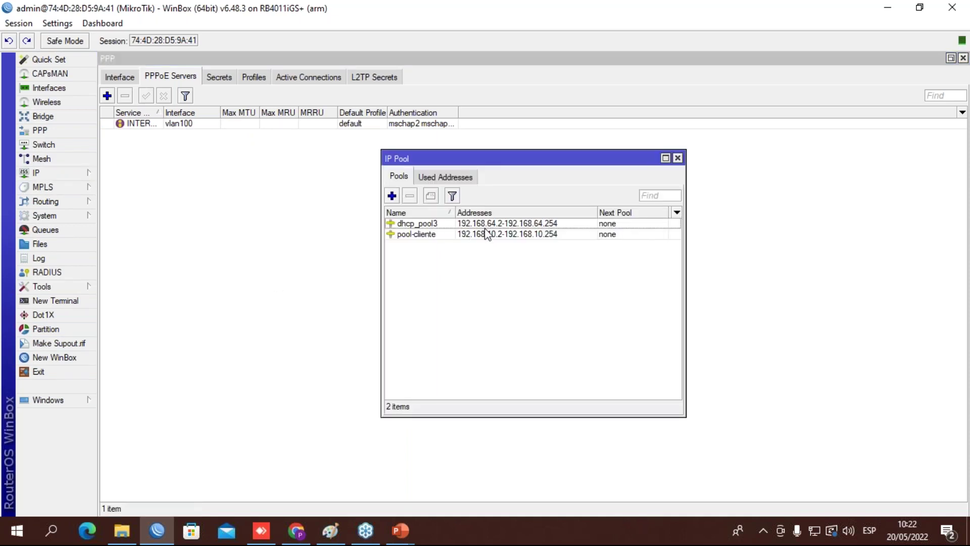
pyautogui.click(522, 223)
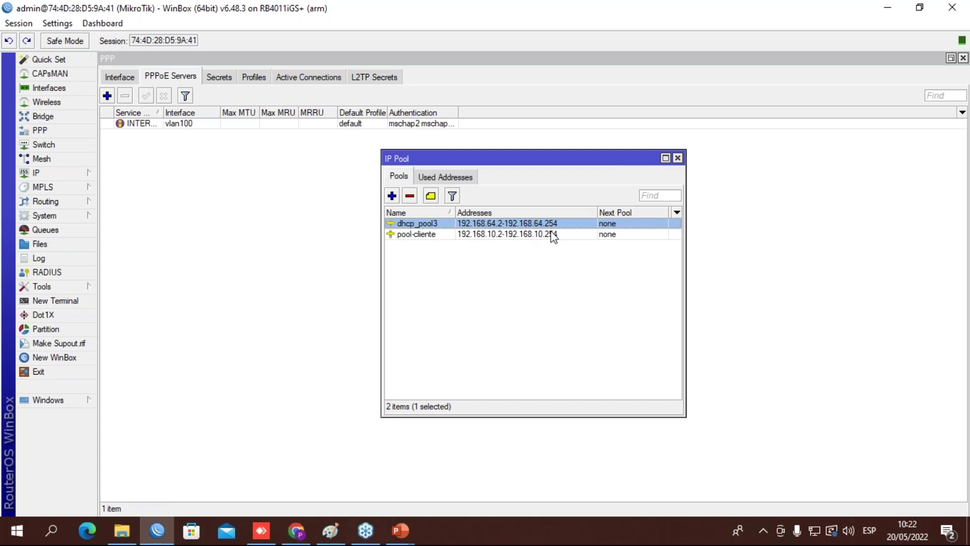
pyautogui.hotkey('ctrl', 'a')
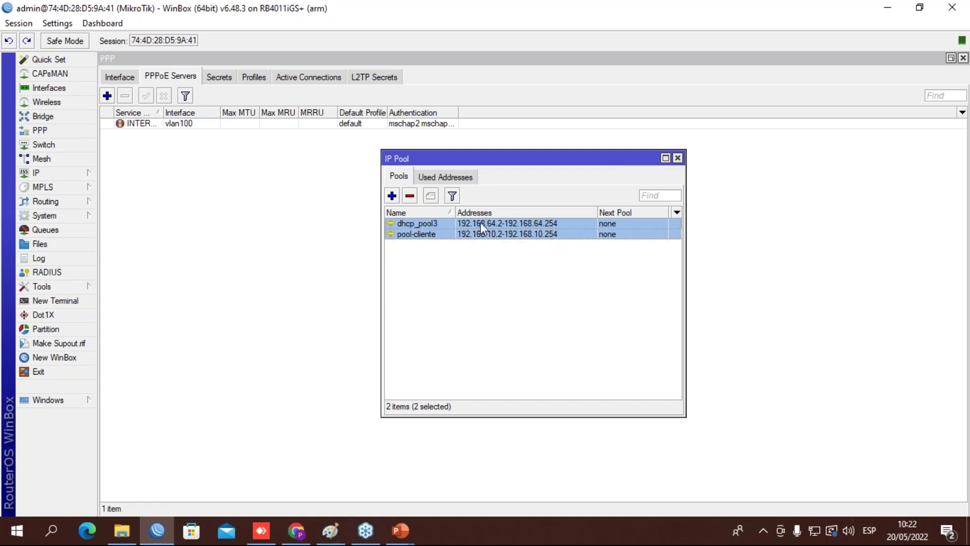
pyautogui.click(418, 197)
# Create pool POOL-CLIENTE covering 192.168.100.2-192.168.100.254 and close the pool list
pyautogui.click(392, 196)
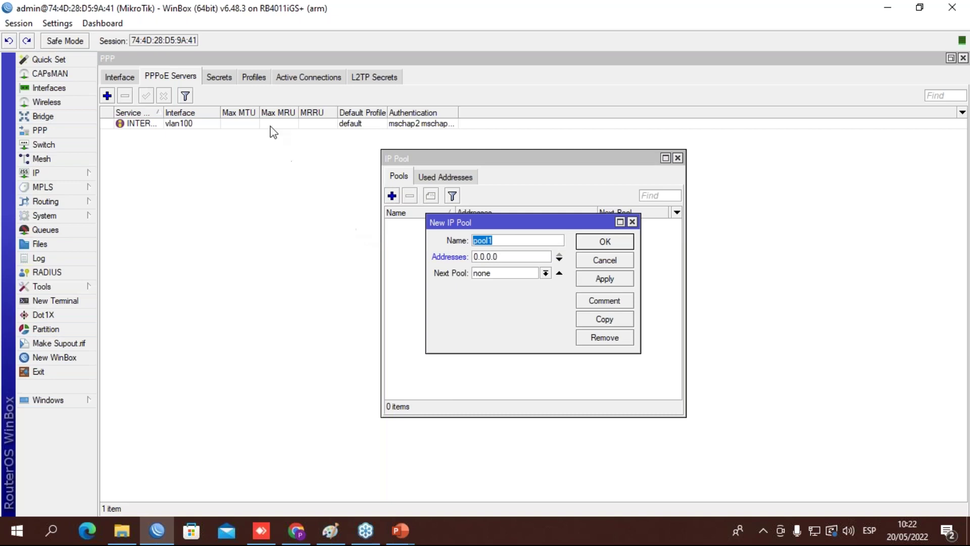
pyautogui.click(47, 174)
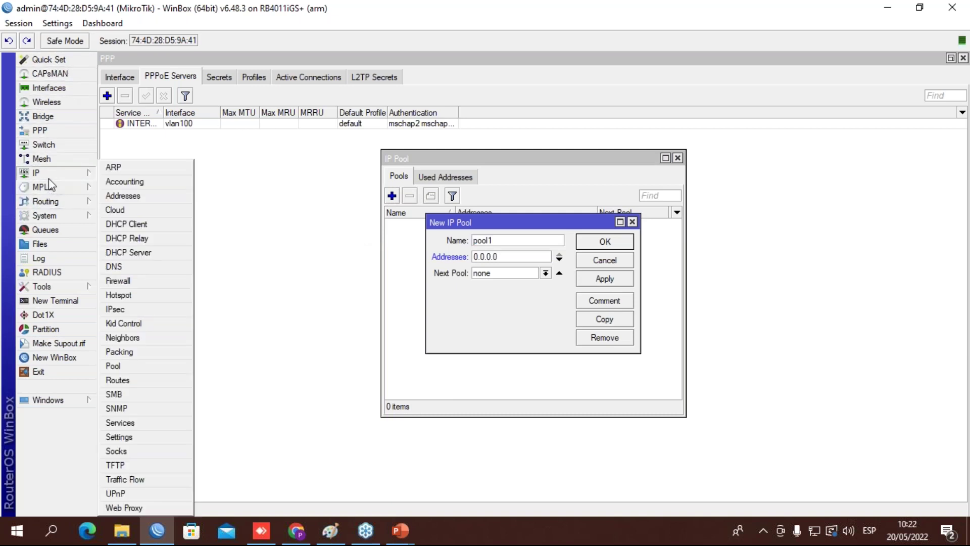
pyautogui.click(520, 256)
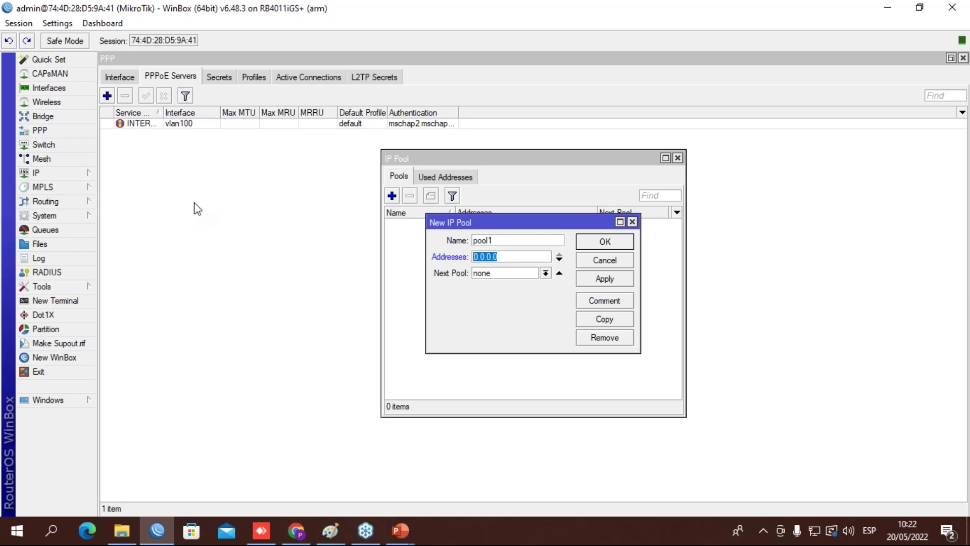
pyautogui.write('192.168.100.2/192.168.10')
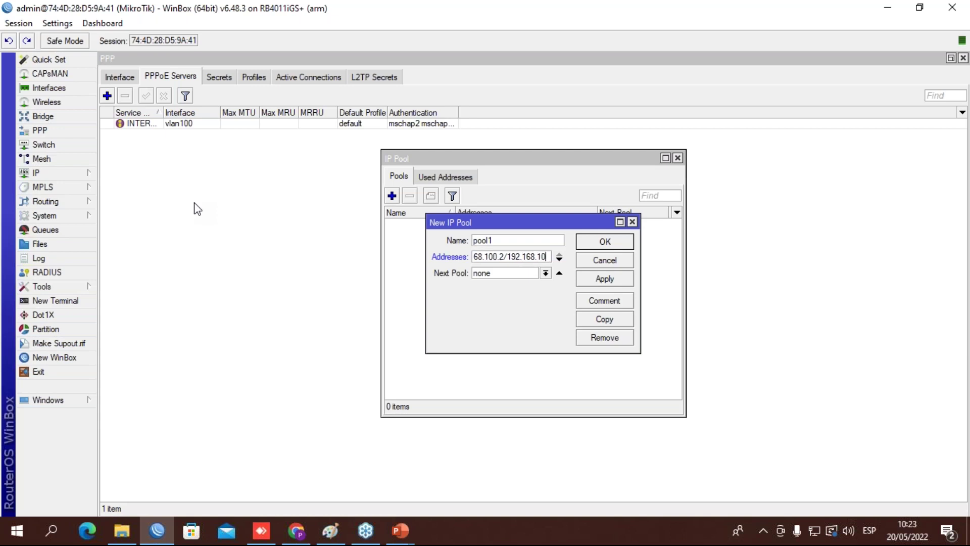
pyautogui.write('0.254')
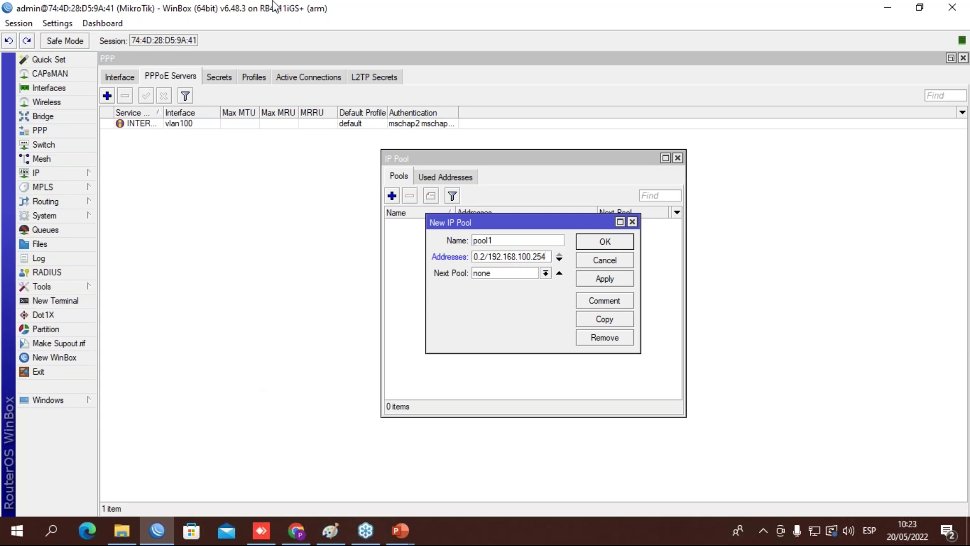
pyautogui.hotkey('shift', 'Tab')
pyautogui.write('p')
pyautogui.press('BackSpace')
pyautogui.press('BackSpace')
pyautogui.press('BackSpace')
pyautogui.write('POOL-CLIENTE')
pyautogui.press('Tab')
pyautogui.click(537, 257)
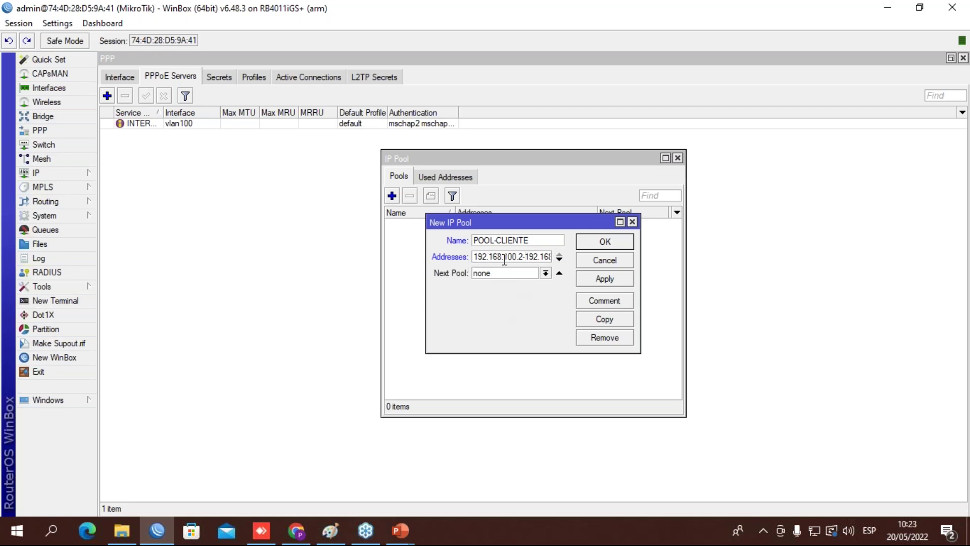
pyautogui.moveTo(526, 256); pyautogui.dragTo(575, 259)
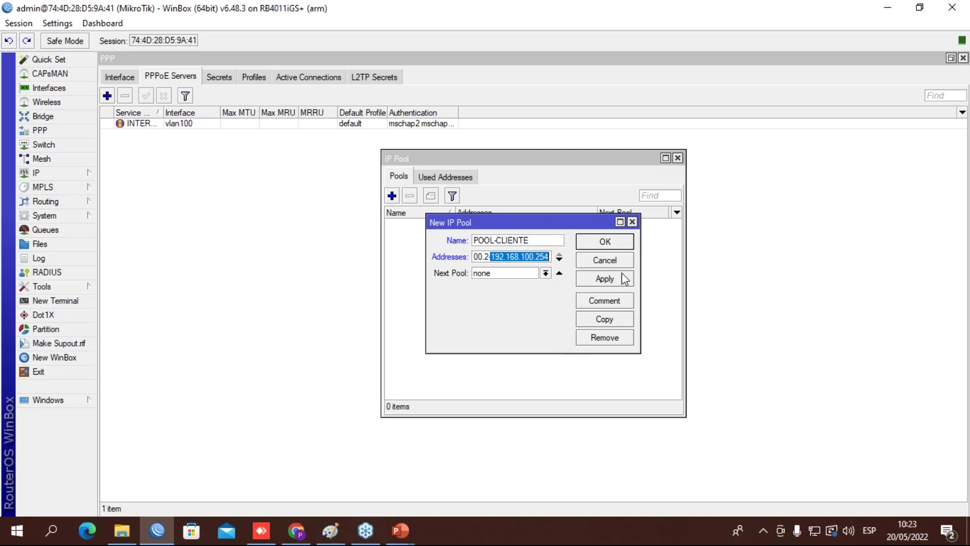
pyautogui.click(606, 242)
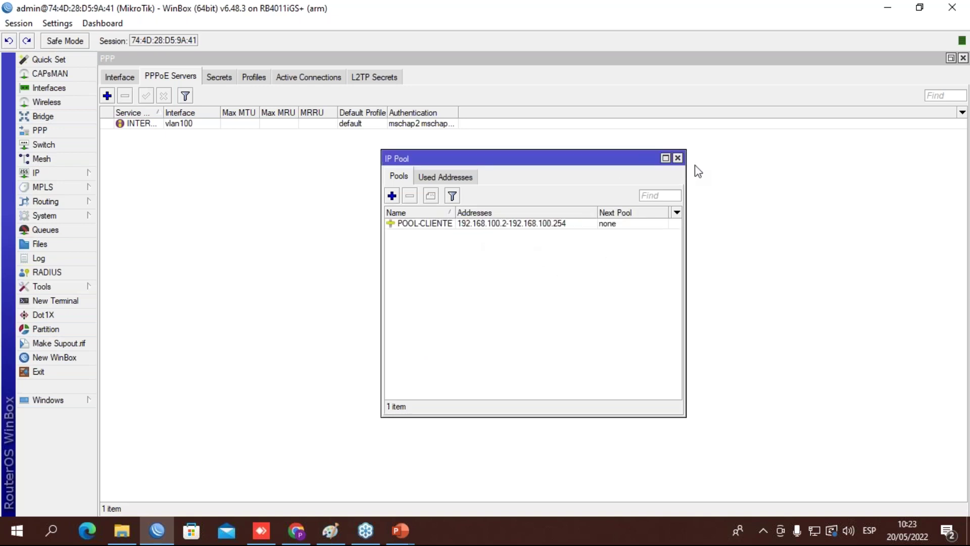
pyautogui.click(678, 158)
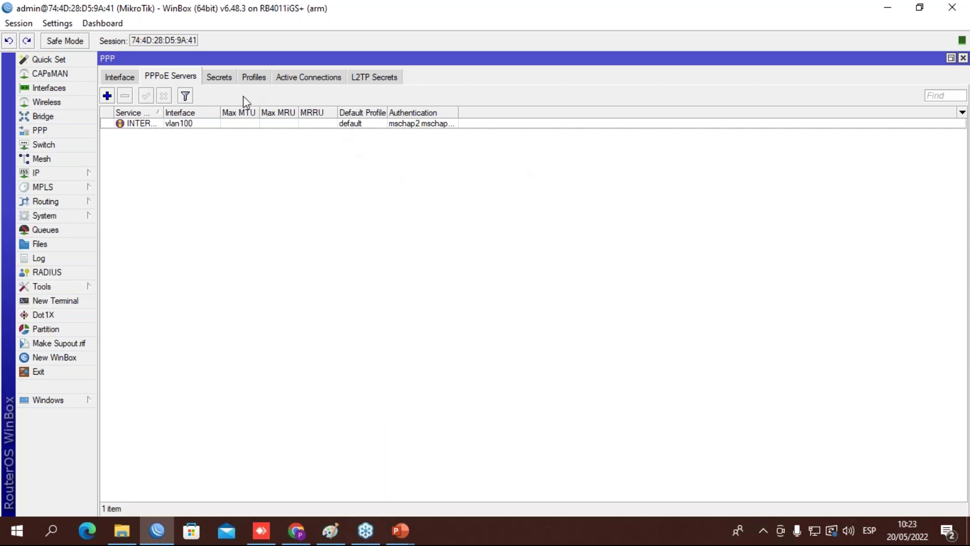
# Delete the old PLAN 10M PPP profile
pyautogui.click(223, 77)
pyautogui.click(254, 76)
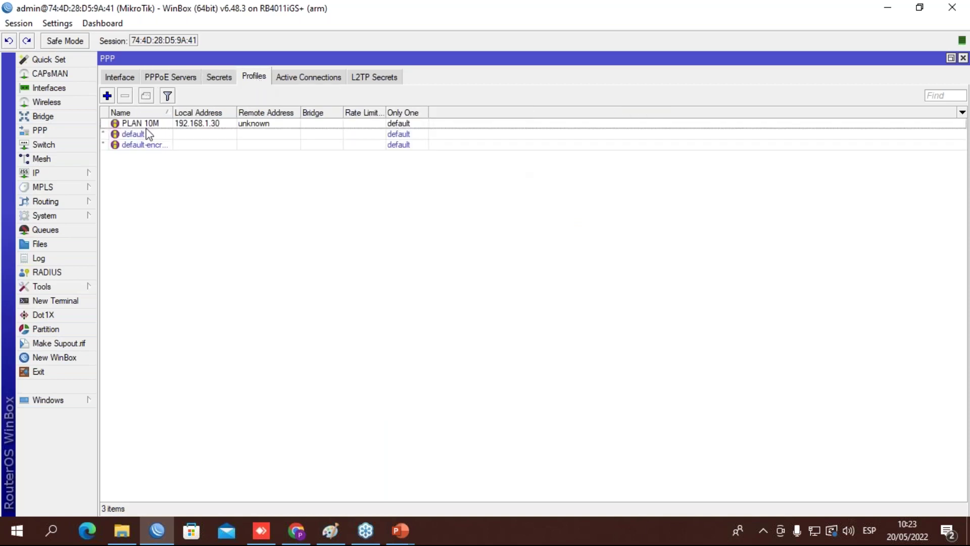
pyautogui.click(209, 123)
pyautogui.click(125, 96)
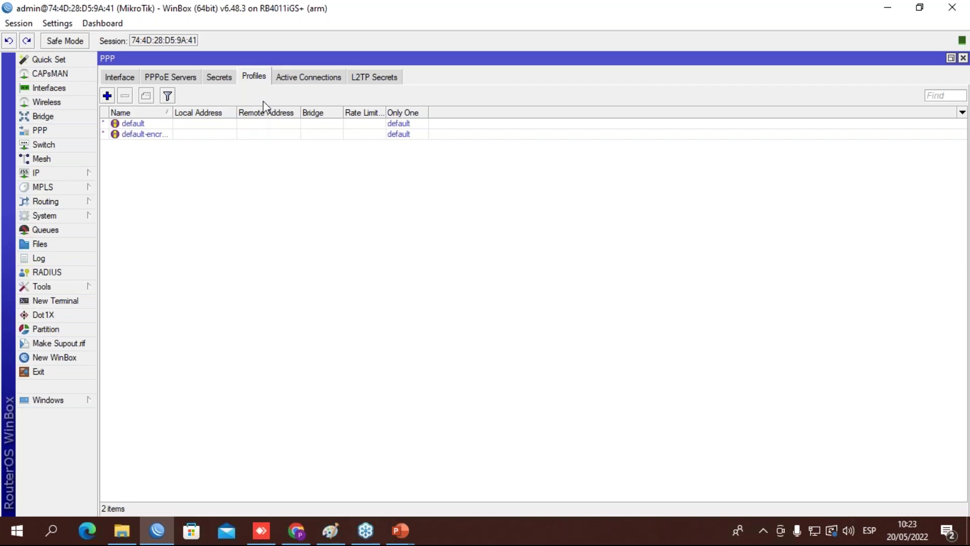
# Start new profile PLAN 10M with local address 192.168.1.40 and remote address POOL-CLIENTE
pyautogui.click(107, 96)
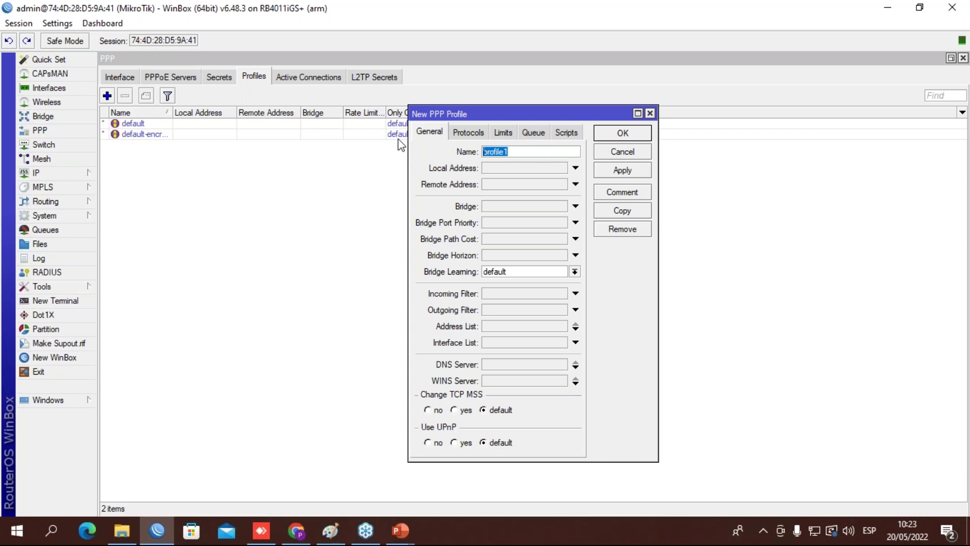
pyautogui.write('PAL')
pyautogui.click(527, 168)
pyautogui.write('192.168.1.40')
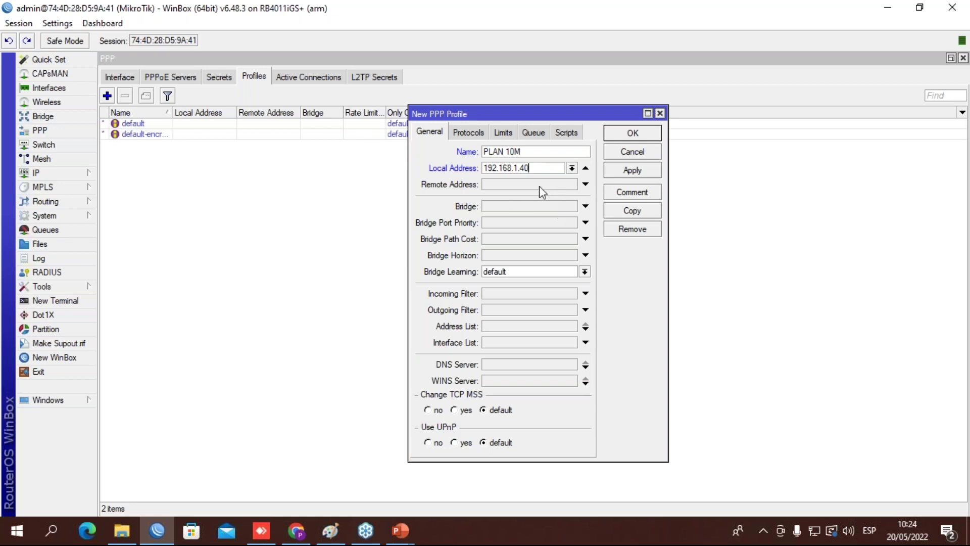
pyautogui.click(539, 184)
pyautogui.click(572, 184)
pyautogui.click(531, 200)
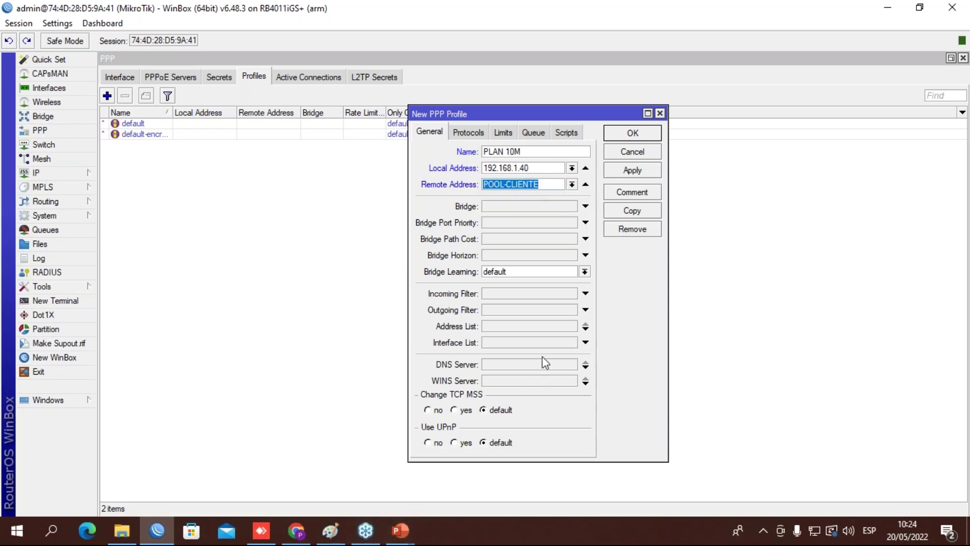
# Set the profile's DNS servers to 8.8.8.8 and 8.8.4.4
pyautogui.click(505, 133)
pyautogui.click(442, 135)
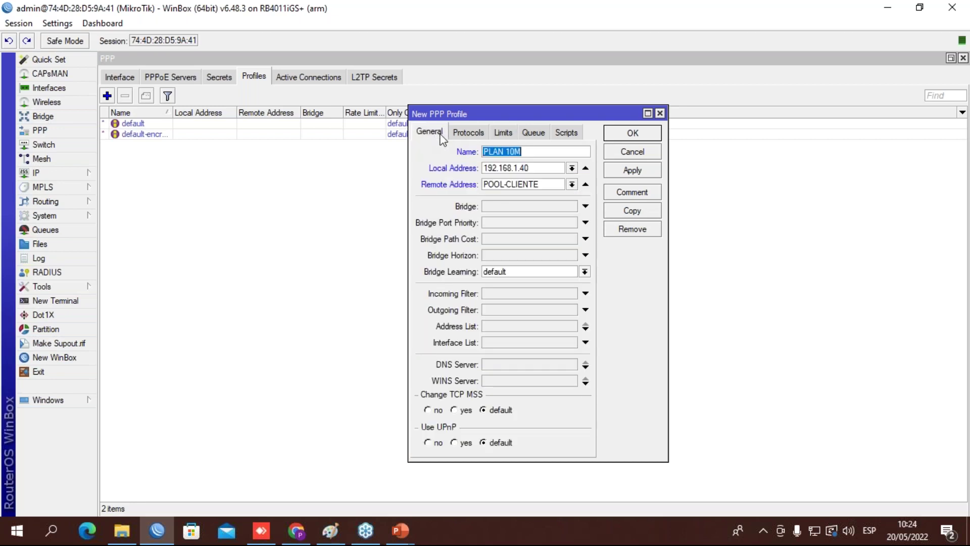
pyautogui.click(498, 364)
pyautogui.write('8')
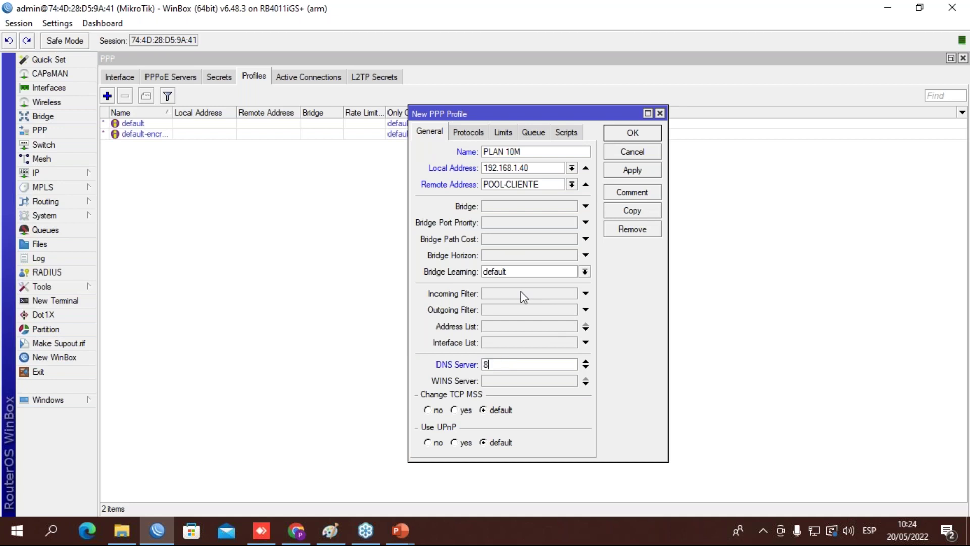
pyautogui.write('.8.8.8')
pyautogui.press('Tab')
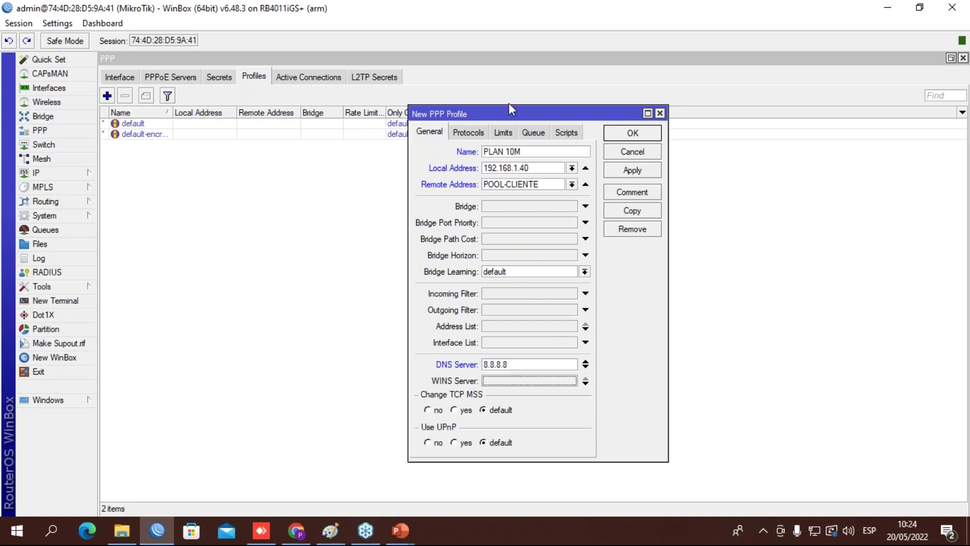
pyautogui.click(585, 367)
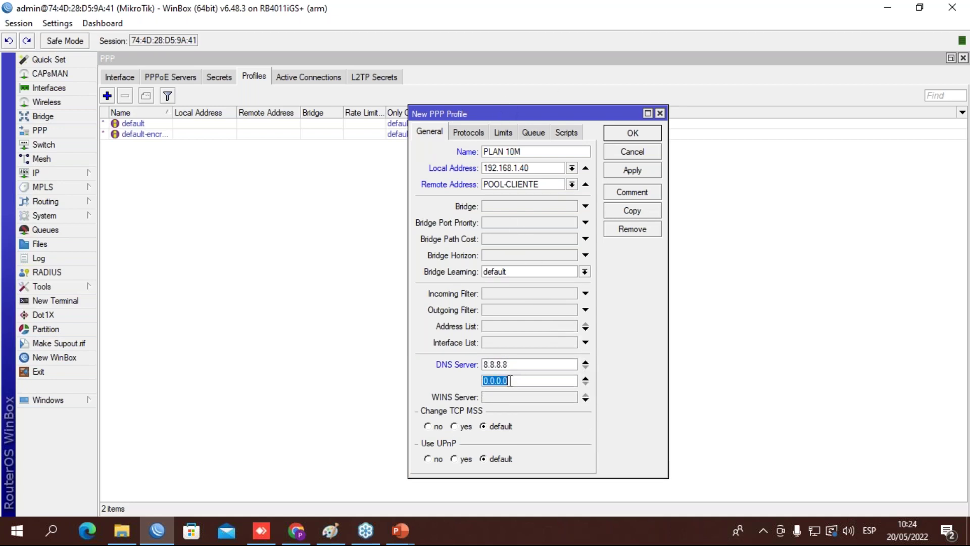
pyautogui.write('8.8.4.4')
# Set rate limit 10M/10M and Only One to yes, then save the profile
pyautogui.click(508, 136)
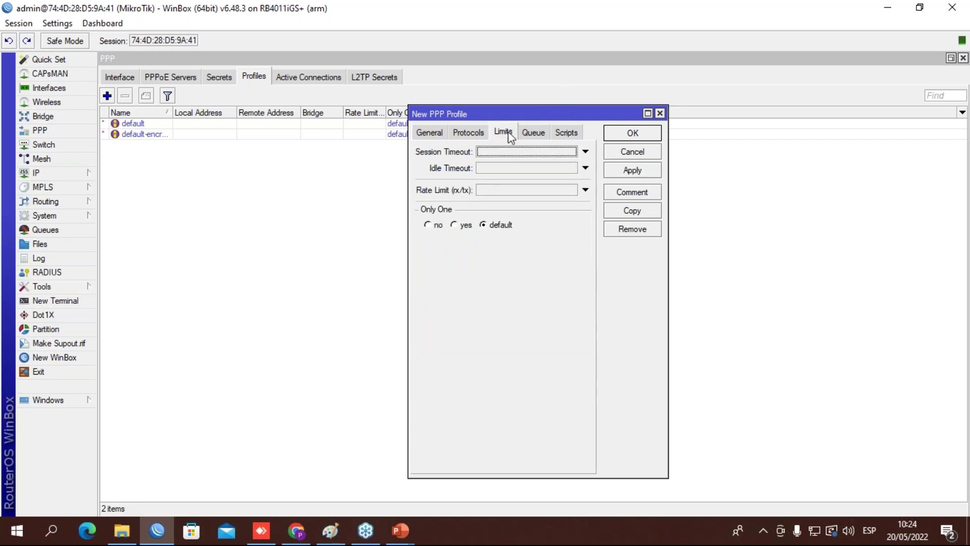
pyautogui.click(493, 194)
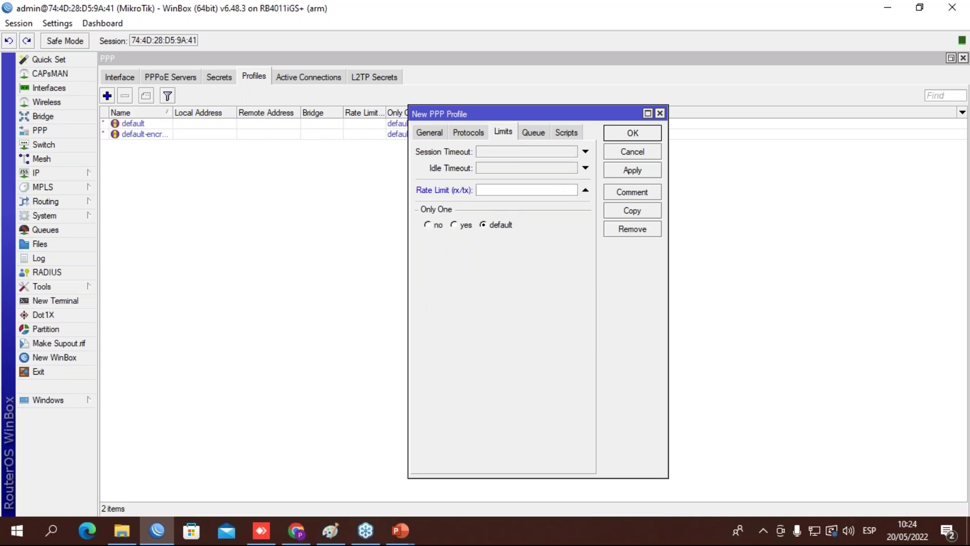
pyautogui.write('10m')
pyautogui.press('BackSpace')
pyautogui.write('M/10M')
pyautogui.click(453, 225)
pyautogui.click(469, 133)
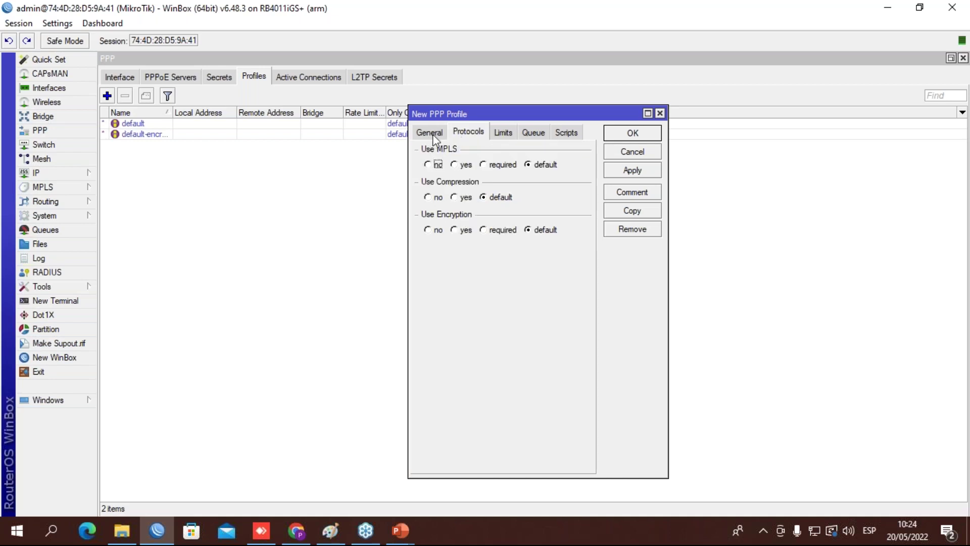
pyautogui.click(432, 134)
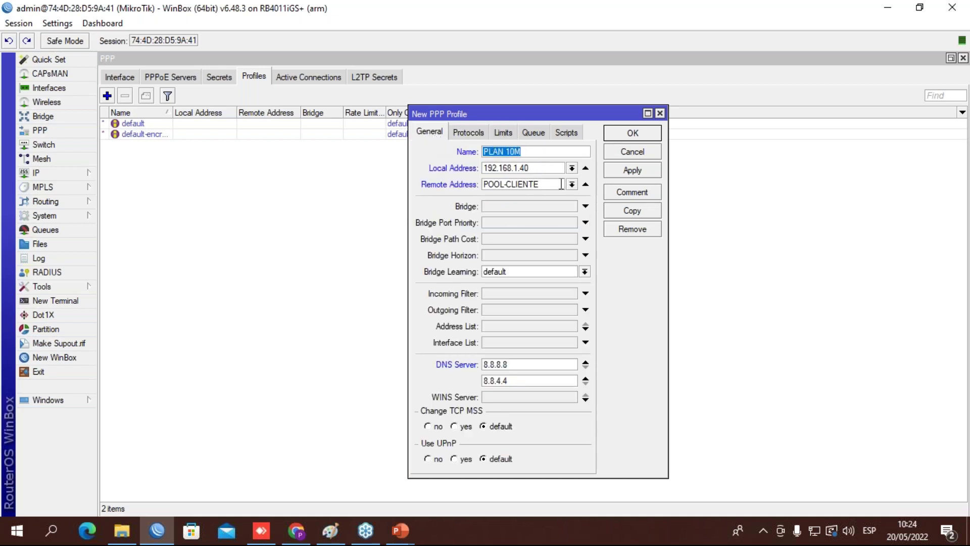
pyautogui.click(646, 134)
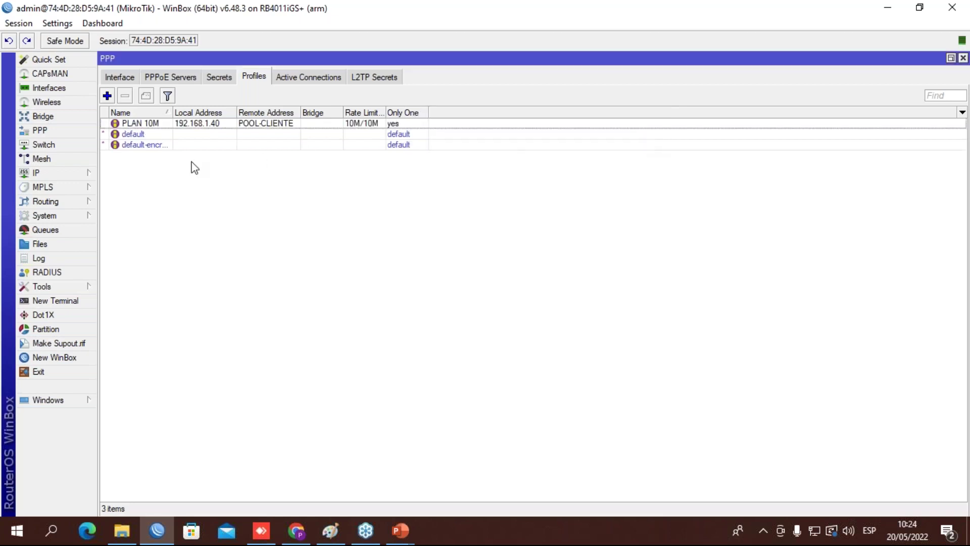
# Copy the PLAN 10M profile into a new profile with its name pasted in
pyautogui.doubleClick(257, 129)
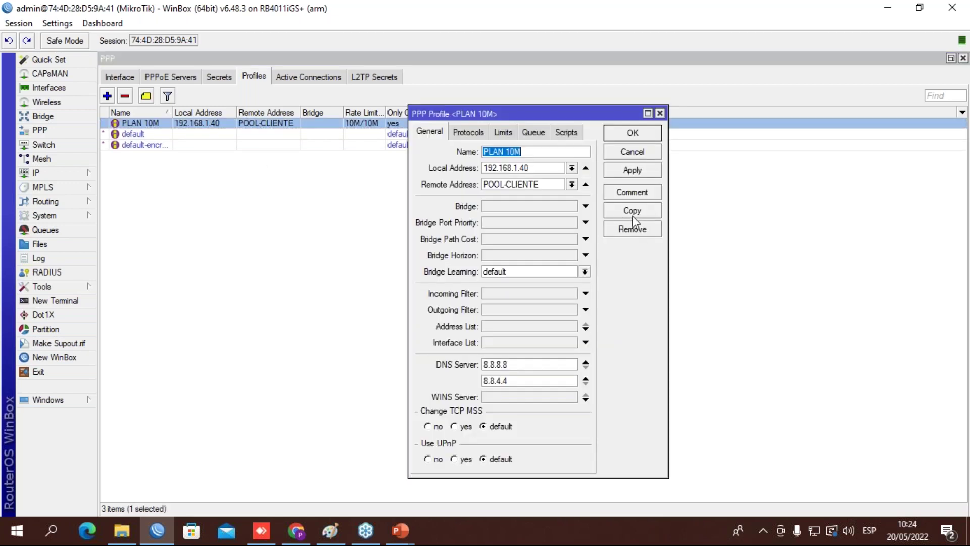
pyautogui.click(632, 213)
pyautogui.moveTo(515, 126); pyautogui.dragTo(530, 181)
pyautogui.click(526, 157)
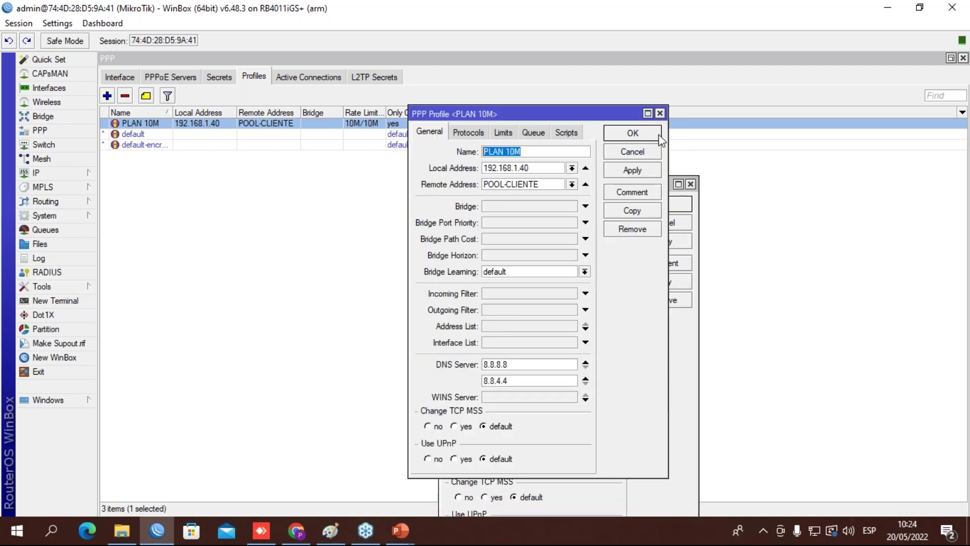
pyautogui.moveTo(606, 113); pyautogui.dragTo(234, 83)
pyautogui.hotkey('ctrl', 'v')
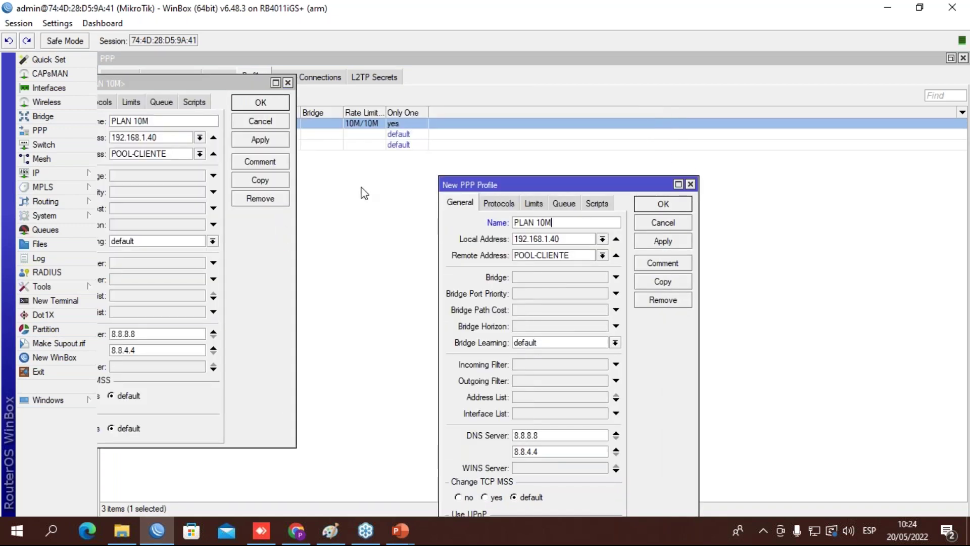
# Set the copy's rate limit to 20M/20M, save it as PLAN 20M, and show Secrets
pyautogui.click(533, 204)
pyautogui.click(514, 260)
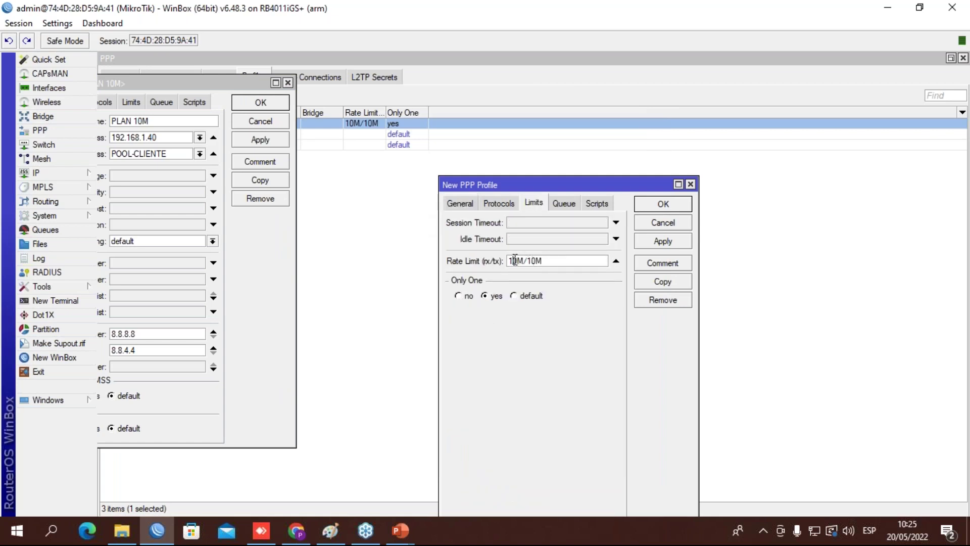
pyautogui.press('BackSpace')
pyautogui.write('2')
pyautogui.press('Right')
pyautogui.press('Right')
pyautogui.press('Right')
pyautogui.press('Right')
pyautogui.press('BackSpace')
pyautogui.write('2')
pyautogui.click(663, 203)
pyautogui.click(277, 104)
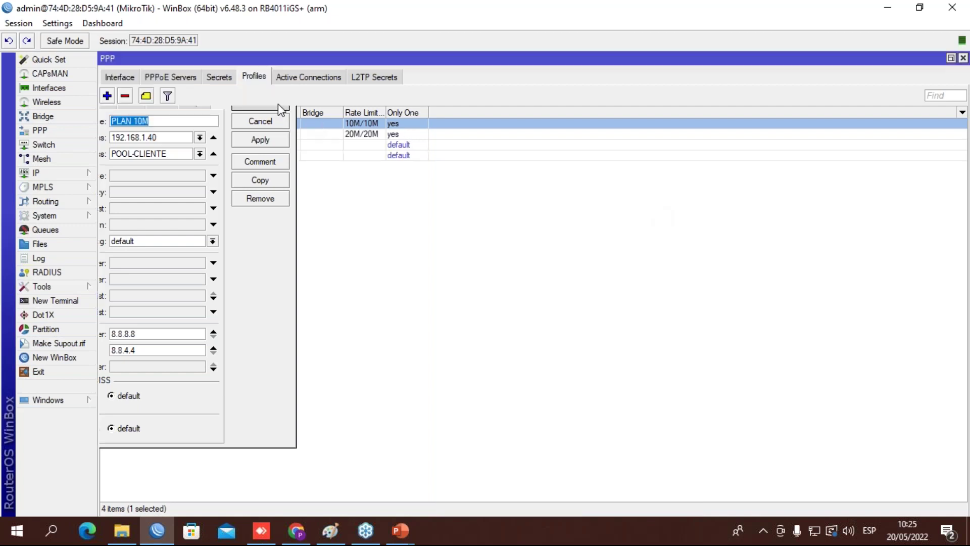
pyautogui.click(219, 78)
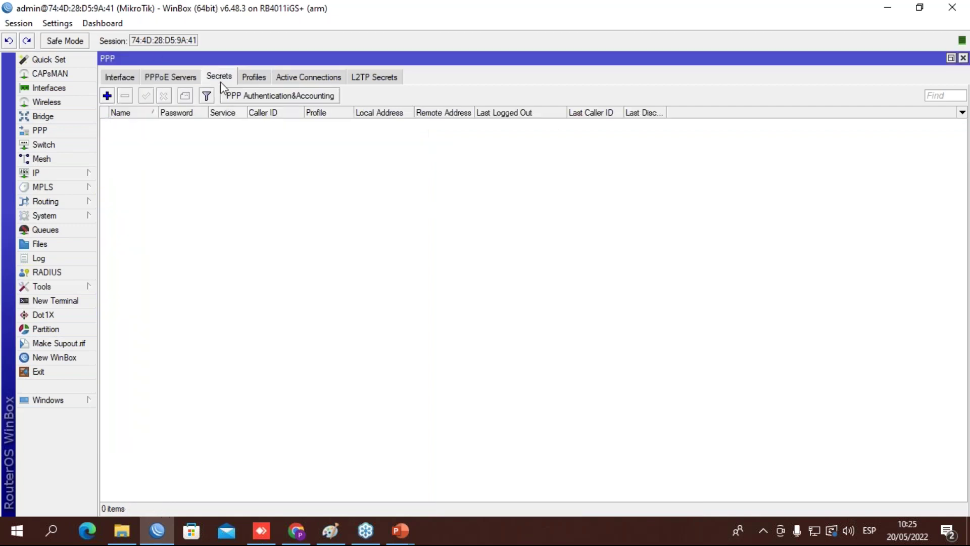
pyautogui.click(177, 81)
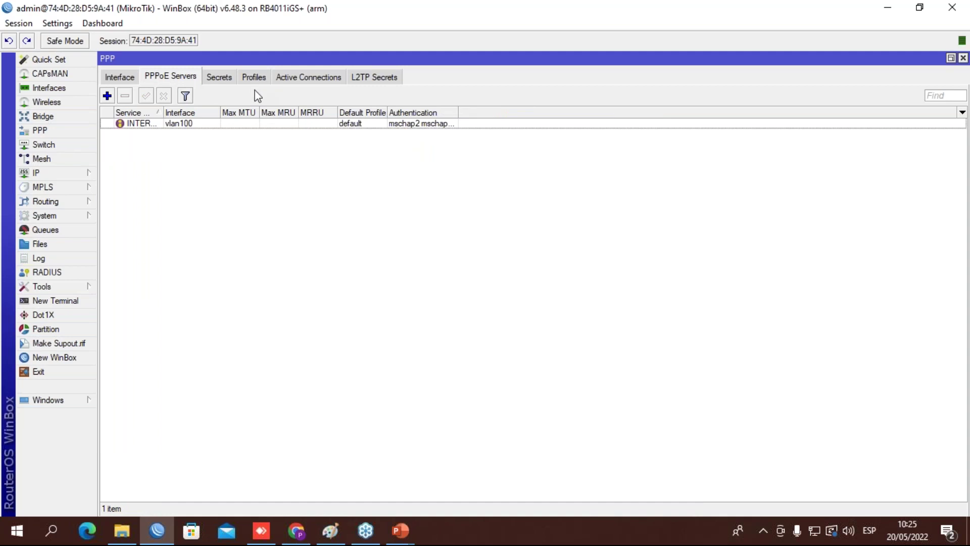
pyautogui.click(227, 77)
pyautogui.click(255, 81)
pyautogui.click(177, 80)
pyautogui.click(155, 125)
pyautogui.doubleClick(154, 123)
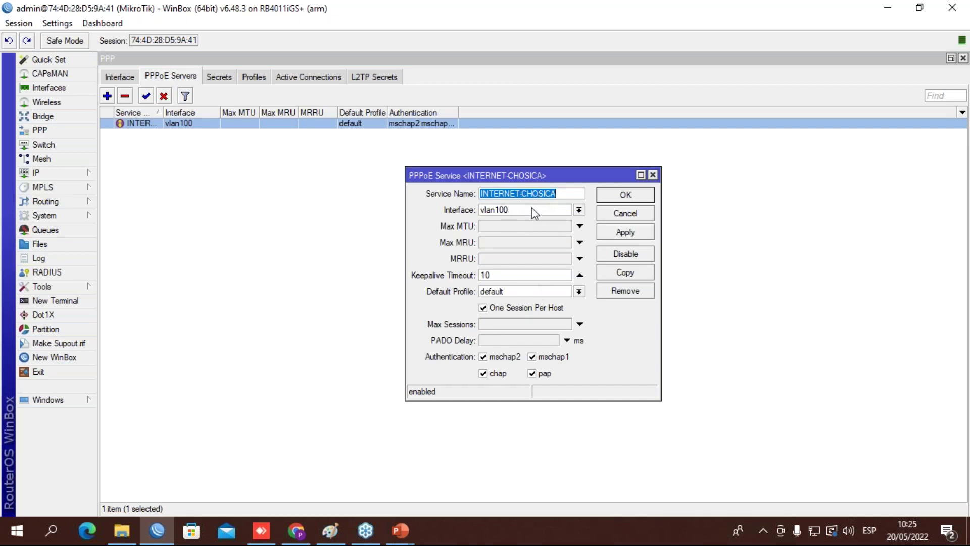
pyautogui.click(653, 177)
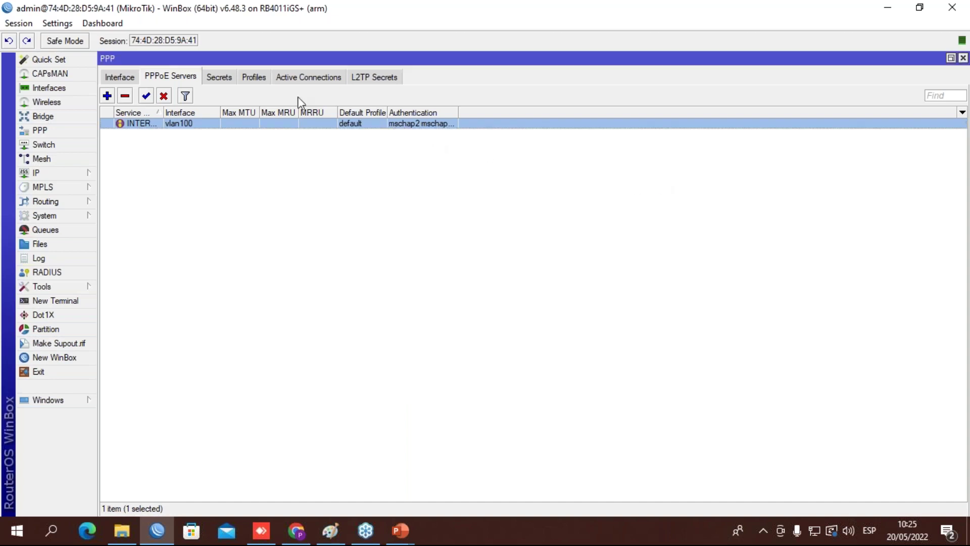
pyautogui.click(255, 80)
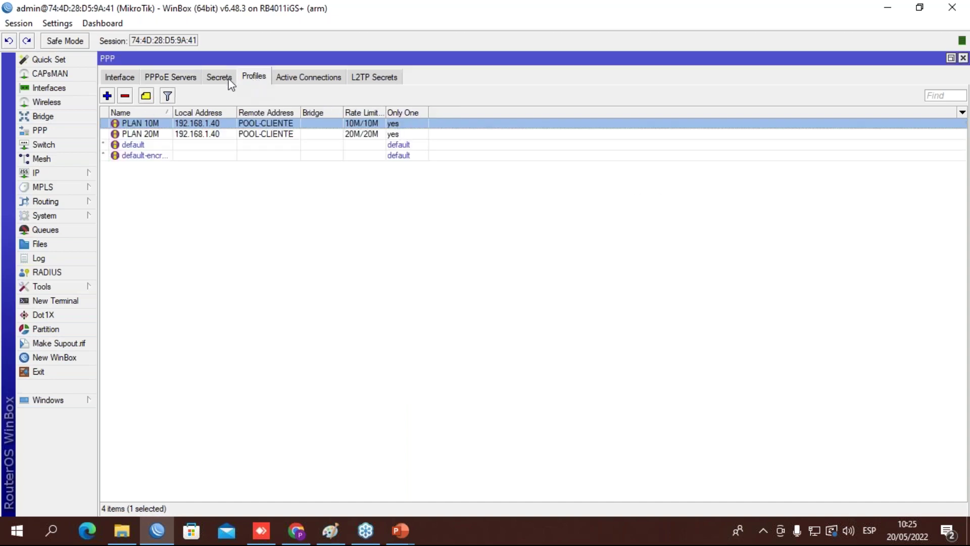
pyautogui.doubleClick(196, 124)
pyautogui.click(228, 137)
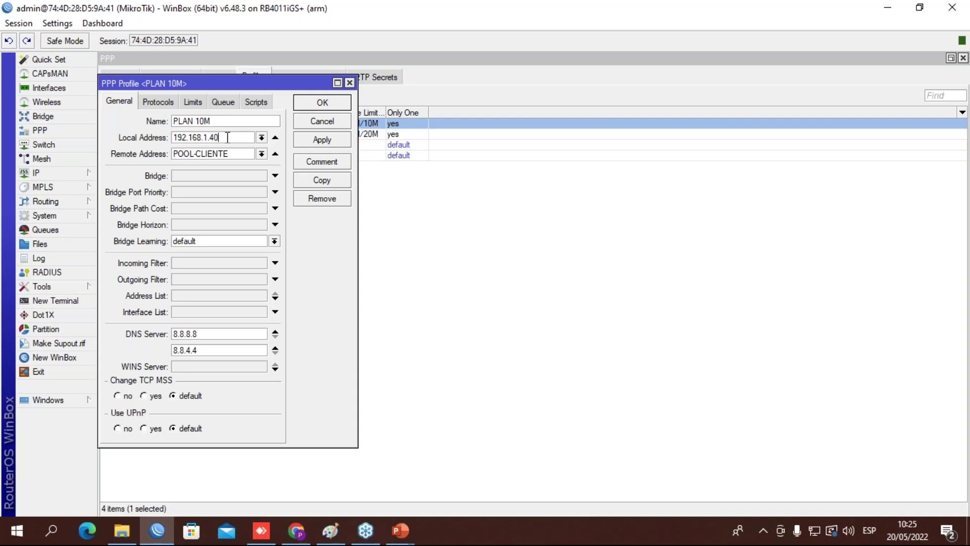
pyautogui.moveTo(228, 137); pyautogui.dragTo(146, 126)
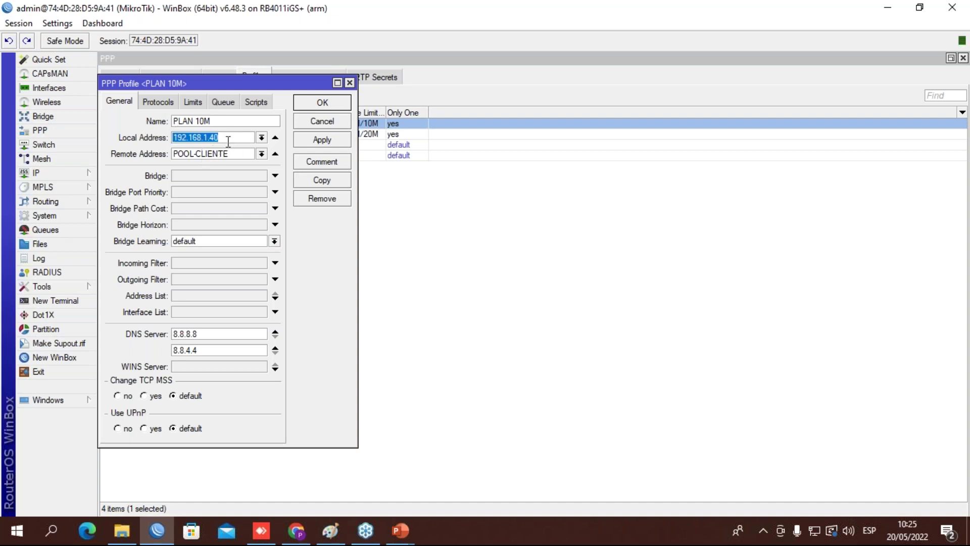
pyautogui.moveTo(234, 159); pyautogui.dragTo(172, 157)
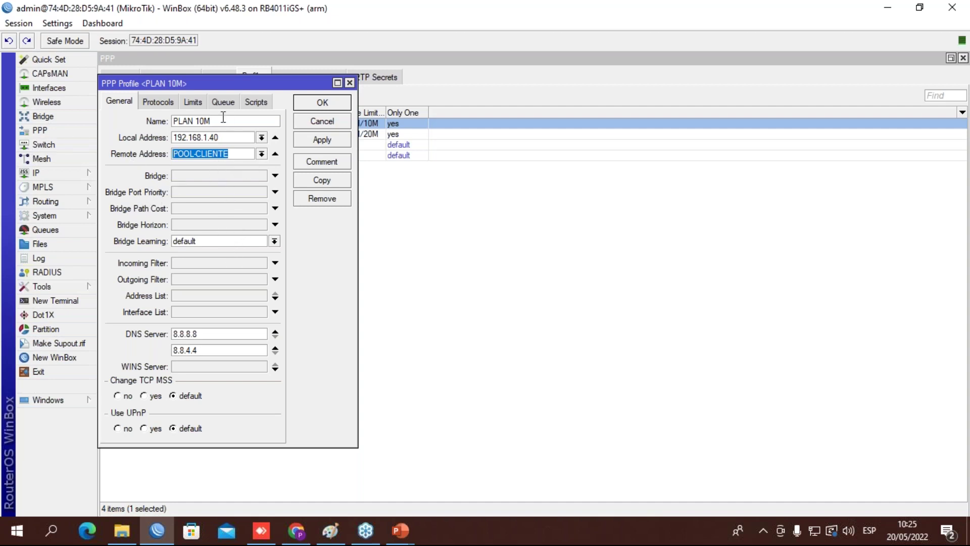
pyautogui.click(195, 104)
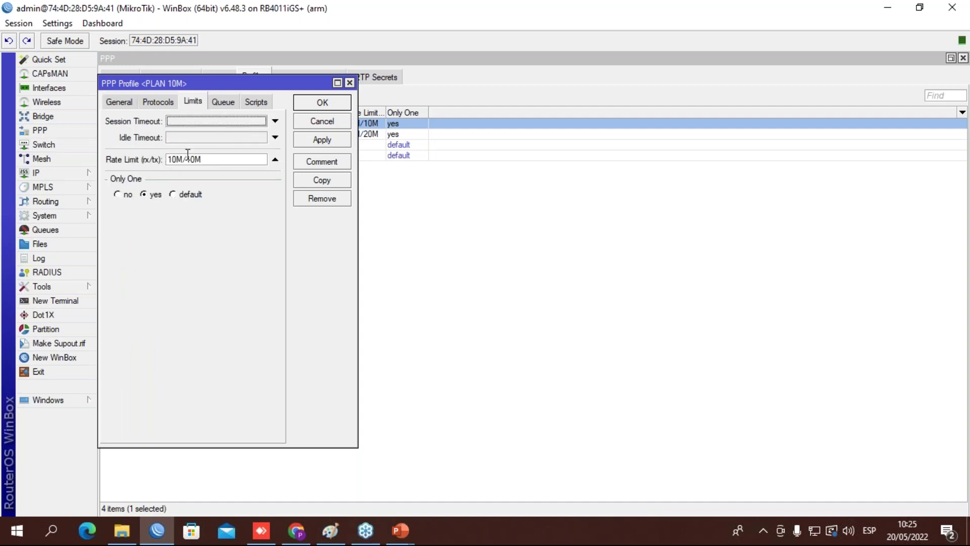
pyautogui.click(349, 82)
pyautogui.click(314, 79)
pyautogui.click(218, 78)
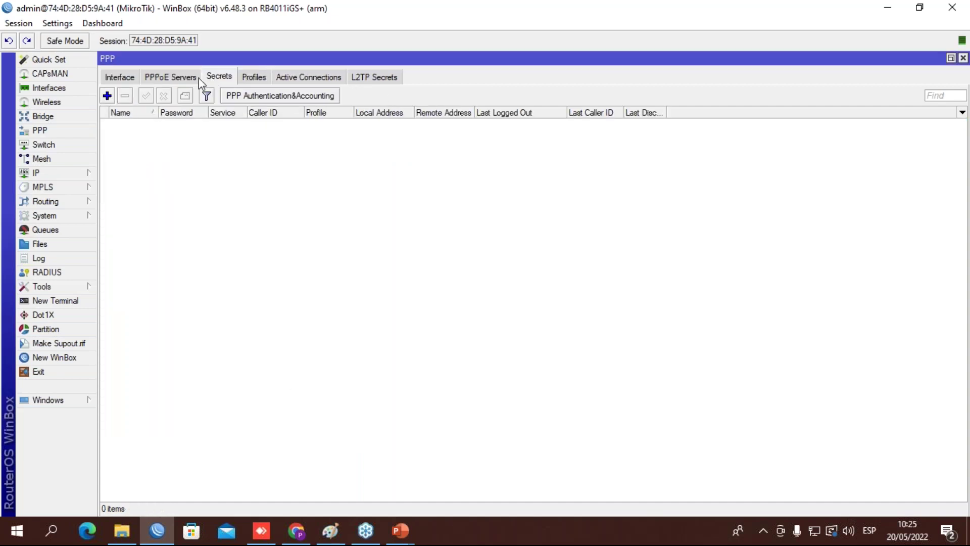
pyautogui.click(179, 79)
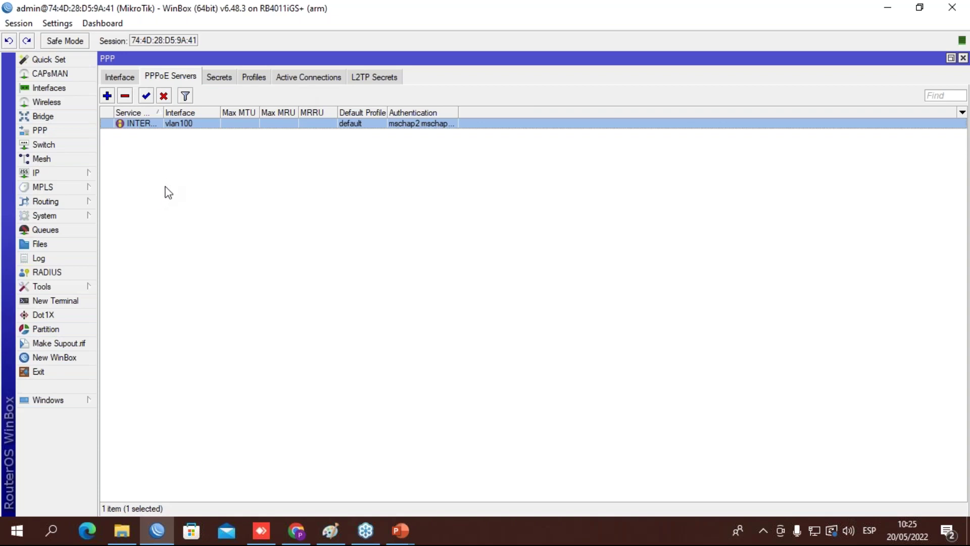
pyautogui.click(219, 78)
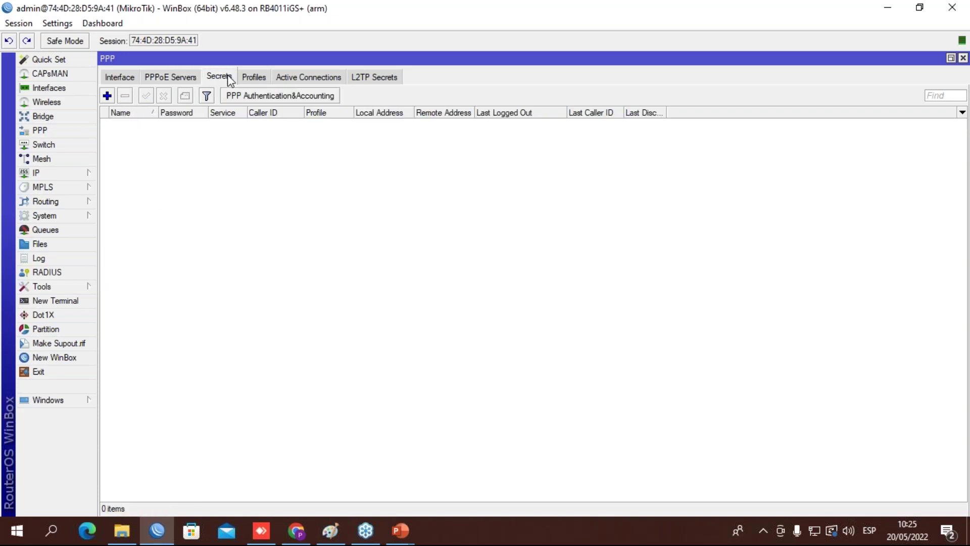
# Add a pppoe secret with the client's login name and password on profile PLAN 10M
pyautogui.click(108, 96)
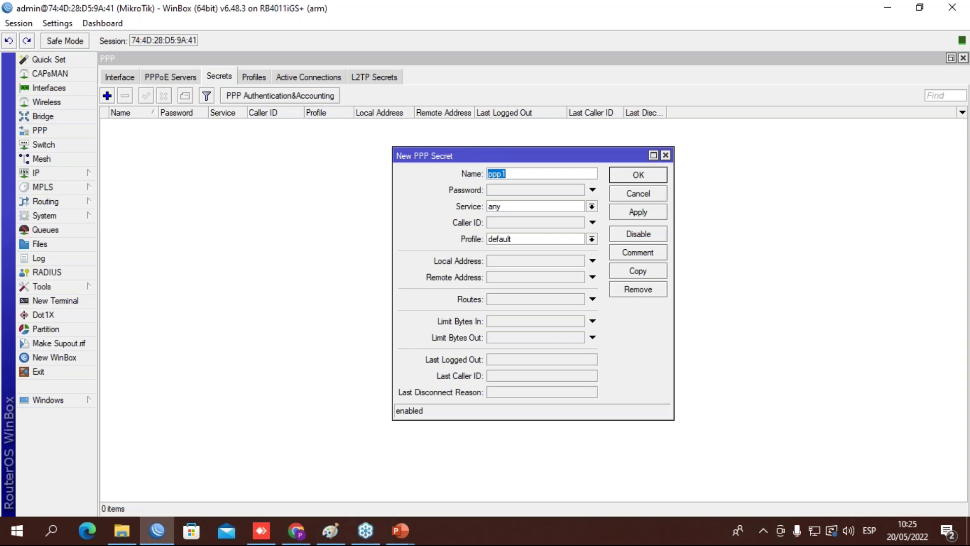
pyautogui.write('cliente01')
pyautogui.press('Tab')
pyautogui.click(533, 207)
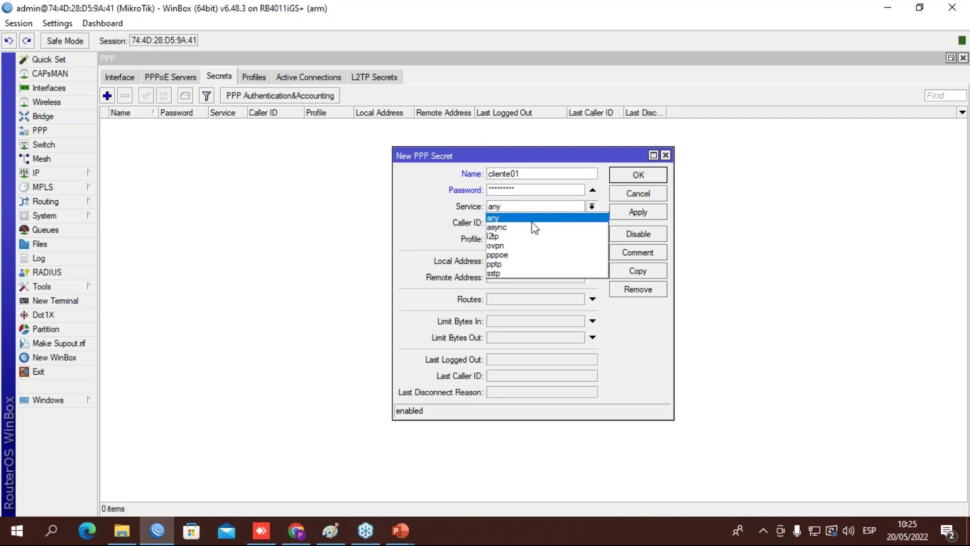
pyautogui.click(528, 254)
pyautogui.click(568, 242)
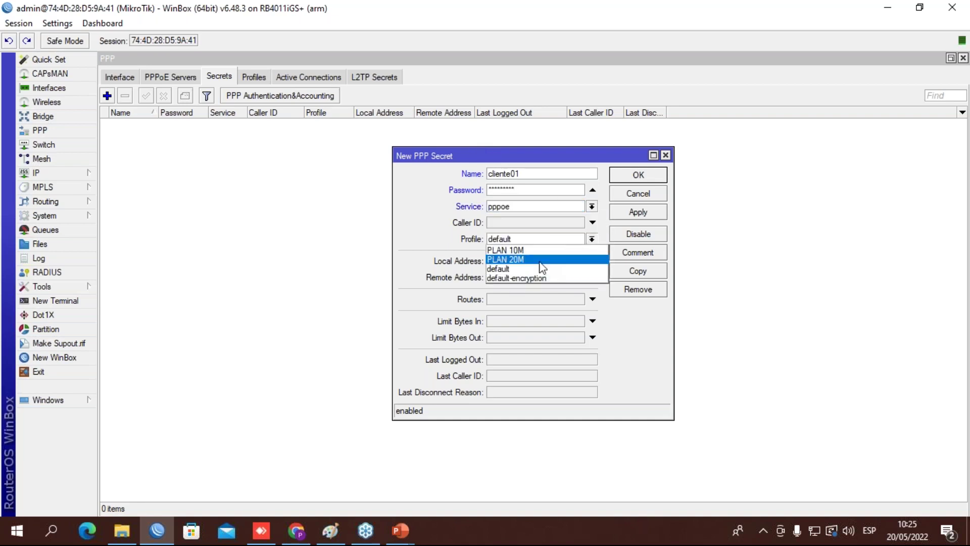
pyautogui.click(530, 250)
pyautogui.click(637, 211)
pyautogui.click(638, 176)
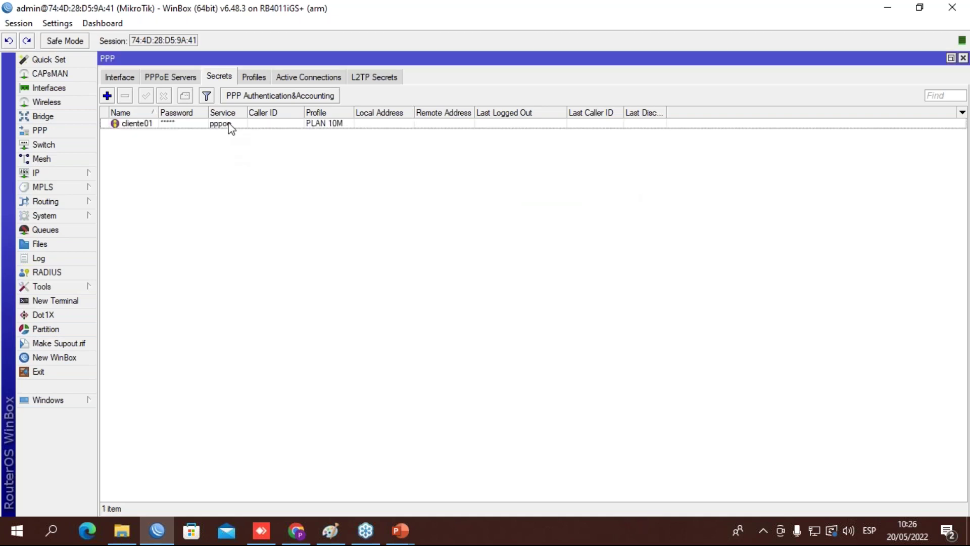
# Attempt edits to the secret's login name and password, then discard them
pyautogui.doubleClick(232, 124)
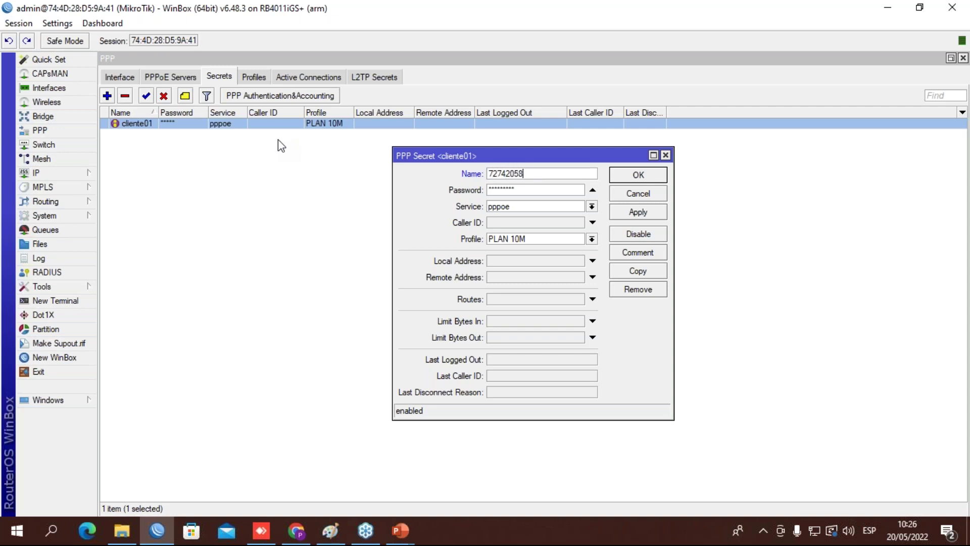
pyautogui.press('Tab')
pyautogui.doubleClick(551, 173)
pyautogui.press('BackSpace')
pyautogui.doubleClick(574, 191)
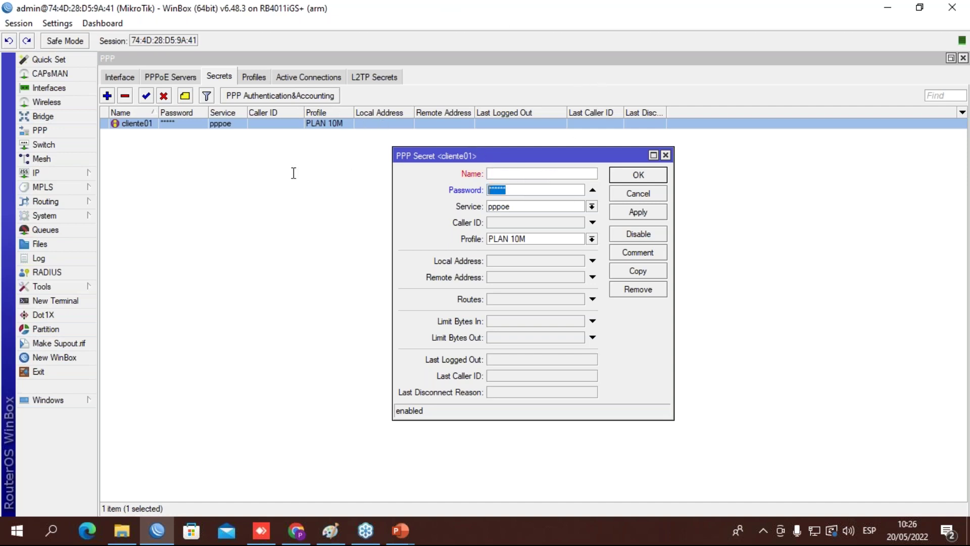
pyautogui.press('BackSpace')
pyautogui.click(665, 155)
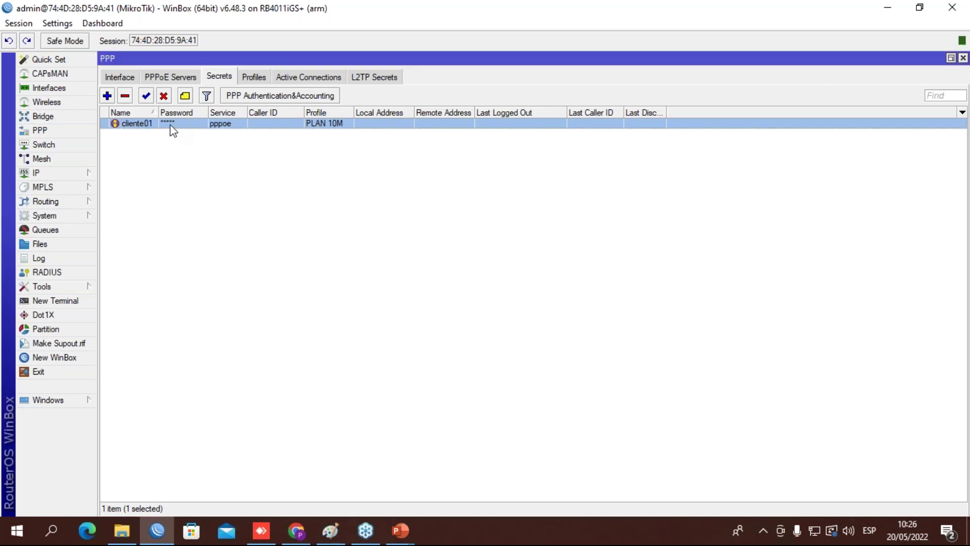
# Comment the client secret with the customer's full name and close it
pyautogui.doubleClick(169, 126)
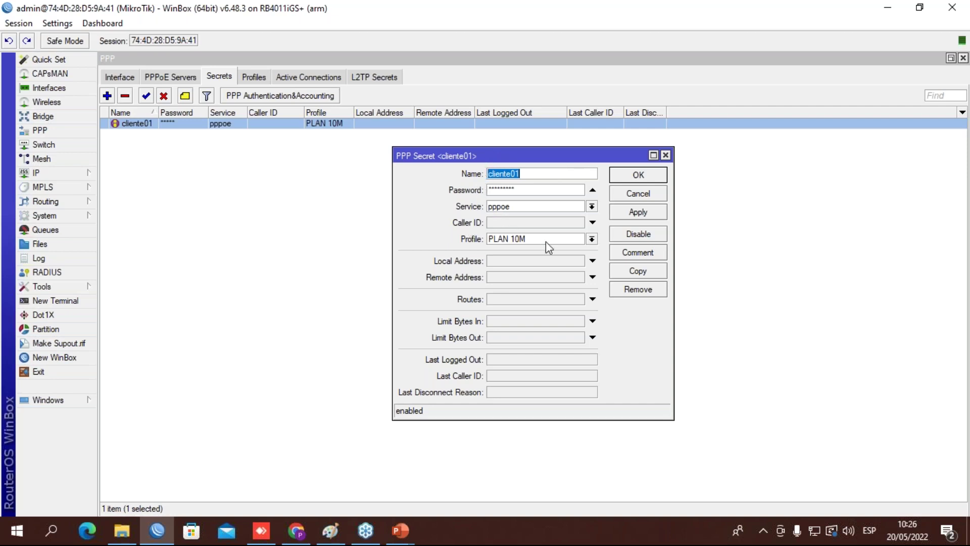
pyautogui.click(523, 190)
pyautogui.click(549, 172)
pyautogui.click(646, 257)
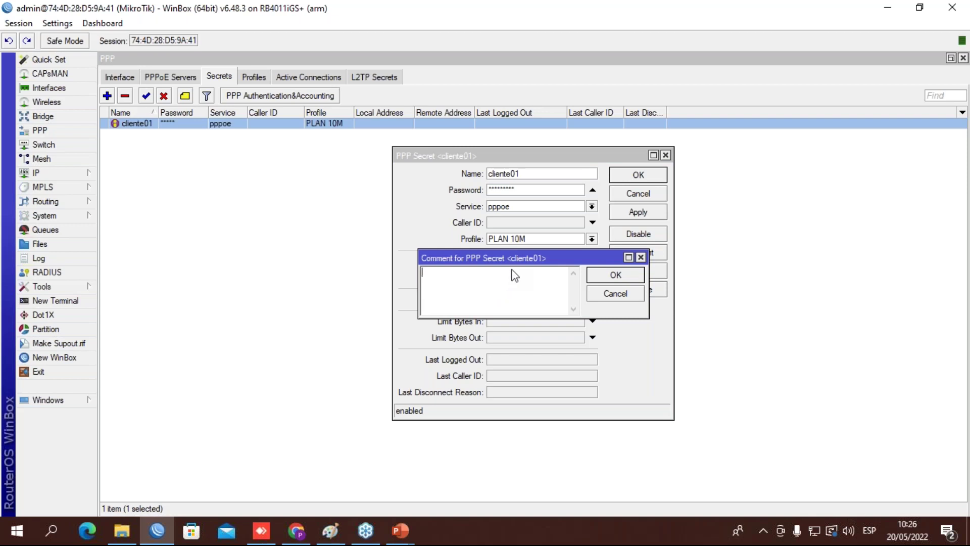
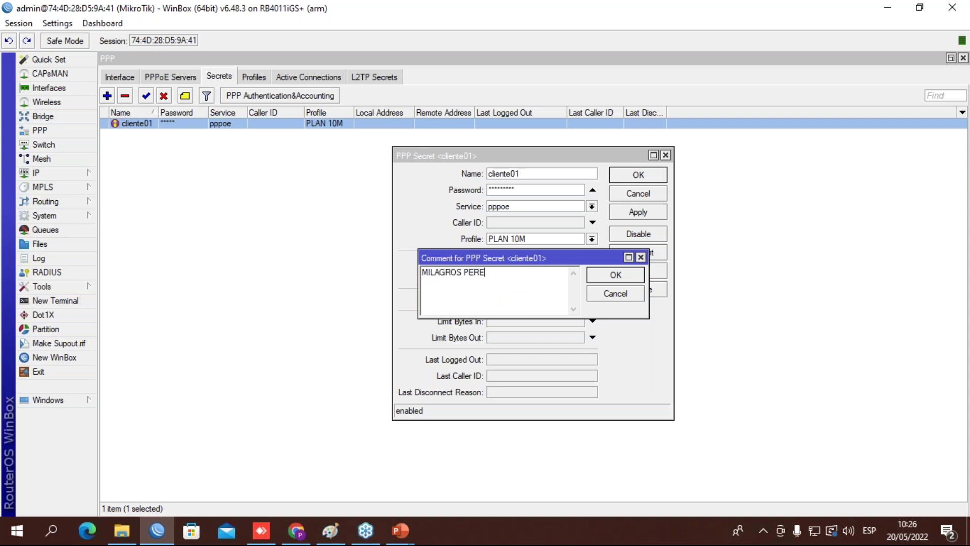
pyautogui.click(615, 276)
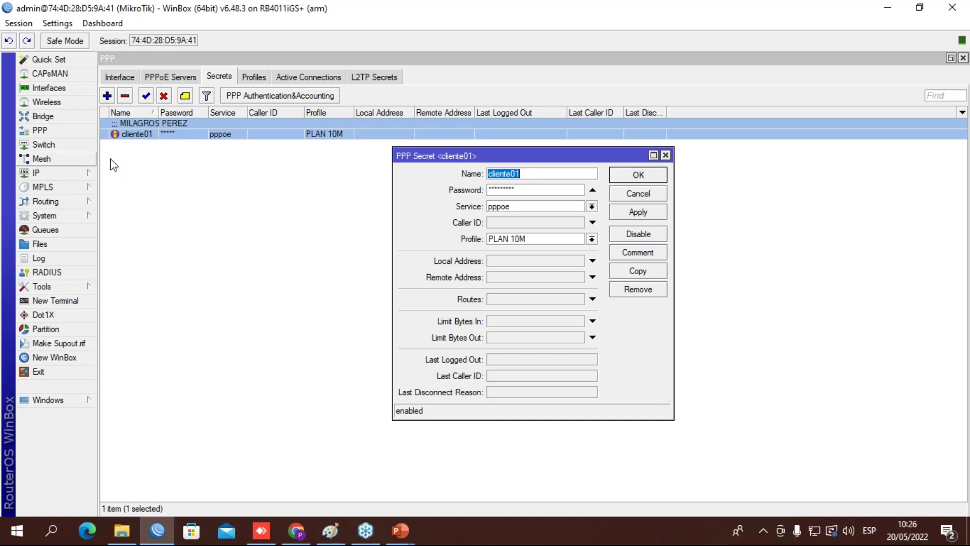
pyautogui.click(665, 156)
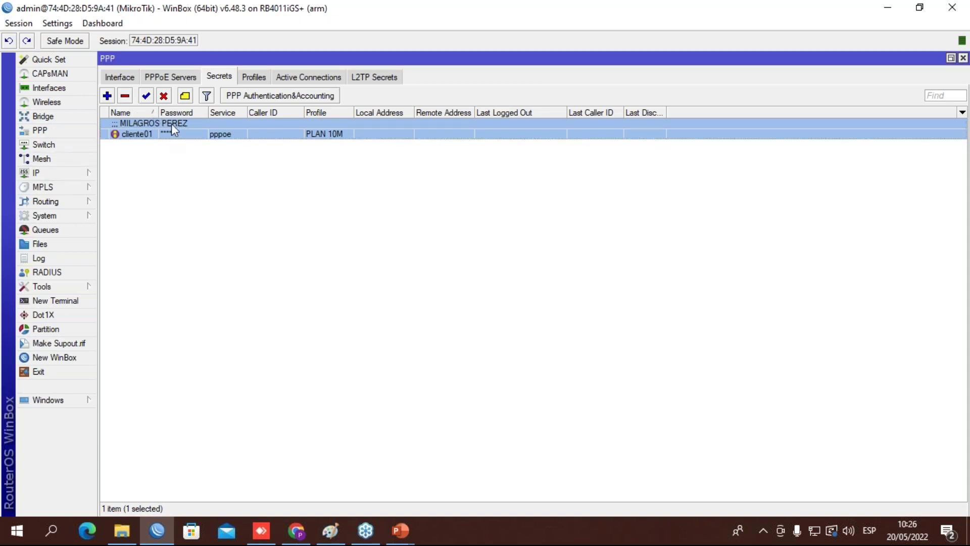
# Cycle through the PPP tabs, ending on the PPPoE Servers list
pyautogui.click(183, 78)
pyautogui.click(222, 77)
pyautogui.click(253, 76)
pyautogui.click(296, 77)
pyautogui.click(253, 77)
pyautogui.click(226, 77)
pyautogui.click(180, 77)
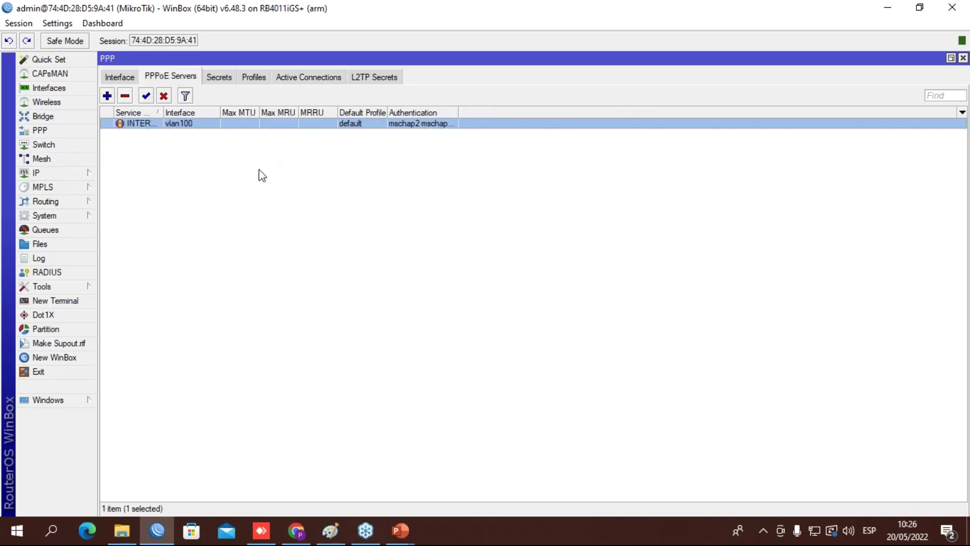
# Open the srcnat masquerade NAT rule and review its General, Advanced and Action tabs
pyautogui.click(83, 172)
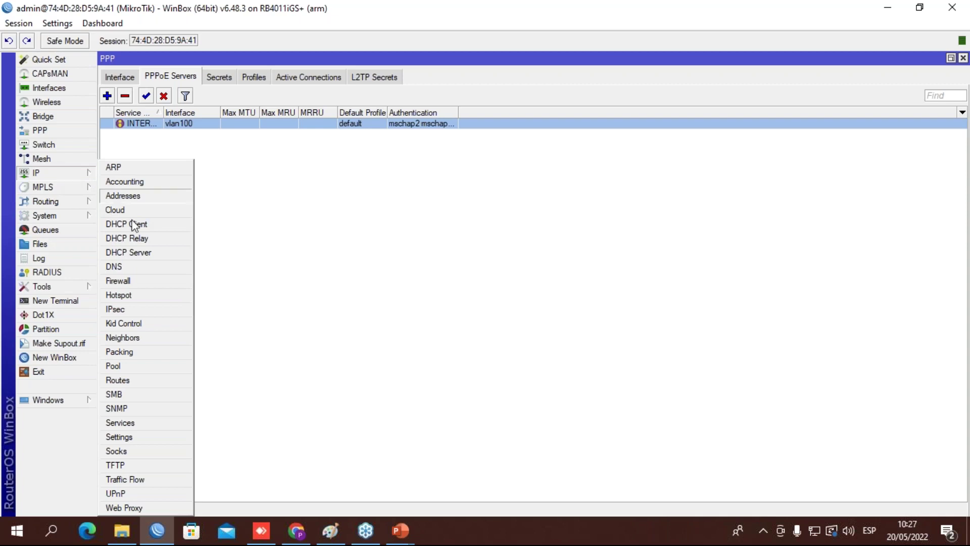
pyautogui.click(141, 280)
pyautogui.doubleClick(287, 223)
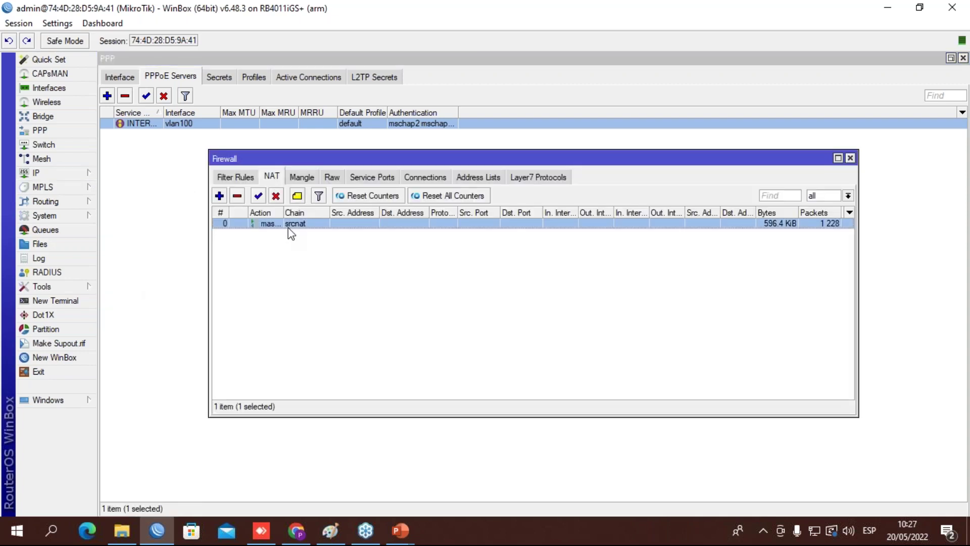
pyautogui.click(532, 142)
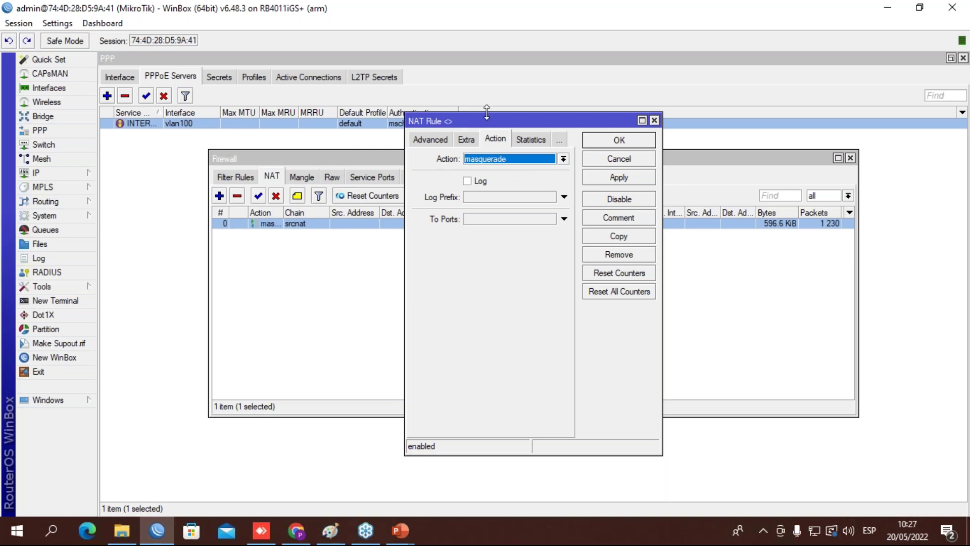
pyautogui.click(427, 144)
pyautogui.click(426, 142)
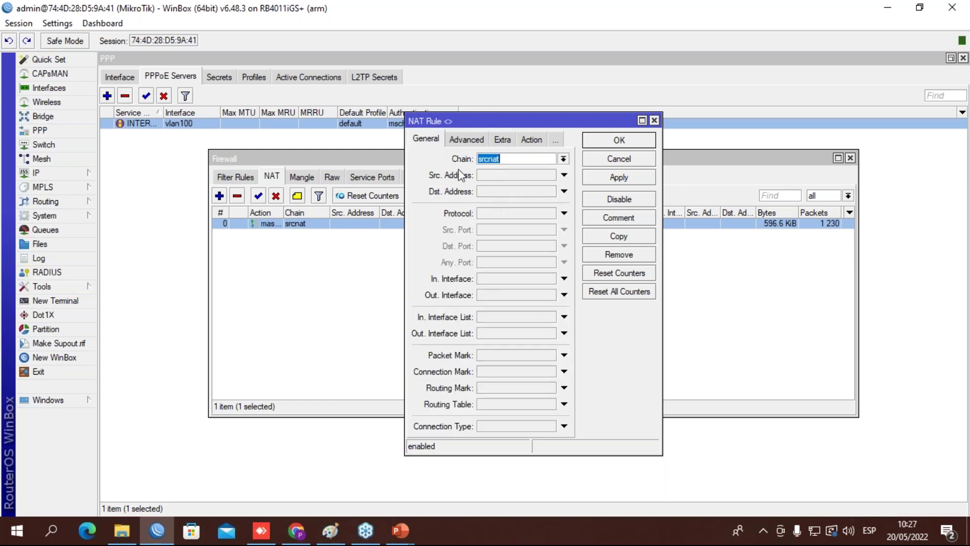
pyautogui.click(532, 140)
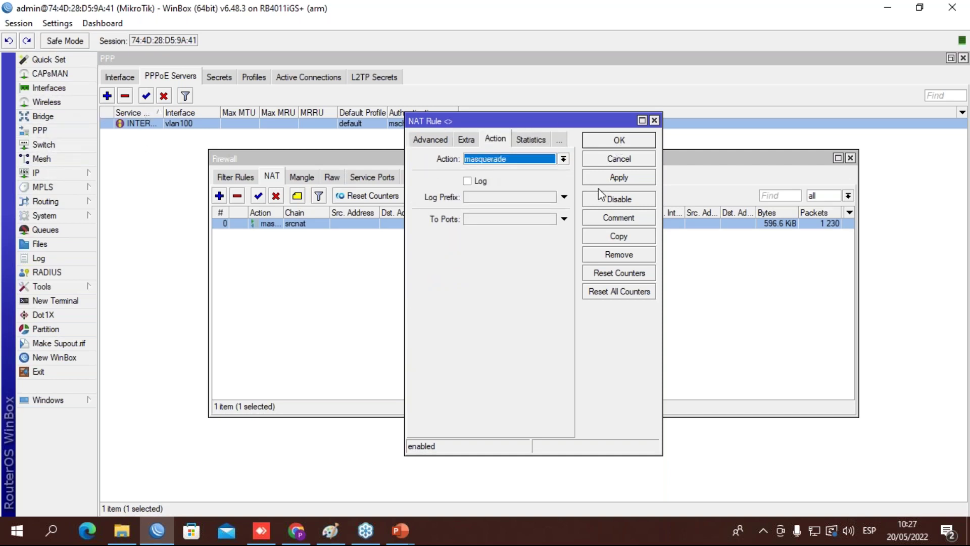
# Check the router's IP address list, then recheck the rule's Advanced, General and Action tabs
pyautogui.click(86, 172)
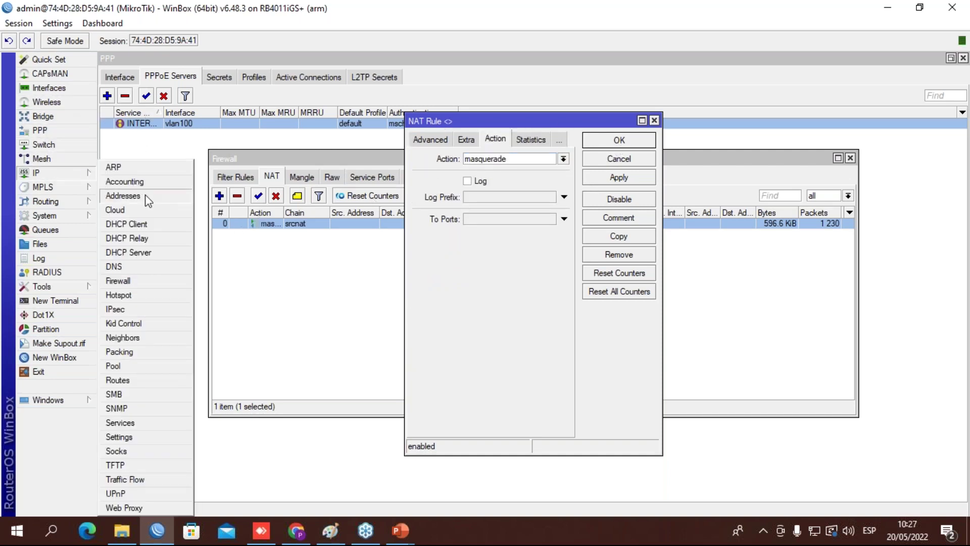
pyautogui.click(147, 196)
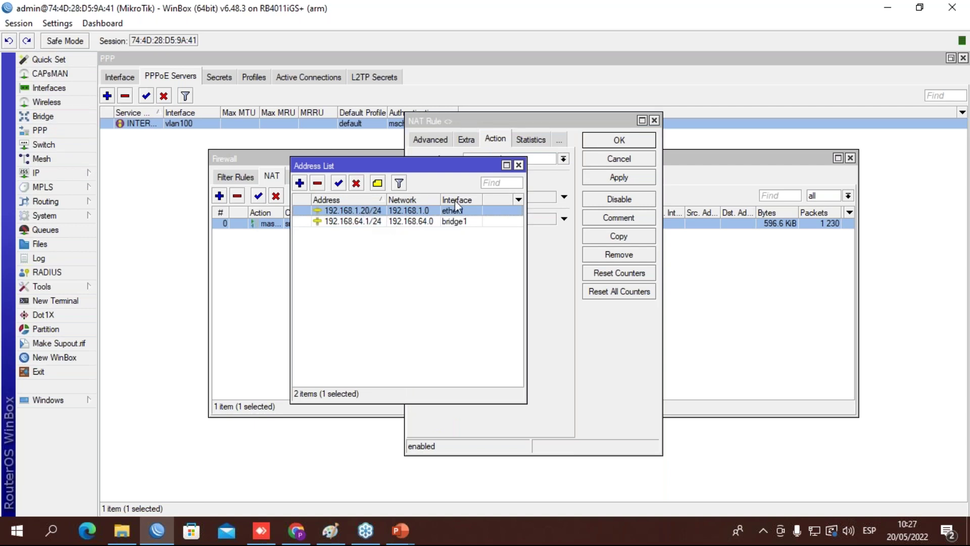
pyautogui.click(518, 165)
pyautogui.click(430, 140)
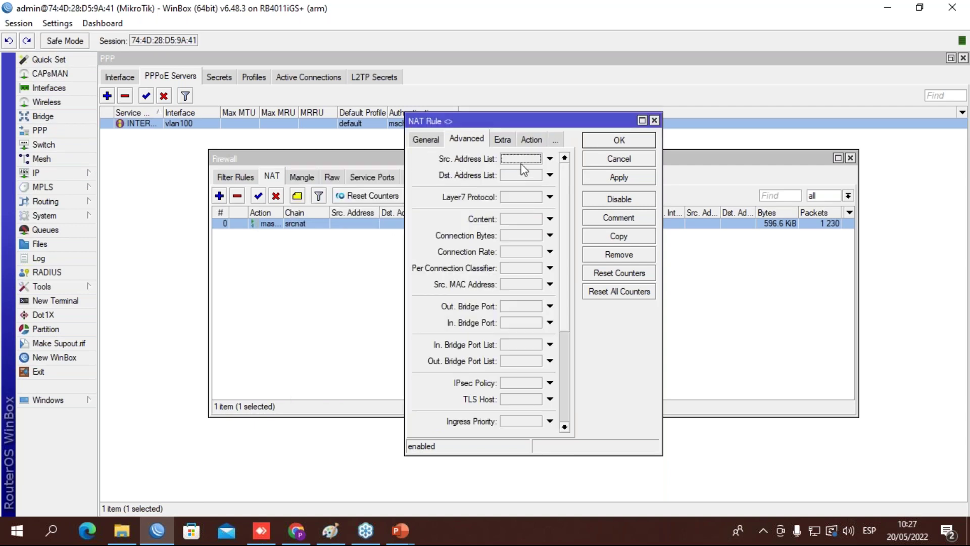
pyautogui.click(426, 141)
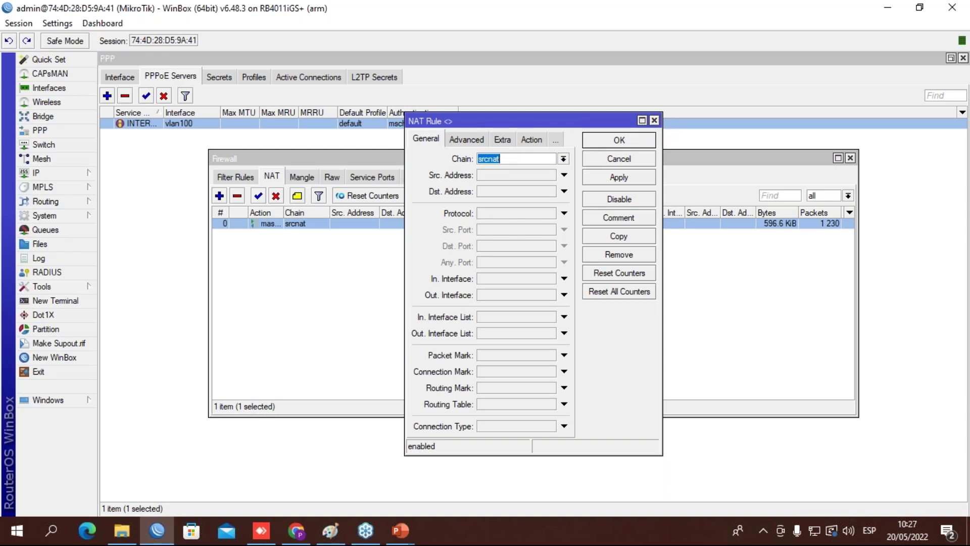
pyautogui.click(540, 142)
# Close the NAT rule and the Firewall window
pyautogui.click(654, 121)
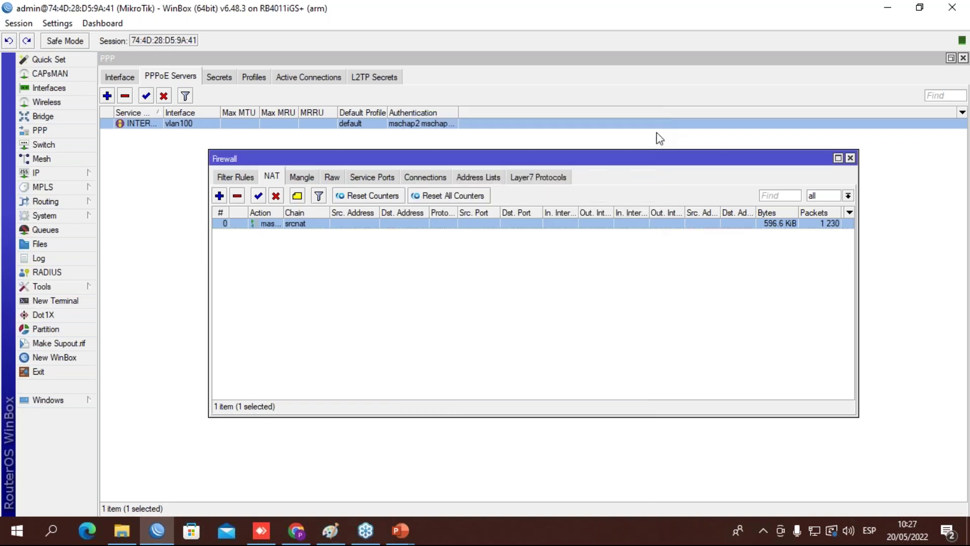
pyautogui.doubleClick(610, 157)
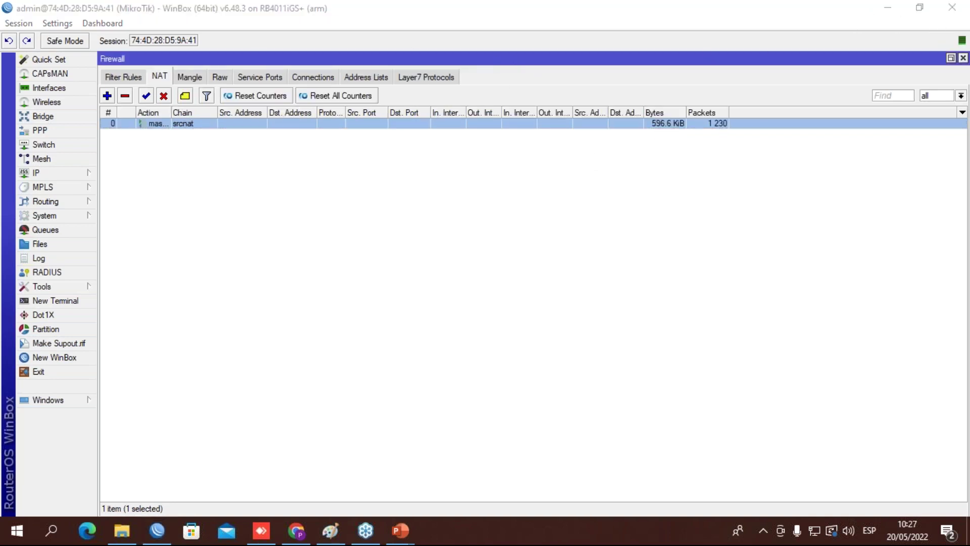
pyautogui.click(963, 59)
pyautogui.click(963, 59)
# Widen the PPPoE Servers Service Name column to show INTERNET-CHOSICA on vlan100
pyautogui.click(219, 80)
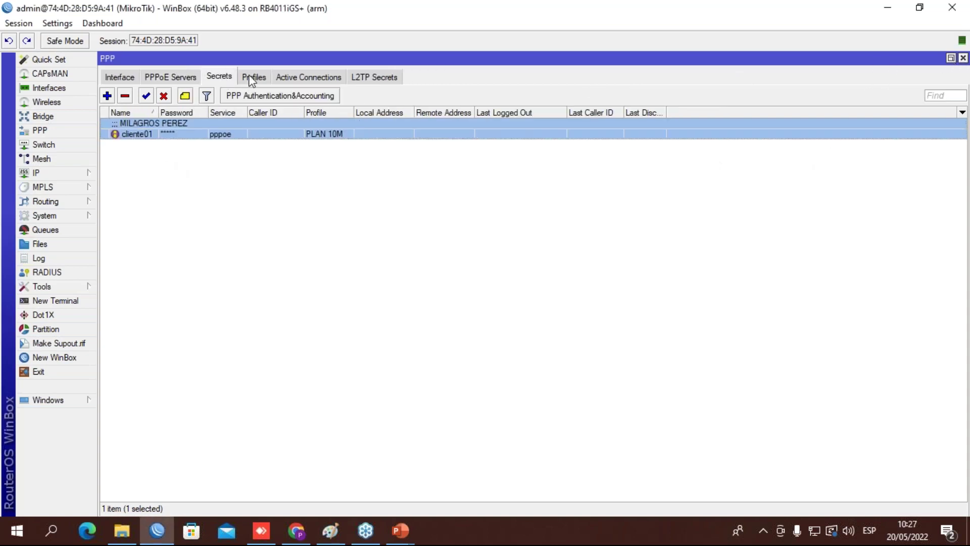
pyautogui.click(259, 75)
pyautogui.click(218, 77)
pyautogui.click(172, 77)
pyautogui.click(219, 77)
pyautogui.click(195, 77)
pyautogui.click(221, 76)
pyautogui.click(253, 77)
pyautogui.click(319, 78)
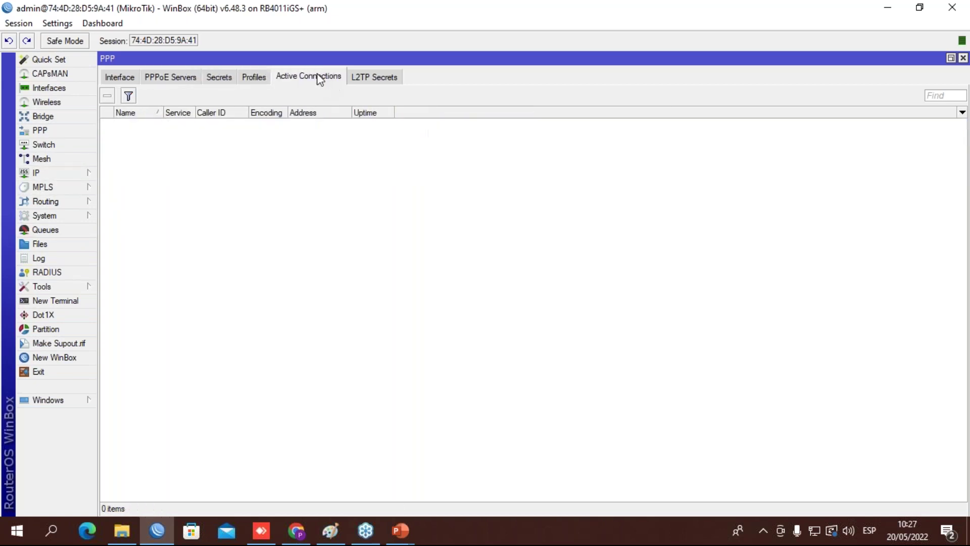
pyautogui.click(262, 76)
pyautogui.click(216, 76)
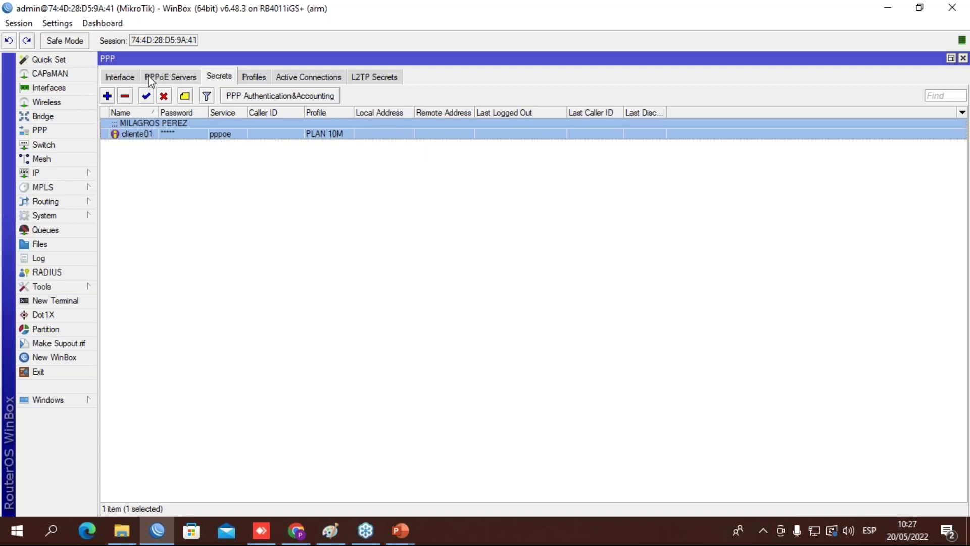
pyautogui.click(178, 79)
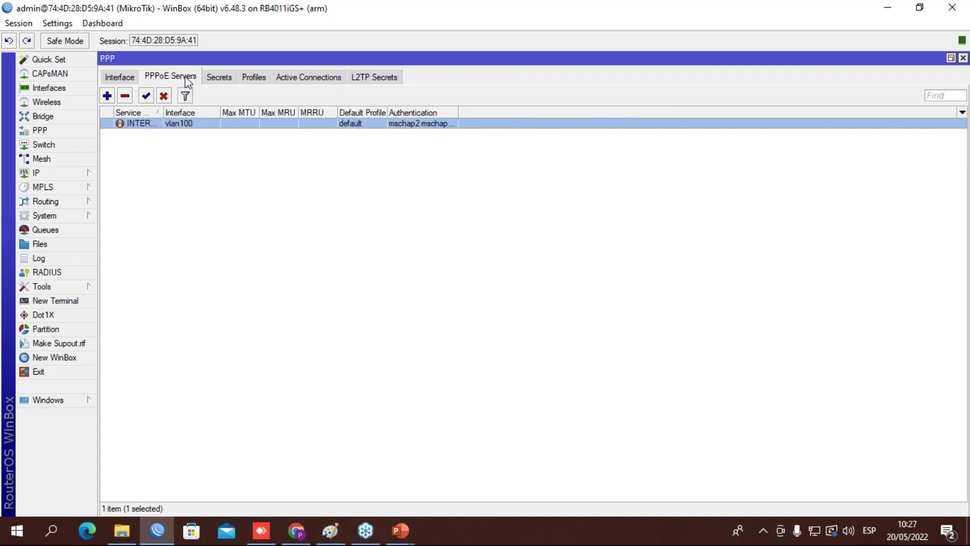
pyautogui.moveTo(162, 112); pyautogui.dragTo(217, 112)
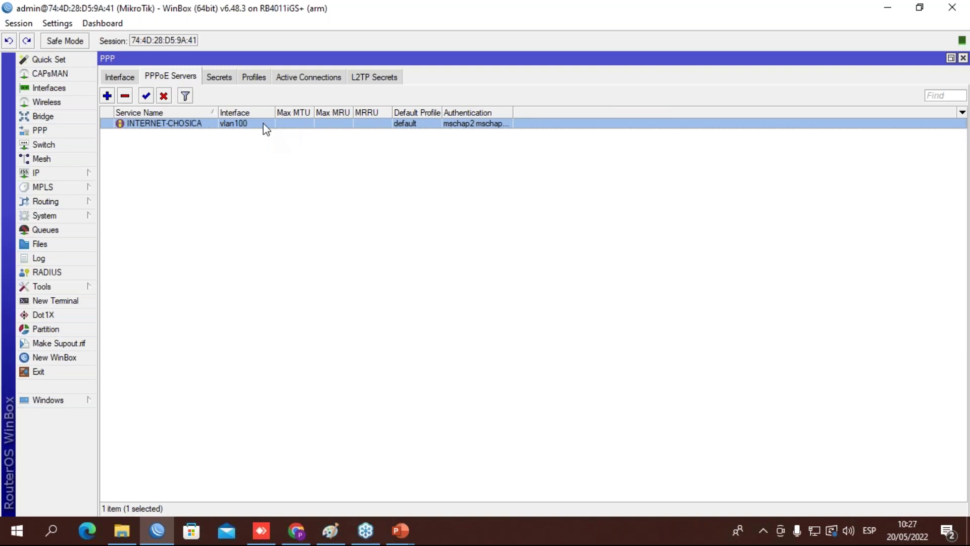
# Recheck the PPP tabs, then bring the Paint network diagram to the front
pyautogui.click(223, 77)
pyautogui.click(253, 78)
pyautogui.click(301, 78)
pyautogui.click(249, 78)
pyautogui.click(219, 77)
pyautogui.click(191, 78)
pyautogui.click(71, 174)
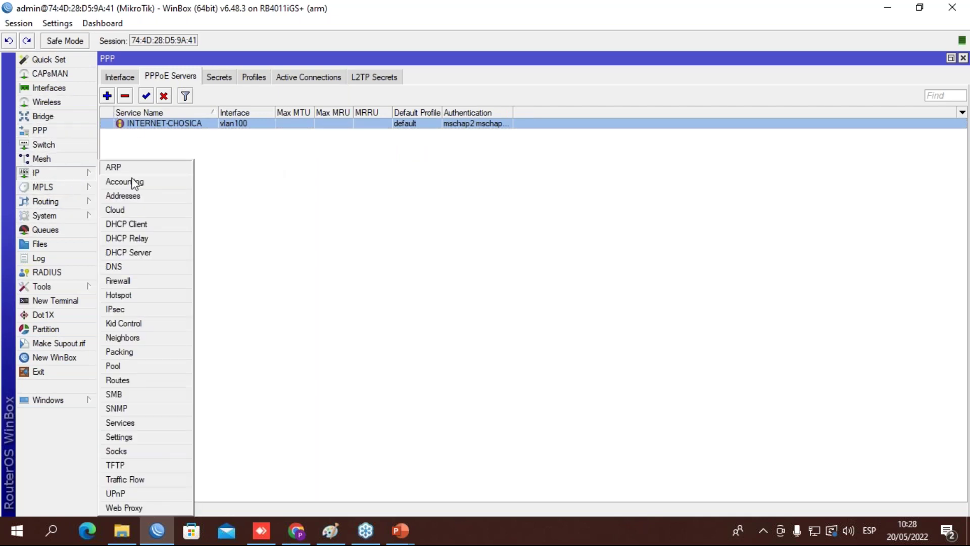
pyautogui.click(429, 249)
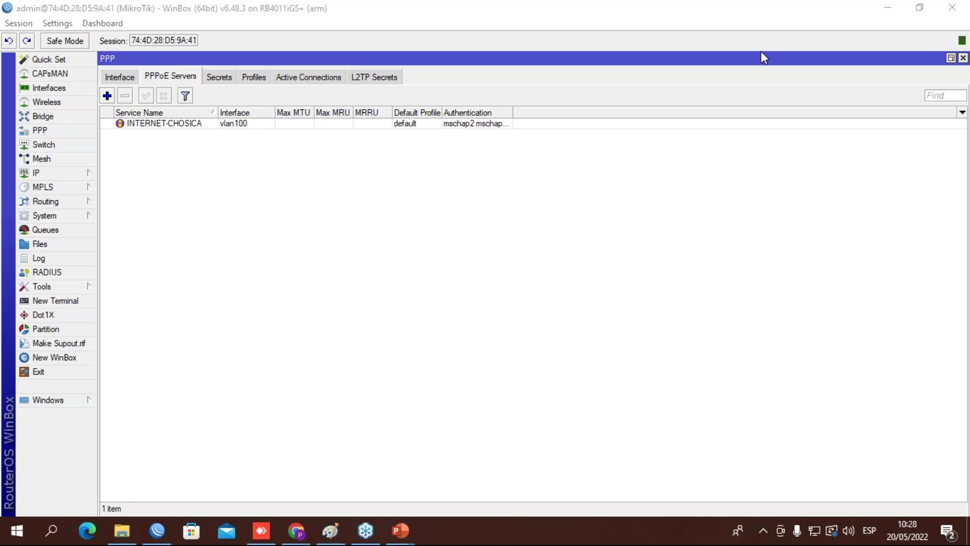
pyautogui.click(888, 7)
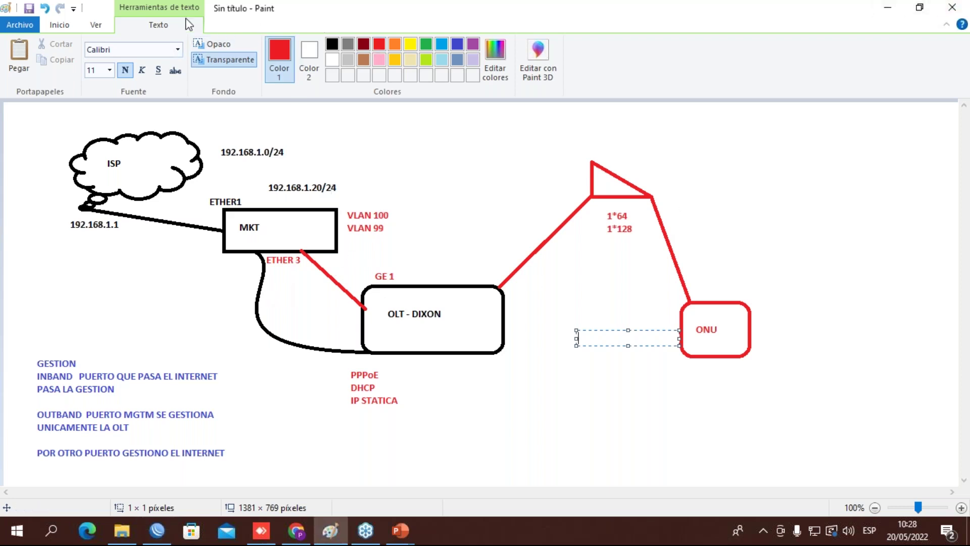
# Draw a thinnest-line, light grey rectangle around the ISP and MKT area
pyautogui.click(67, 25)
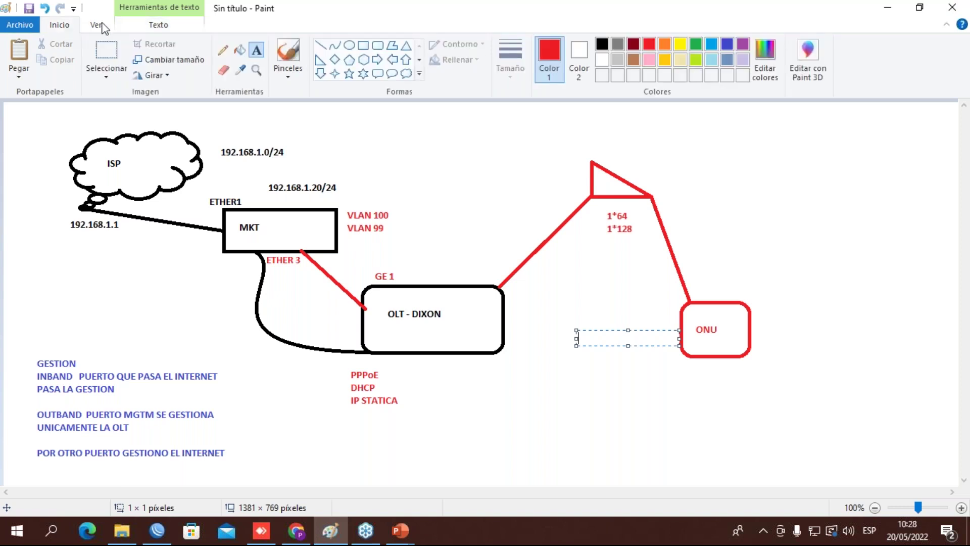
pyautogui.click(363, 45)
pyautogui.click(511, 74)
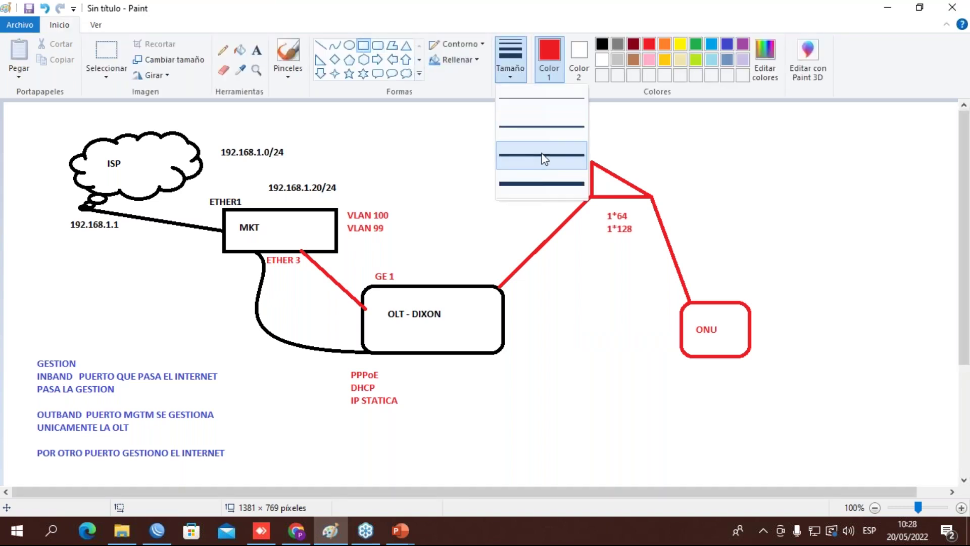
pyautogui.click(547, 105)
pyautogui.click(623, 58)
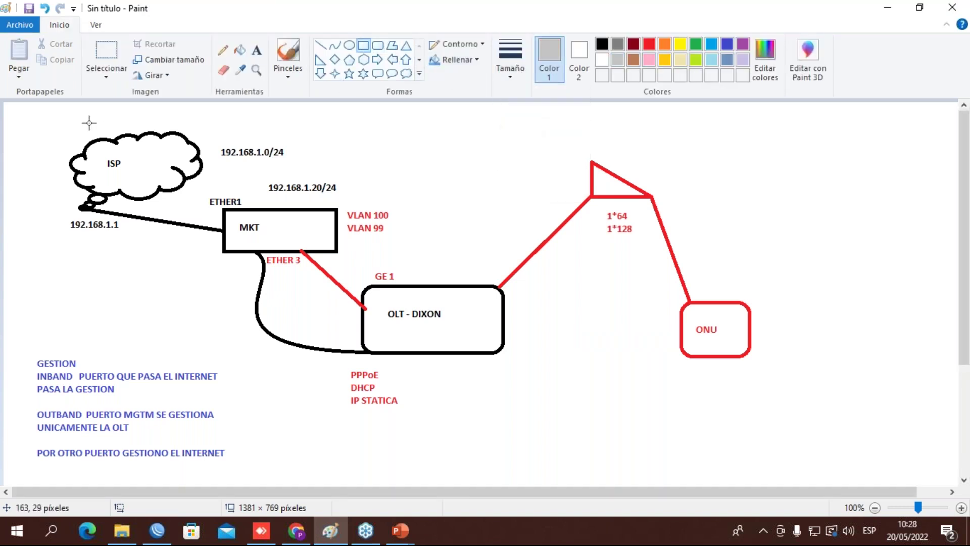
pyautogui.moveTo(53, 115); pyautogui.dragTo(344, 341)
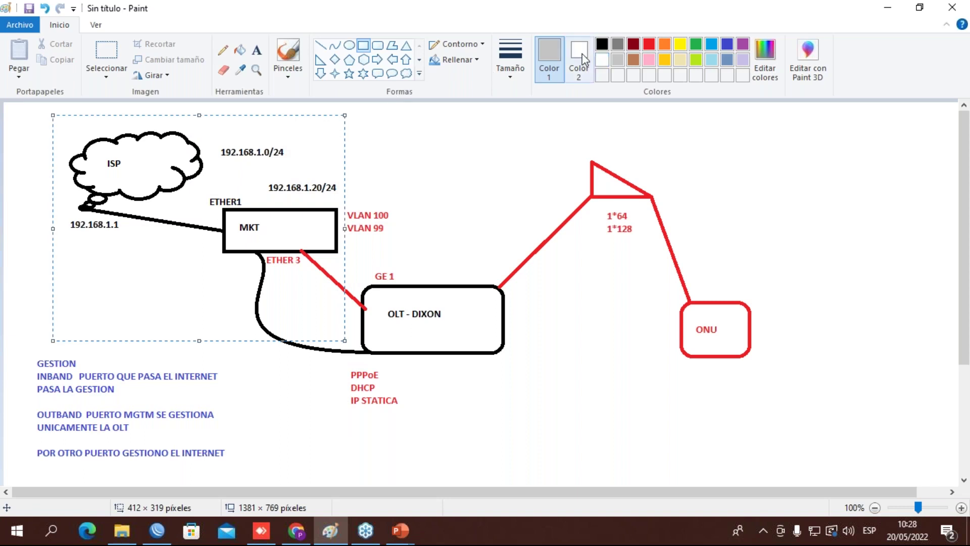
# Give the box a translucent marker fill, then place a text box below the OLT
pyautogui.click(459, 59)
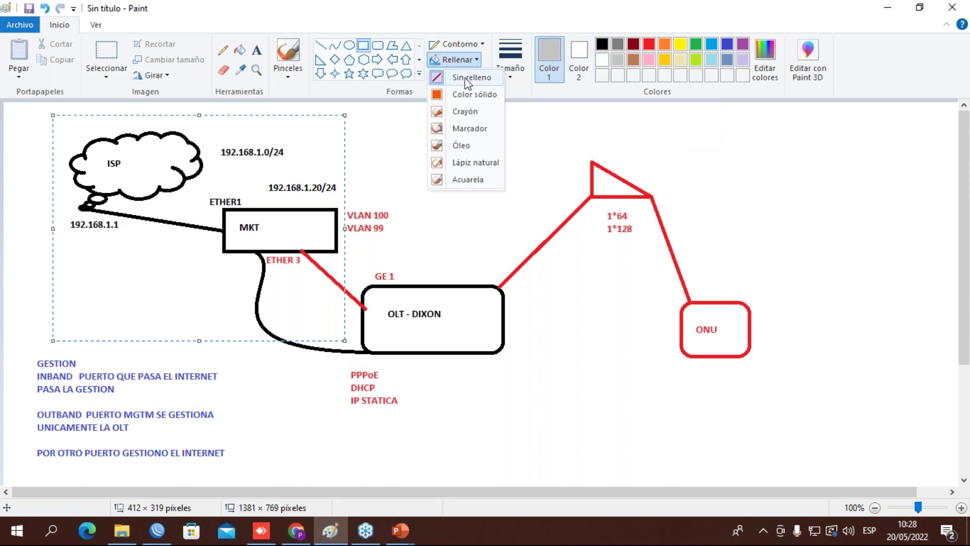
pyautogui.click(630, 59)
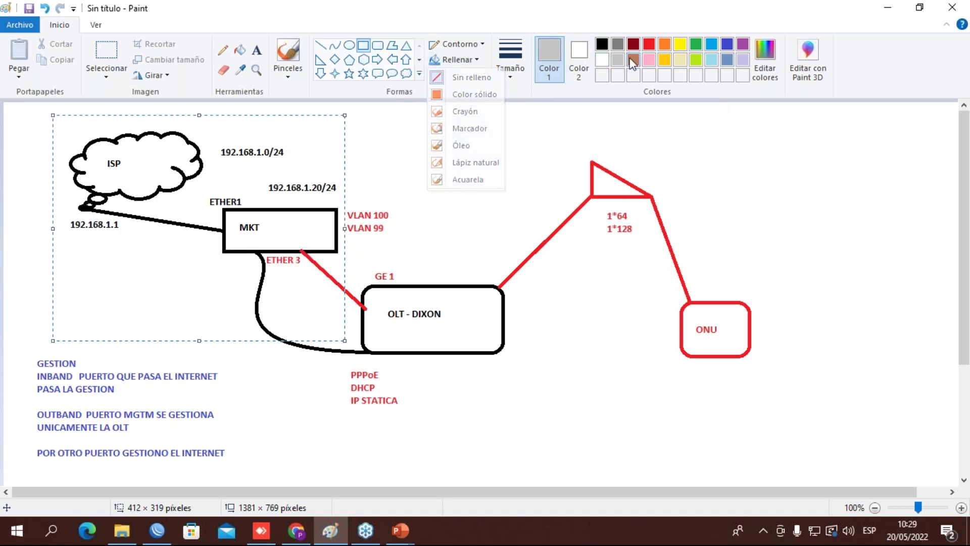
pyautogui.click(471, 60)
pyautogui.click(458, 95)
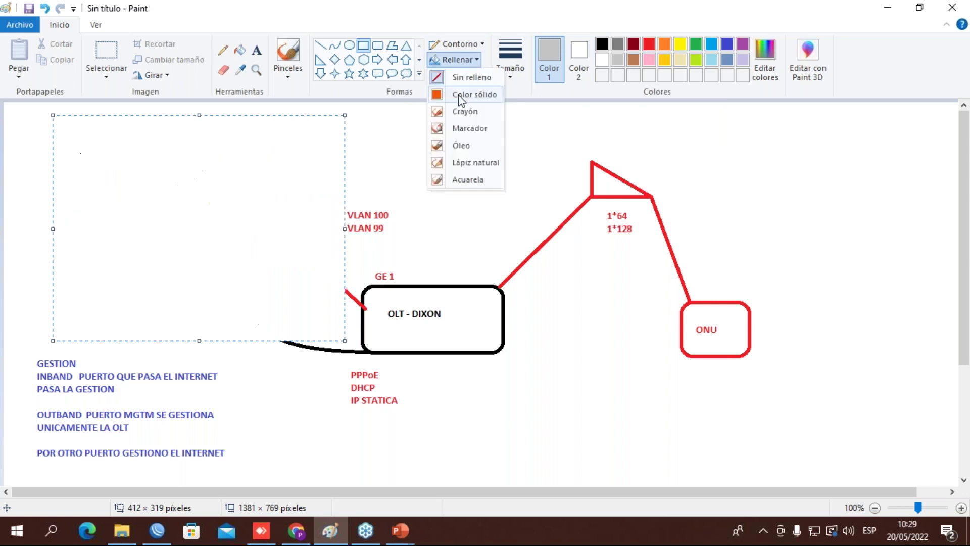
pyautogui.click(471, 129)
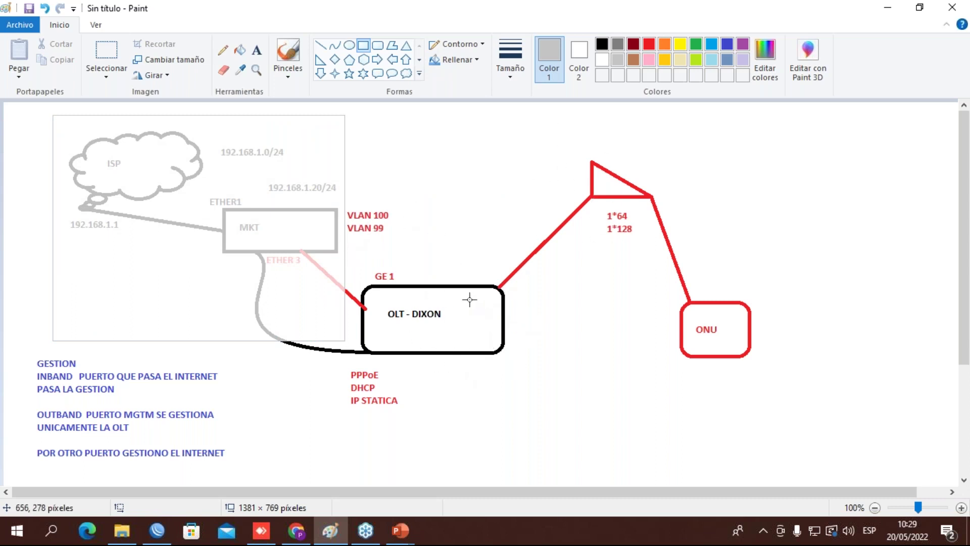
pyautogui.click(260, 51)
pyautogui.click(476, 377)
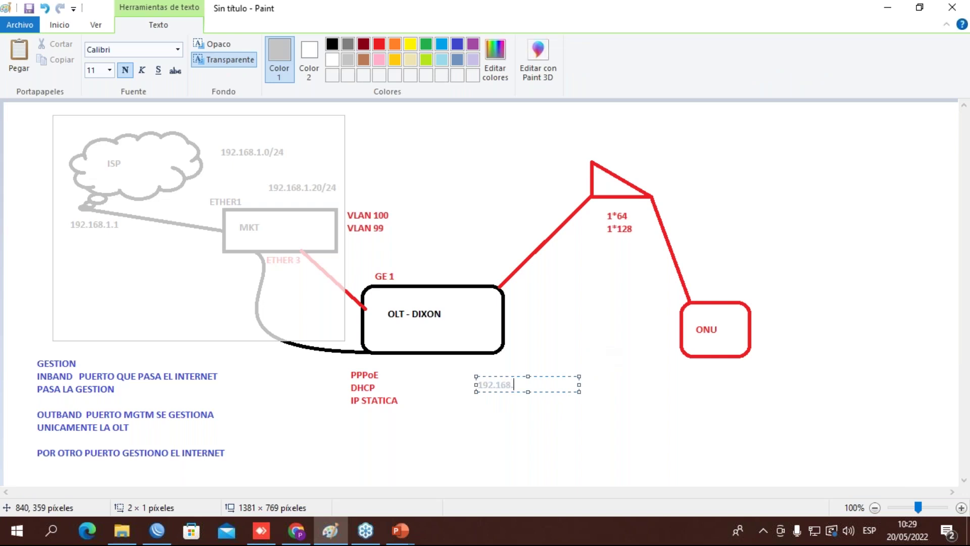
# Start a blue text note for the OLT address 192.168.1.100 and enlarge its box
pyautogui.write('192.168.1.1')
pyautogui.hotkey('ctrl', 'a')
pyautogui.press('BackSpace')
pyautogui.click(457, 44)
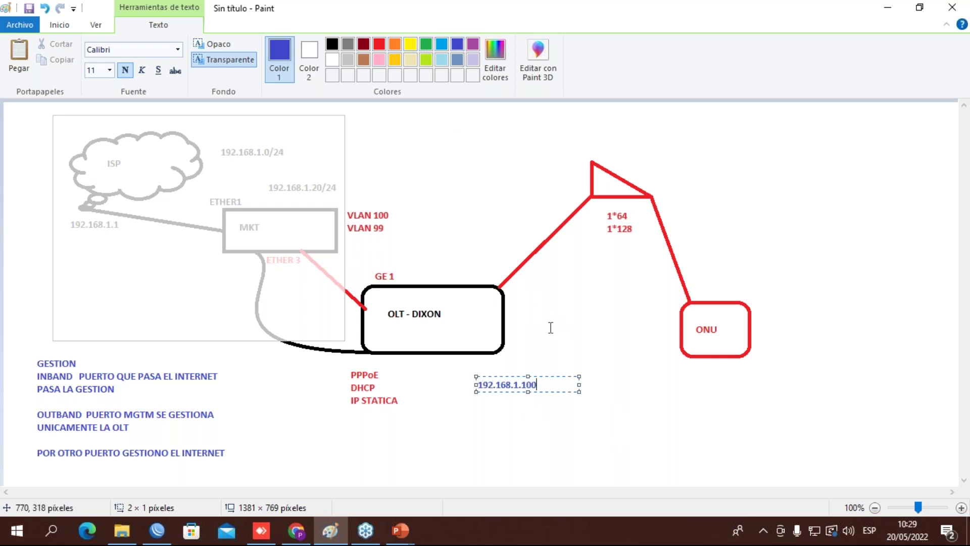
pyautogui.moveTo(579, 391); pyautogui.dragTo(601, 433)
# Add the login credentials on a new line, move the note top-right, and return to the browser
pyautogui.press('Return')
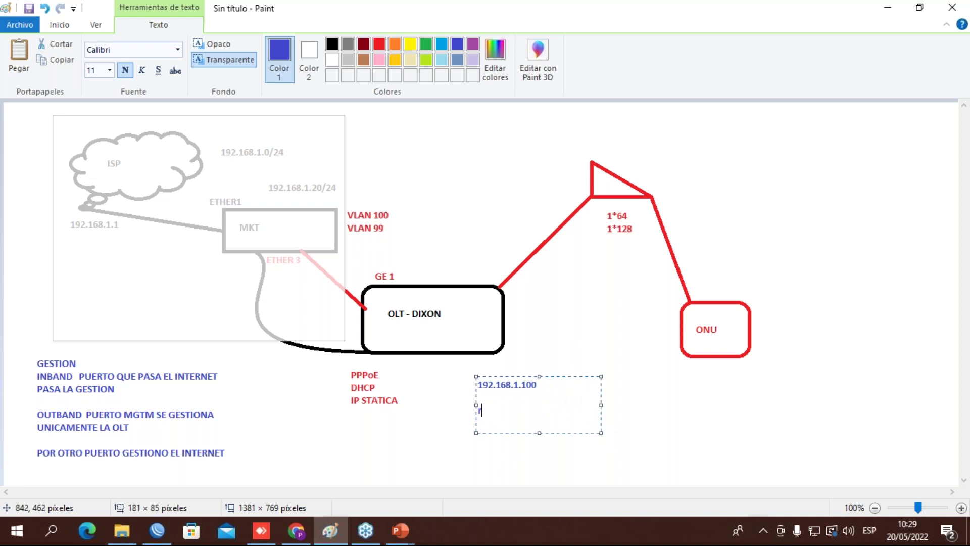
pyautogui.write('admin')
pyautogui.moveTo(593, 378); pyautogui.dragTo(865, 147)
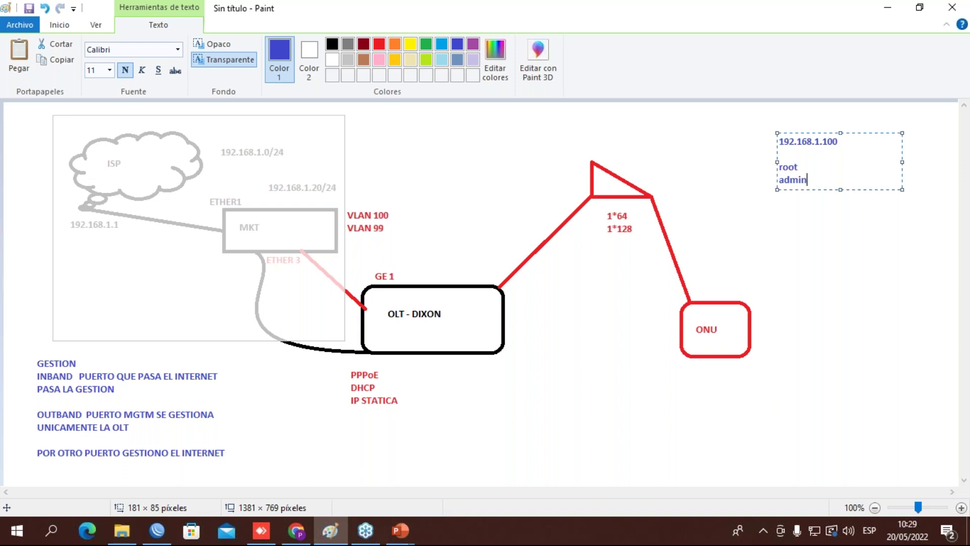
pyautogui.hotkey('alt', 'Tab')
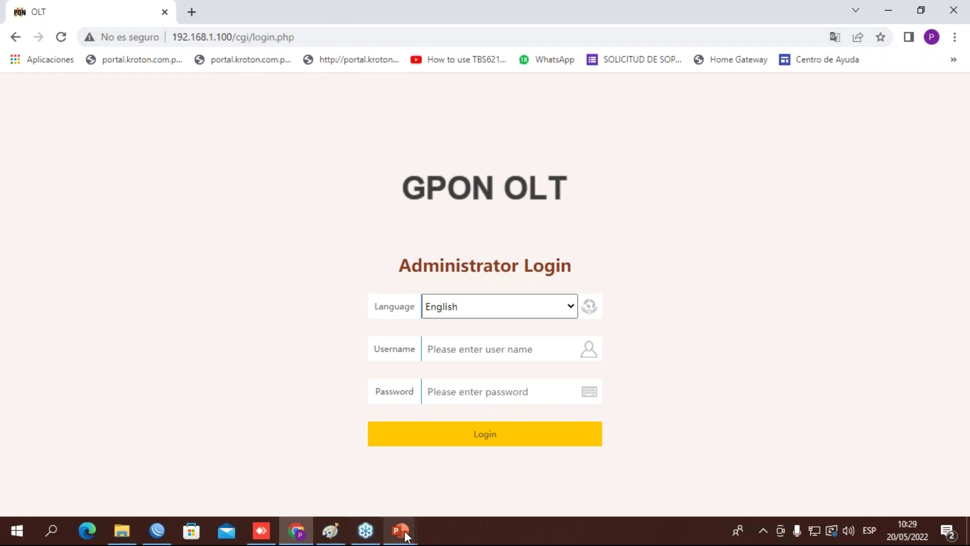
# Log in to the OLT as administrator and dismiss Chrome's translation and password popups
pyautogui.click(448, 353)
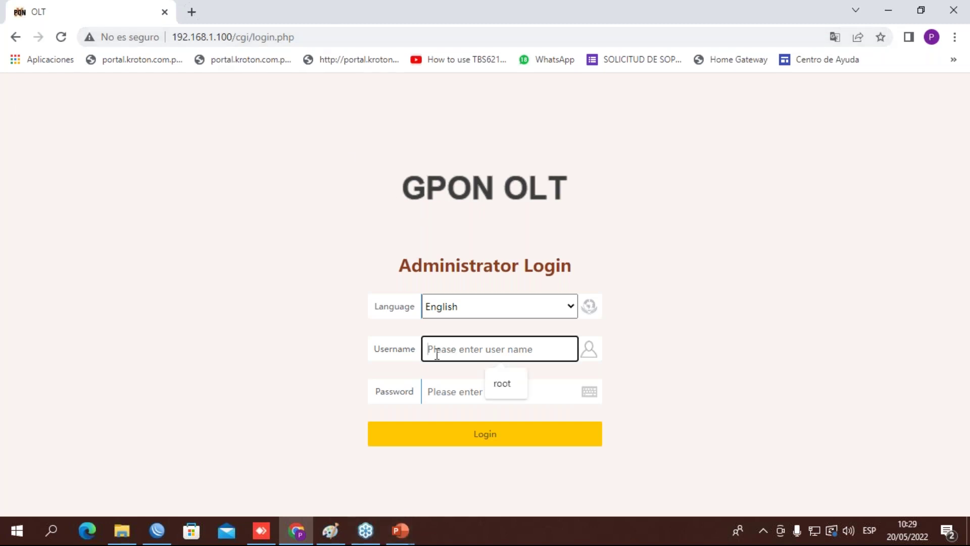
pyautogui.press('Down')
pyautogui.press('Tab')
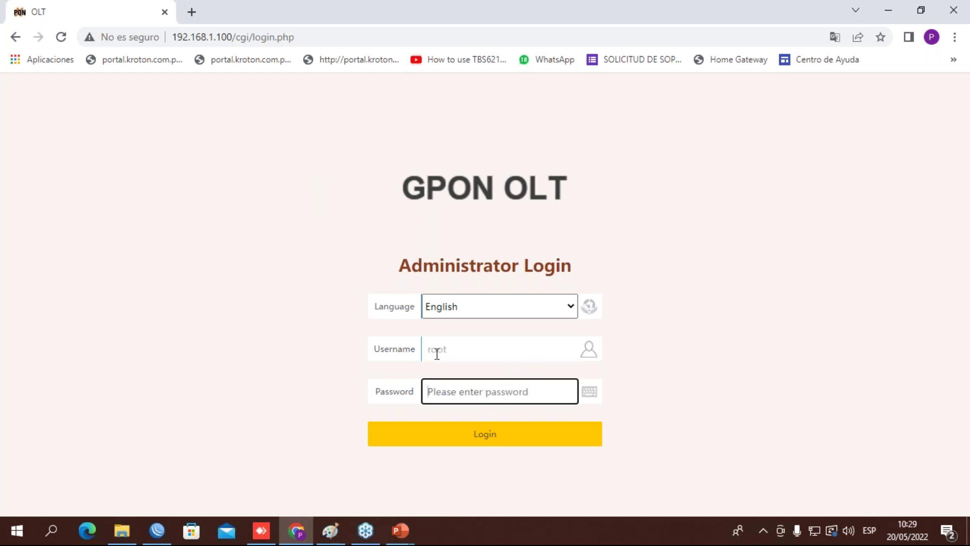
pyautogui.press('Return')
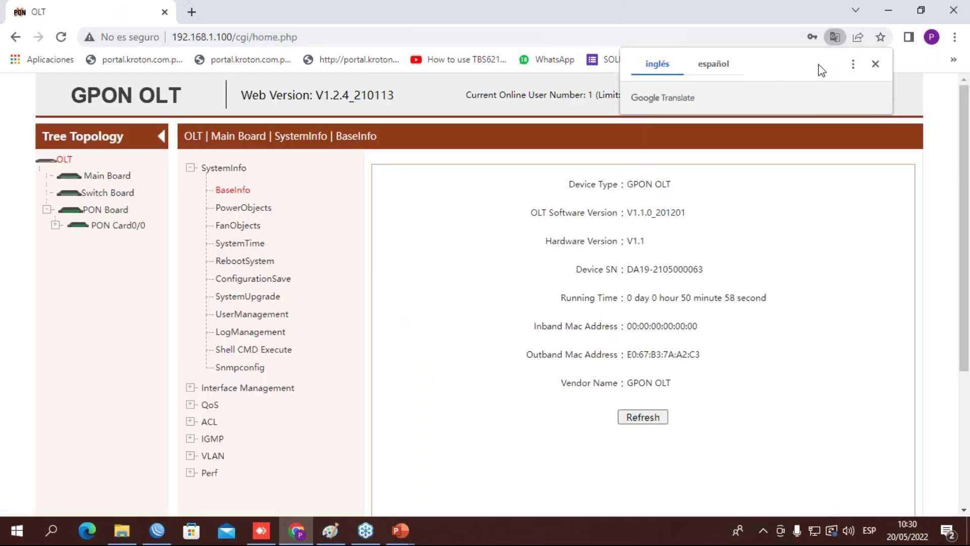
pyautogui.click(876, 63)
pyautogui.click(613, 251)
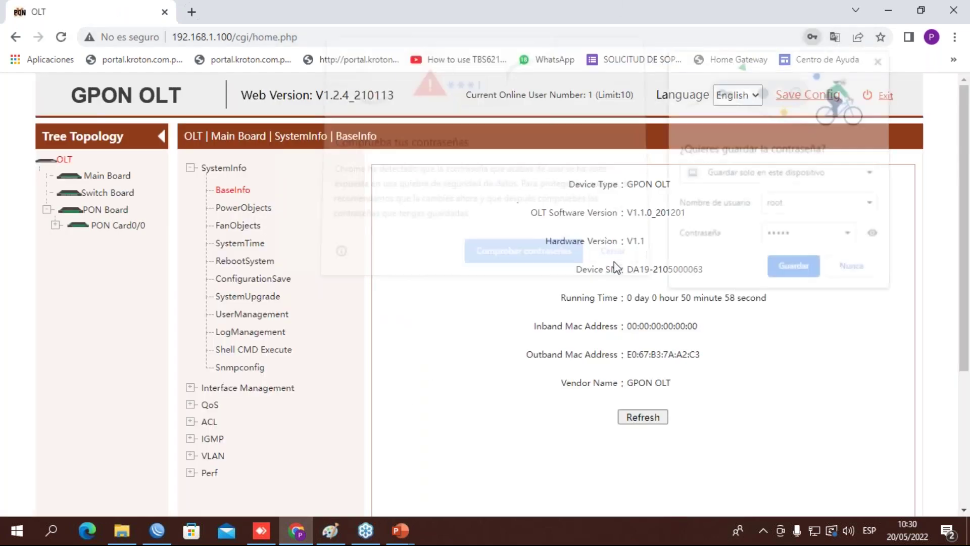
pyautogui.click(850, 266)
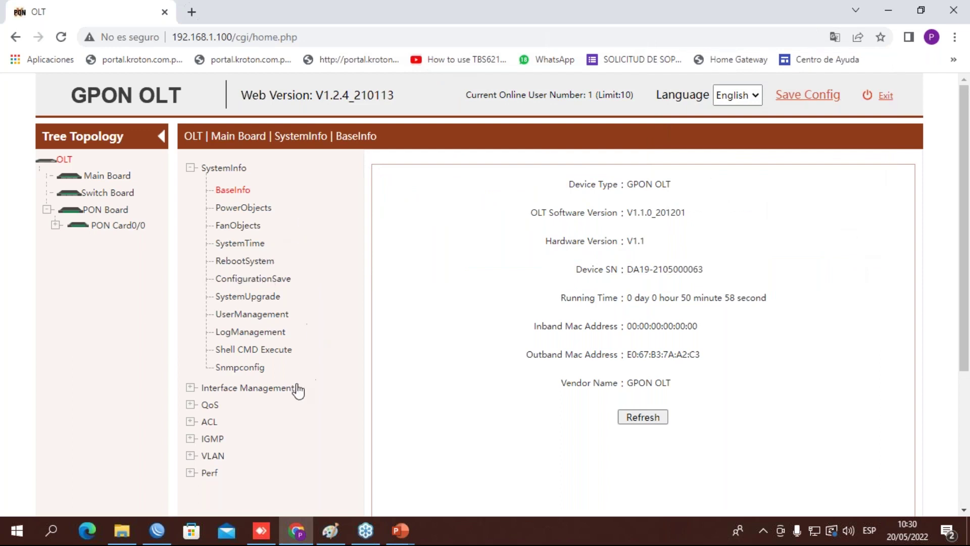
# Browse the Interface Management inband and outband management settings
pyautogui.click(282, 388)
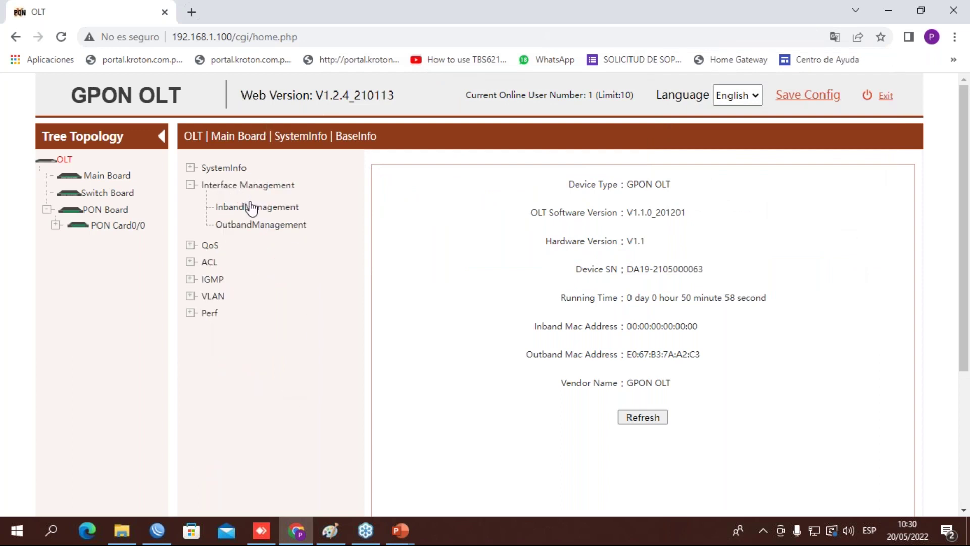
pyautogui.click(63, 158)
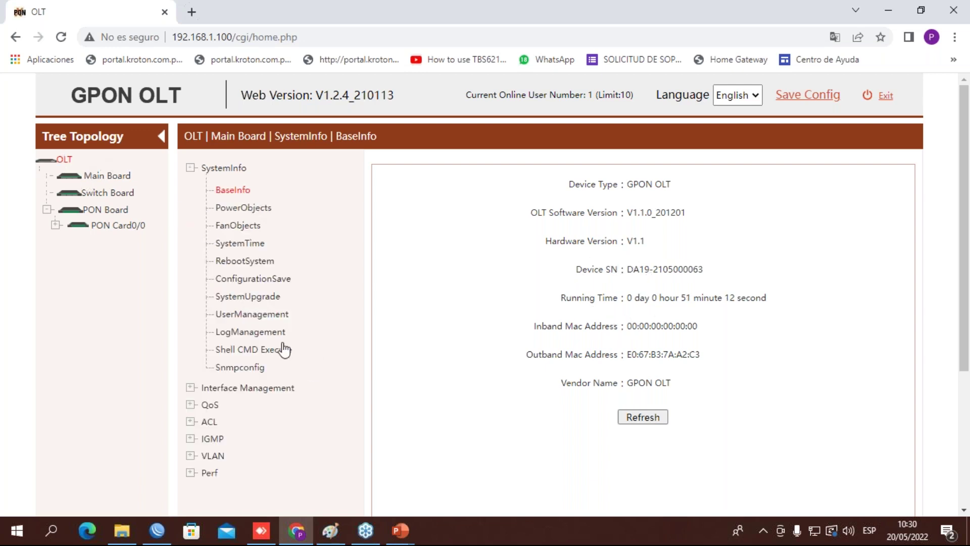
pyautogui.click(250, 389)
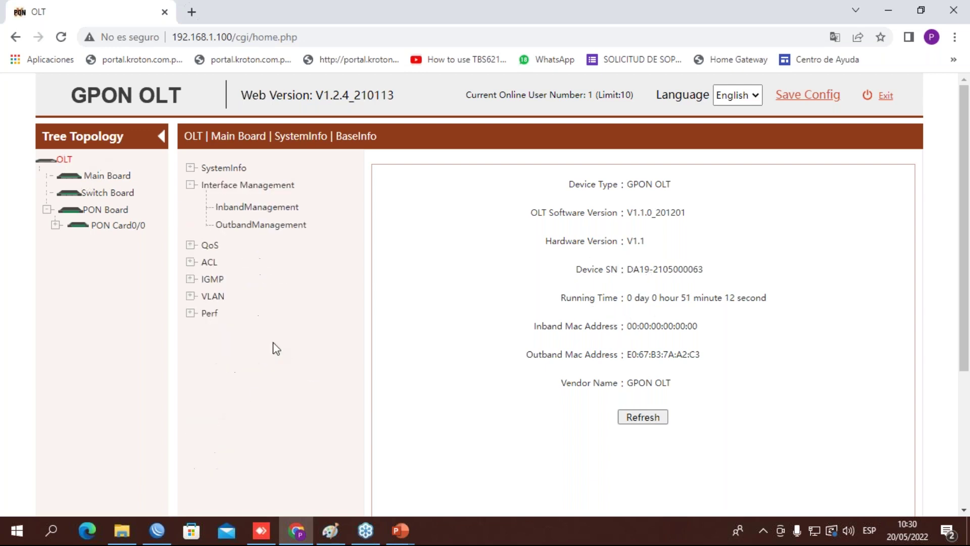
pyautogui.click(250, 208)
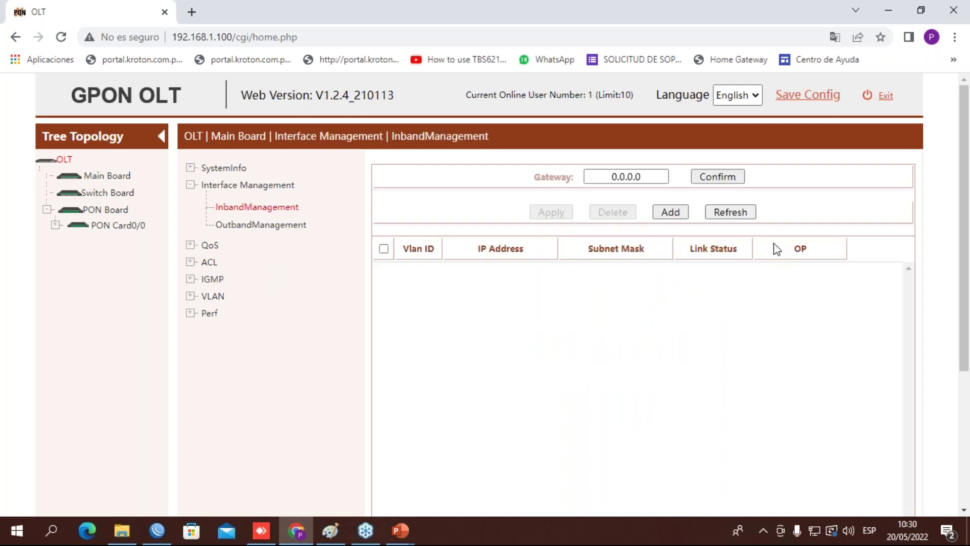
pyautogui.click(254, 226)
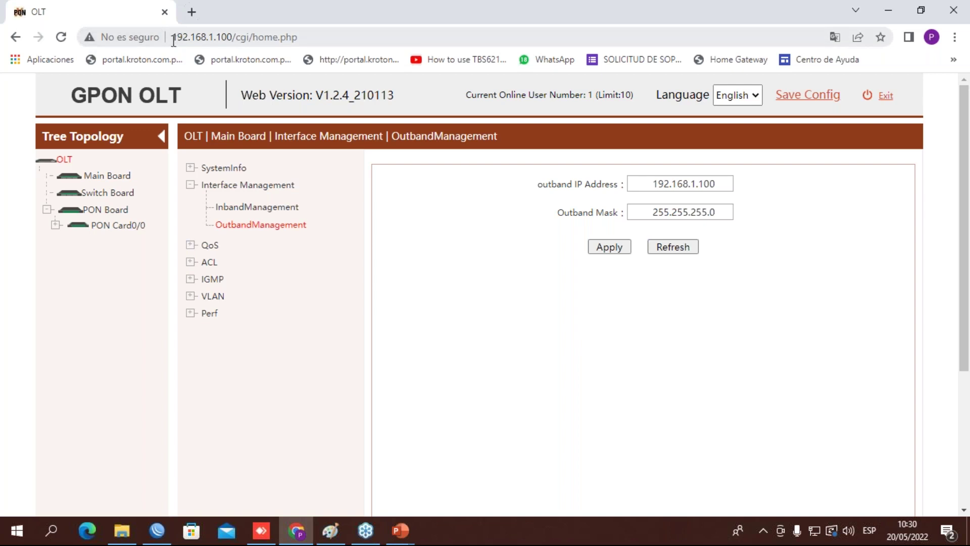
pyautogui.click(280, 209)
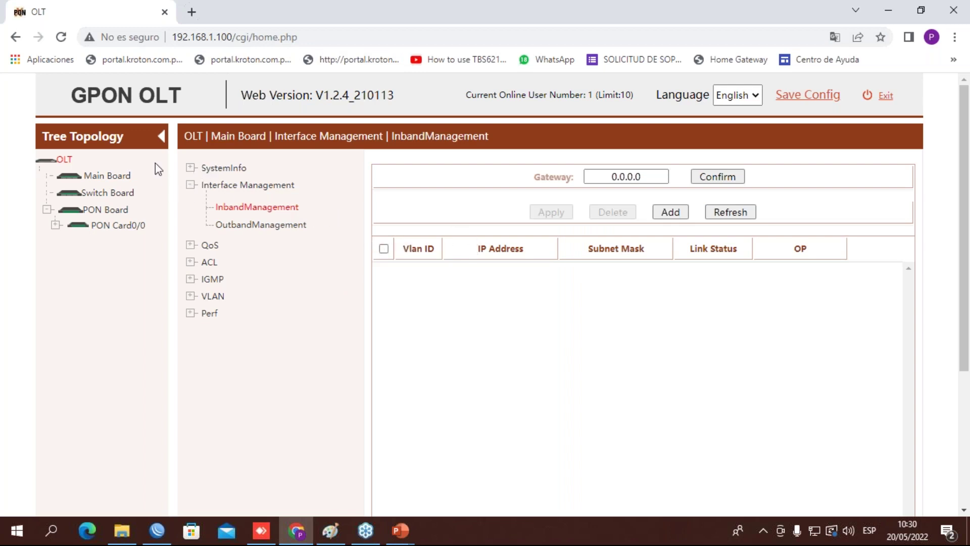
# Go to Main Board, expand the VLAN group, and open VlanConfig
pyautogui.click(118, 180)
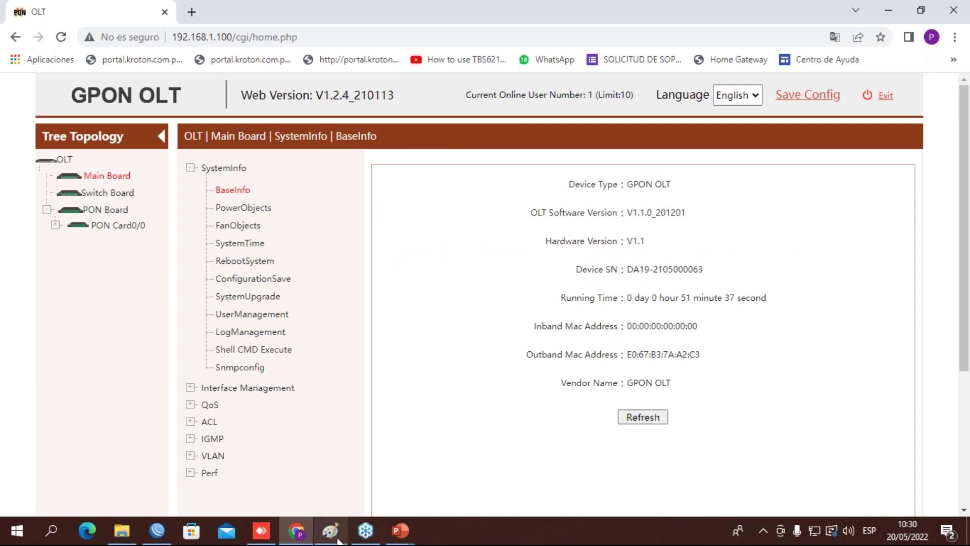
pyautogui.click(219, 459)
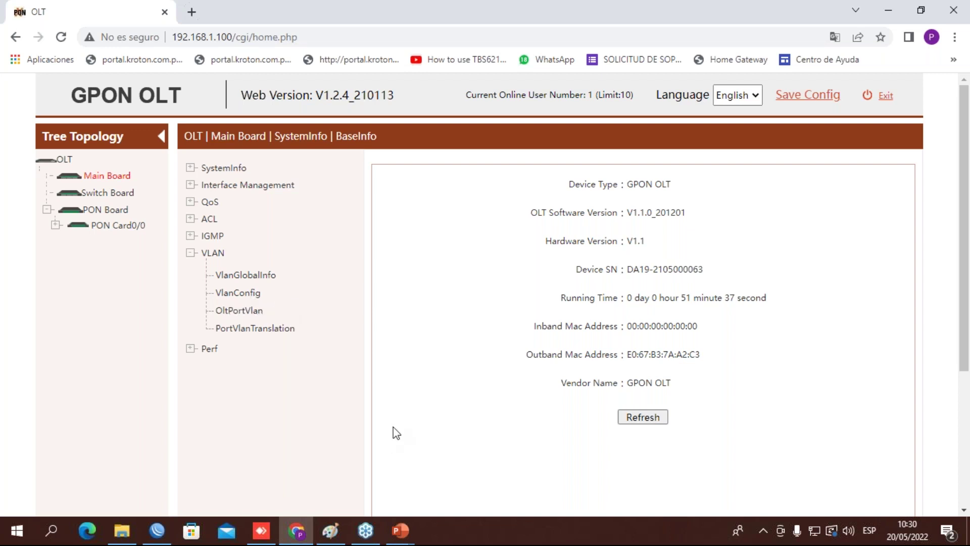
pyautogui.click(249, 294)
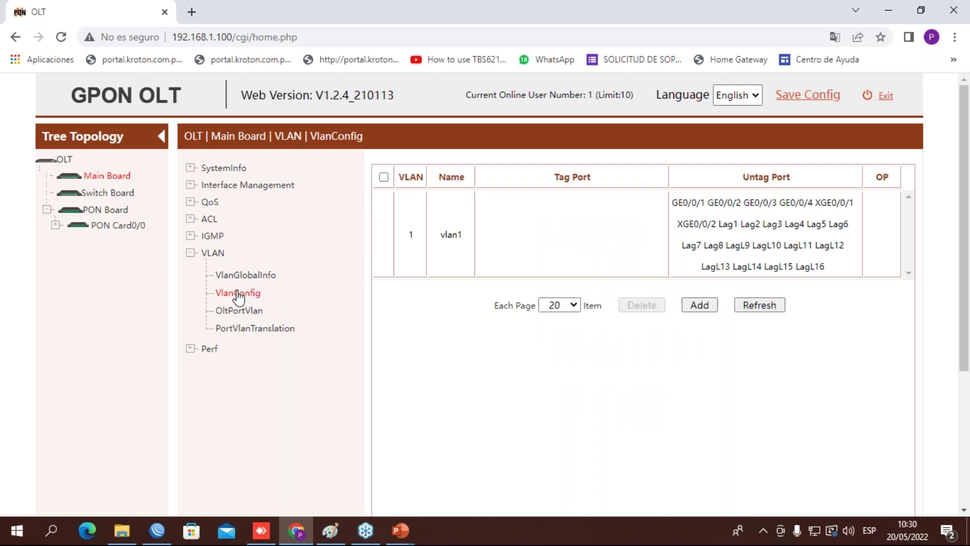
# Set GE0/0/1 to Trunk VLAN mode in OltPortVlan, apply, and go back to VlanConfig
pyautogui.click(232, 295)
pyautogui.click(241, 311)
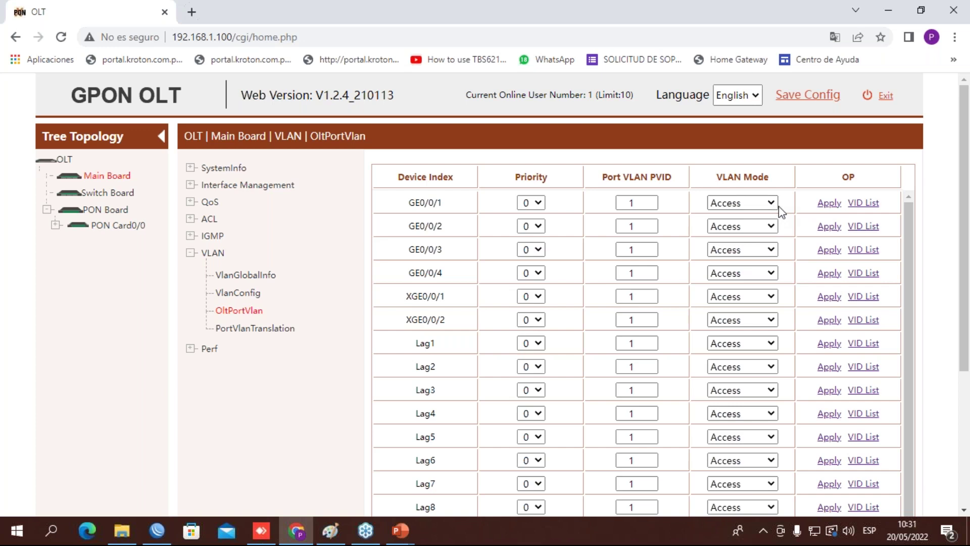
pyautogui.click(771, 202)
pyautogui.click(717, 215)
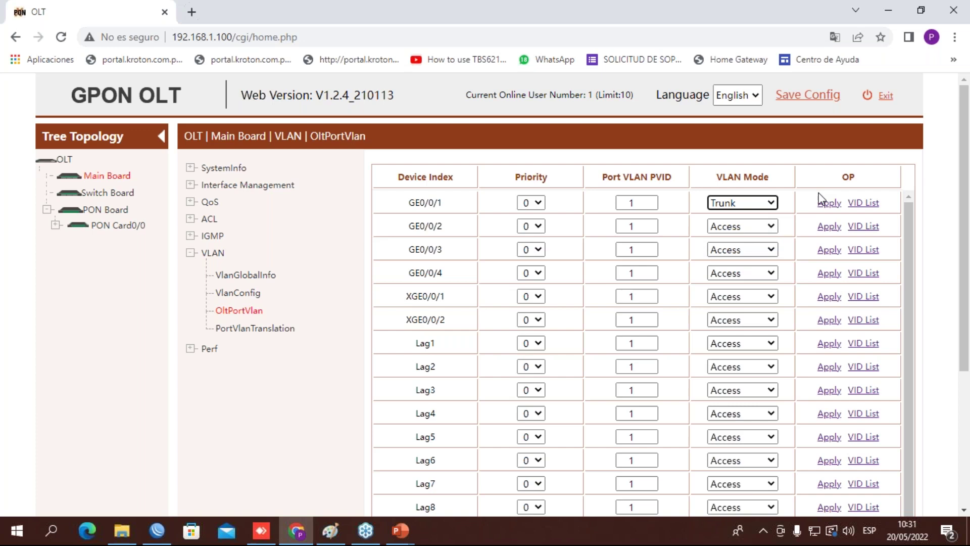
pyautogui.click(829, 203)
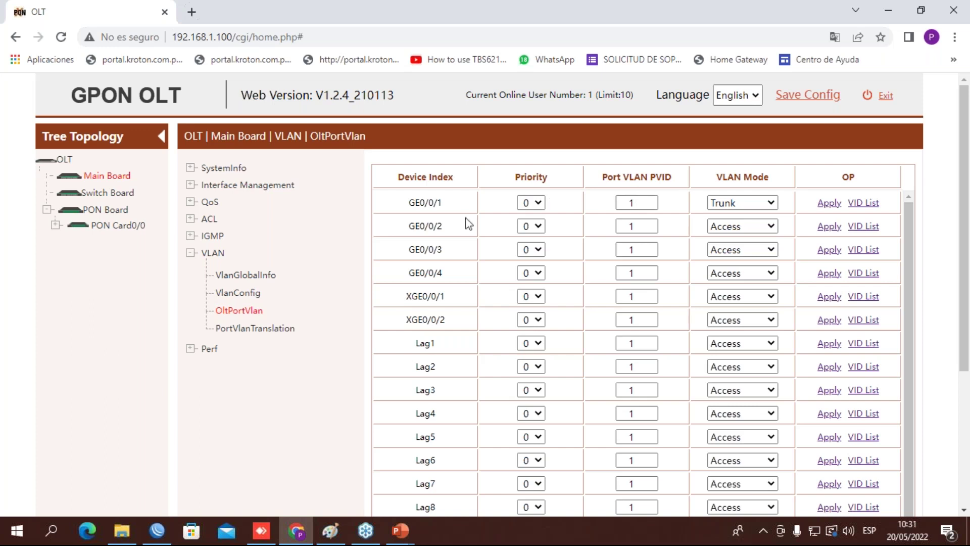
pyautogui.click(240, 294)
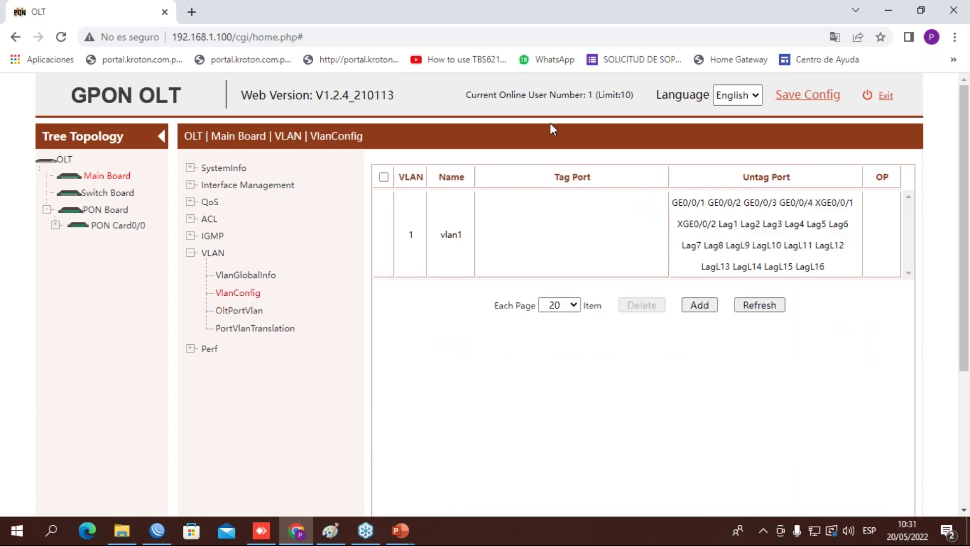
# Create VLAN 100 with GE0/0/1 as a tagged port
pyautogui.click(700, 304)
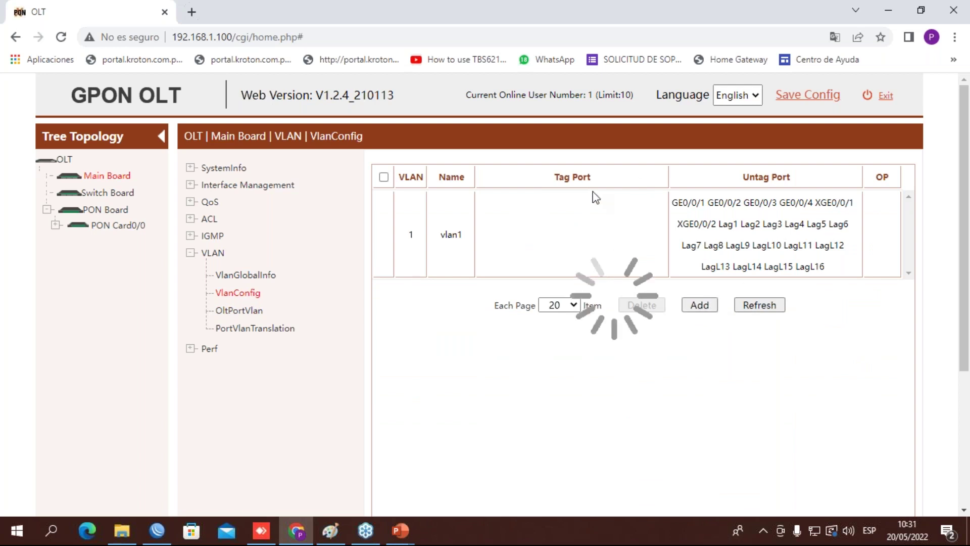
pyautogui.click(382, 237)
pyautogui.click(688, 182)
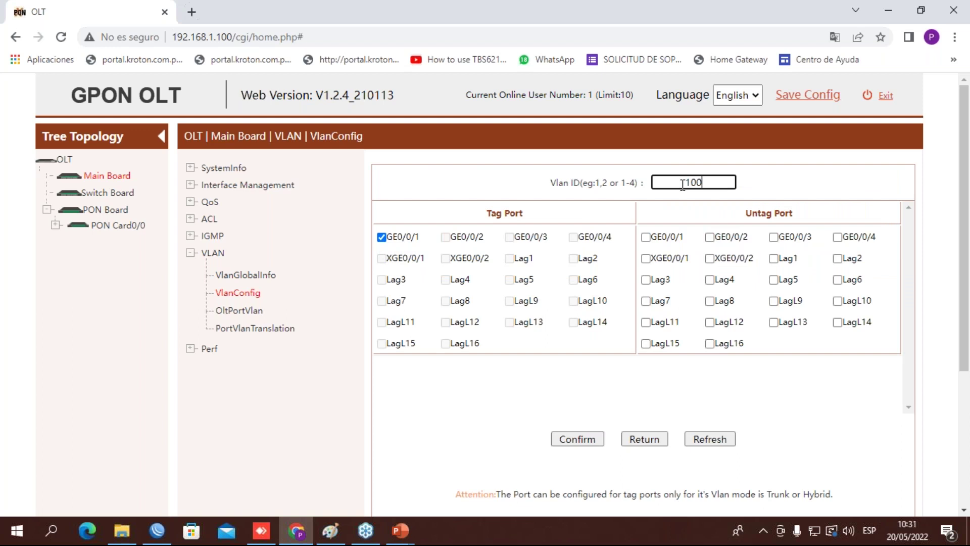
pyautogui.write('1000')
pyautogui.press('BackSpace')
pyautogui.click(570, 440)
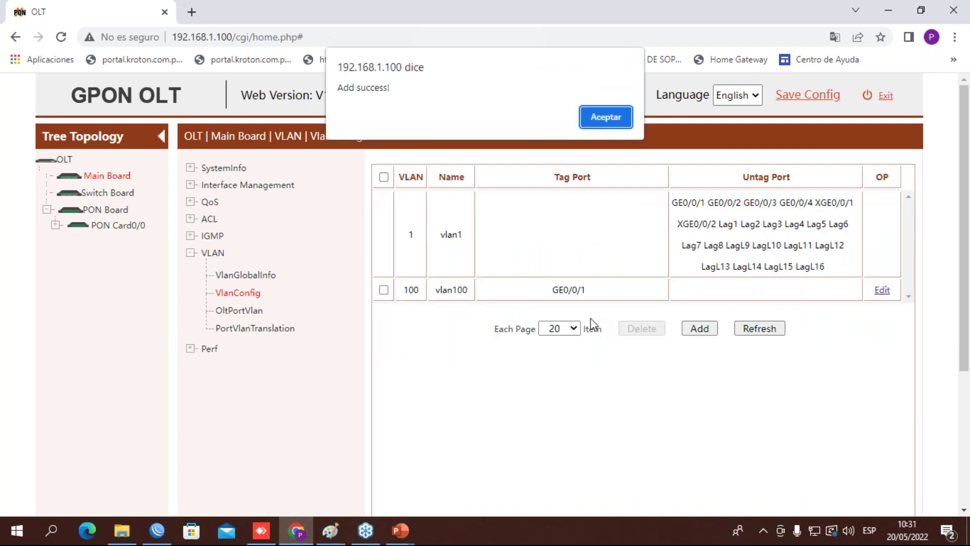
pyautogui.click(607, 121)
# Create VLAN 99 with GE0/0/1 as a tagged port
pyautogui.click(700, 328)
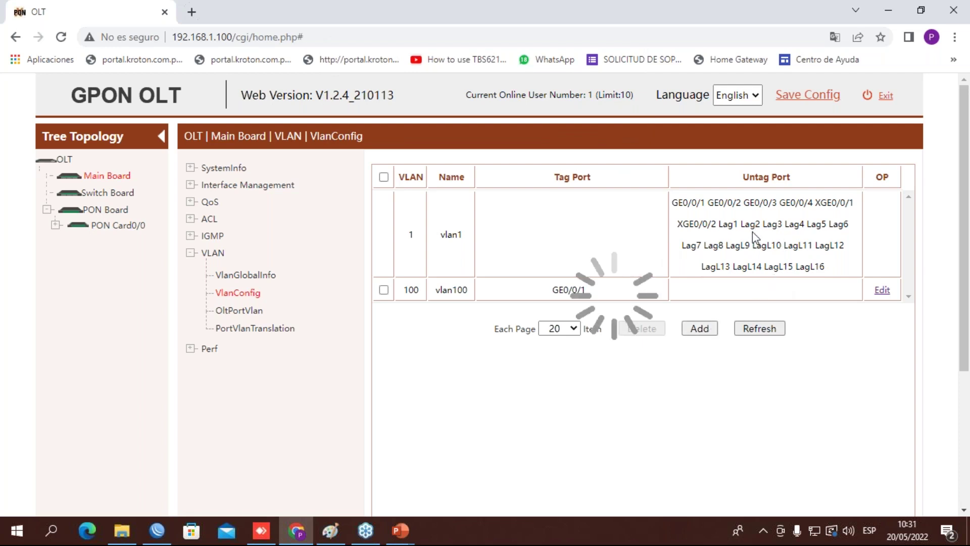
pyautogui.click(669, 178)
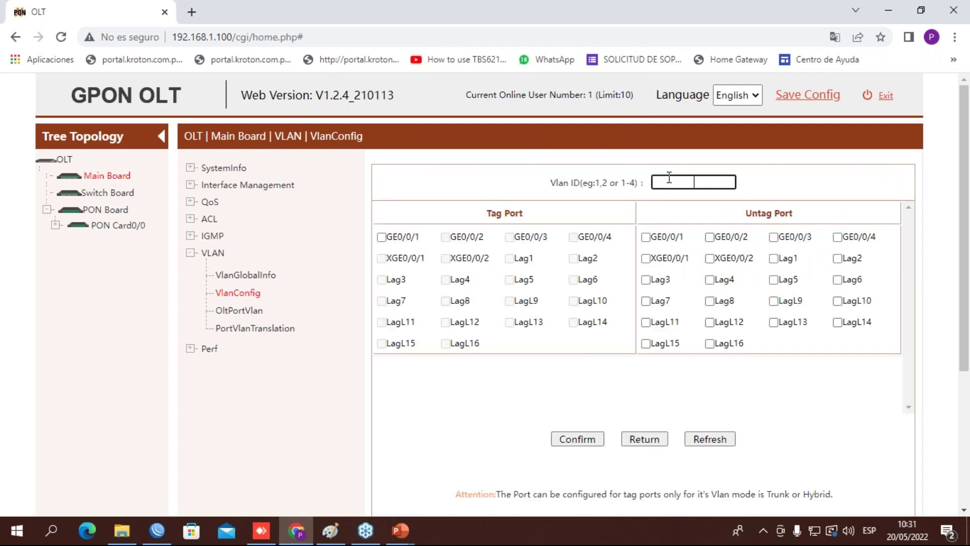
pyautogui.click(381, 236)
pyautogui.click(577, 438)
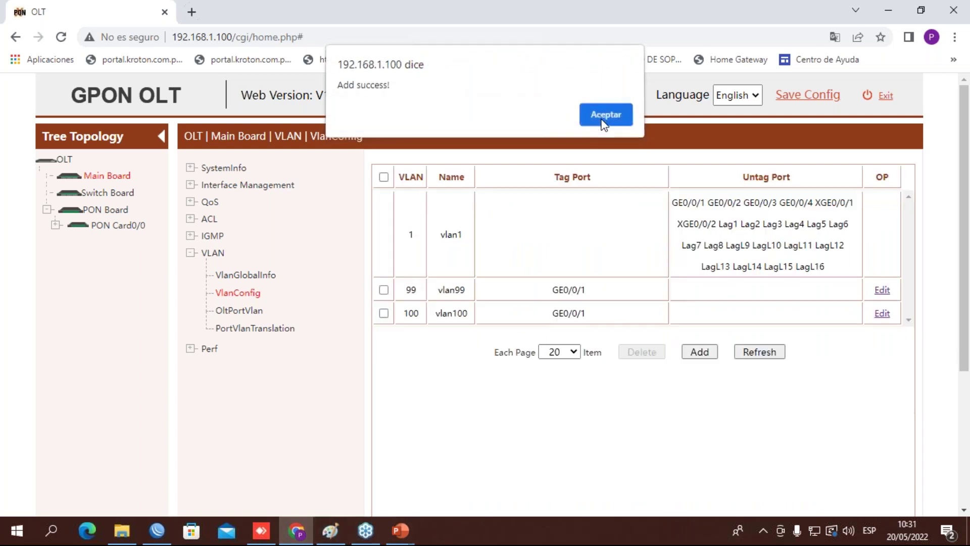
pyautogui.click(604, 120)
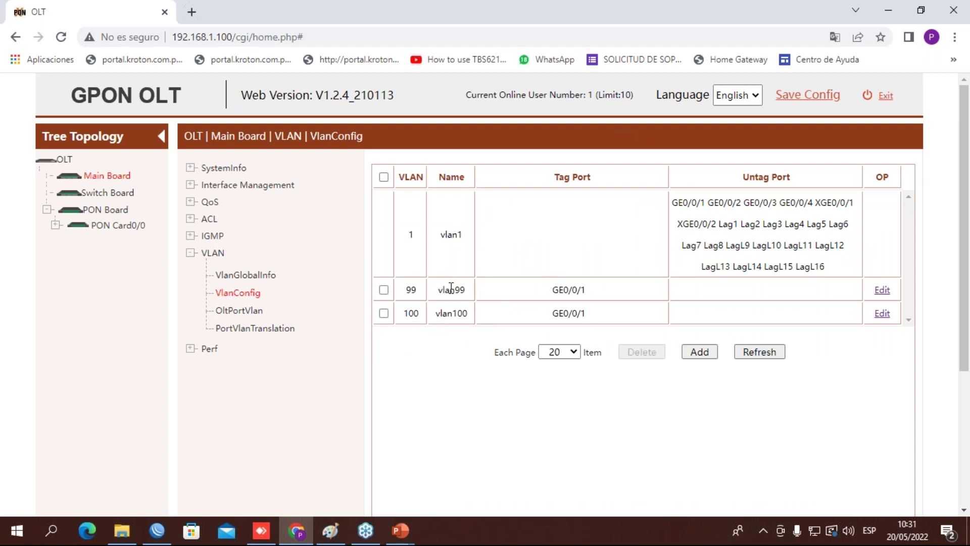
# Highlight the new VLAN entries in the list, then open the PON board port info page
pyautogui.moveTo(435, 294); pyautogui.dragTo(485, 327)
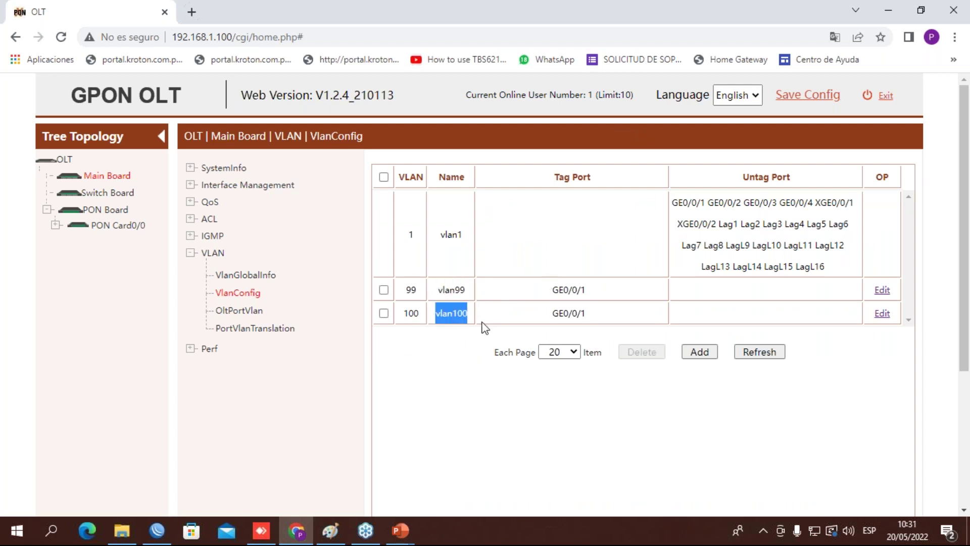
pyautogui.moveTo(402, 318); pyautogui.dragTo(505, 325)
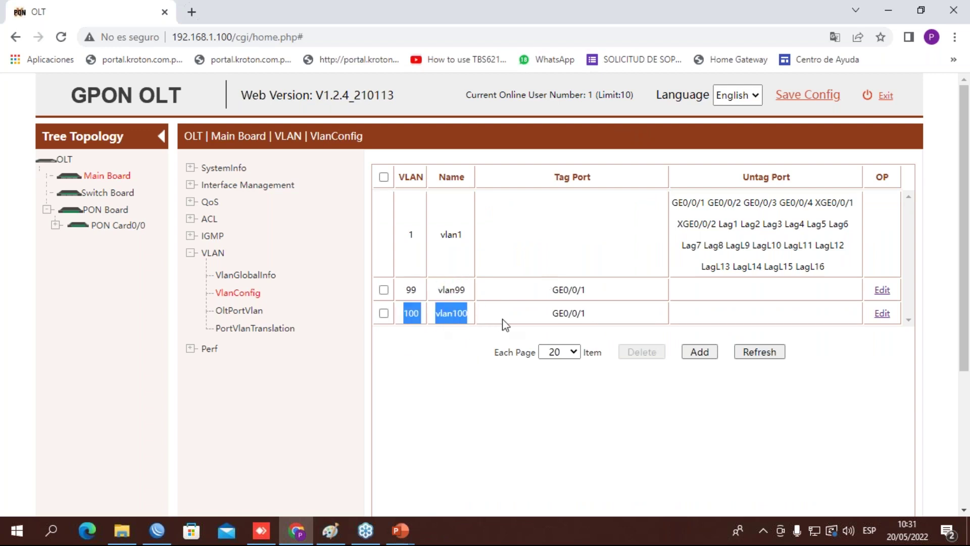
pyautogui.click(414, 316)
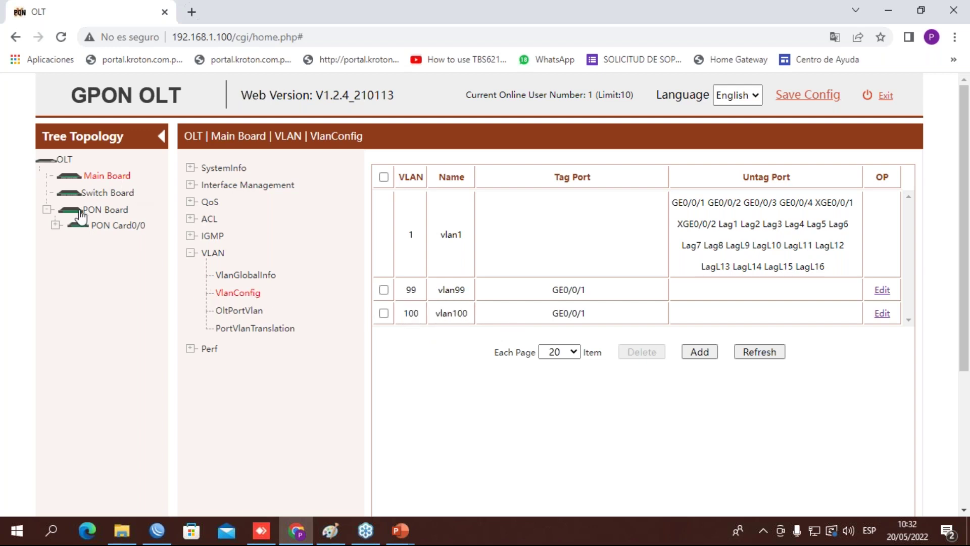
pyautogui.click(106, 211)
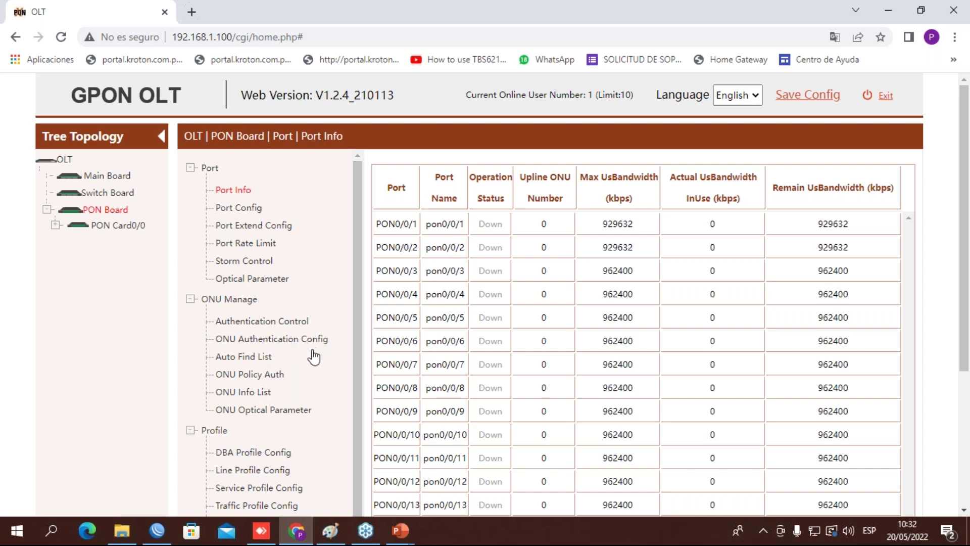
# Open ONU Authentication Config for PON0/0/1 and scroll down toward the Profile menu
pyautogui.scroll(-2, 296, 282)
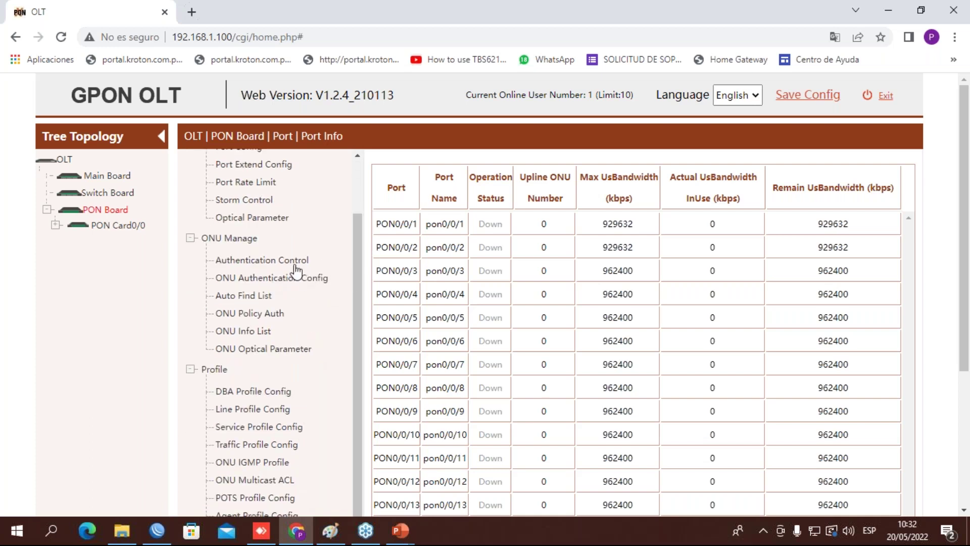
pyautogui.scroll(2, 297, 269)
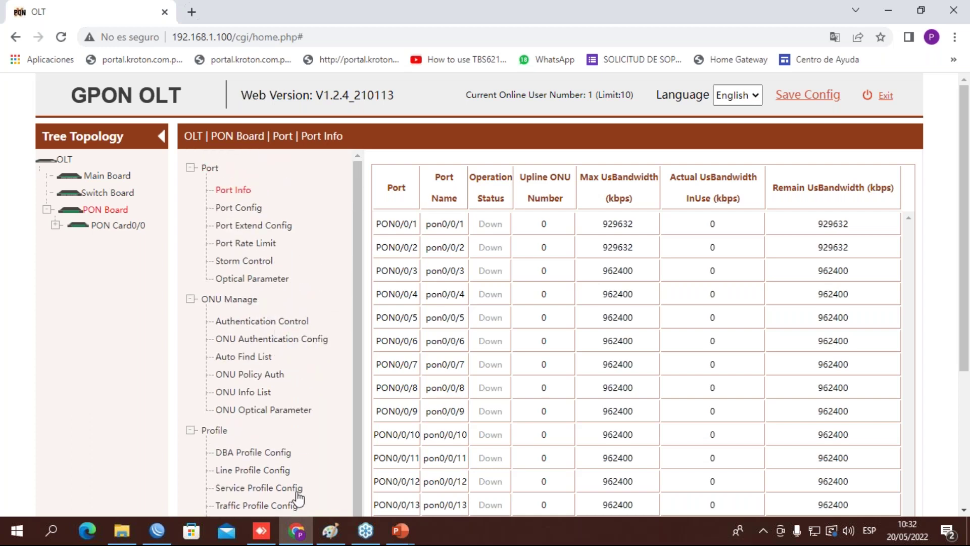
pyautogui.click(273, 339)
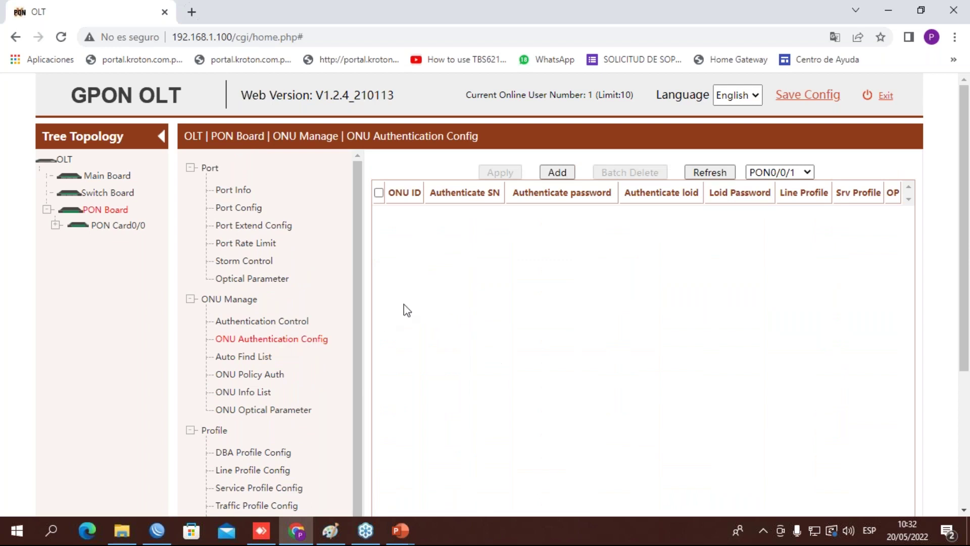
pyautogui.click(277, 323)
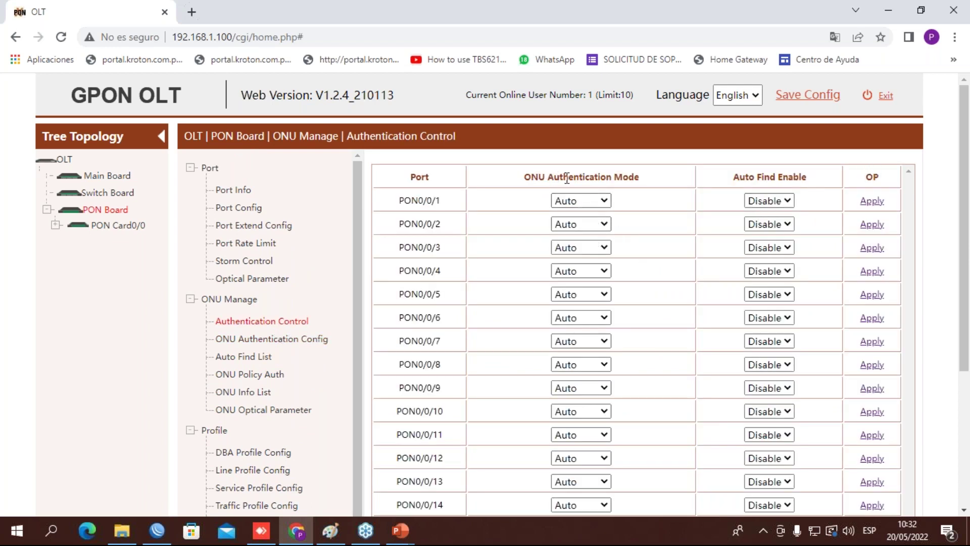
pyautogui.click(281, 339)
pyautogui.scroll(-1, 325, 271)
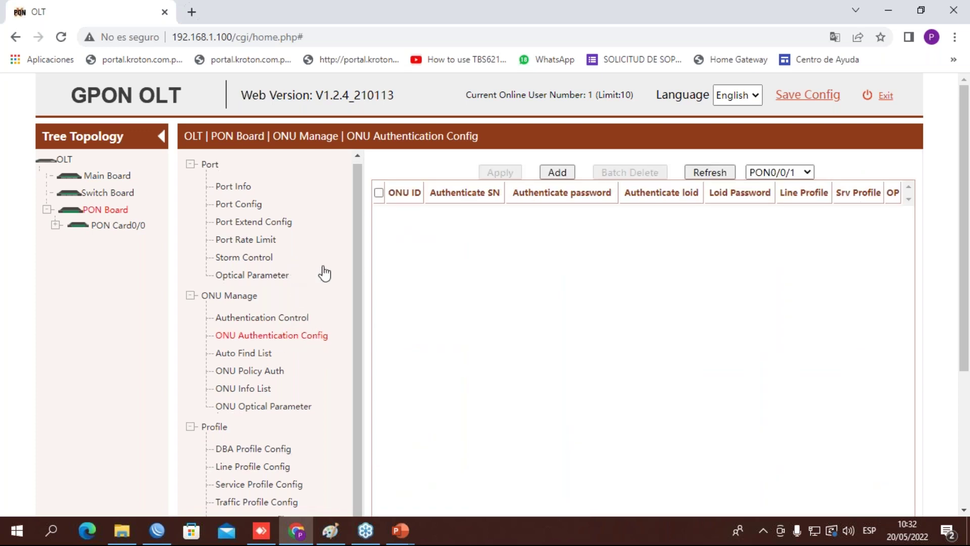
pyautogui.scroll(-1, 278, 301)
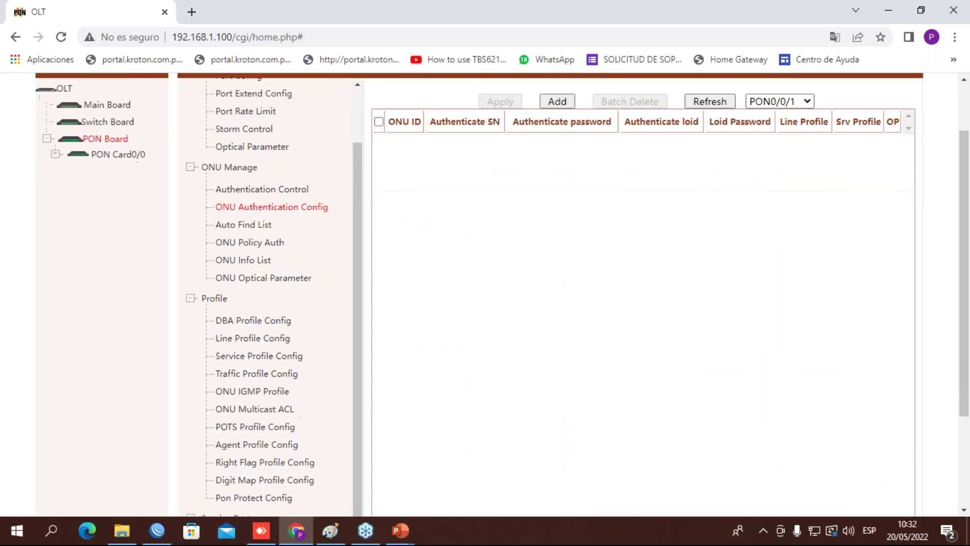
# Review DBA profile 1's type options, keep it as max, then open Line Profile Config
pyautogui.click(241, 323)
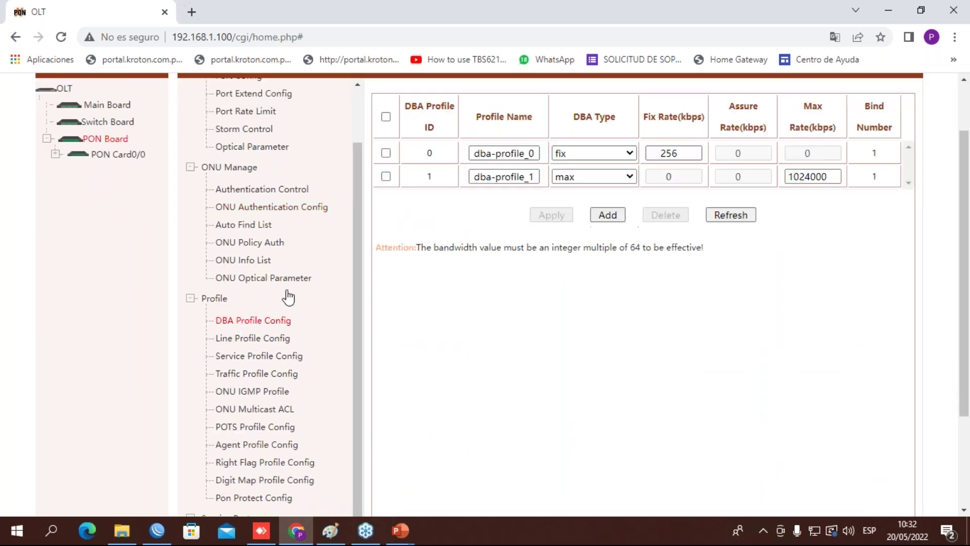
pyautogui.scroll(1, 610, 231)
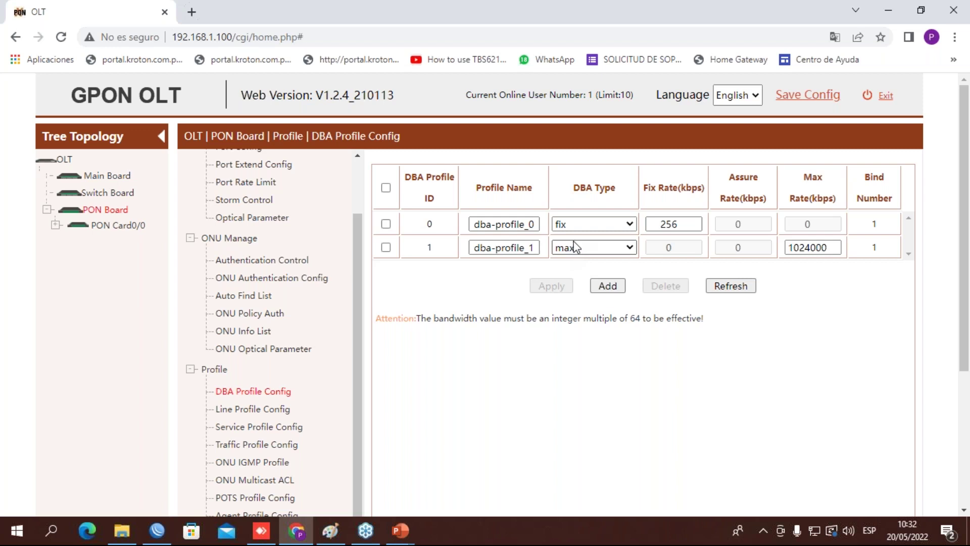
pyautogui.click(623, 246)
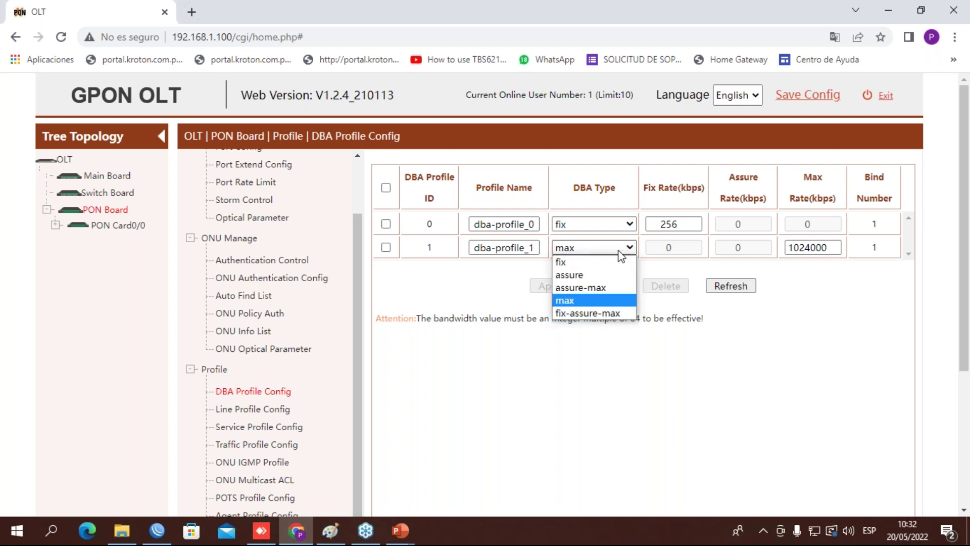
pyautogui.click(658, 272)
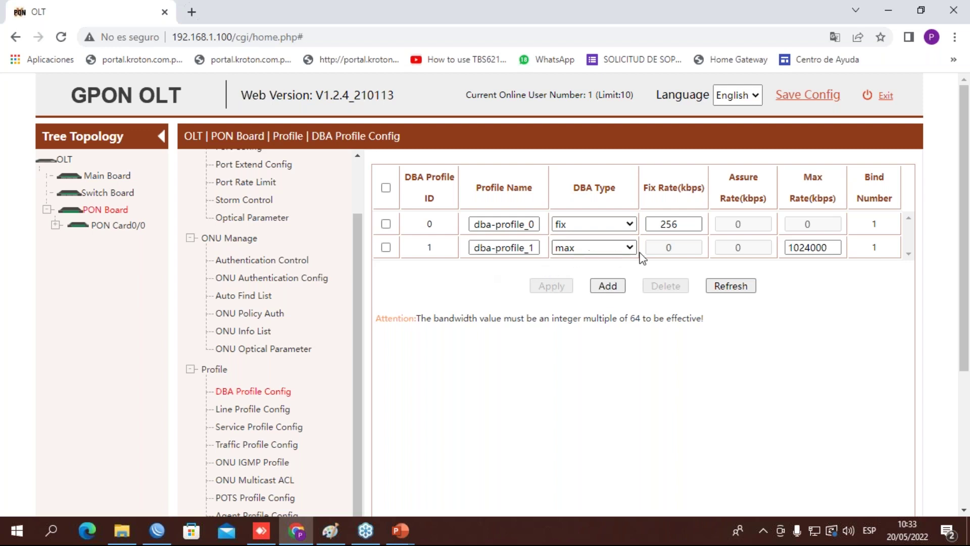
pyautogui.click(260, 409)
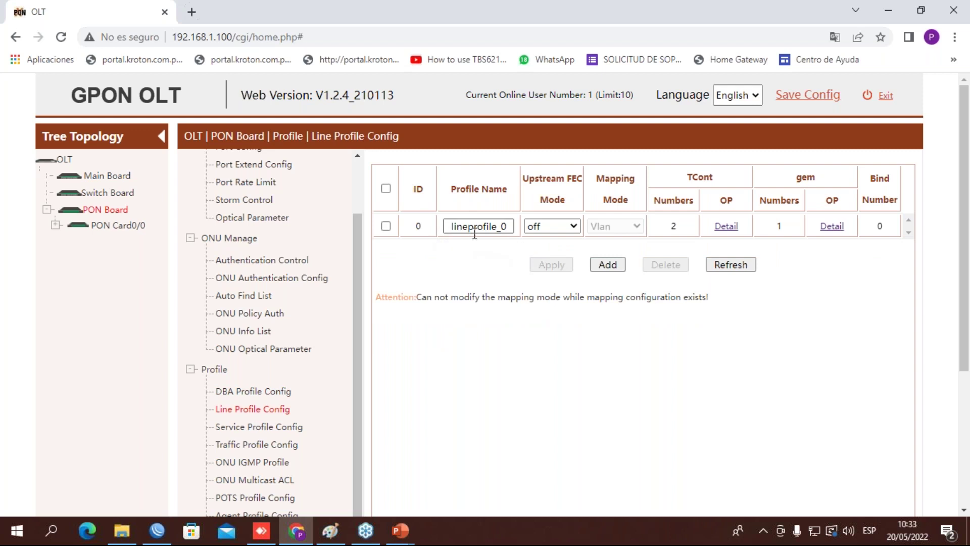
# Open the gem map details for gem 1 of lineprofile_0
pyautogui.moveTo(508, 227); pyautogui.dragTo(435, 230)
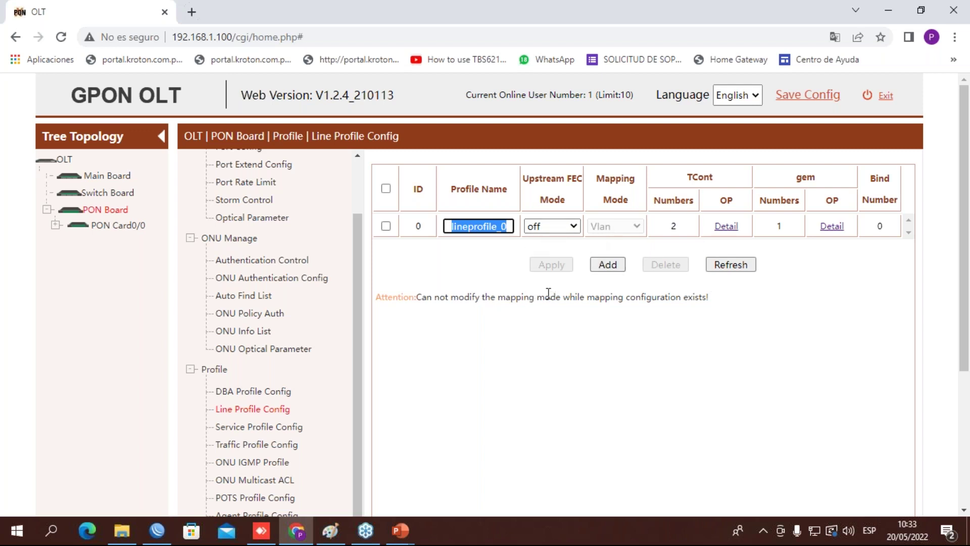
pyautogui.click(502, 270)
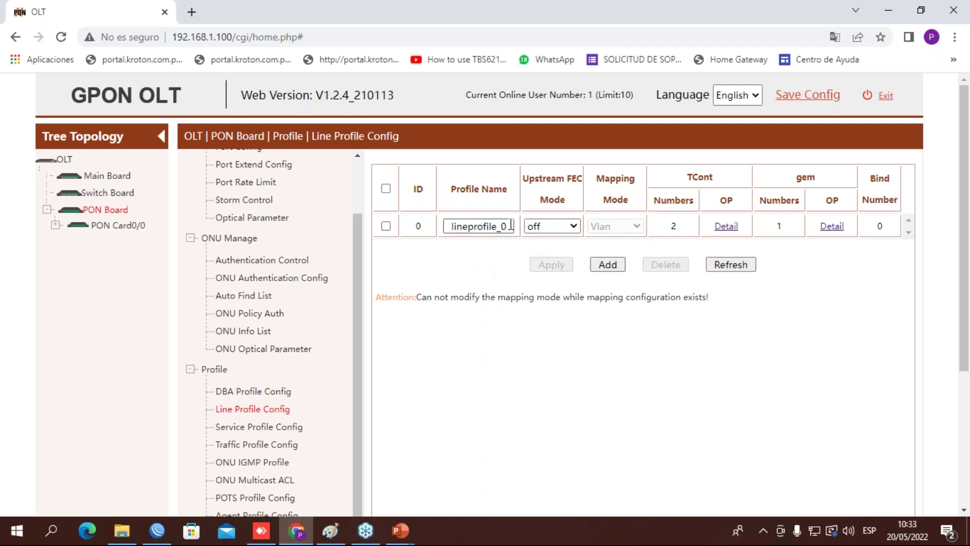
pyautogui.moveTo(511, 225); pyautogui.dragTo(424, 227)
pyautogui.click(825, 241)
pyautogui.click(833, 230)
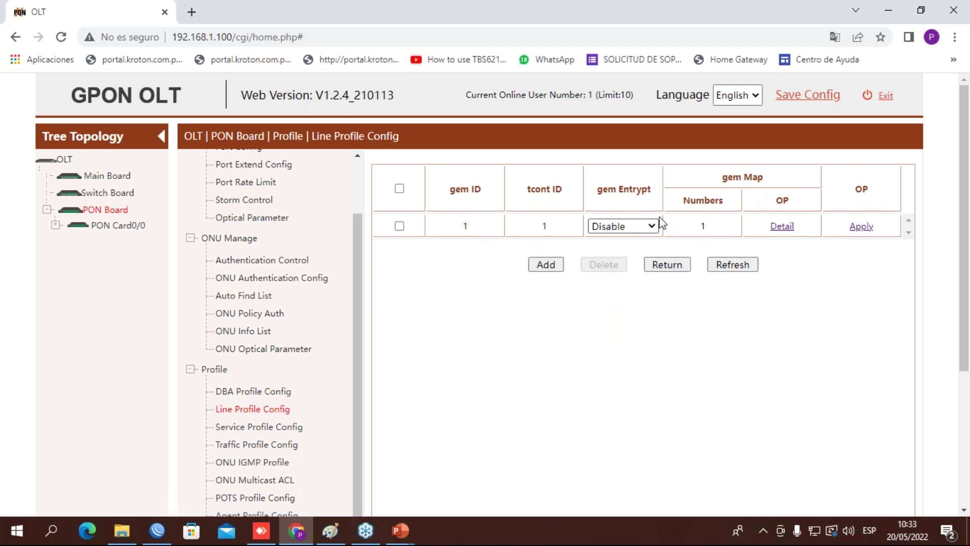
pyautogui.click(780, 231)
pyautogui.moveTo(778, 227); pyautogui.dragTo(780, 230)
pyautogui.click(780, 229)
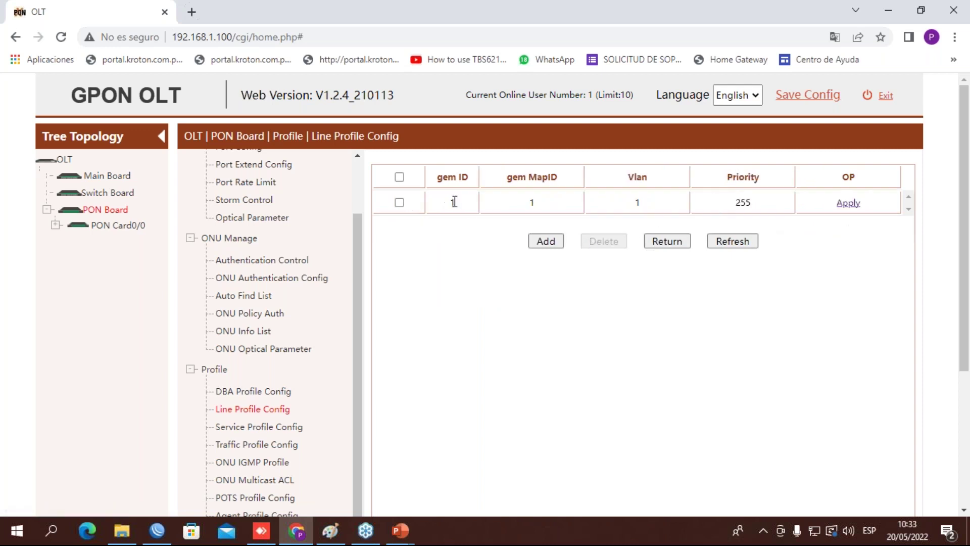
# Delete the existing VLAN 1 gem map entry
pyautogui.doubleClick(648, 203)
pyautogui.click(397, 216)
pyautogui.click(399, 203)
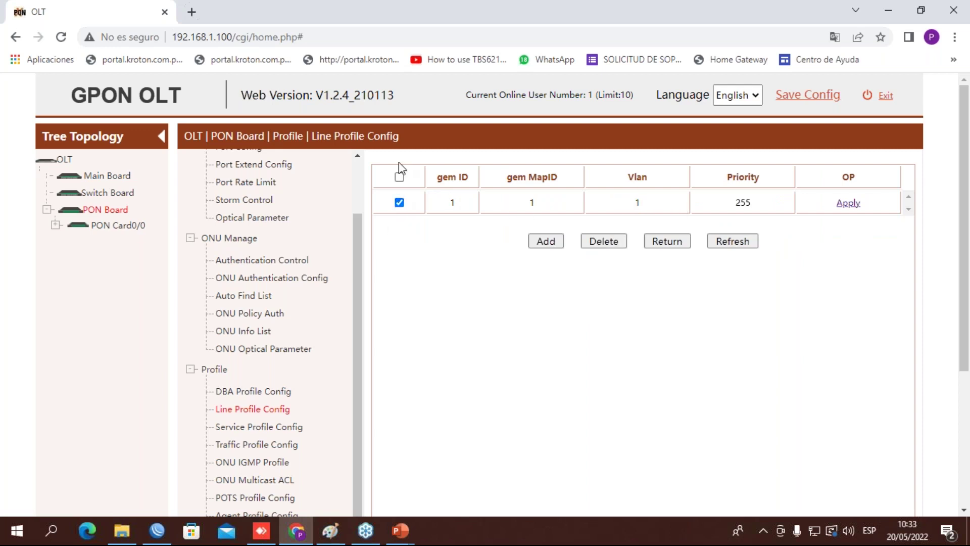
pyautogui.click(612, 247)
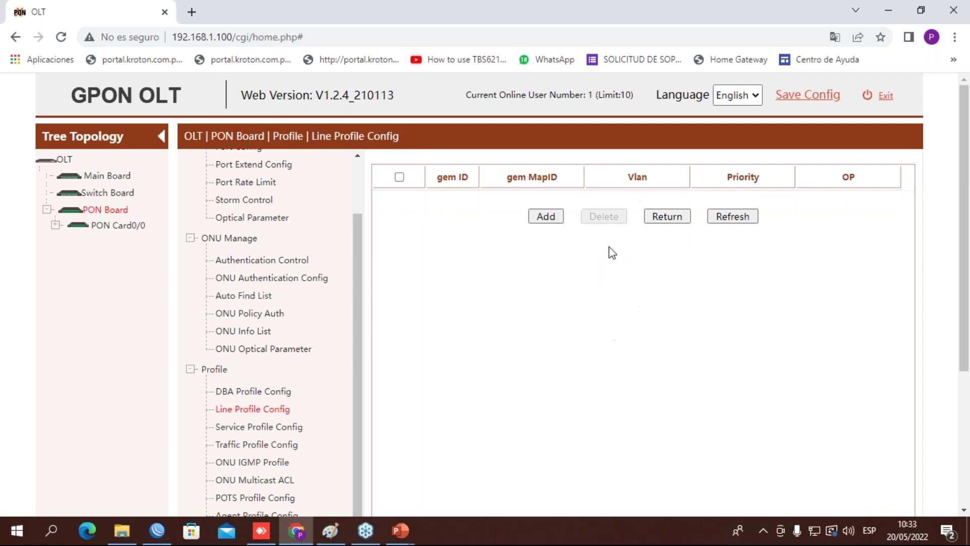
# Add a gem map with MapID 1 and VLAN 100, refresh, and return to the line profile list
pyautogui.click(538, 217)
pyautogui.click(650, 313)
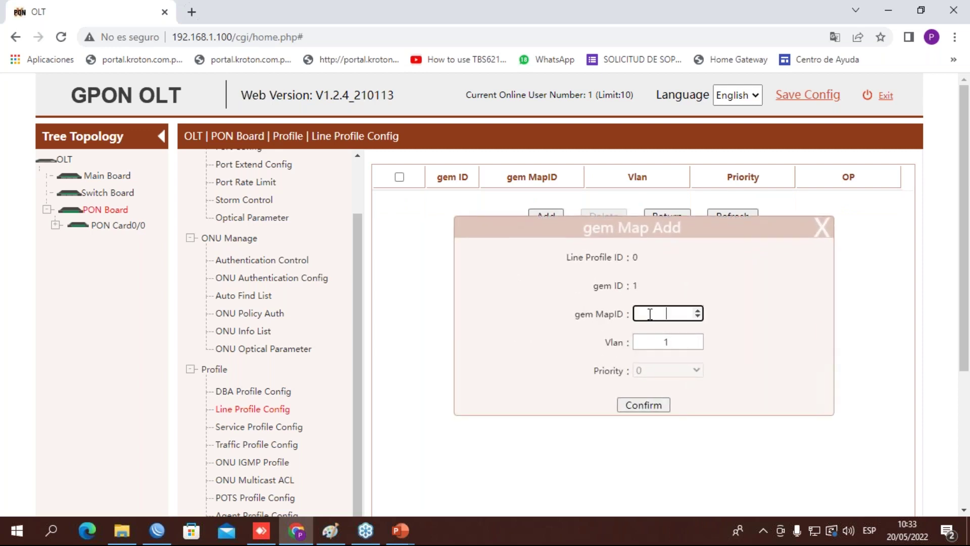
pyautogui.write('1')
pyautogui.click(668, 341)
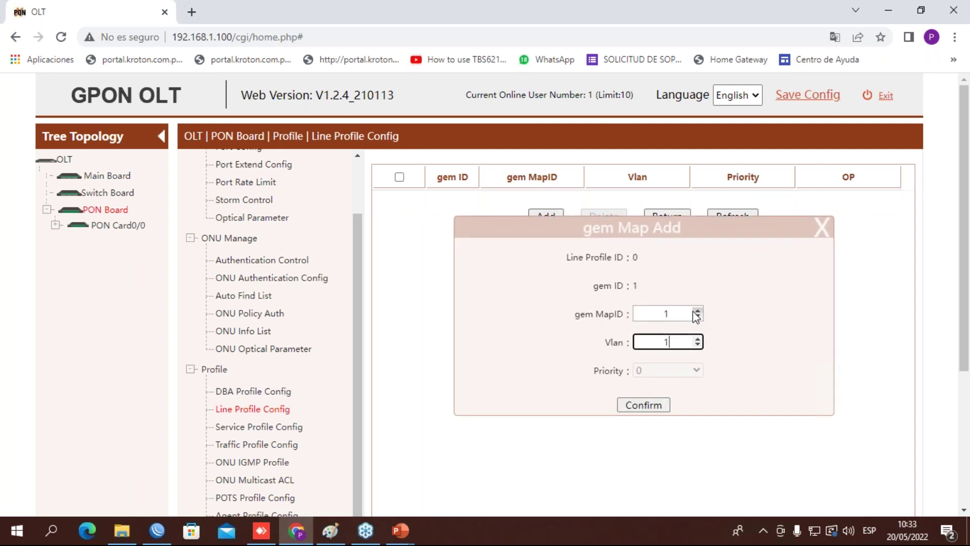
pyautogui.write('00')
pyautogui.click(644, 405)
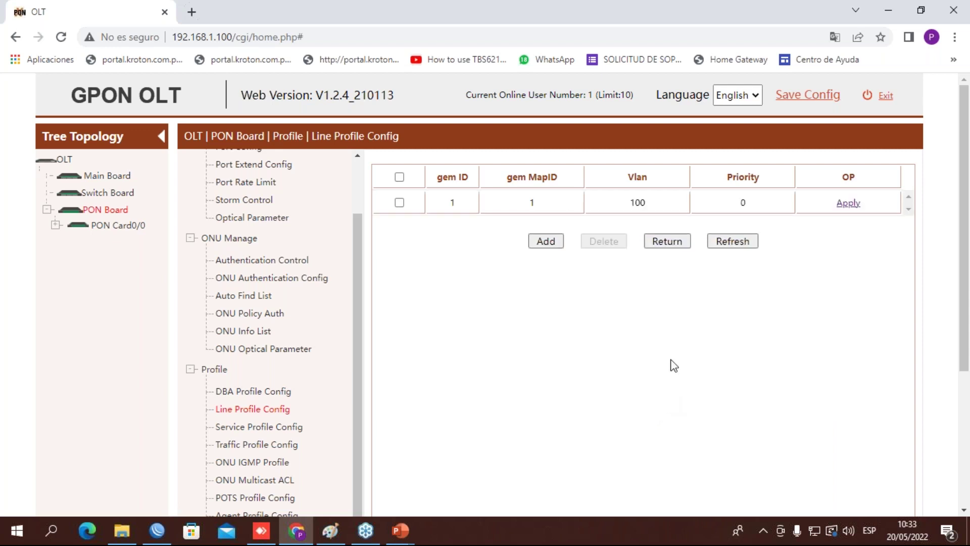
pyautogui.click(742, 241)
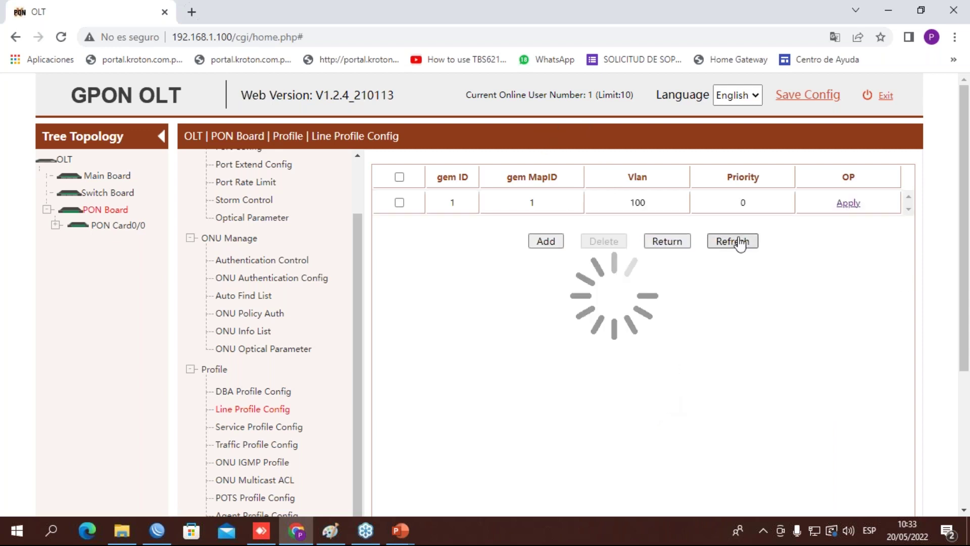
pyautogui.click(671, 247)
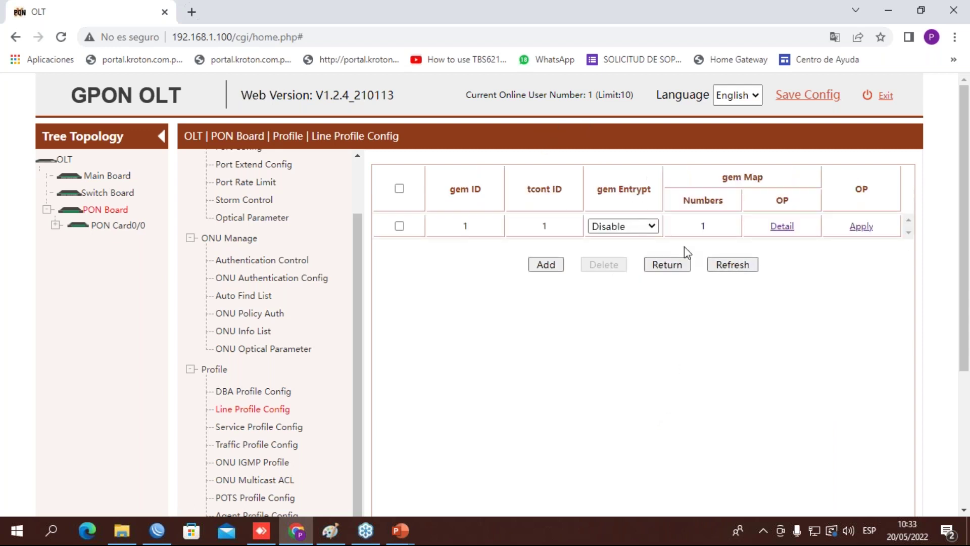
pyautogui.click(672, 263)
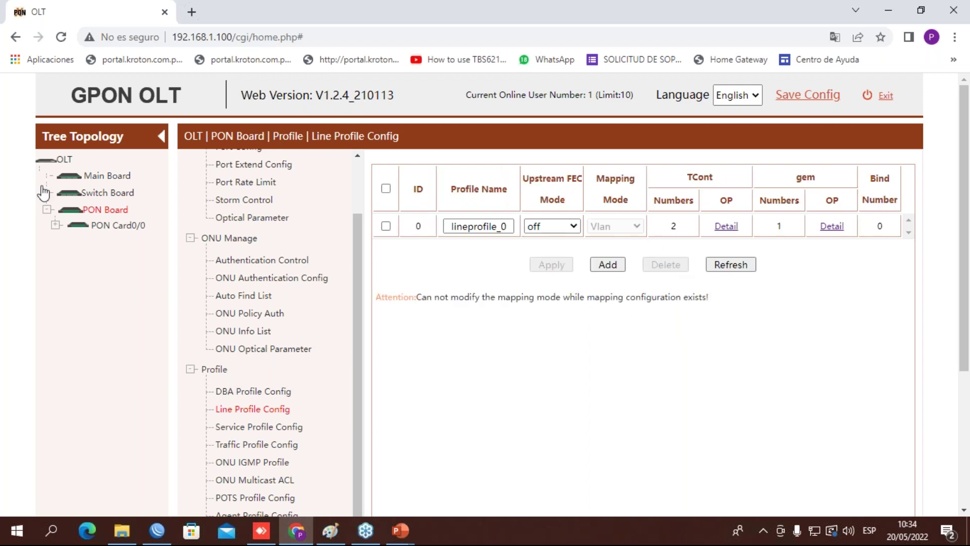
pyautogui.scroll(-3, 327, 263)
# In Service Port Auto Config, enter 100 for row 1's SVLAN ID and User VLAN ID
pyautogui.scroll(-1, 327, 263)
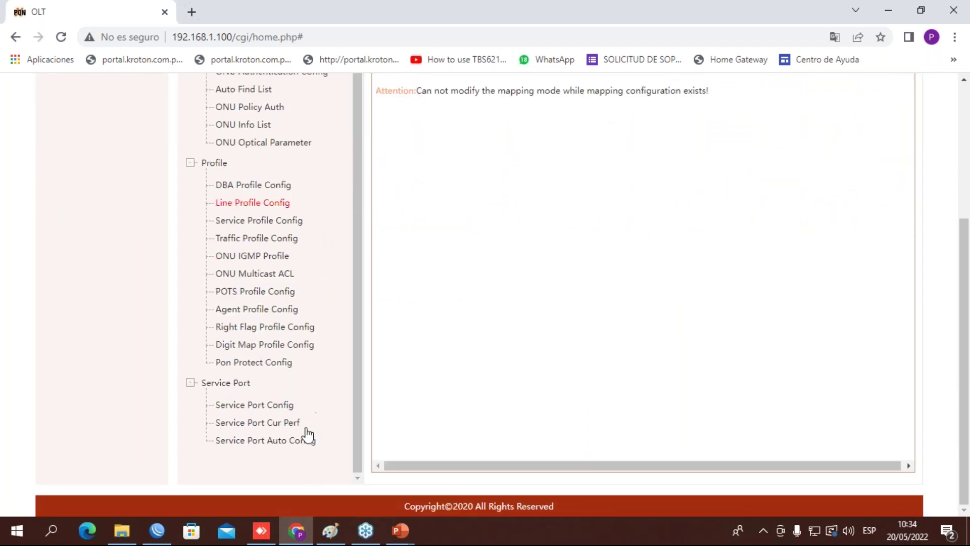
pyautogui.click(286, 445)
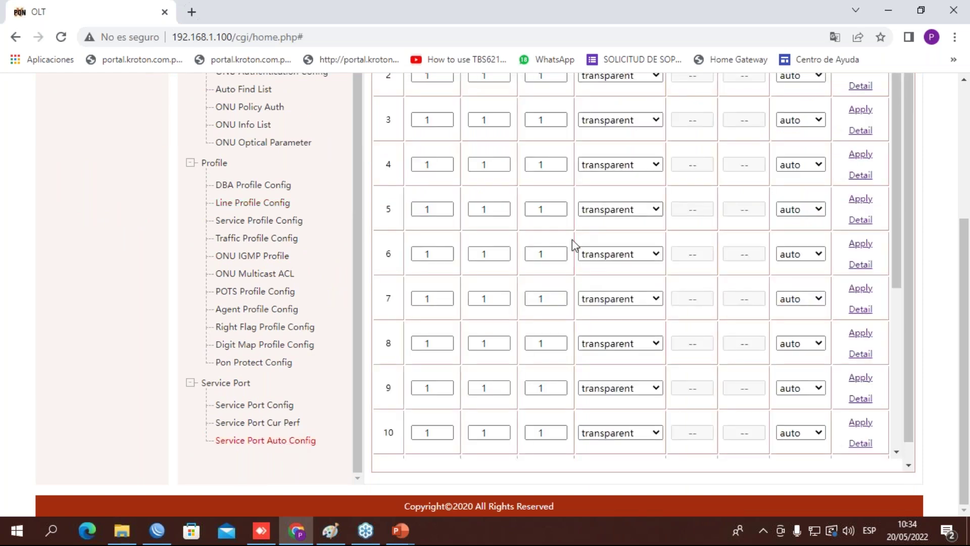
pyautogui.scroll(4, 573, 242)
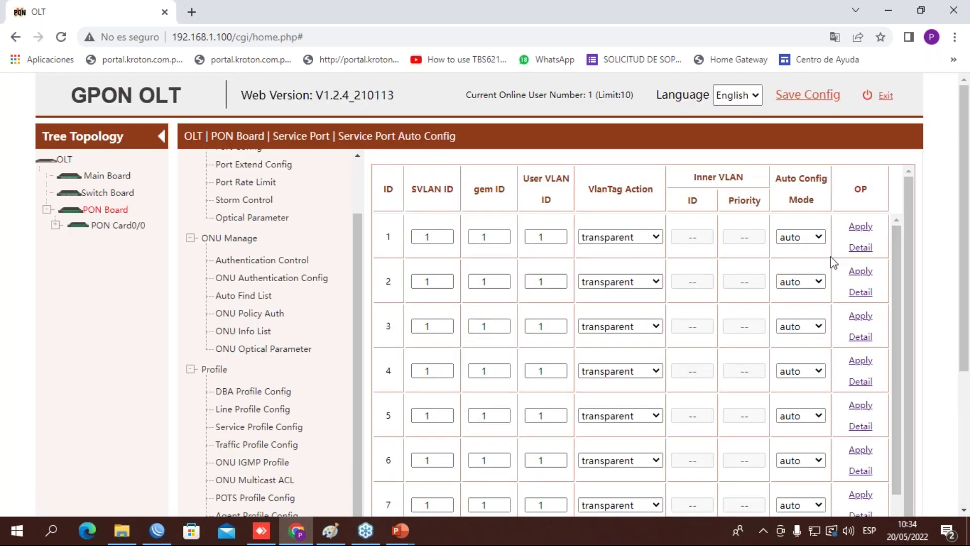
pyautogui.click(436, 236)
pyautogui.write('00')
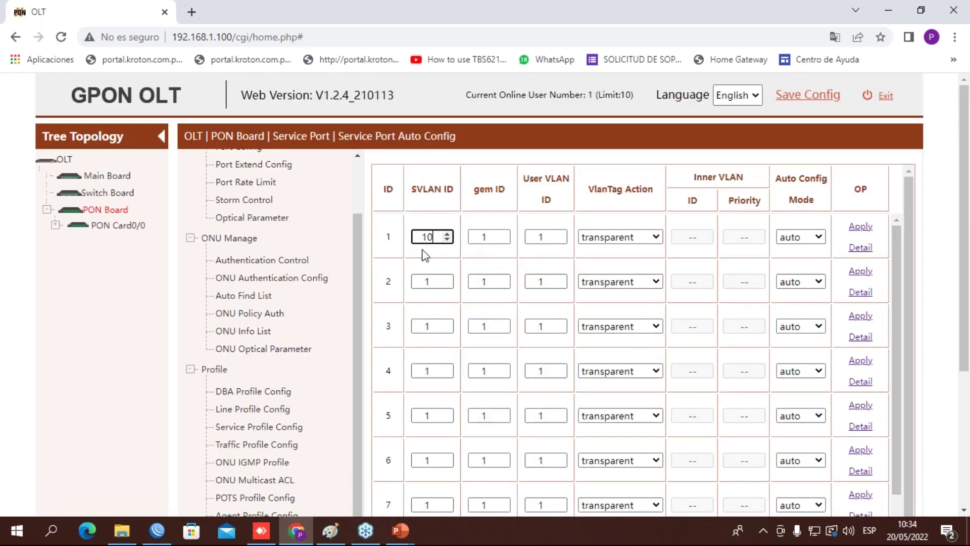
pyautogui.click(554, 237)
pyautogui.write('00')
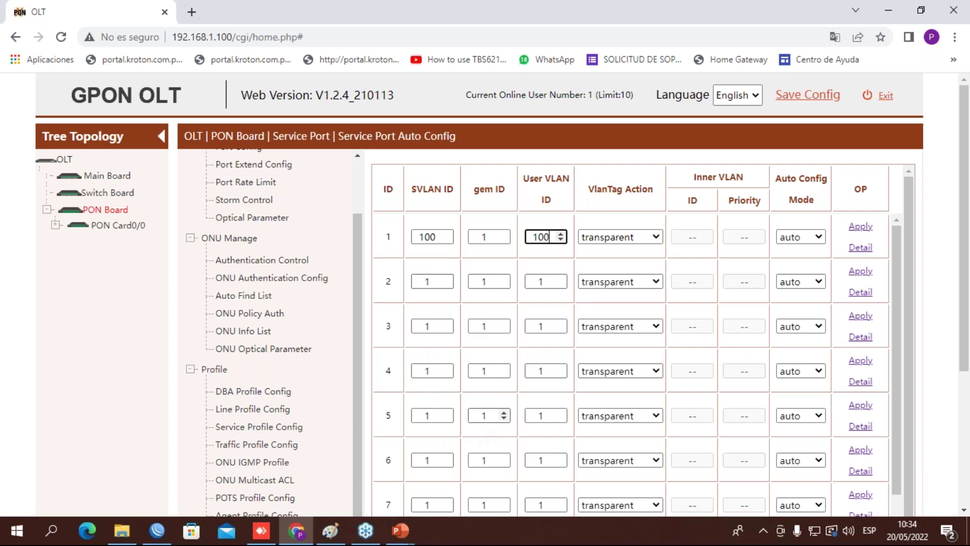
# Apply SVLAN 100 and user VLAN 100 to service port 1, retrying after the failed attempts
pyautogui.click(862, 232)
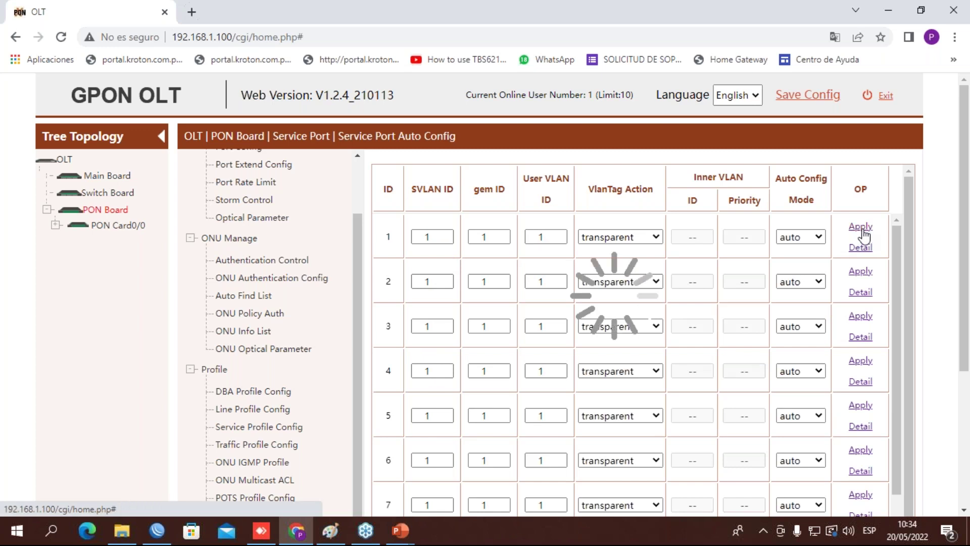
pyautogui.click(605, 118)
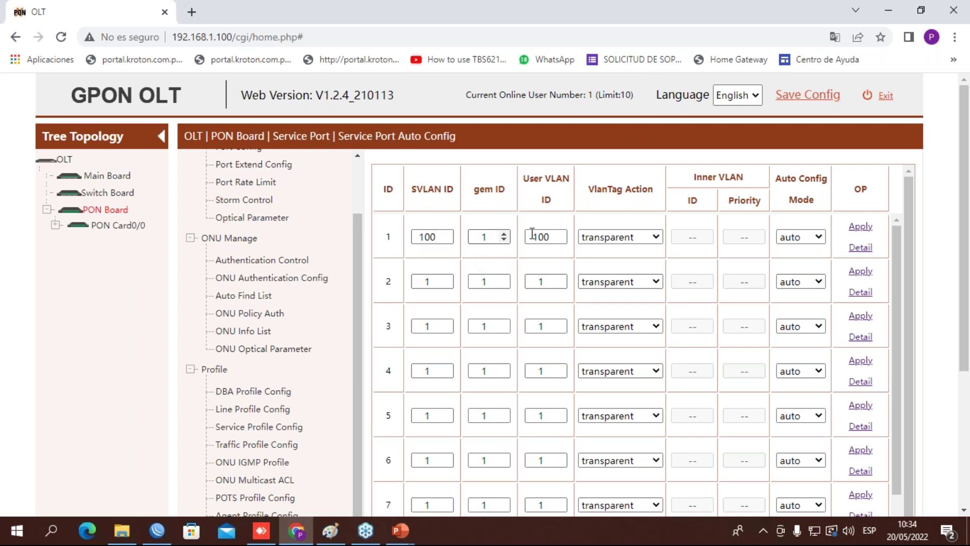
pyautogui.click(856, 228)
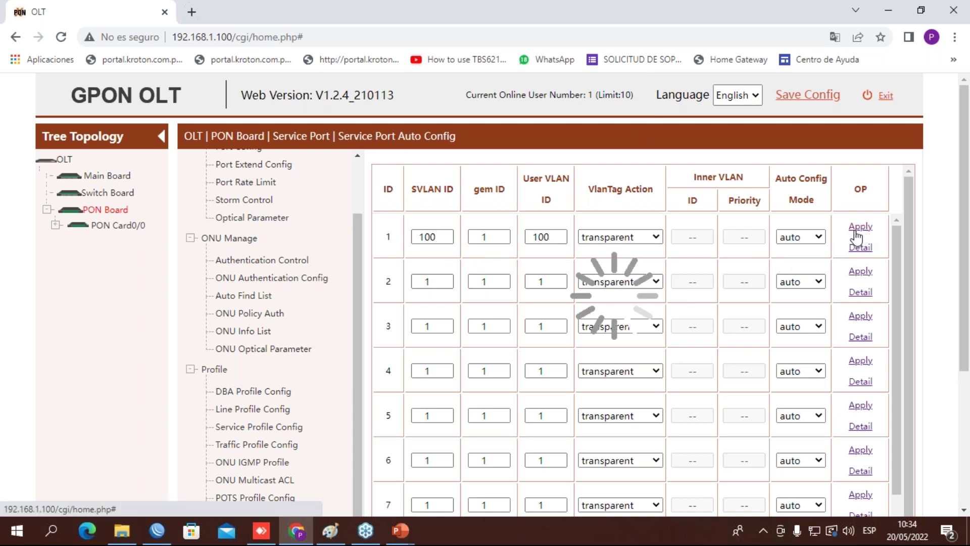
pyautogui.click(603, 118)
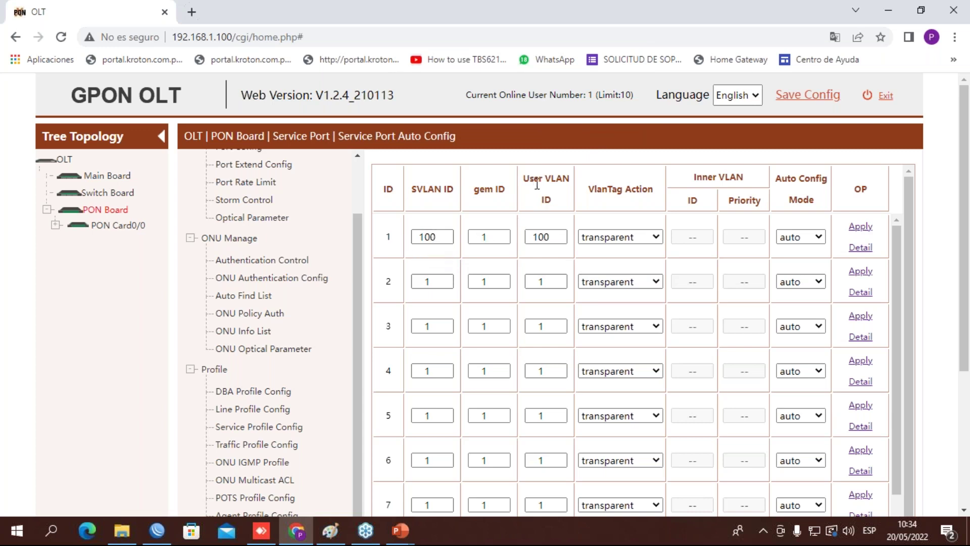
pyautogui.scroll(-2, 526, 229)
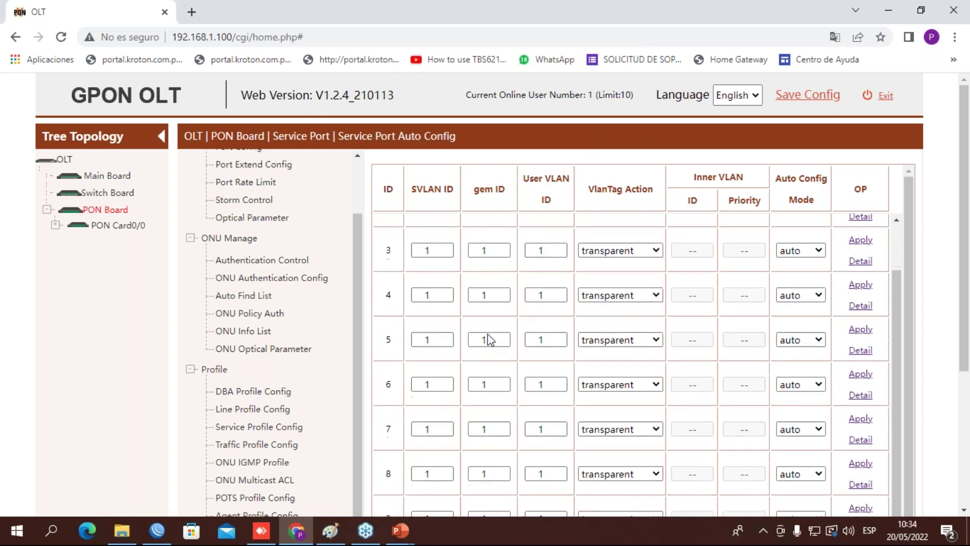
pyautogui.scroll(2, 758, 230)
pyautogui.click(860, 226)
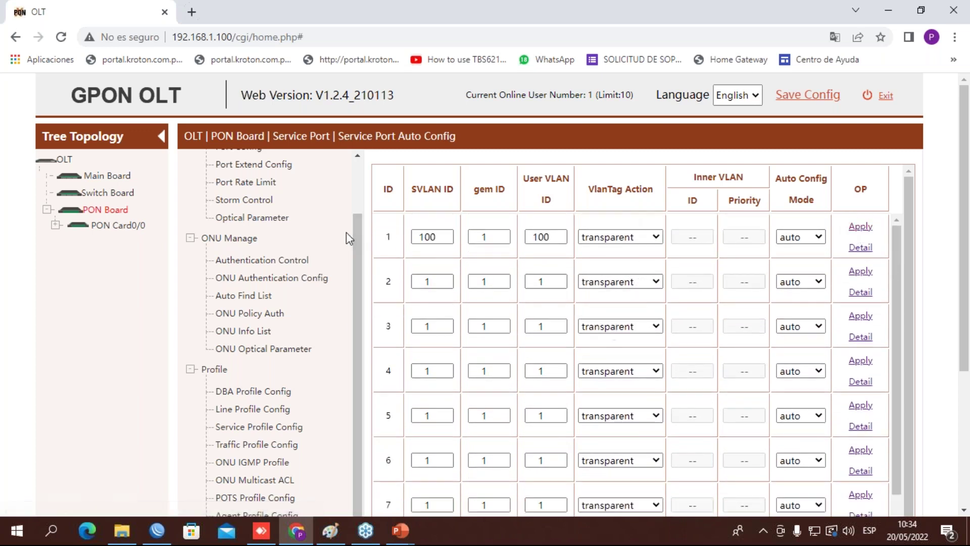
pyautogui.click(625, 123)
pyautogui.scroll(-4, 319, 309)
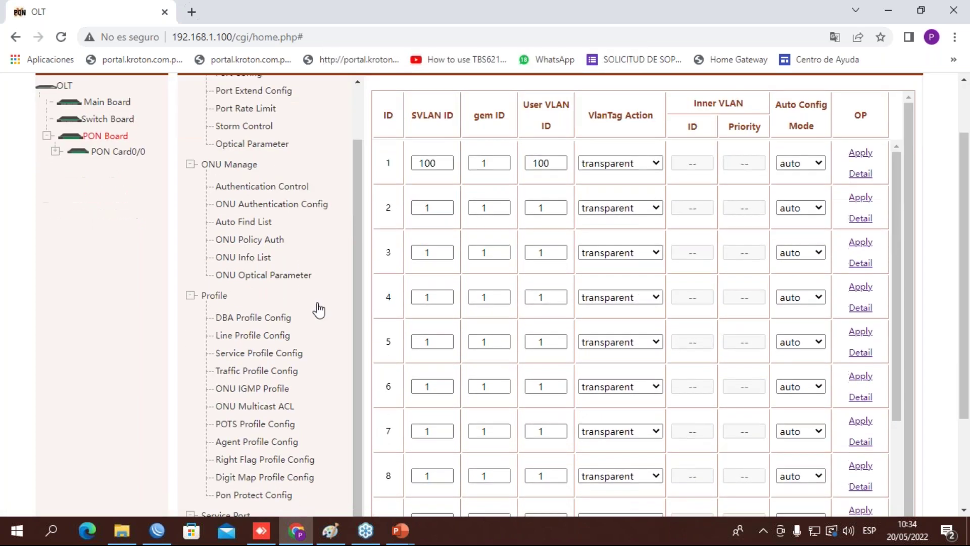
pyautogui.scroll(6, 313, 338)
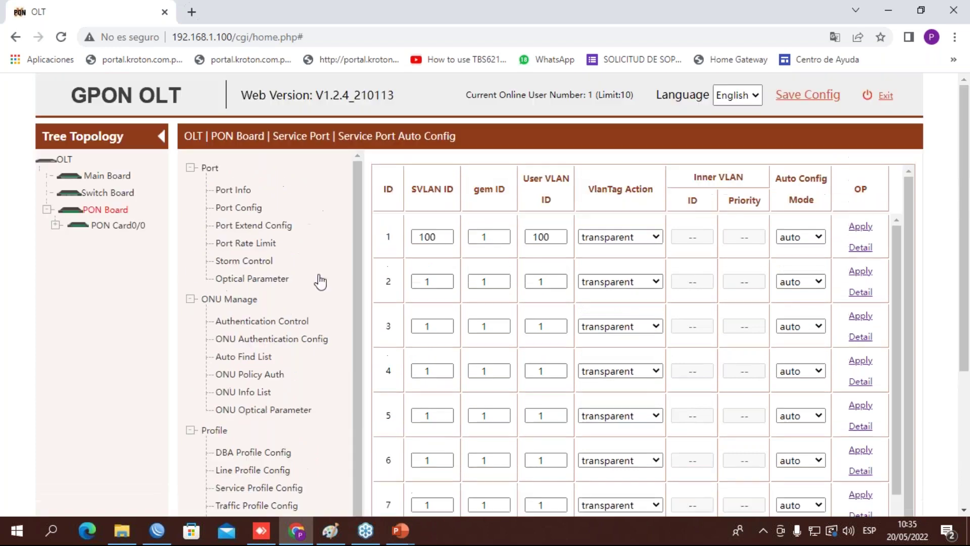
pyautogui.scroll(-2, 263, 253)
pyautogui.scroll(2, 263, 252)
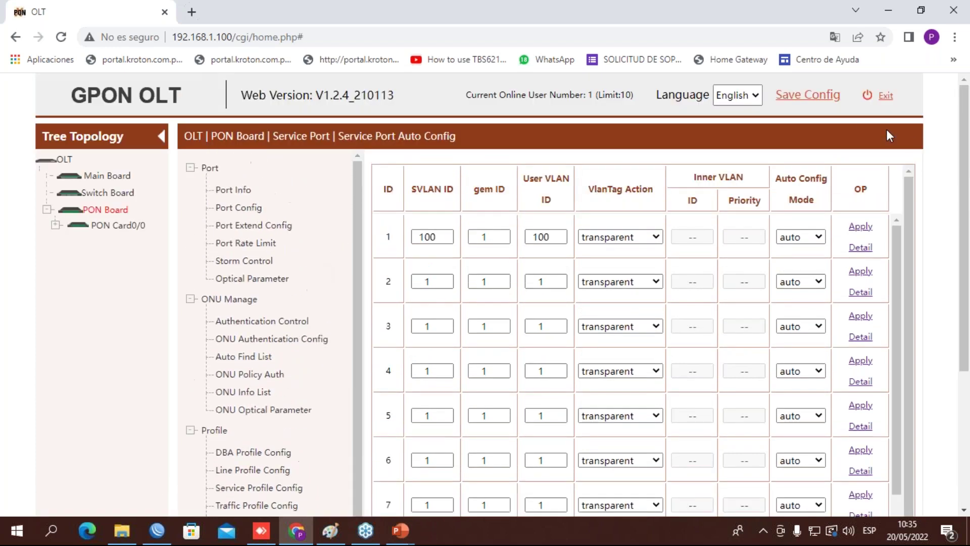
# Save the OLT configuration and confirm the save
pyautogui.click(805, 101)
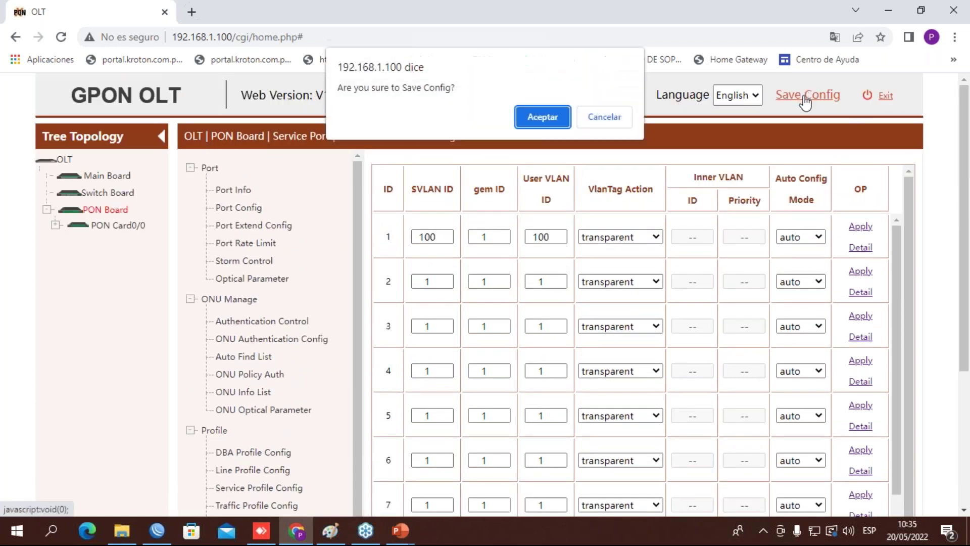
pyautogui.click(551, 115)
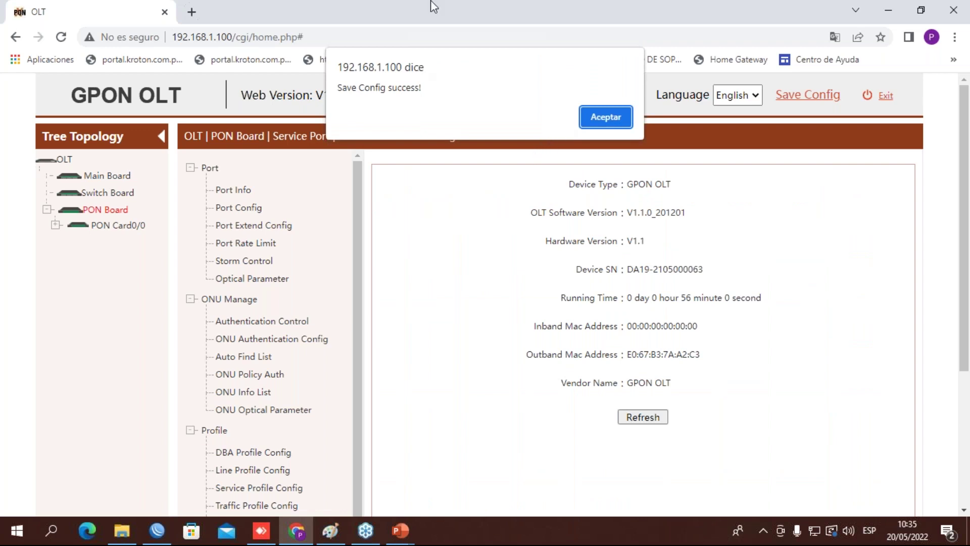
pyautogui.click(602, 113)
pyautogui.scroll(-2, 188, 245)
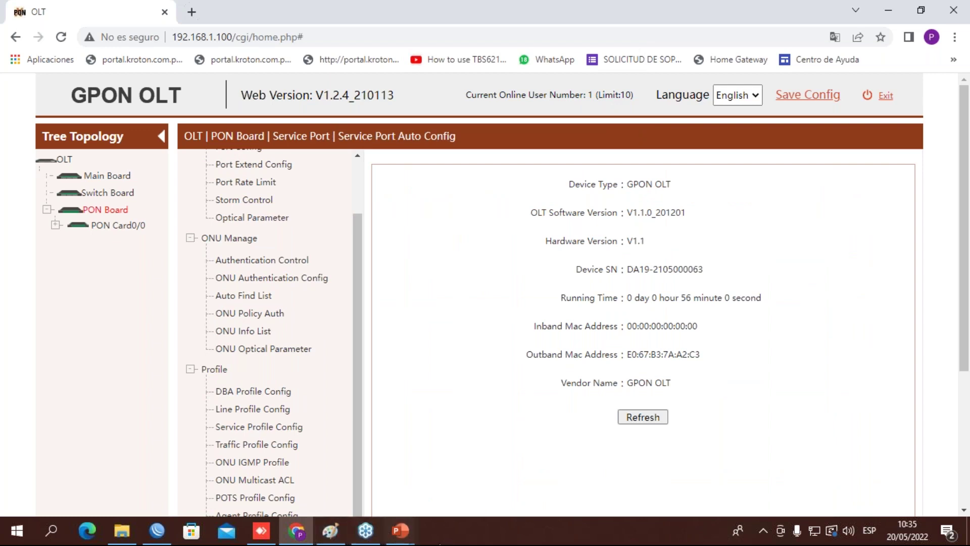
pyautogui.scroll(1, 235, 303)
pyautogui.scroll(1, 235, 303)
# View lineprofile_0's gem map details to confirm VLAN 100, then return and open Main Board
pyautogui.click(263, 471)
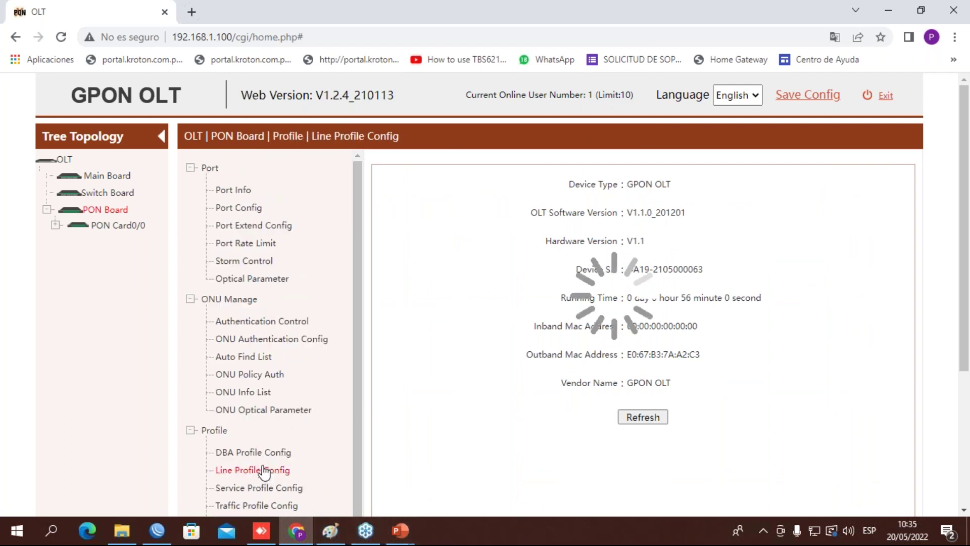
pyautogui.click(271, 453)
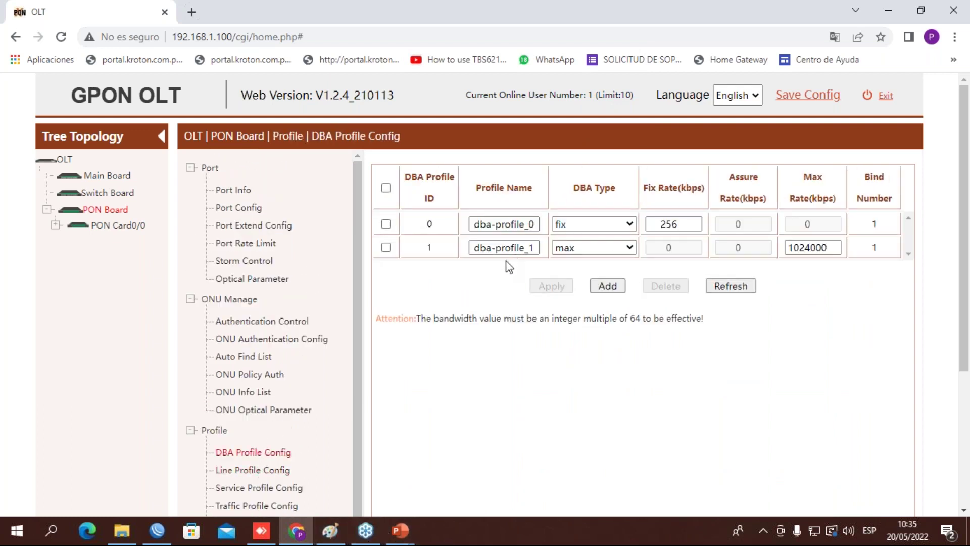
pyautogui.click(260, 470)
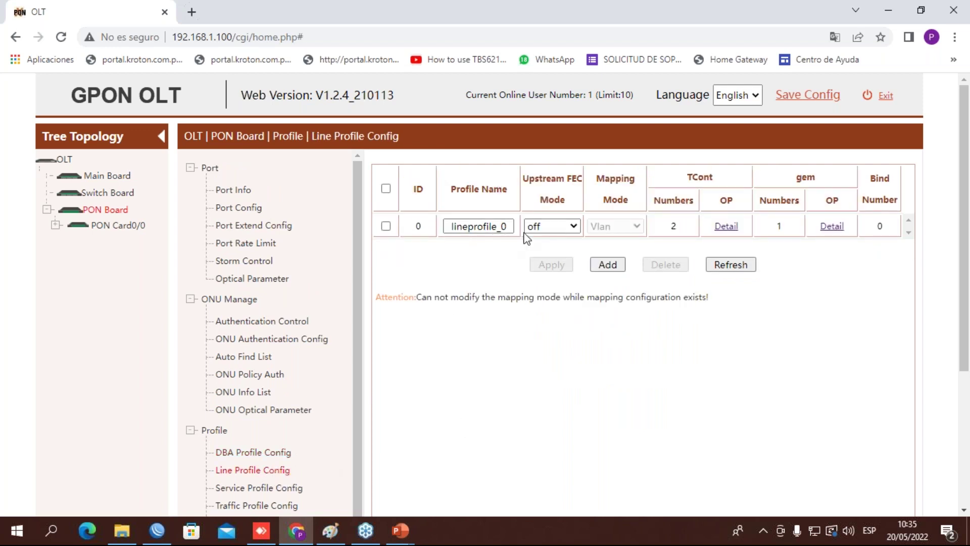
pyautogui.click(843, 229)
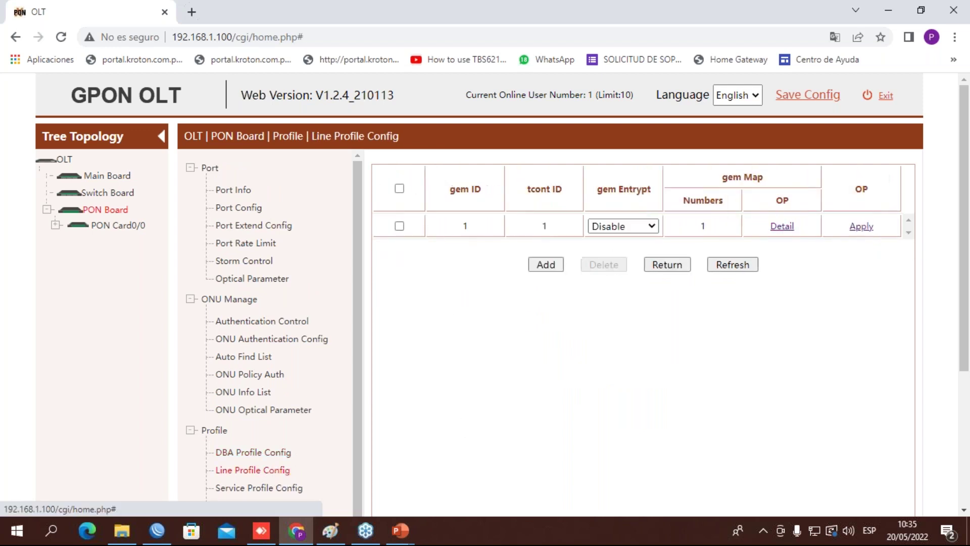
pyautogui.click(784, 227)
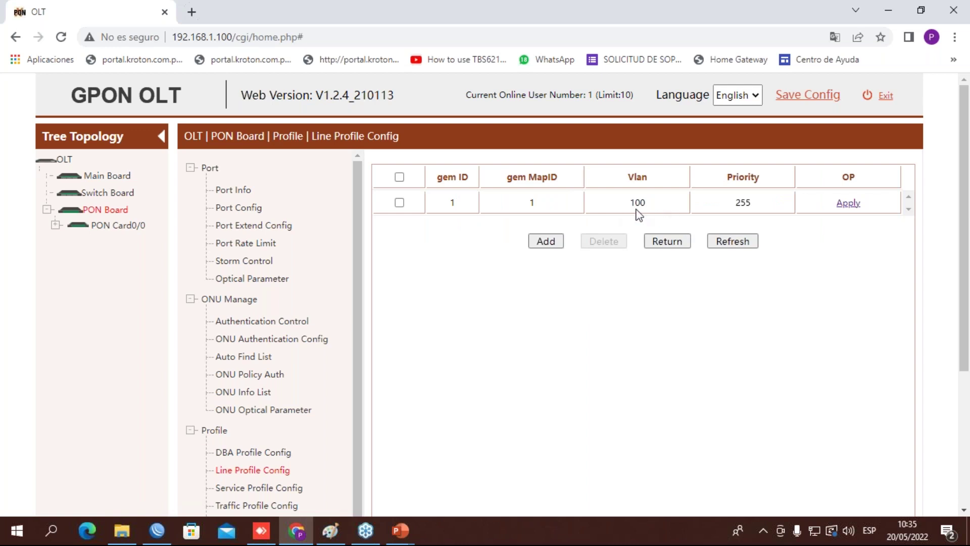
pyautogui.click(660, 239)
pyautogui.click(664, 275)
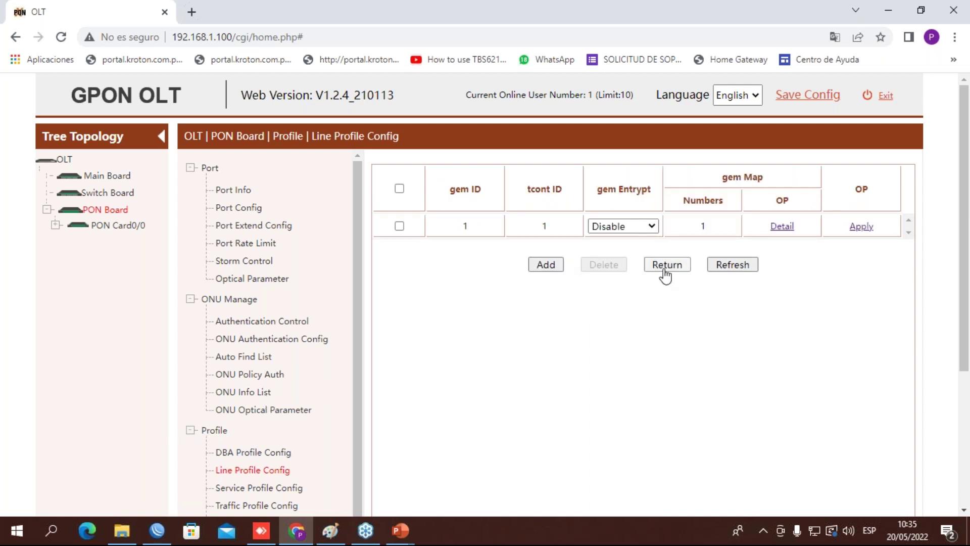
pyautogui.click(96, 178)
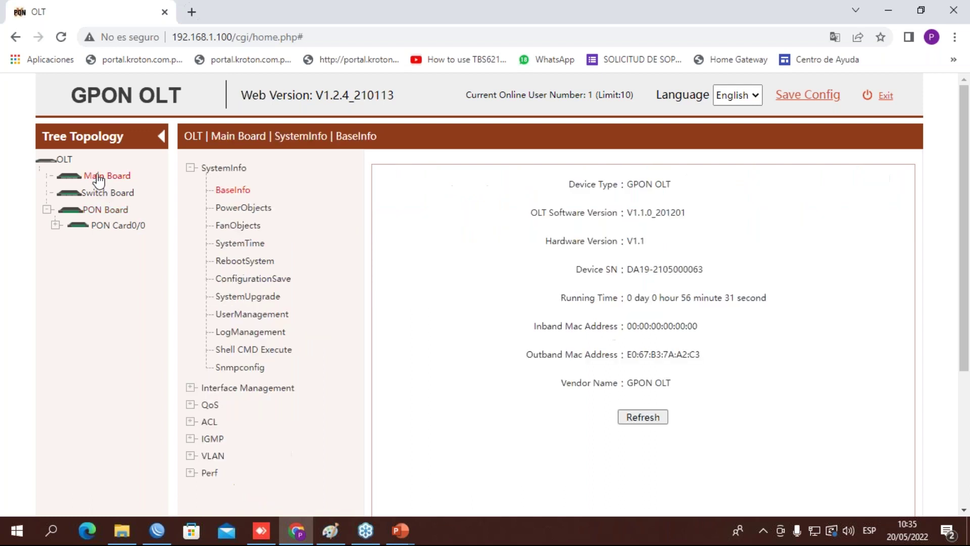
# Confirm GE0/0/1 stays in Trunk mode with vlan99 and vlan100 tagged, then expand Interface Management
pyautogui.moveTo(219, 438); pyautogui.dragTo(214, 443)
pyautogui.click(213, 455)
pyautogui.click(248, 311)
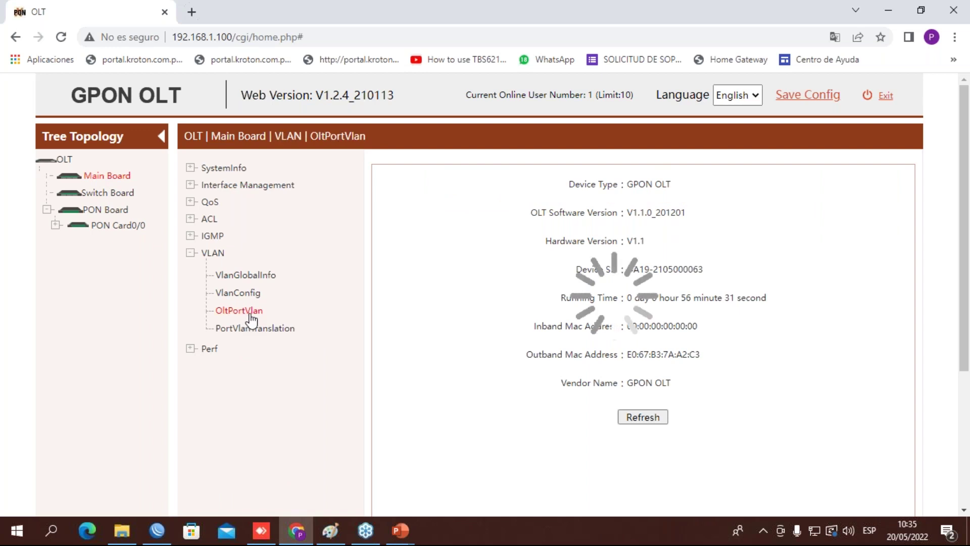
pyautogui.click(741, 202)
pyautogui.click(747, 224)
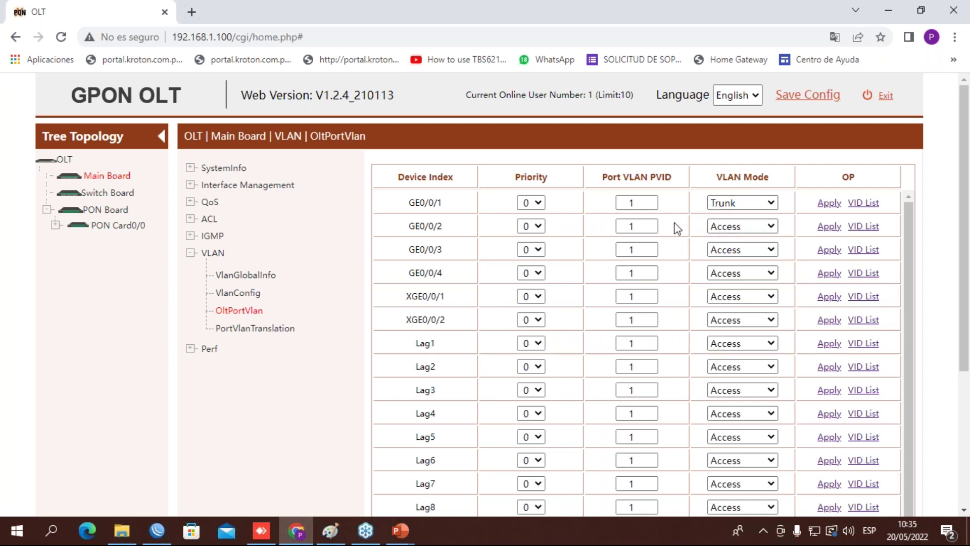
pyautogui.click(232, 294)
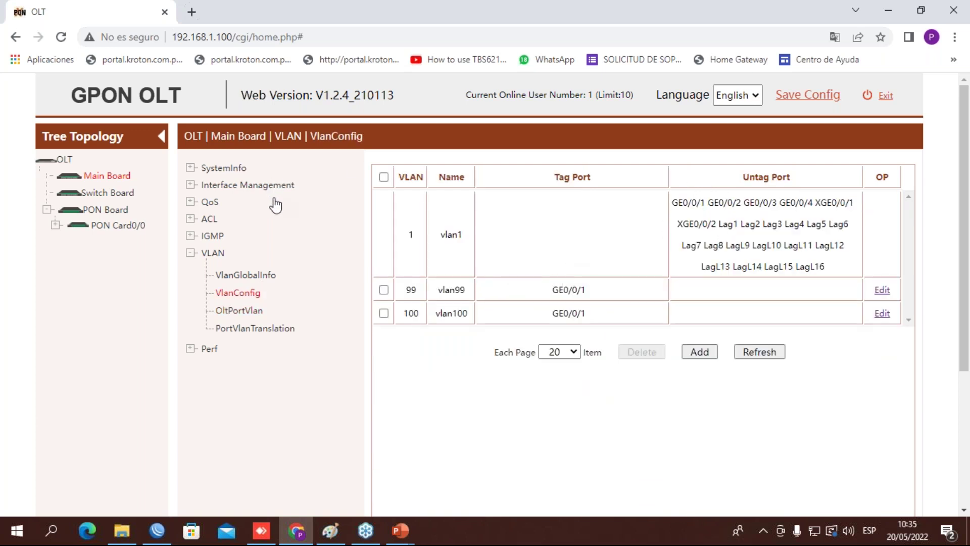
pyautogui.click(260, 188)
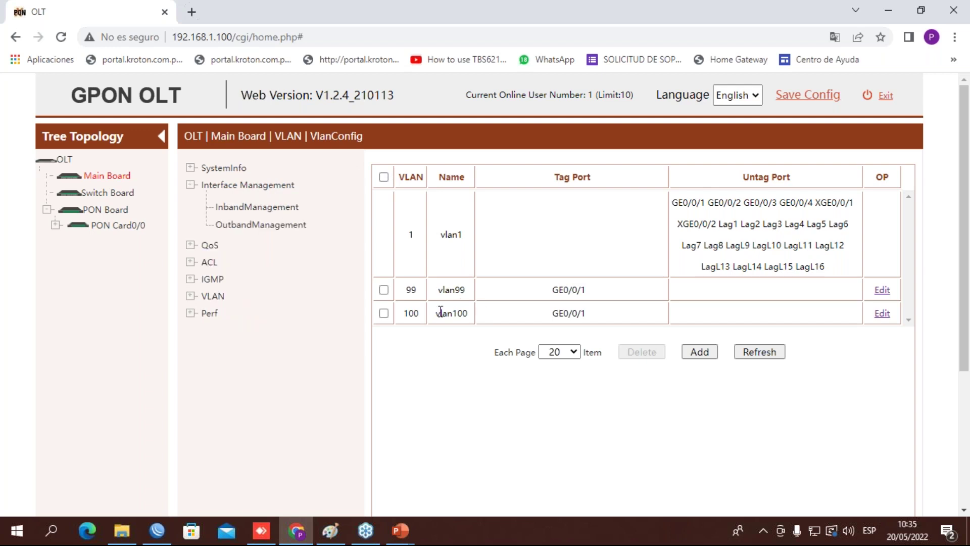
# Try setting the in-band gateway to 192.168.99.1, which triggers a vlanif warning
pyautogui.click(254, 208)
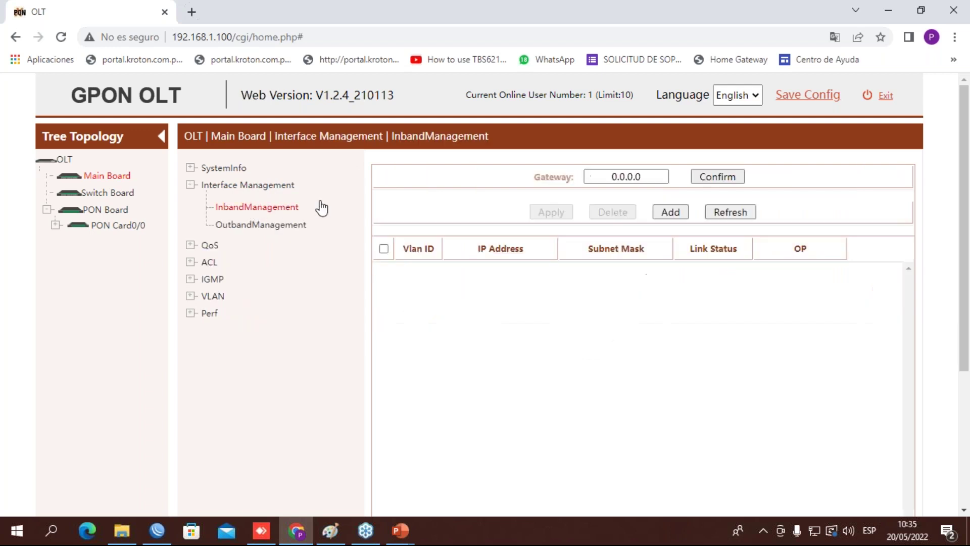
pyautogui.moveTo(657, 176); pyautogui.dragTo(362, 185)
pyautogui.write('192.168.99.1')
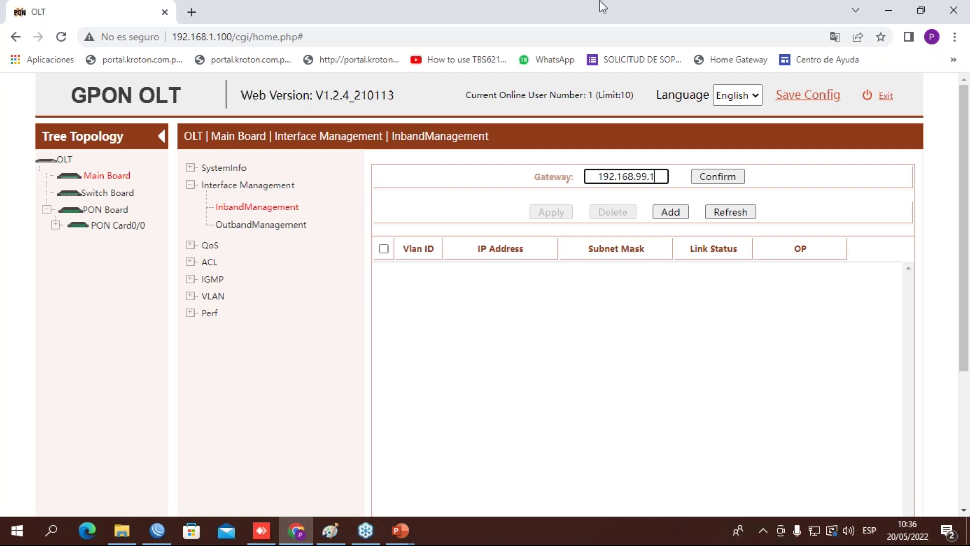
pyautogui.click(722, 183)
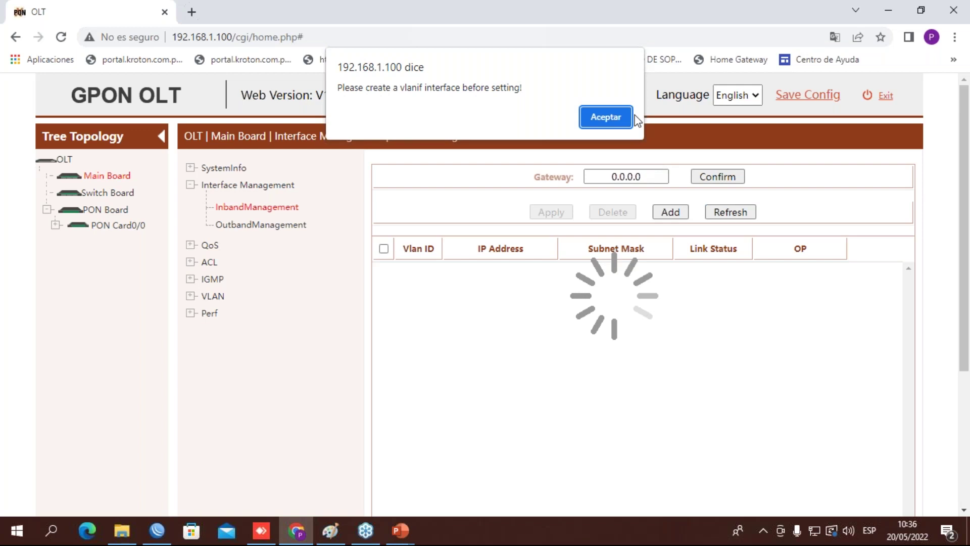
pyautogui.click(611, 117)
# Add an inband interface on VLAN 99 with IP 192.168.99.2 and mask 255.255.255.252
pyautogui.click(670, 211)
pyautogui.click(661, 252)
pyautogui.write('99')
pyautogui.press('Tab')
pyautogui.write('192.168.')
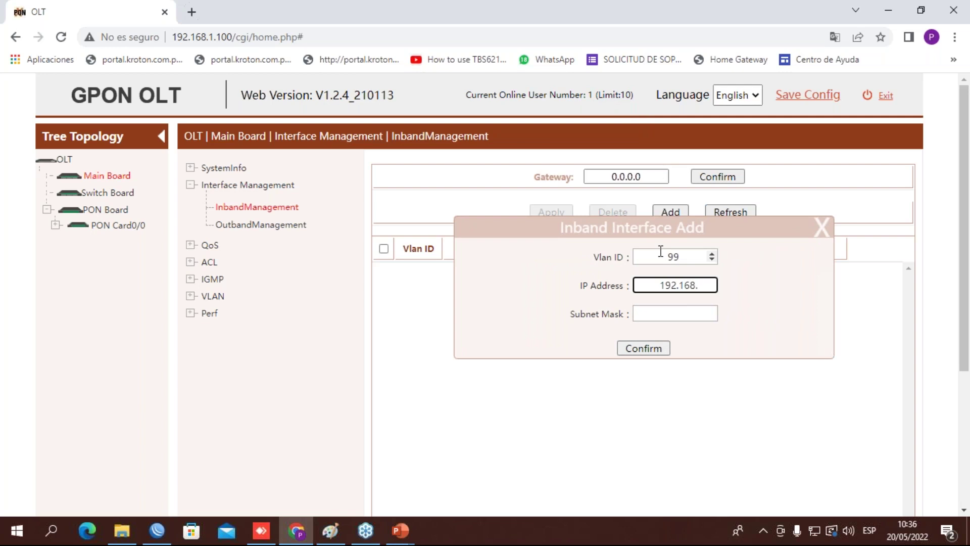
pyautogui.write('99.2')
pyautogui.press('Tab')
pyautogui.write('255.255.255.3')
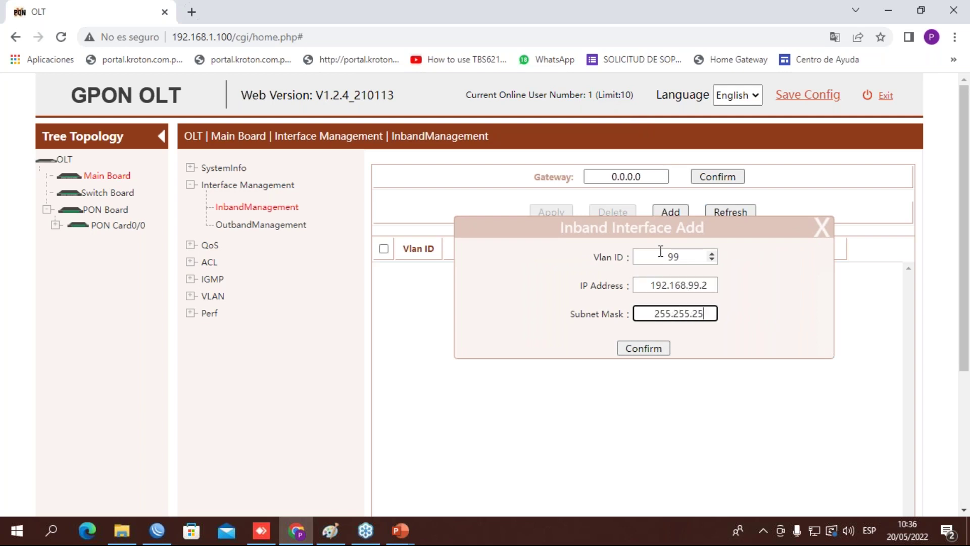
pyautogui.press('BackSpace')
pyautogui.write('252')
pyautogui.click(637, 346)
pyautogui.click(608, 108)
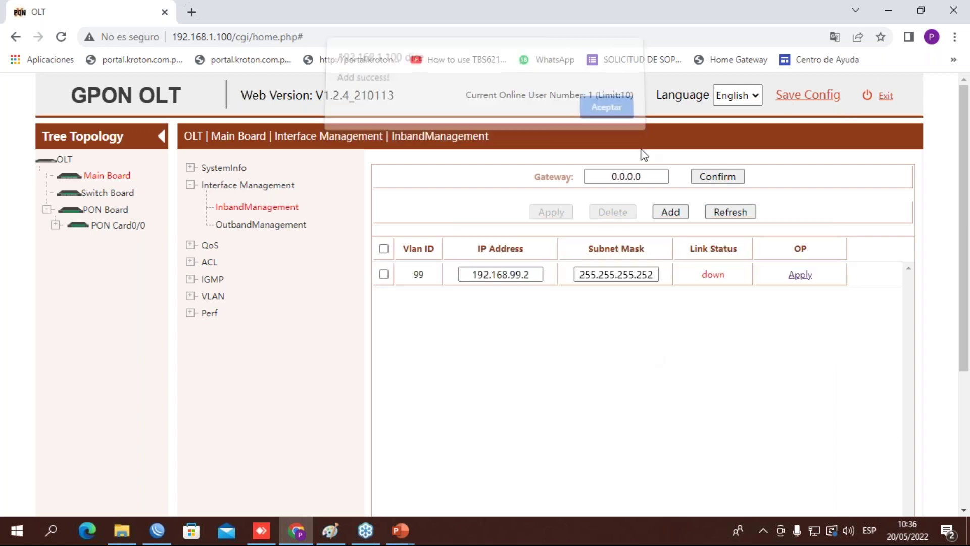
# Set the in-band gateway to 192.168.99.1
pyautogui.write('192.')
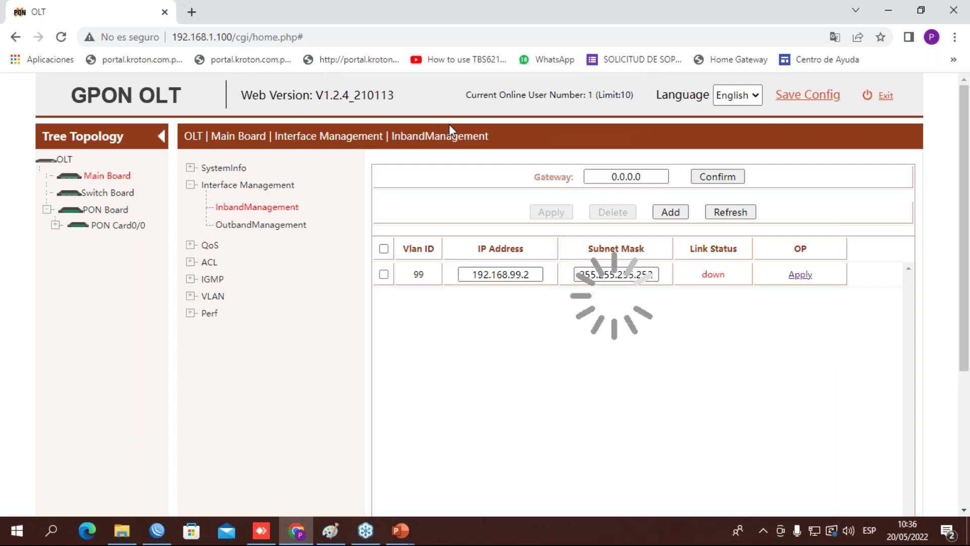
pyautogui.click(654, 175)
pyautogui.write('192.168.9')
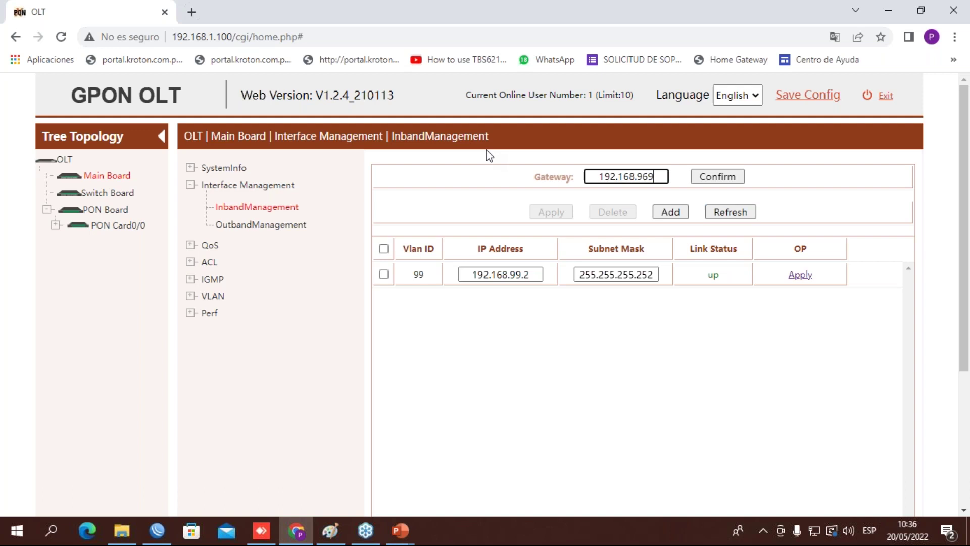
pyautogui.write('9.1')
pyautogui.click(709, 178)
pyautogui.click(606, 109)
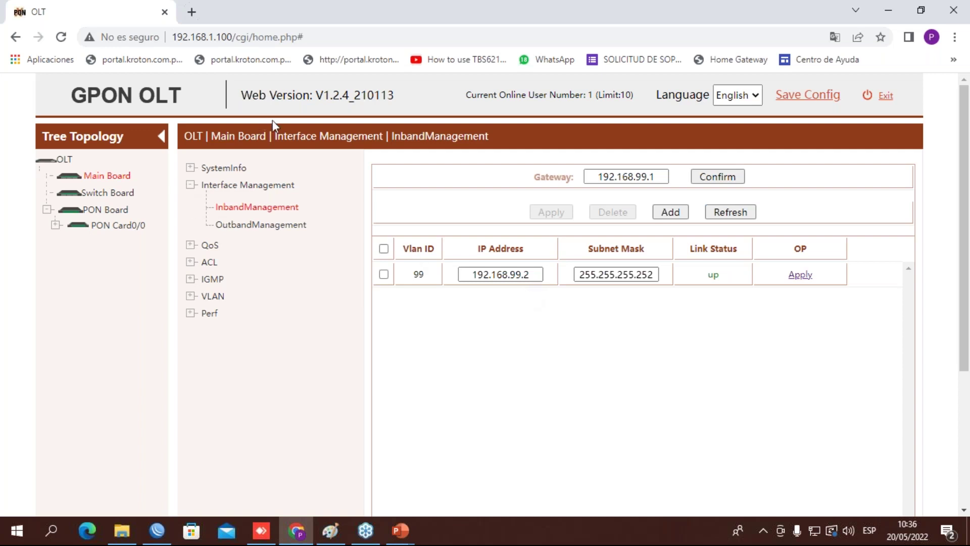
# Save the OLT configuration and confirm
pyautogui.moveTo(533, 272); pyautogui.dragTo(459, 268)
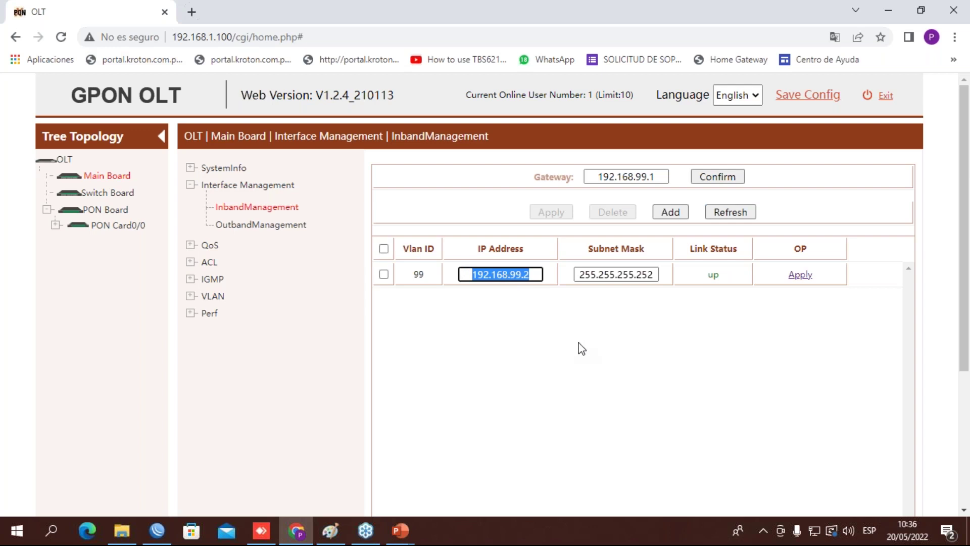
pyautogui.click(546, 343)
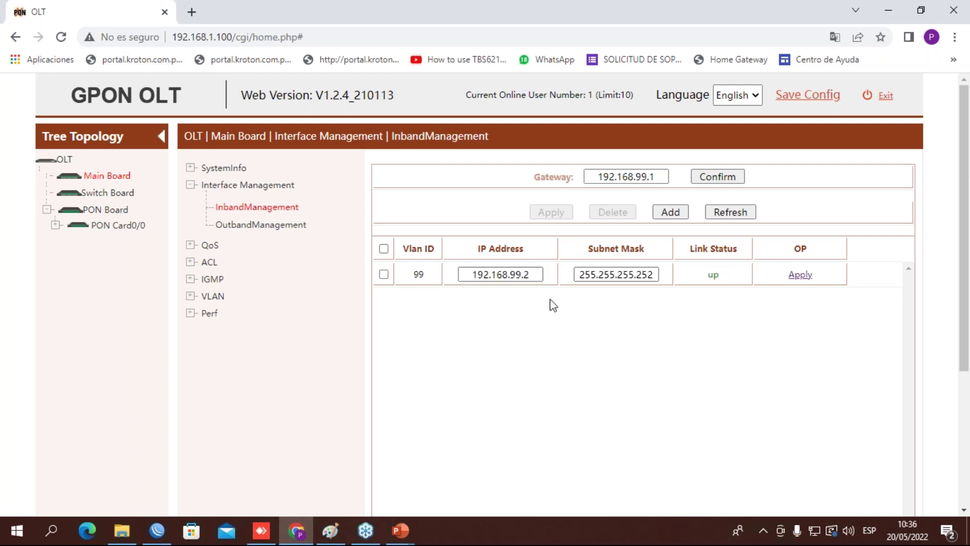
pyautogui.click(795, 101)
pyautogui.click(535, 115)
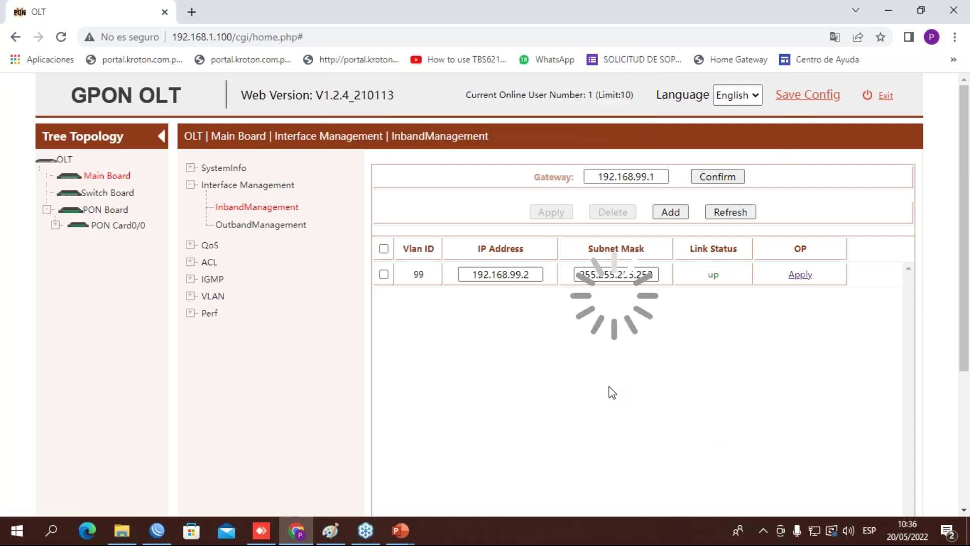
pyautogui.click(593, 125)
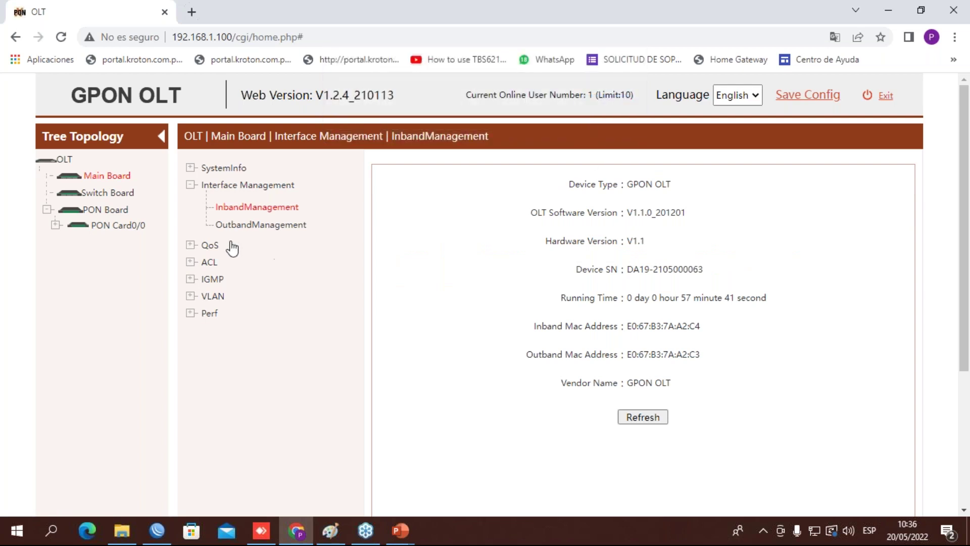
# Add vlan200 with GE0/0/1 as a tagged port alongside vlan99 and vlan100
pyautogui.click(212, 296)
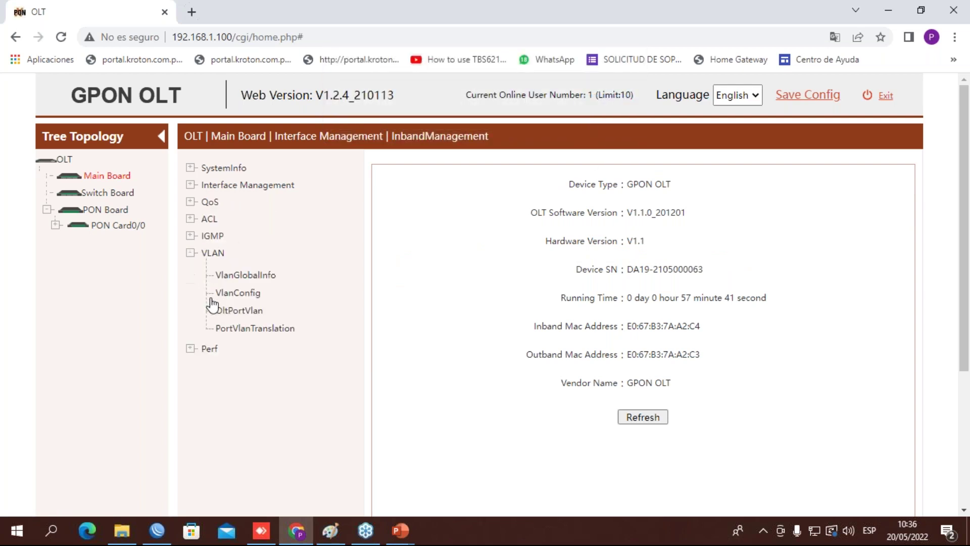
pyautogui.click(232, 310)
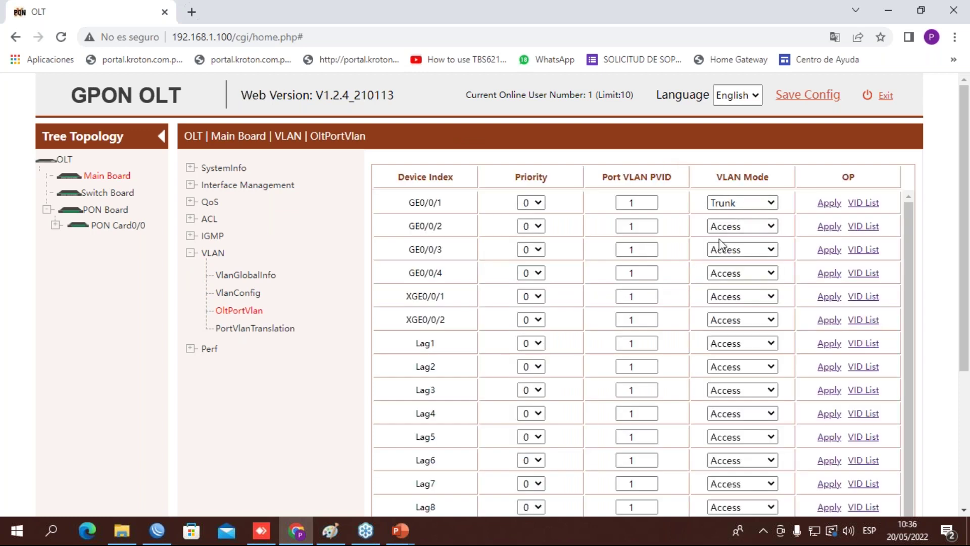
pyautogui.click(235, 293)
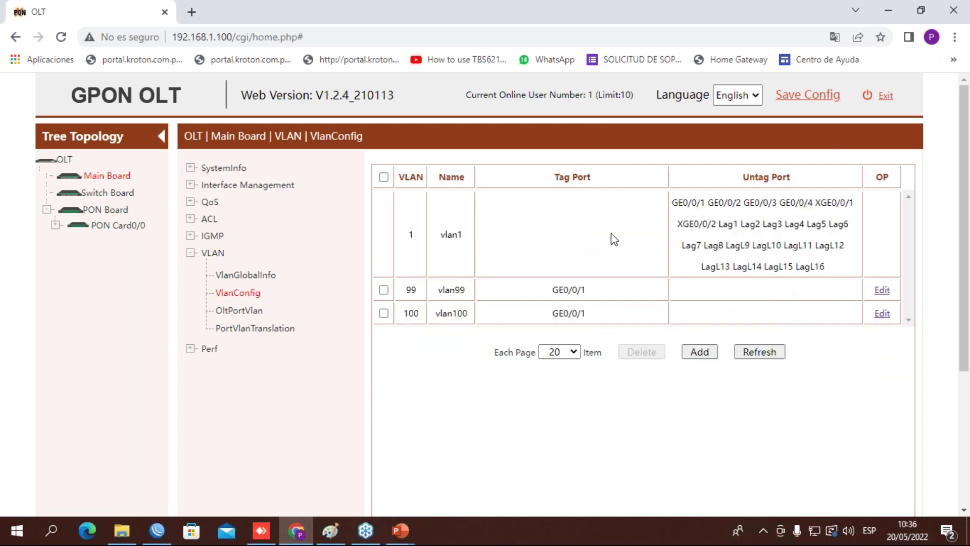
pyautogui.click(700, 352)
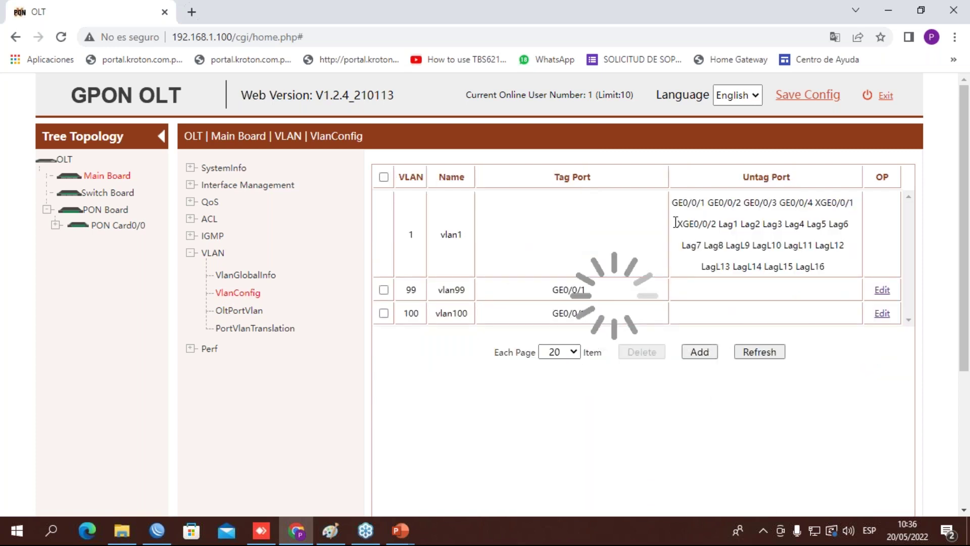
pyautogui.click(669, 181)
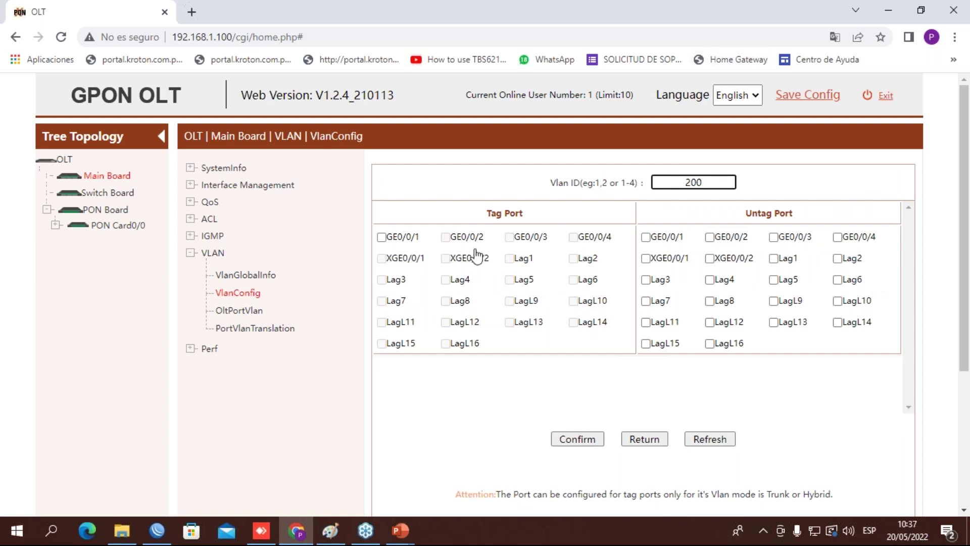
pyautogui.click(381, 237)
pyautogui.click(576, 439)
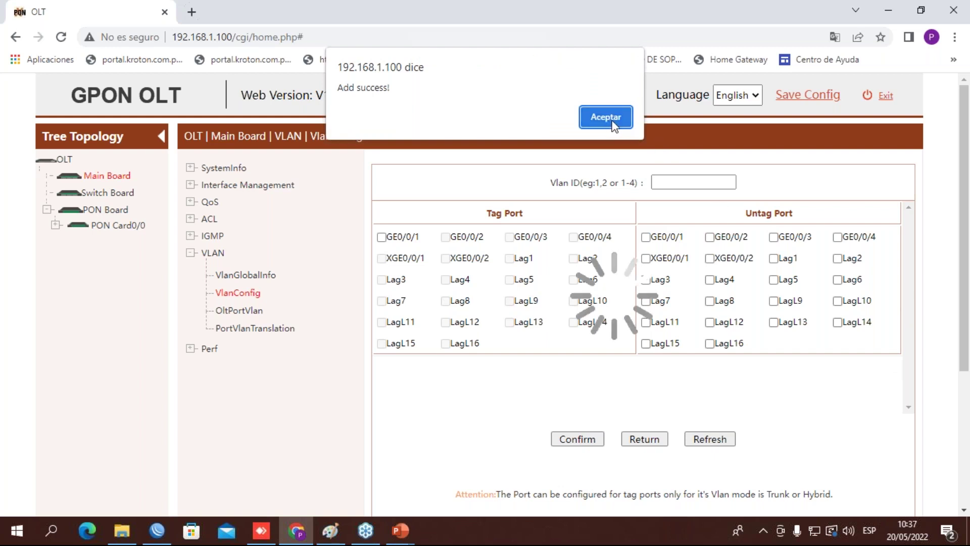
pyautogui.click(607, 126)
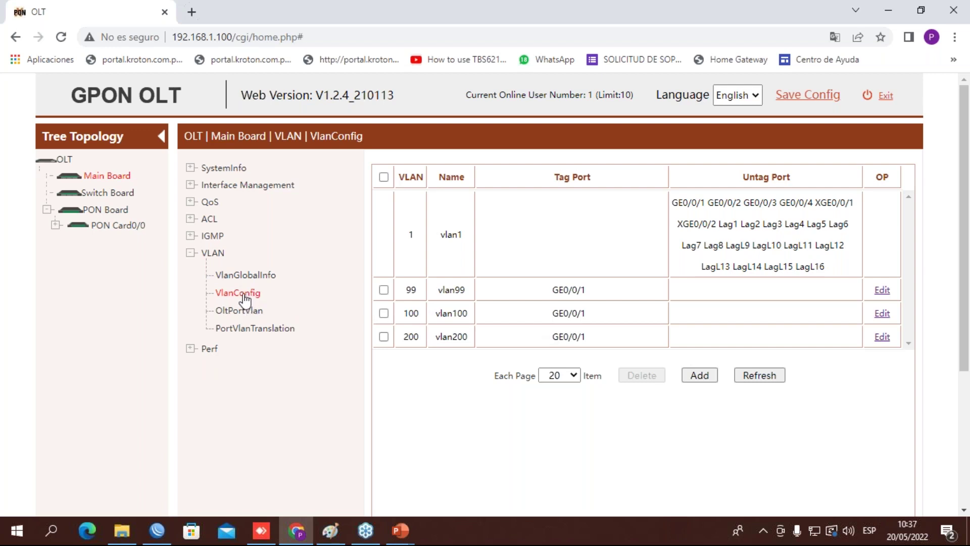
pyautogui.click(106, 212)
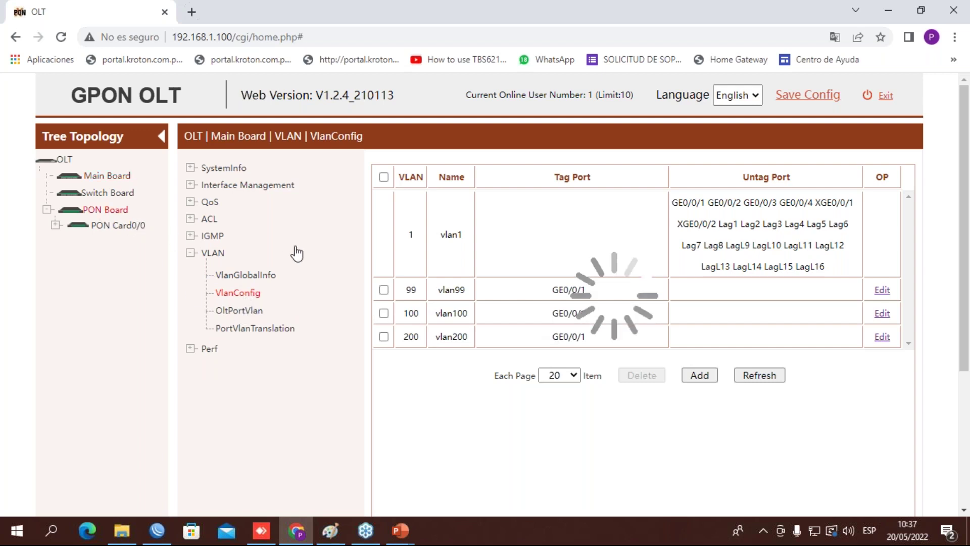
# Check that the line profile's gem mapping uses VLAN 100
pyautogui.scroll(-3, 285, 364)
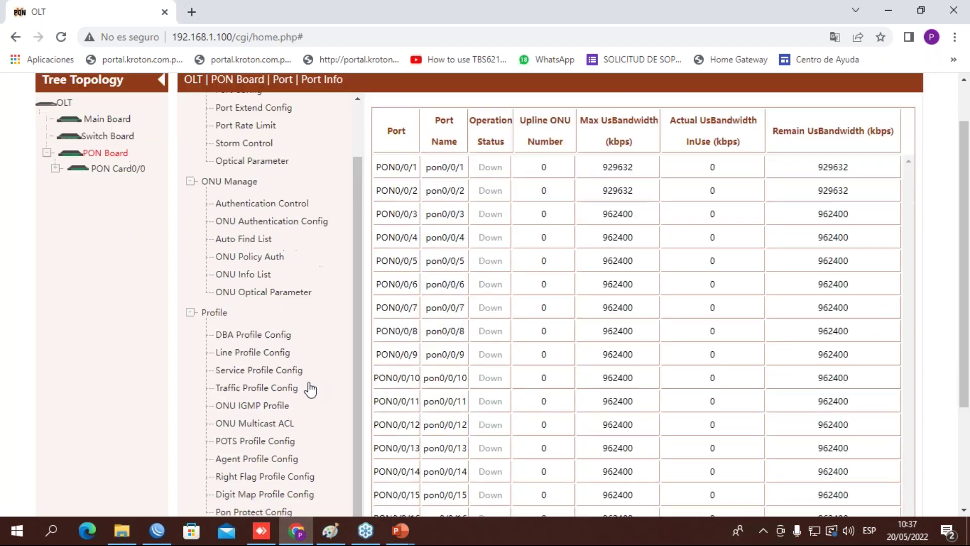
pyautogui.click(273, 341)
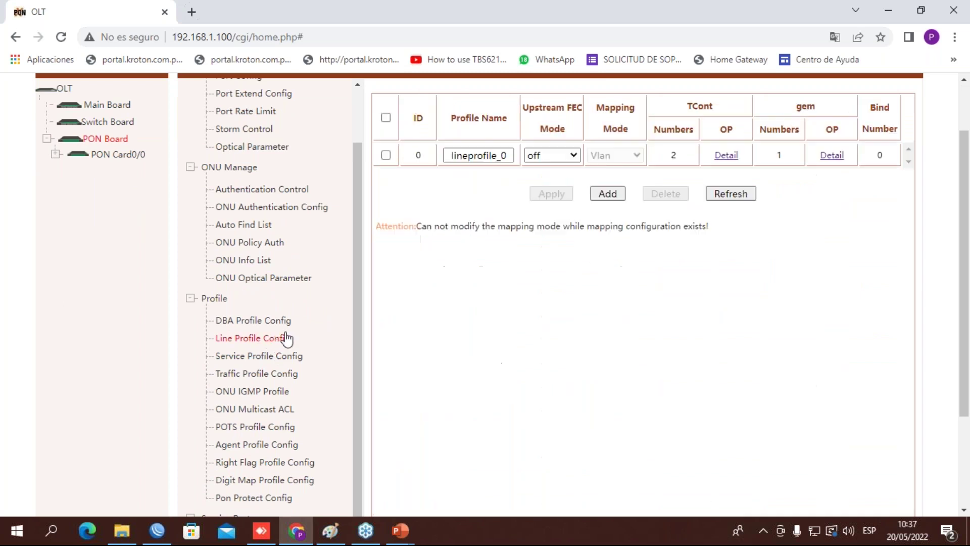
pyautogui.click(831, 155)
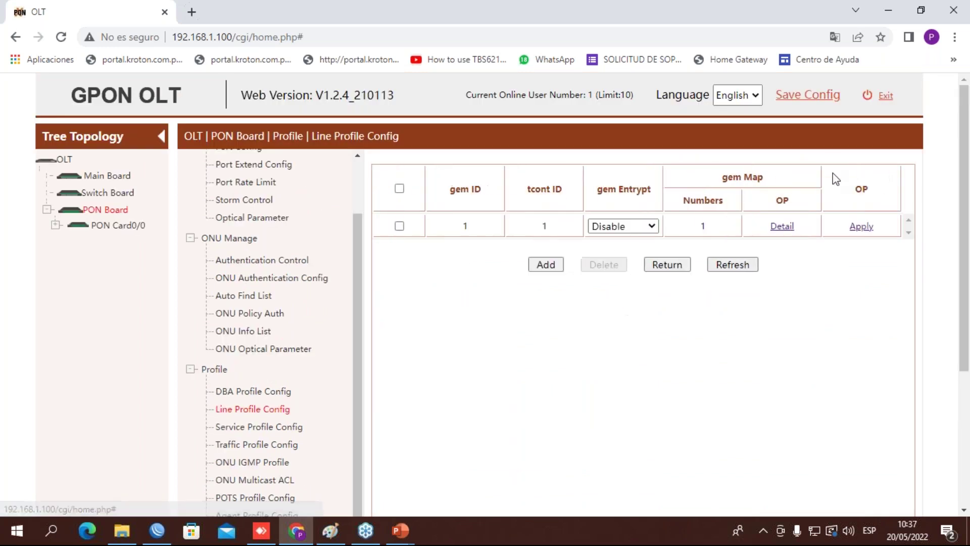
pyautogui.click(782, 226)
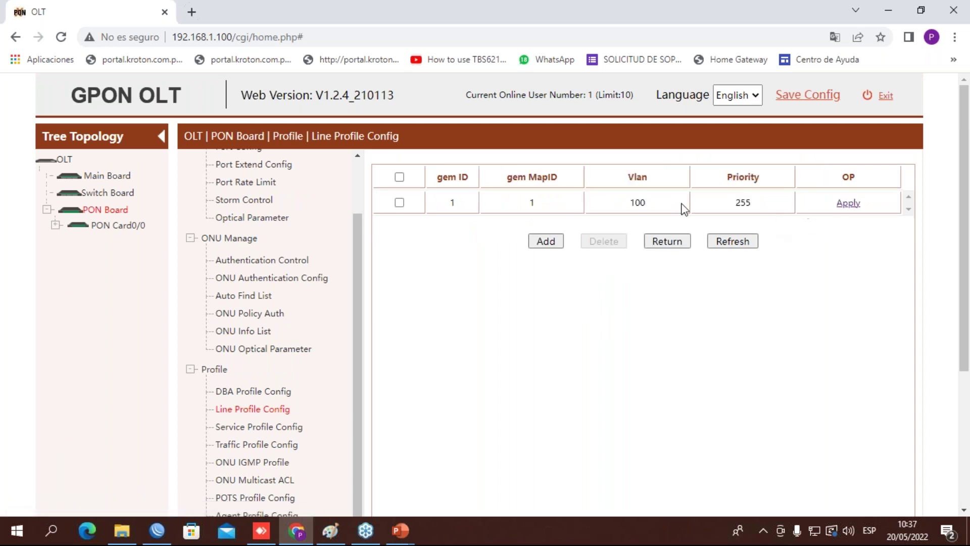
pyautogui.click(666, 241)
# Show the Service Port Auto Config page where entry 1 maps SVLAN 100 to user VLAN 100
pyautogui.scroll(-3, 273, 349)
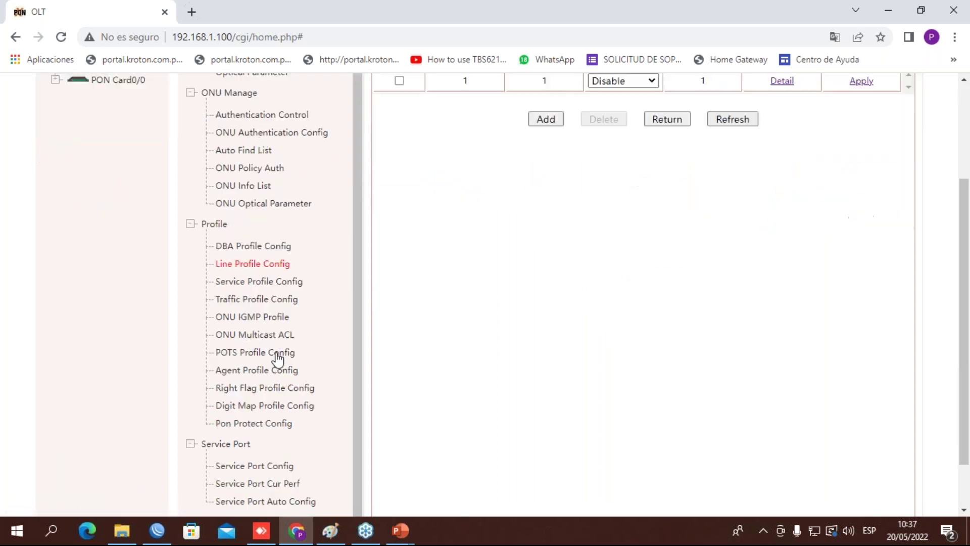
pyautogui.scroll(-1, 262, 444)
pyautogui.click(273, 446)
pyautogui.scroll(1, 559, 326)
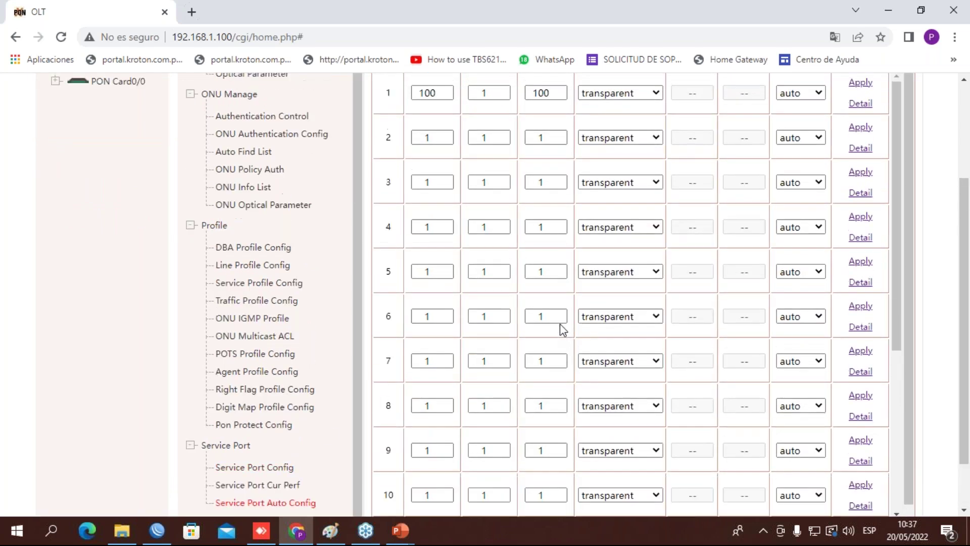
pyautogui.scroll(3, 563, 329)
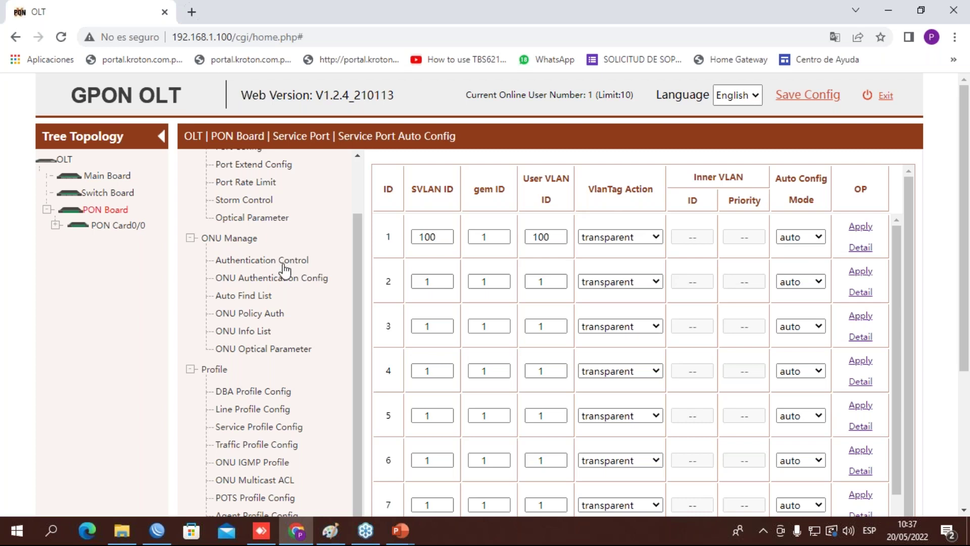
pyautogui.scroll(-3, 281, 270)
pyautogui.scroll(4, 224, 233)
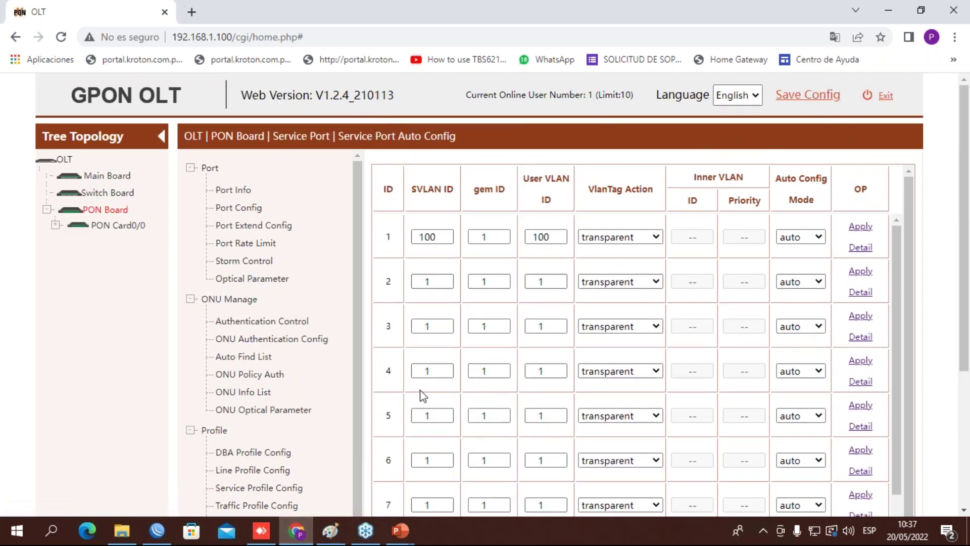
pyautogui.click(402, 532)
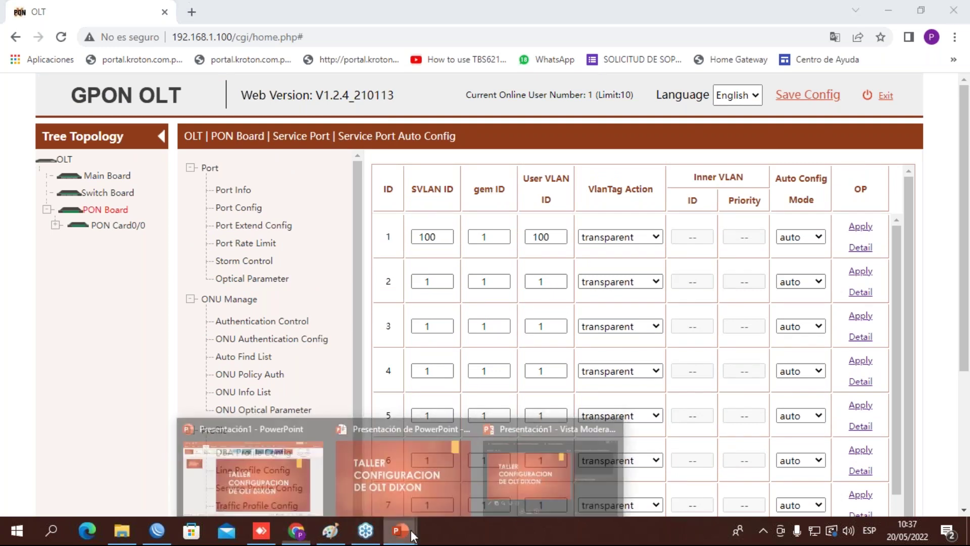
# Draw rectangles around the OLT and ONU areas in the Paint network diagram
pyautogui.click(331, 531)
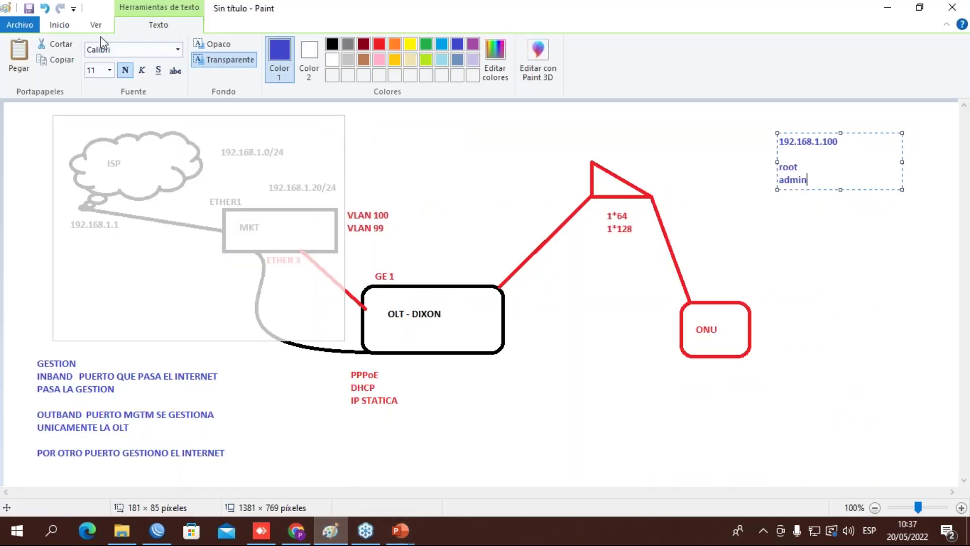
pyautogui.click(461, 201)
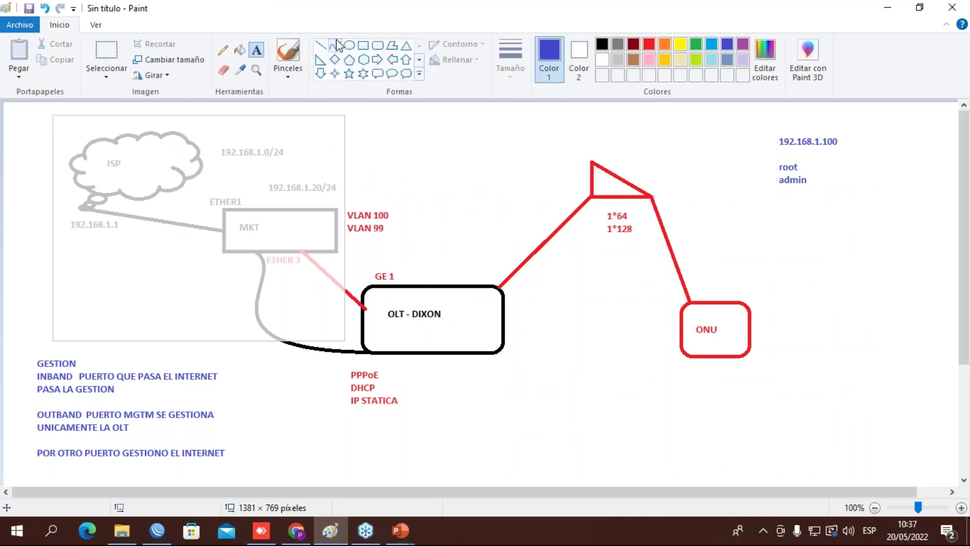
pyautogui.click(364, 45)
pyautogui.moveTo(336, 187); pyautogui.dragTo(552, 449)
pyautogui.click(509, 119)
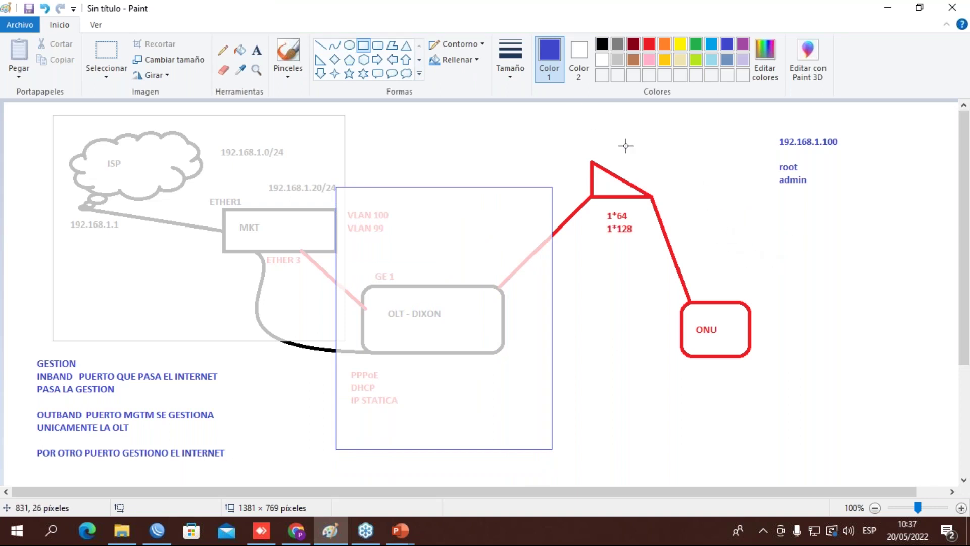
pyautogui.moveTo(658, 242); pyautogui.dragTo(847, 435)
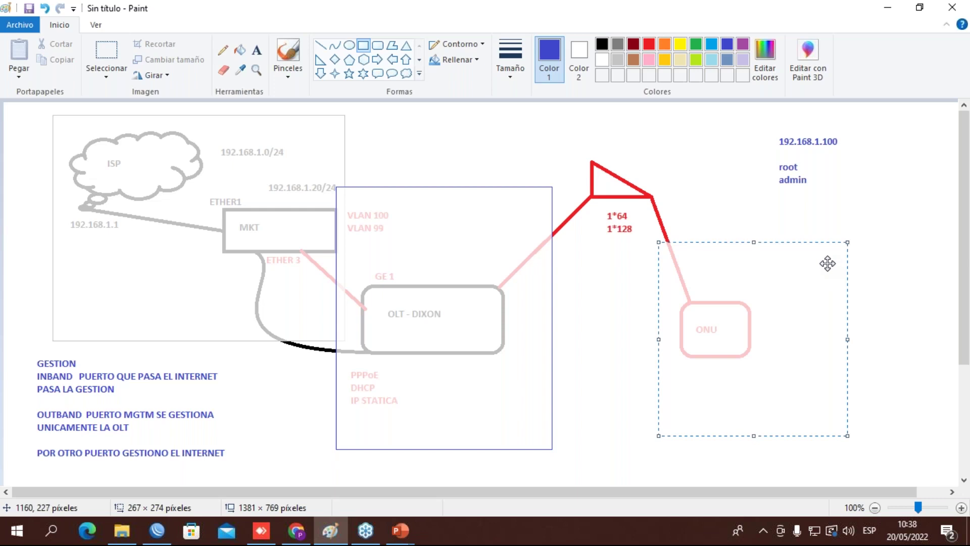
pyautogui.click(774, 239)
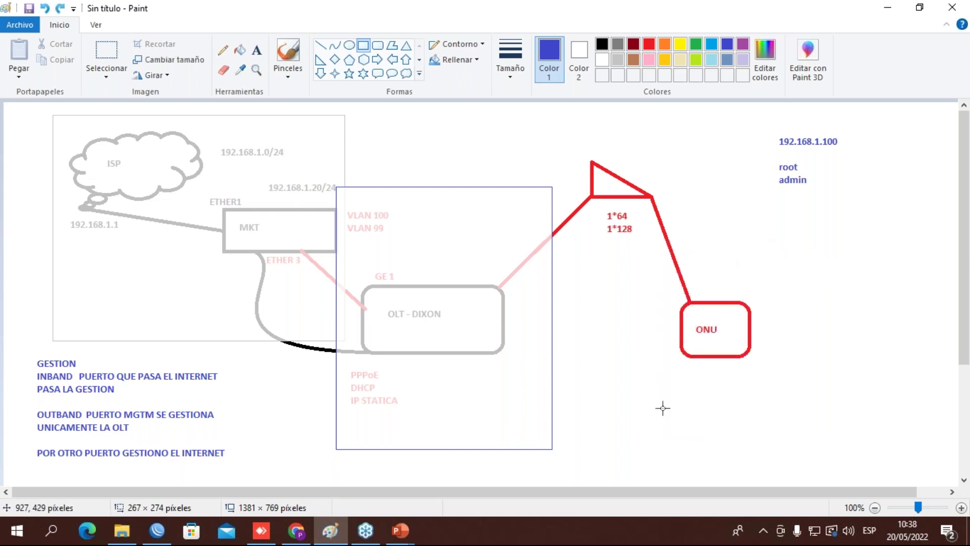
# Add a second ONU login pair (ISP admin username and password) below the first credentials
pyautogui.click(257, 50)
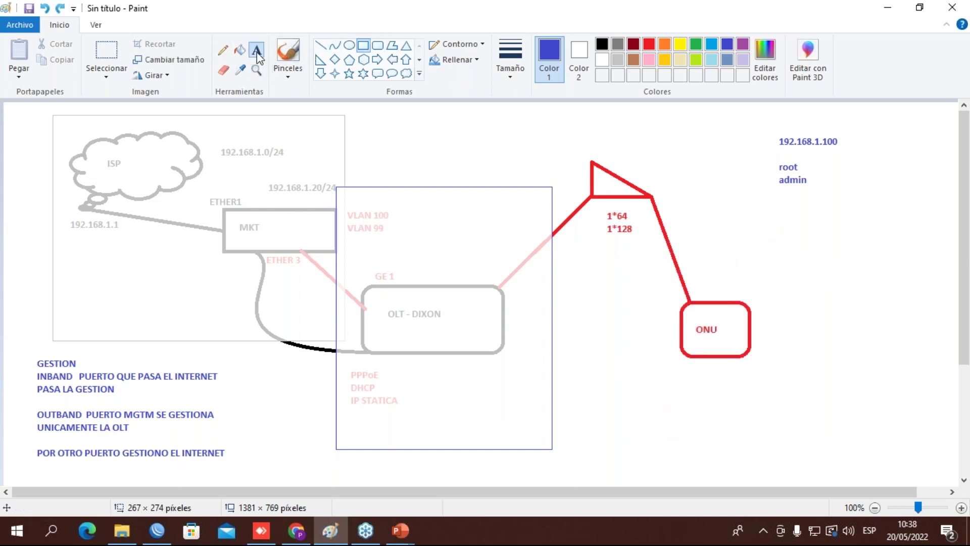
pyautogui.click(684, 374)
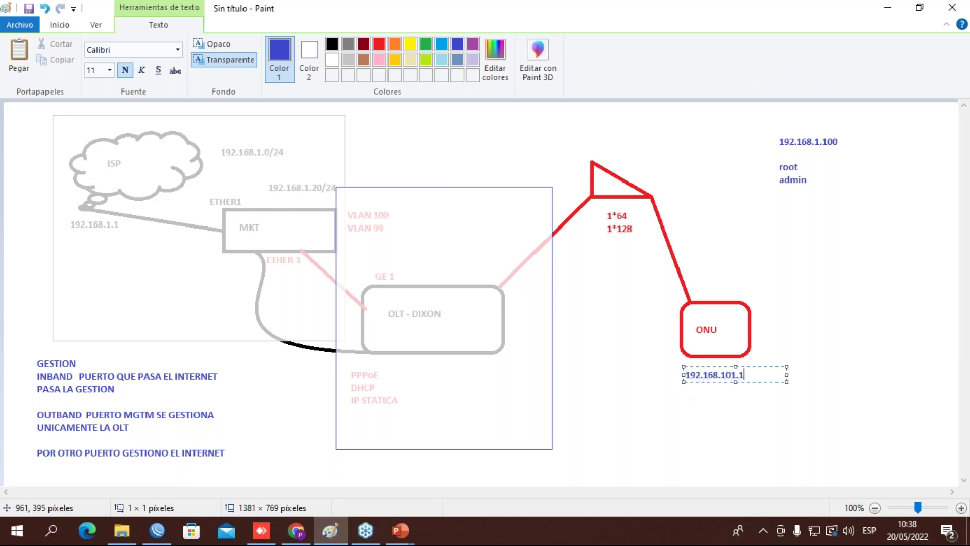
pyautogui.press('Return')
pyautogui.press('Return')
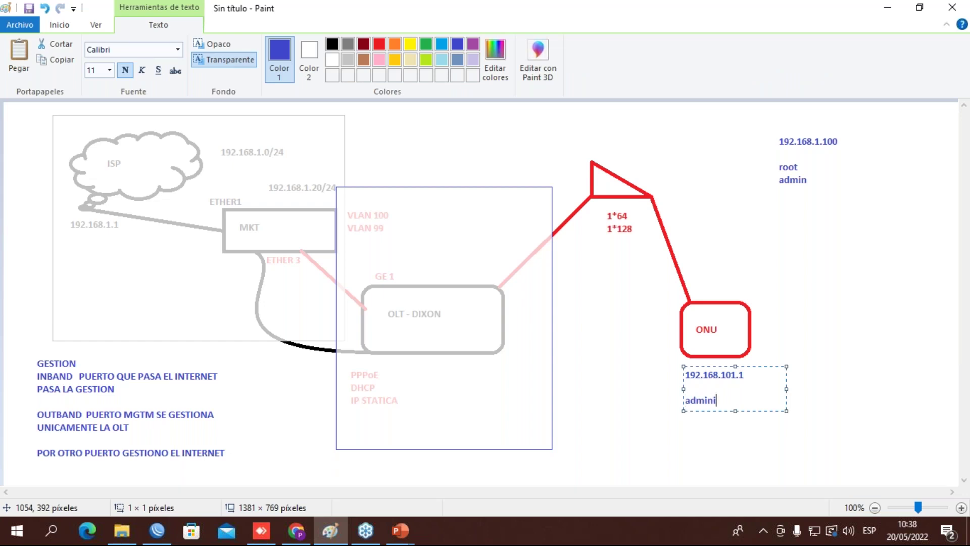
pyautogui.write('adminisp')
pyautogui.press('Return')
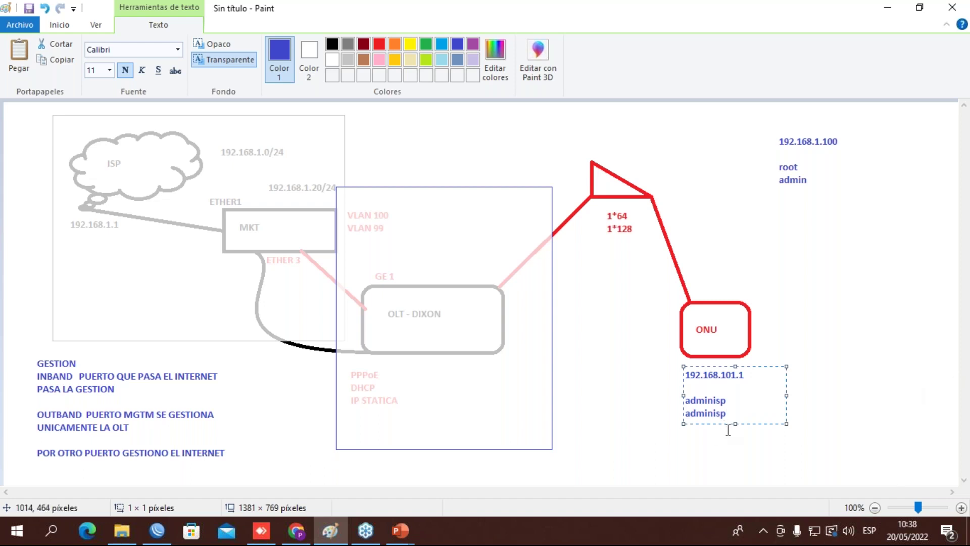
pyautogui.press('Return')
pyautogui.press('Return')
pyautogui.press('Return')
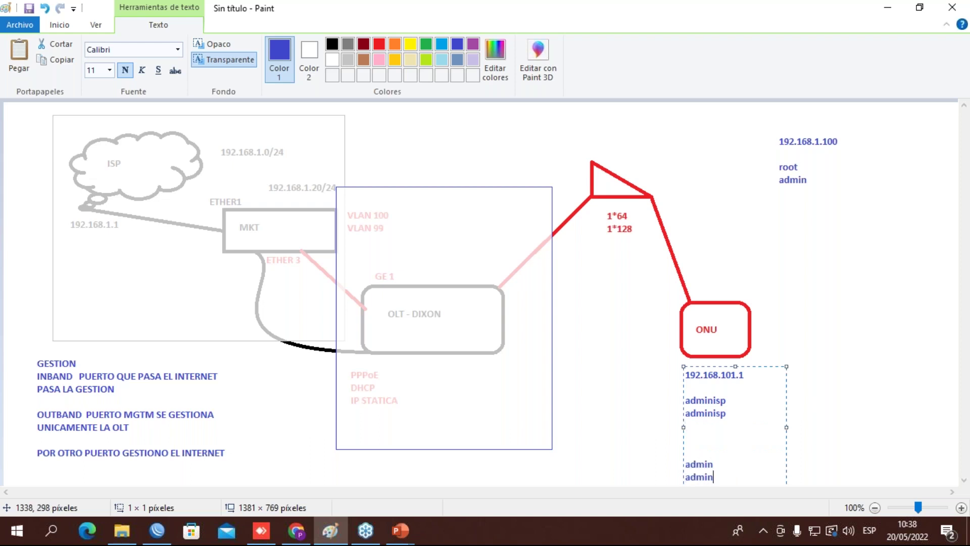
pyautogui.press('BackSpace')
pyautogui.press('BackSpace')
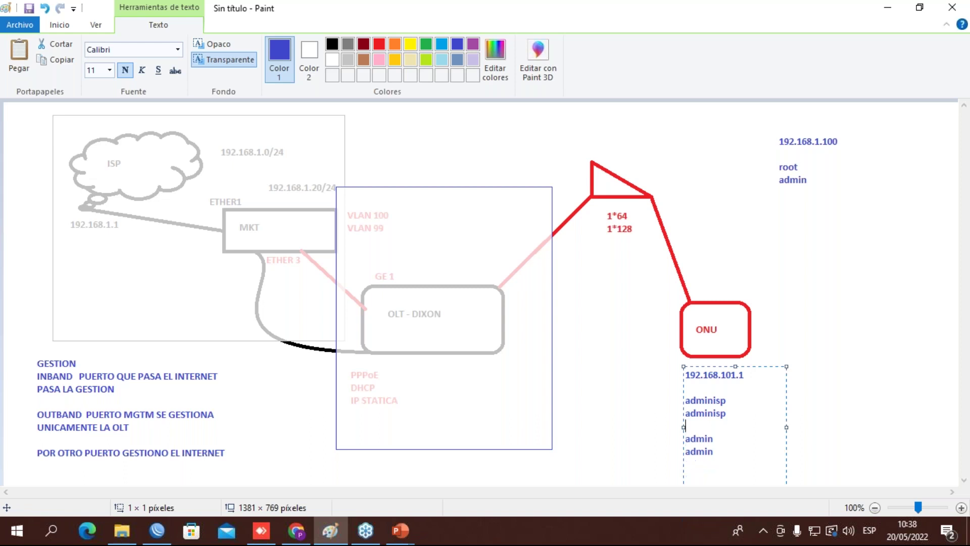
pyautogui.click(798, 279)
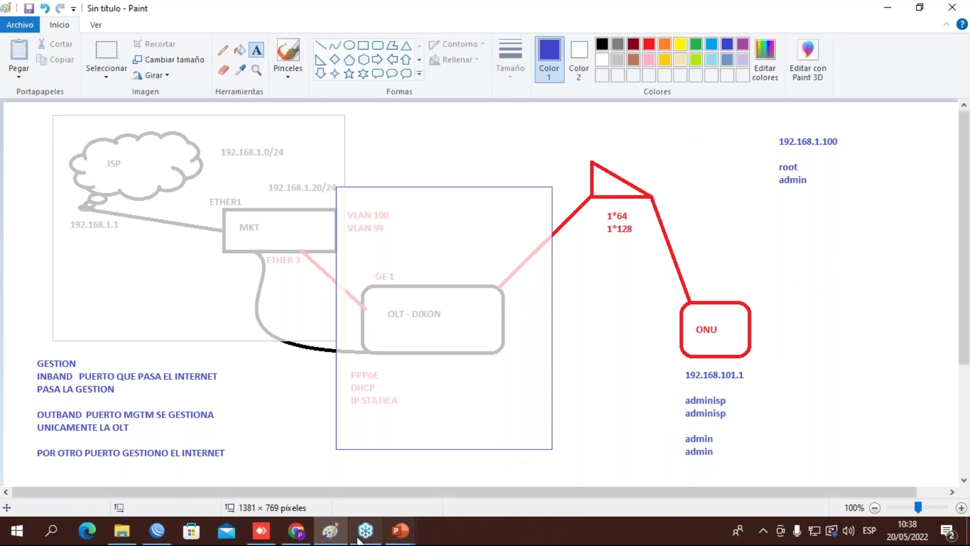
pyautogui.click(296, 530)
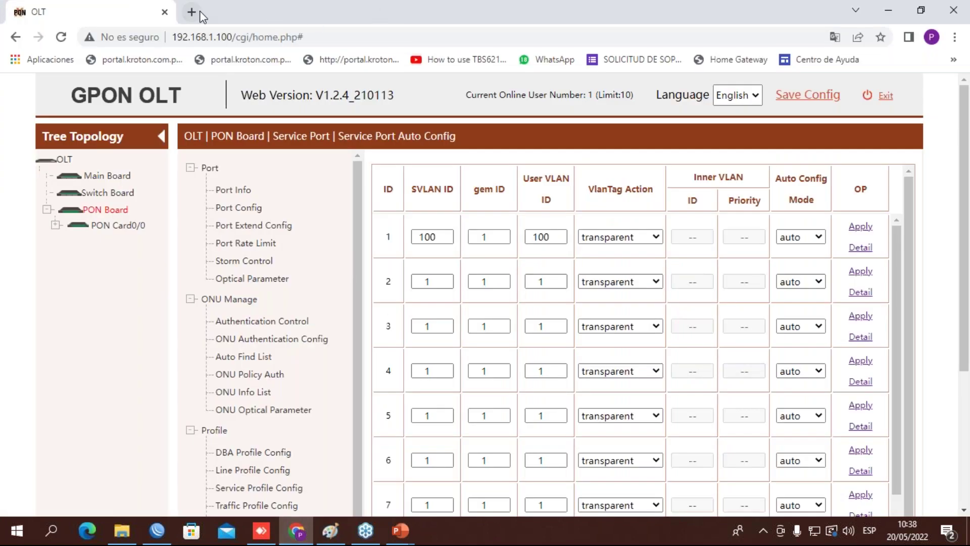
# Load 192.168.101.1 in a new Chrome tab and open Windows network and Internet settings
pyautogui.click(192, 11)
pyautogui.write('192.168.101.1')
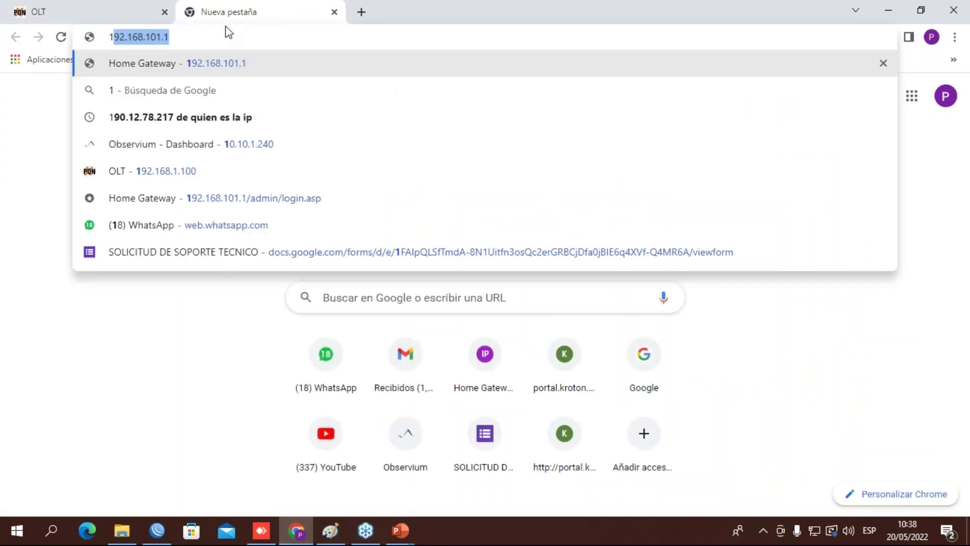
pyautogui.press('Return')
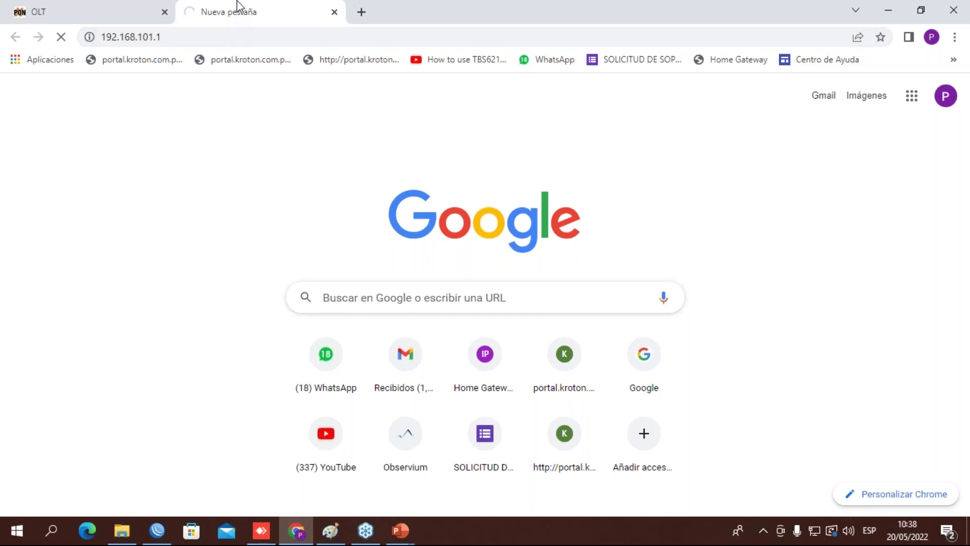
pyautogui.rightClick(814, 530)
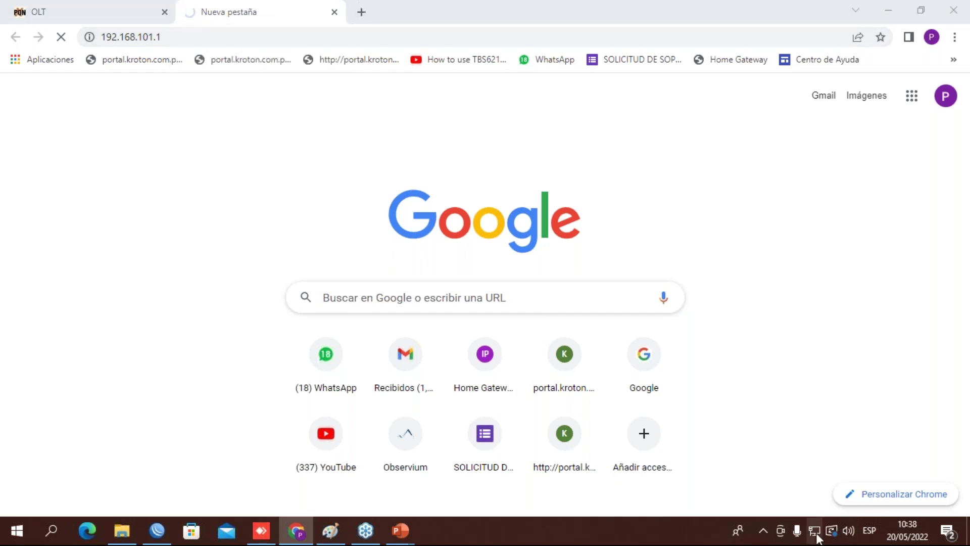
pyautogui.click(813, 514)
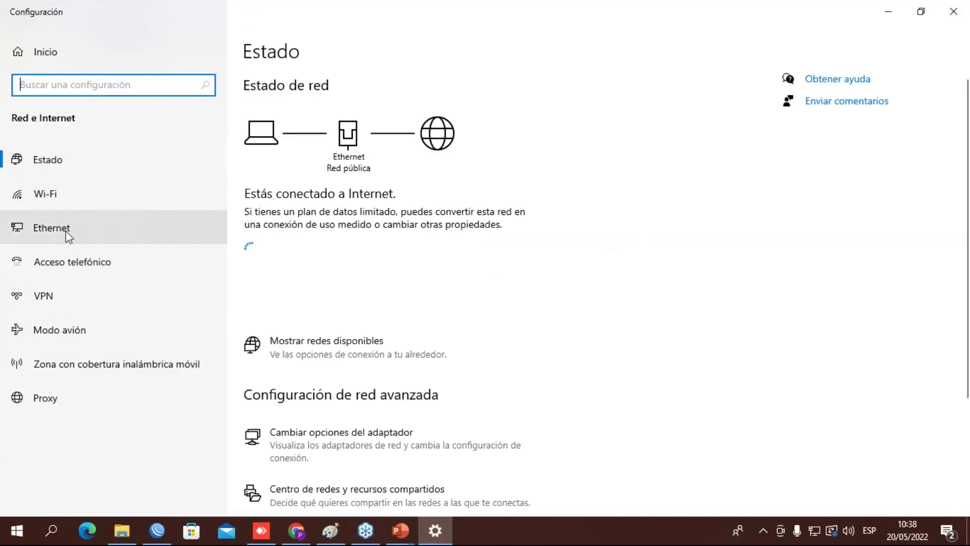
# Open the IPv4 properties of the wired Ethernet adapter
pyautogui.click(66, 230)
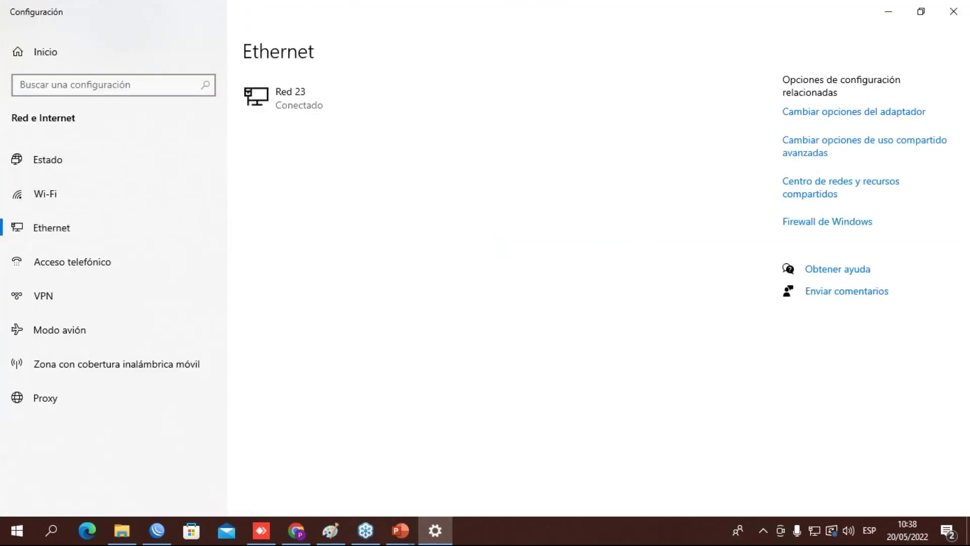
pyautogui.click(854, 111)
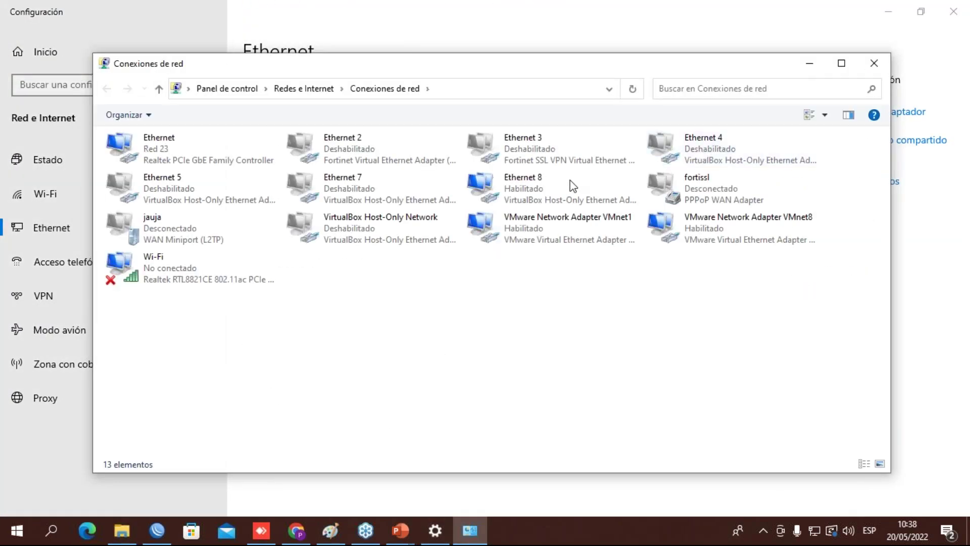
pyautogui.rightClick(219, 147)
pyautogui.click(285, 280)
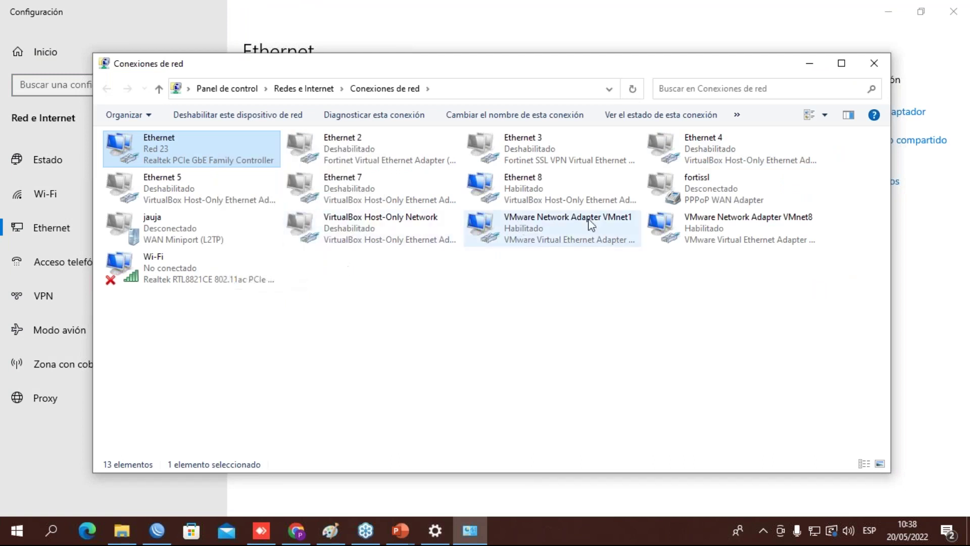
pyautogui.scroll(-2, 253, 303)
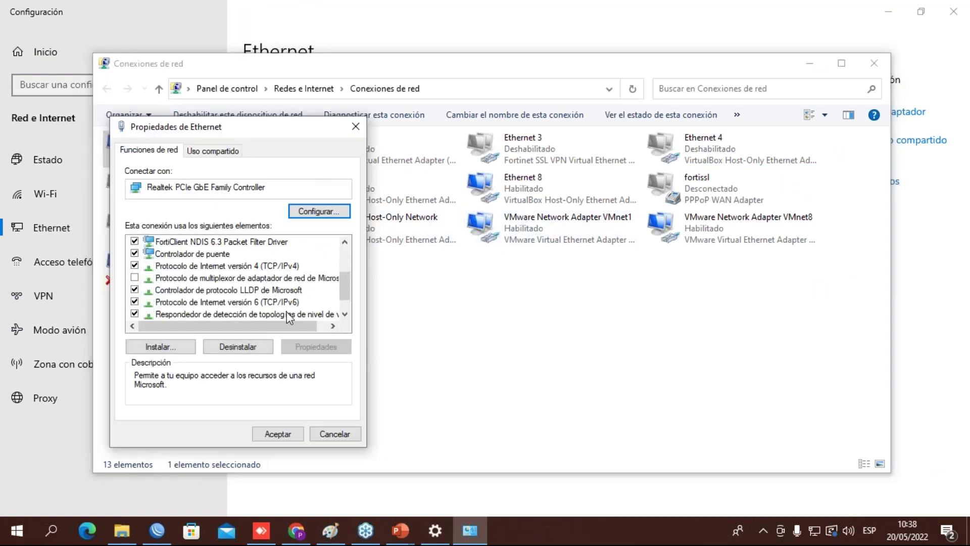
pyautogui.doubleClick(276, 266)
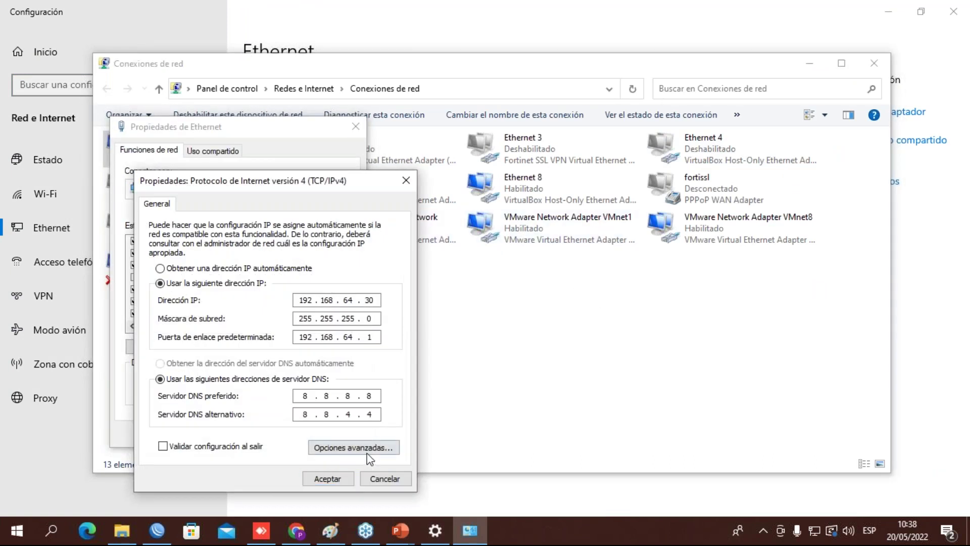
# Add extra IP 192.168.101.100 with mask 255.255.255.0 in advanced TCP/IP and apply
pyautogui.click(363, 450)
pyautogui.click(262, 290)
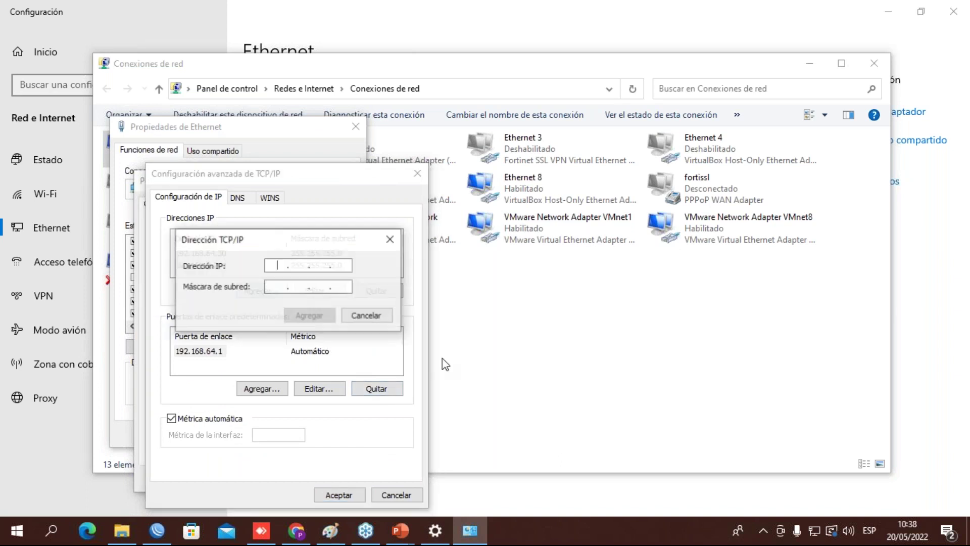
pyautogui.write('192 . 168 . 101 . 100')
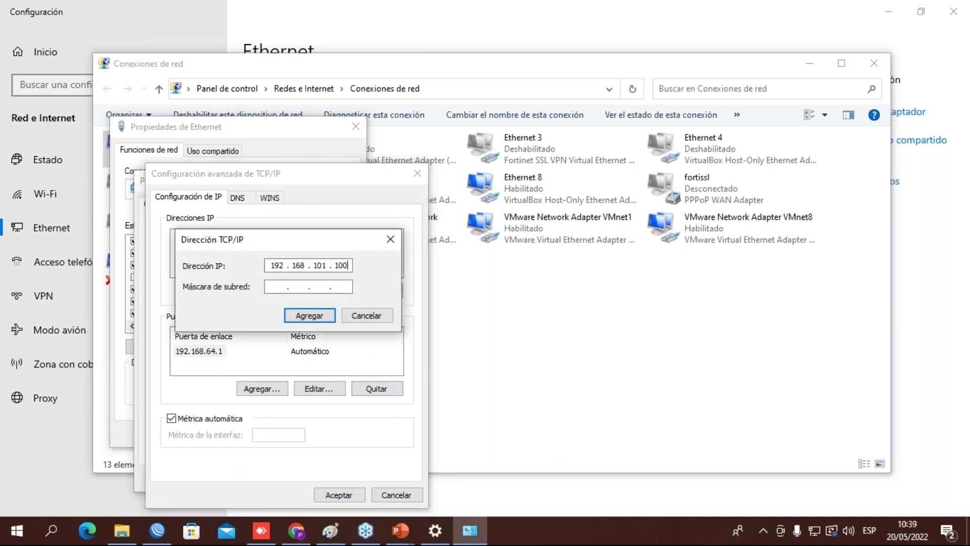
pyautogui.press('Tab')
pyautogui.click(307, 317)
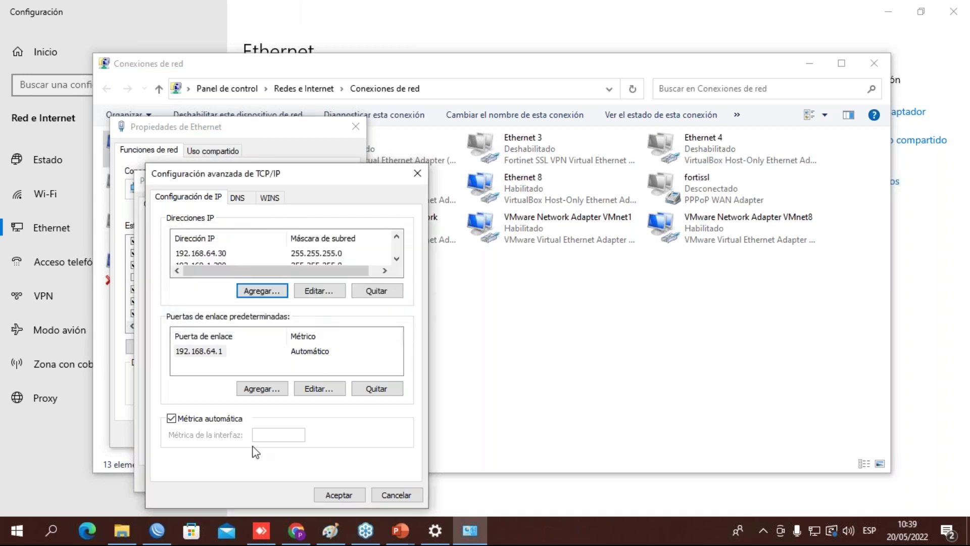
pyautogui.click(336, 496)
pyautogui.click(309, 478)
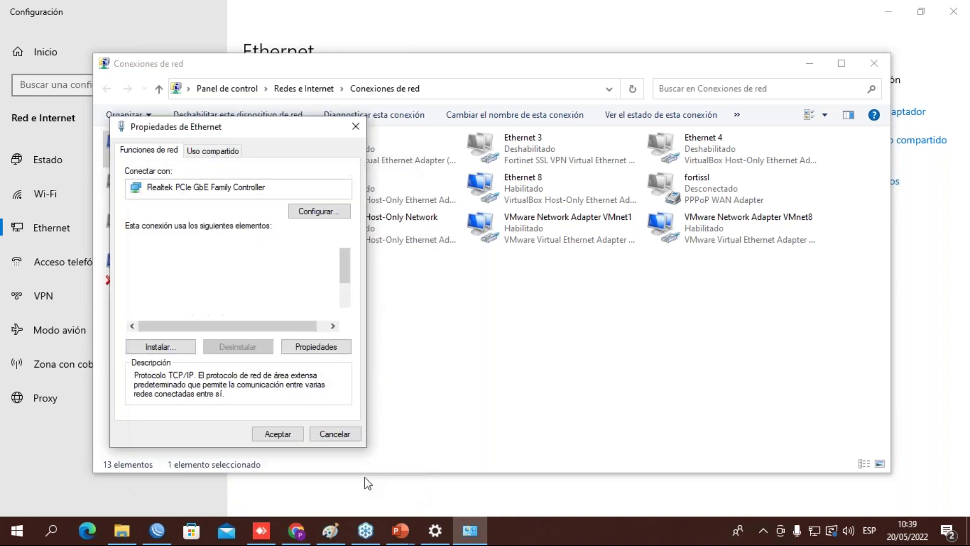
pyautogui.click(279, 433)
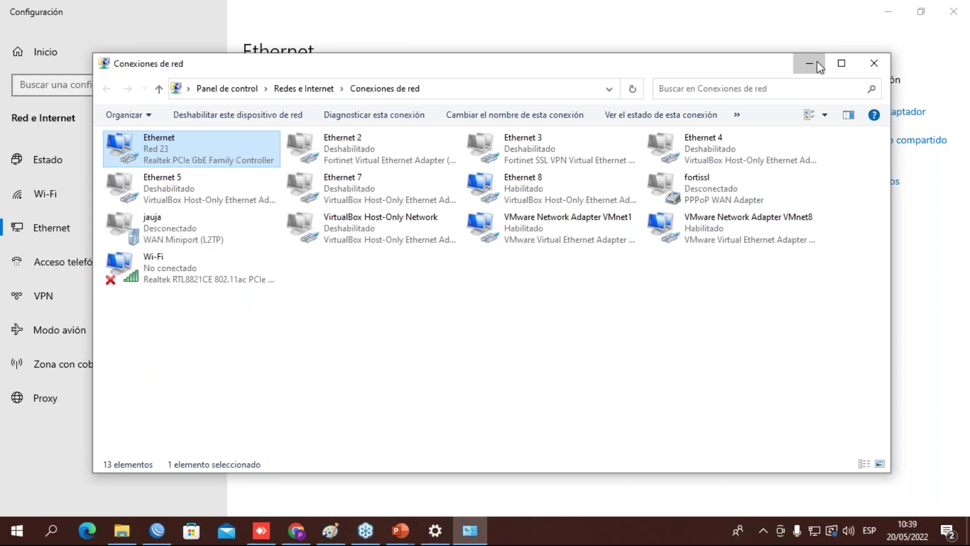
# Reload the ONU address 192.168.101.1 in Chrome
pyautogui.click(809, 63)
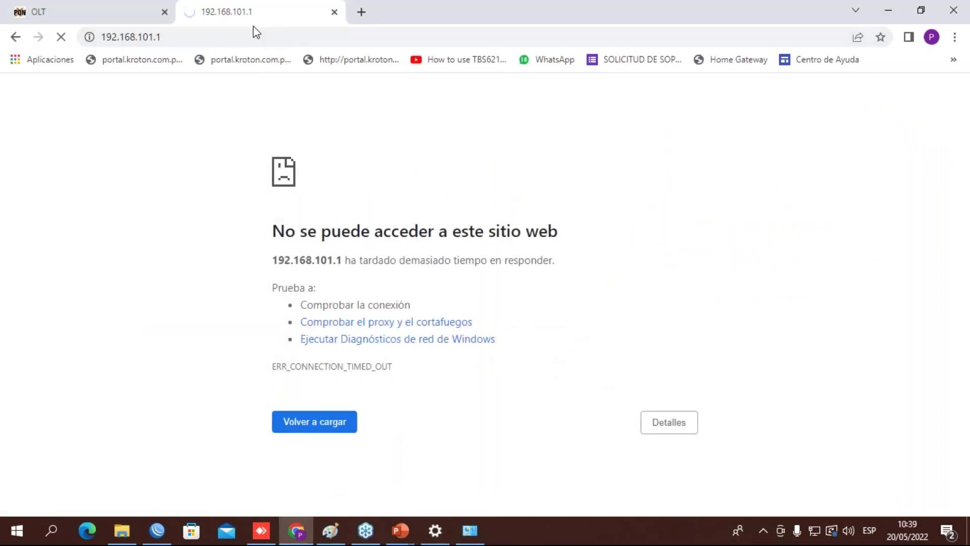
pyautogui.click(253, 28)
pyautogui.press('Return')
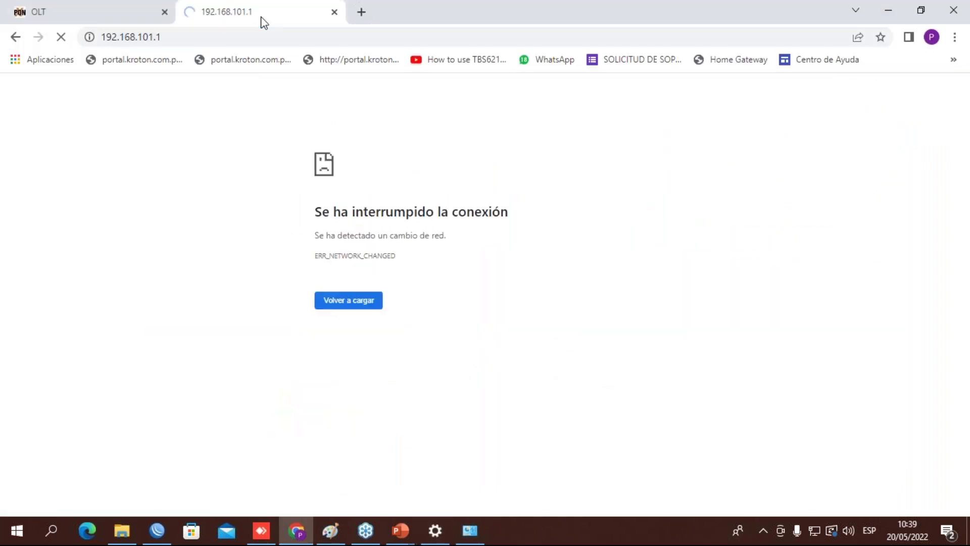
# Enter the ISP admin username and password on the ONU login page to reach Device Status
pyautogui.click(219, 37)
pyautogui.click(607, 240)
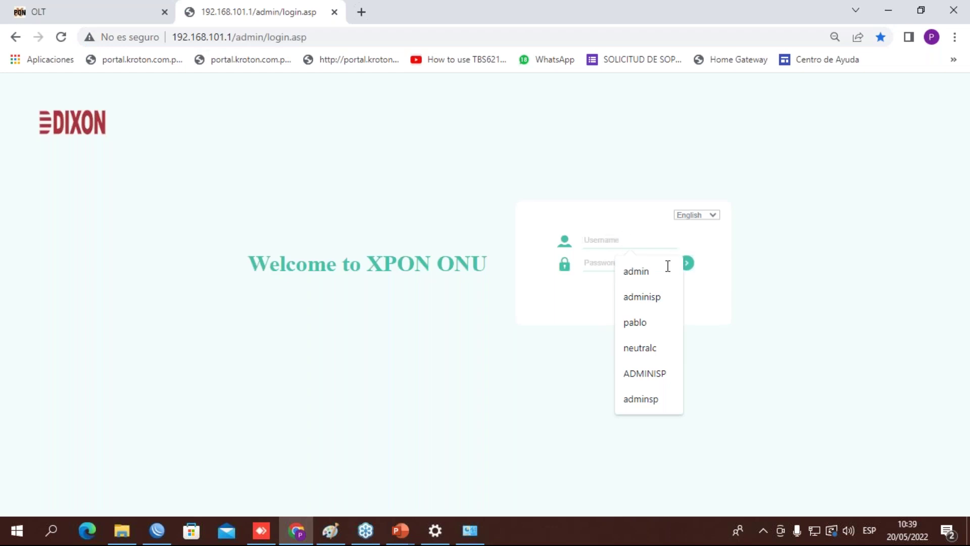
pyautogui.click(615, 236)
pyautogui.click(614, 237)
pyautogui.write('adminisp')
pyautogui.press('Tab')
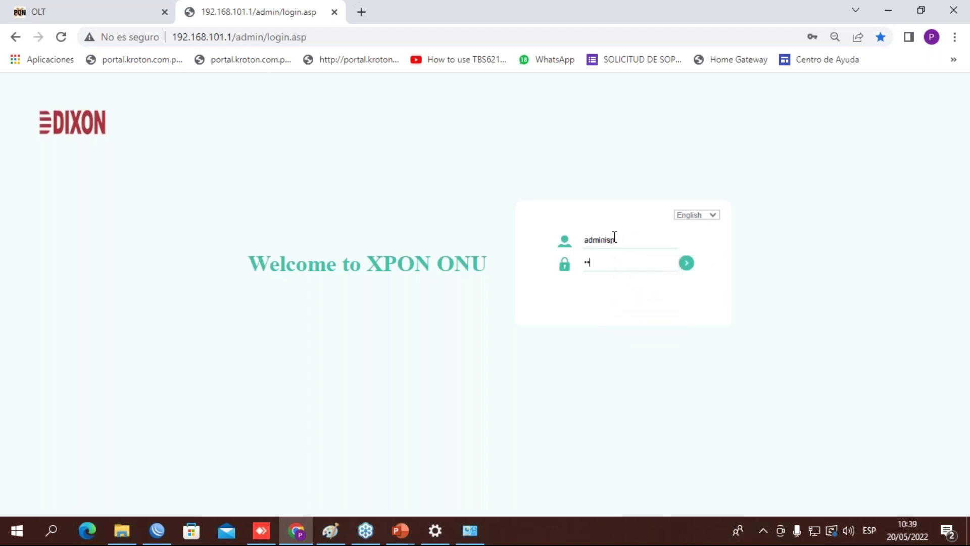
pyautogui.press('Return')
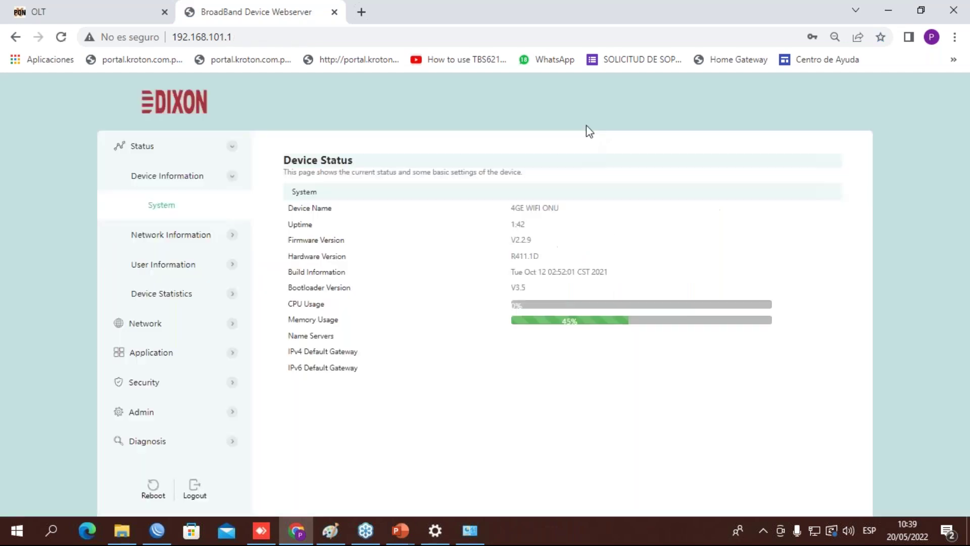
# Clear the browser password prompts and select New WAN on the ONU's WAN configuration page
pyautogui.click(607, 257)
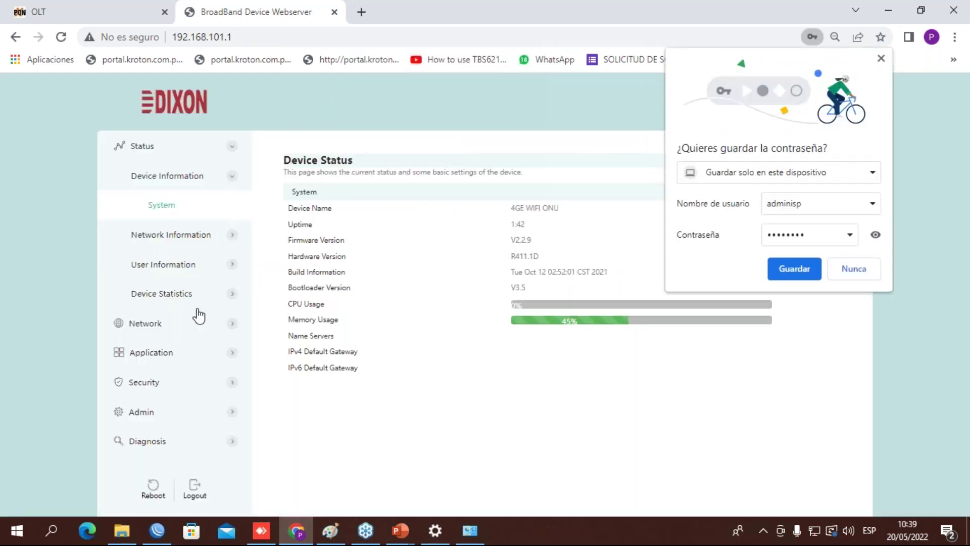
pyautogui.click(162, 325)
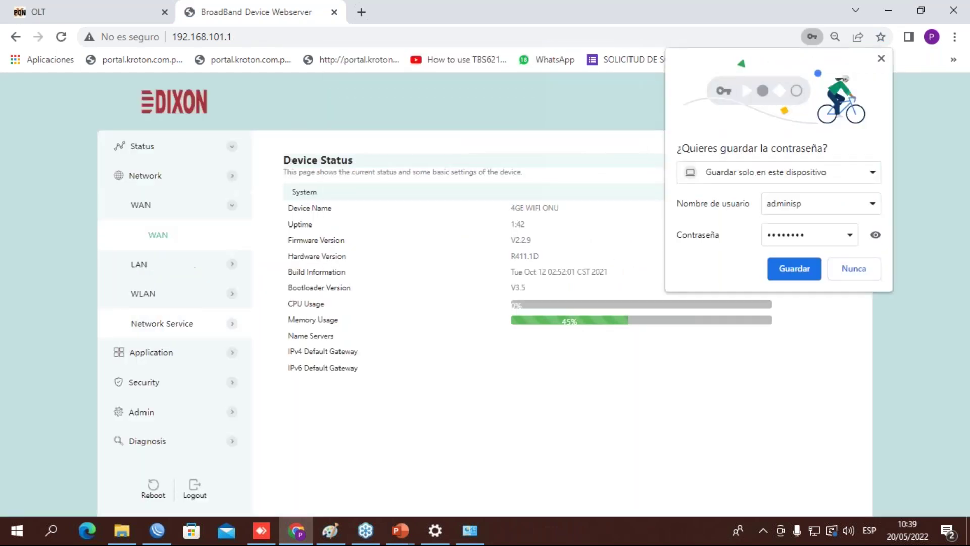
pyautogui.click(854, 269)
pyautogui.scroll(-5, 422, 269)
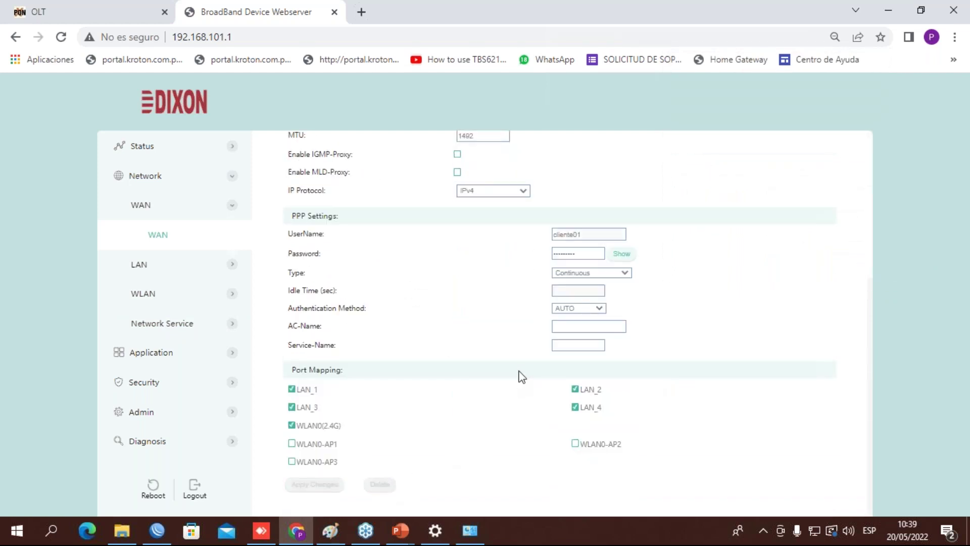
pyautogui.scroll(4, 546, 368)
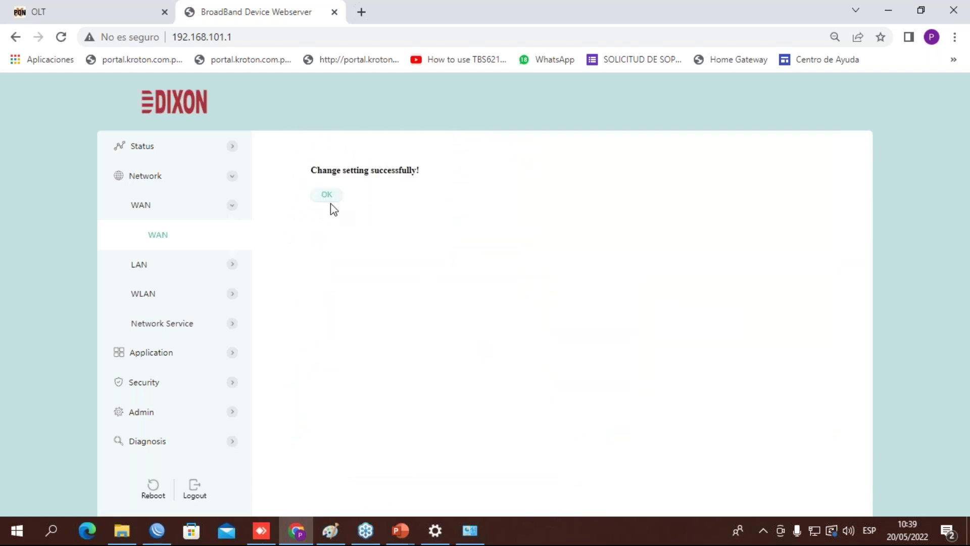
pyautogui.click(330, 201)
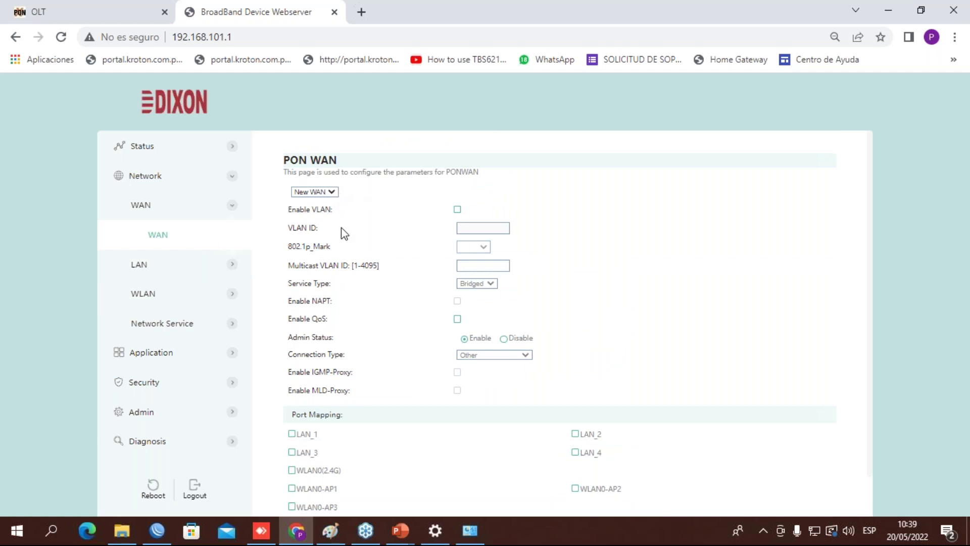
pyautogui.click(332, 192)
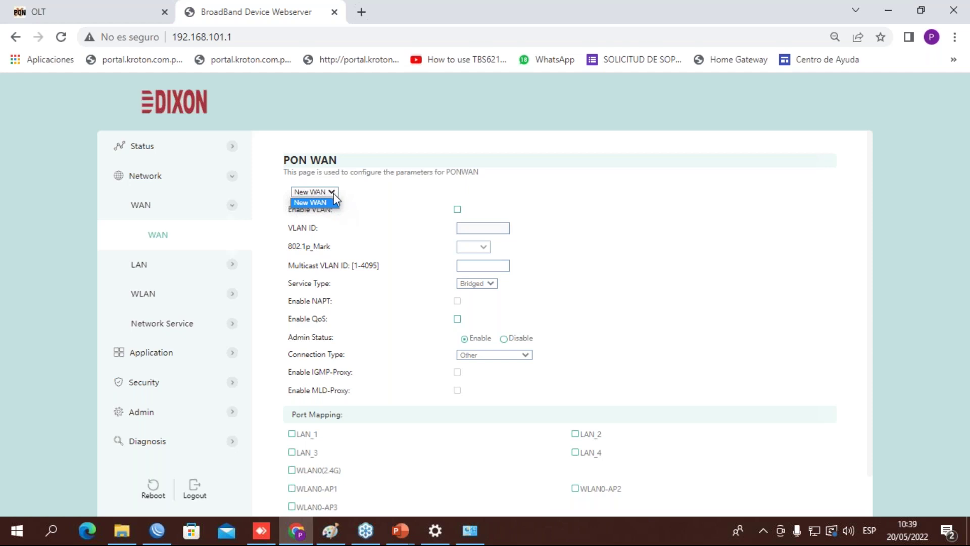
pyautogui.click(334, 202)
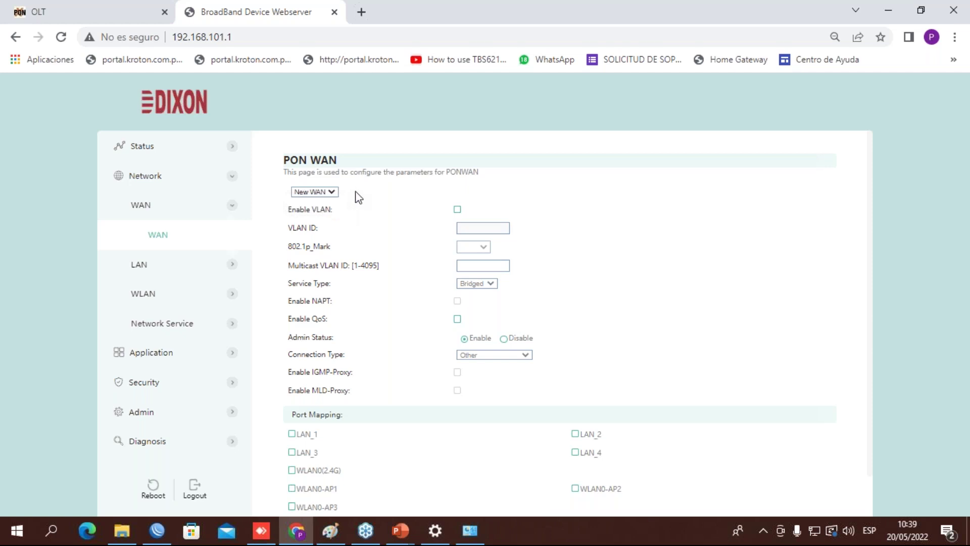
pyautogui.click(330, 193)
pyautogui.click(327, 199)
# Enable VLAN ID 100 with PPPoE service, INTERNET connection type and IPv4 only
pyautogui.moveTo(286, 212); pyautogui.dragTo(344, 218)
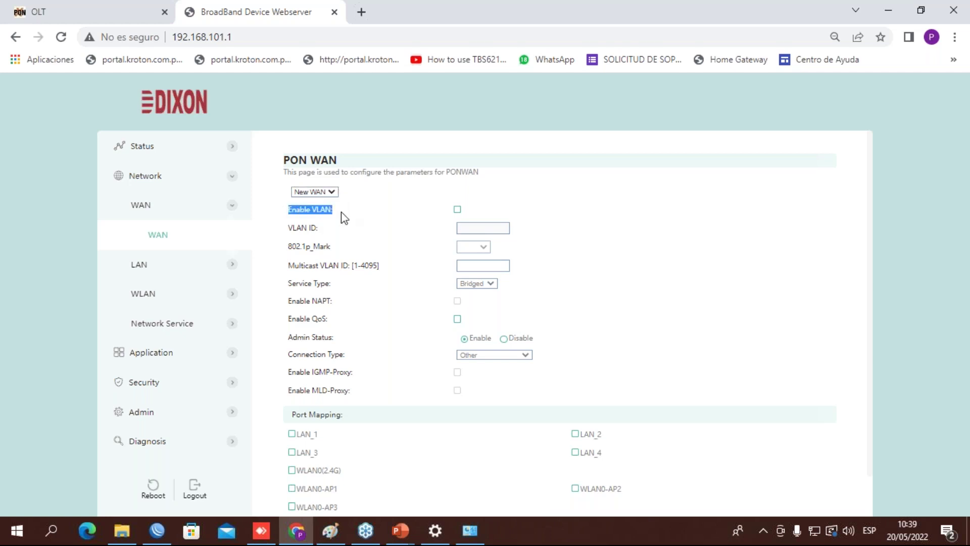
pyautogui.click(334, 200)
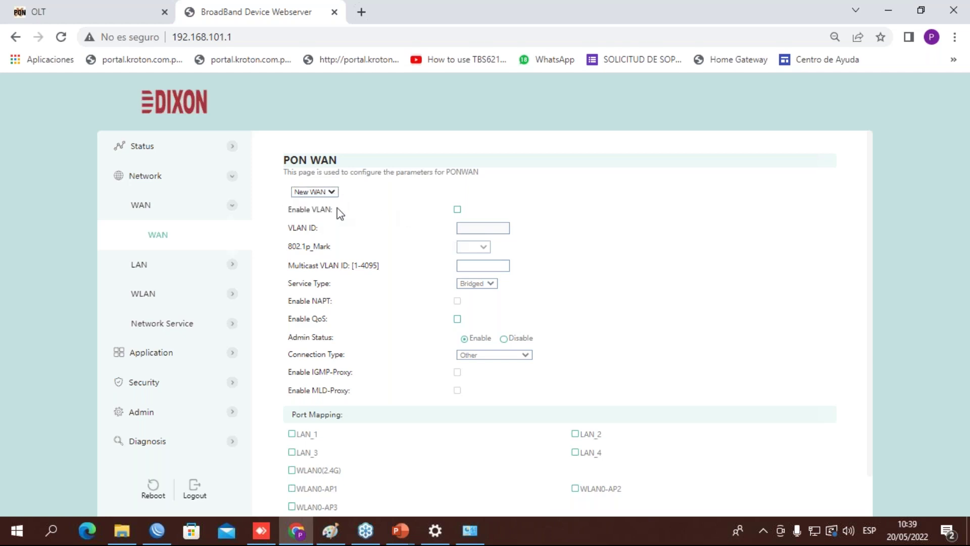
pyautogui.click(457, 209)
pyautogui.click(473, 227)
pyautogui.write('100')
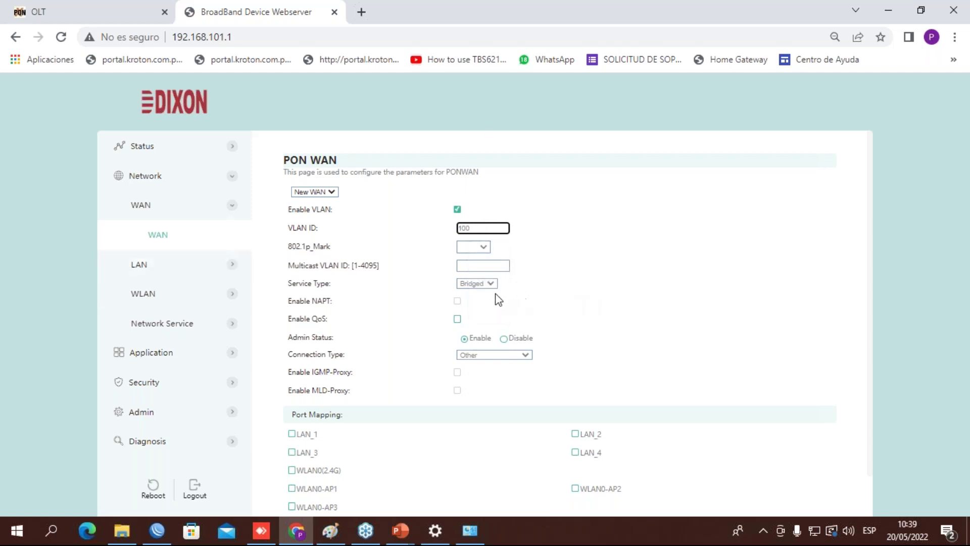
pyautogui.click(489, 285)
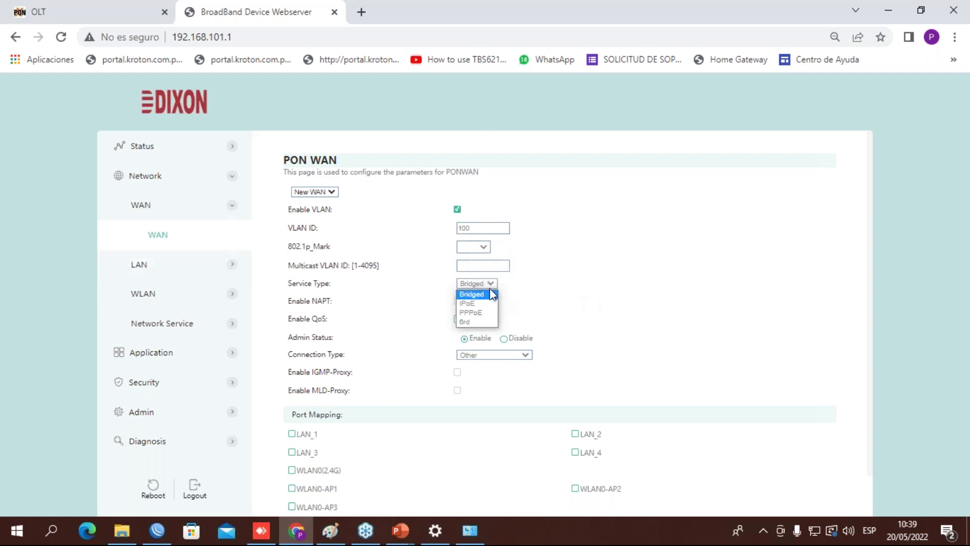
pyautogui.click(475, 313)
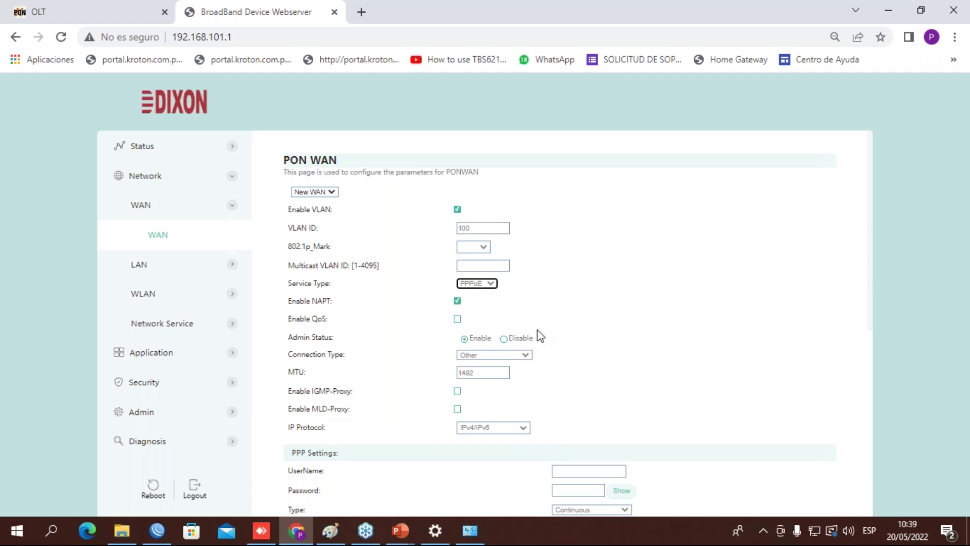
pyautogui.scroll(-3, 537, 333)
pyautogui.click(525, 214)
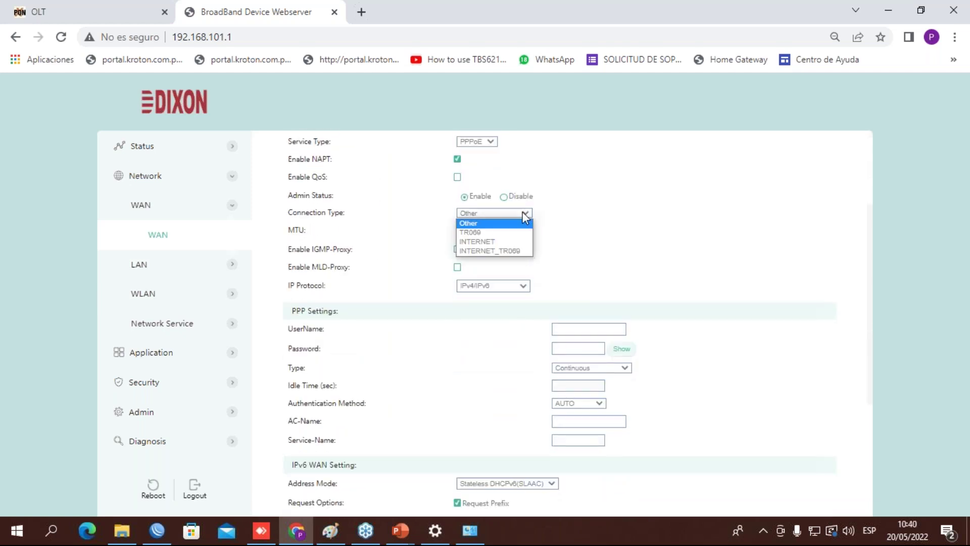
pyautogui.click(504, 242)
pyautogui.click(520, 286)
pyautogui.click(470, 295)
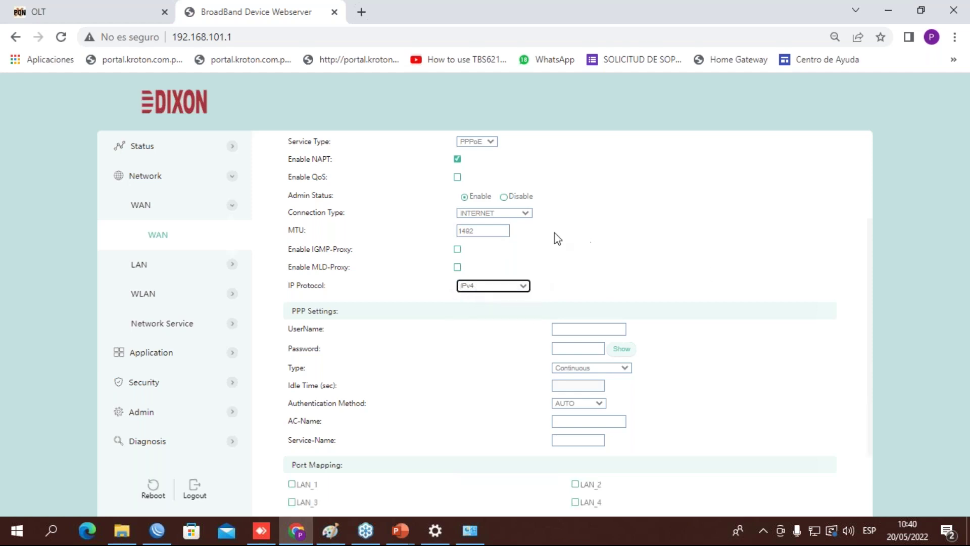
pyautogui.scroll(-2, 556, 238)
# Enter the client's PPPoE username and password, map LAN_3 and 2.4G Wi-Fi, and apply
pyautogui.click(571, 234)
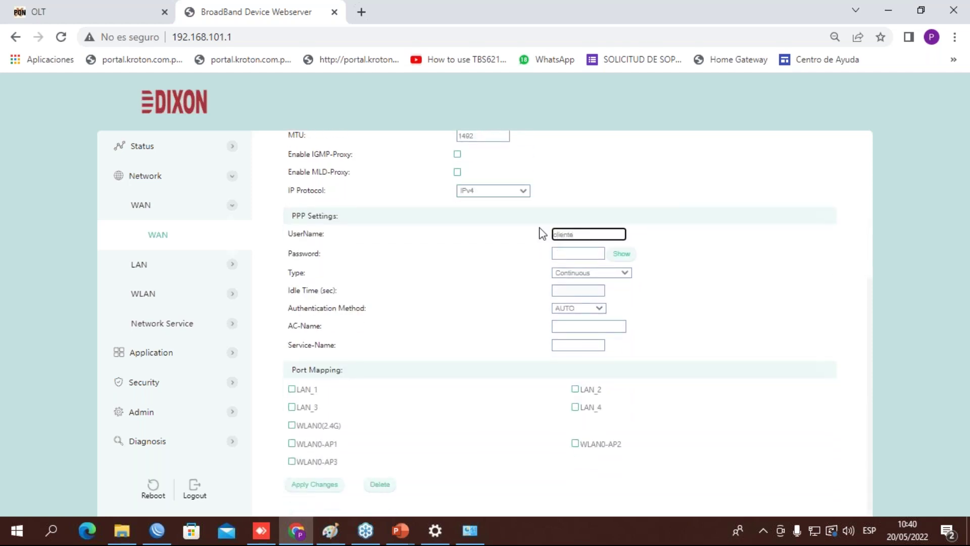
pyautogui.press('Tab')
pyautogui.write('c')
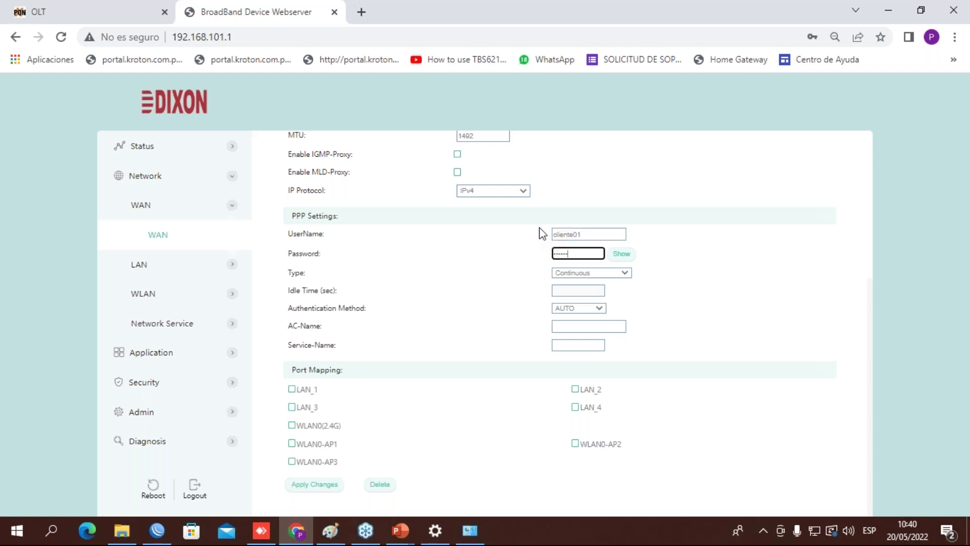
pyautogui.click(621, 254)
pyautogui.click(624, 253)
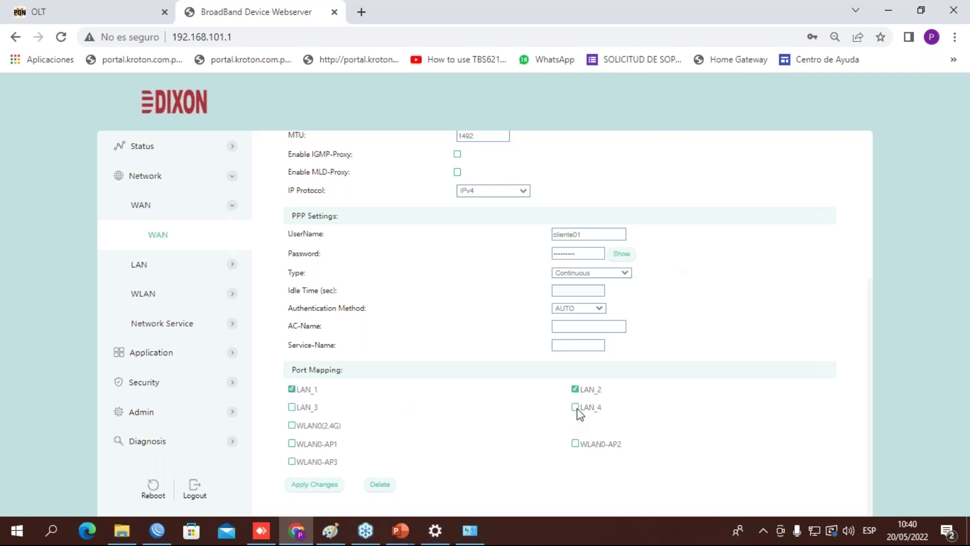
pyautogui.click(292, 407)
pyautogui.click(291, 425)
pyautogui.click(319, 485)
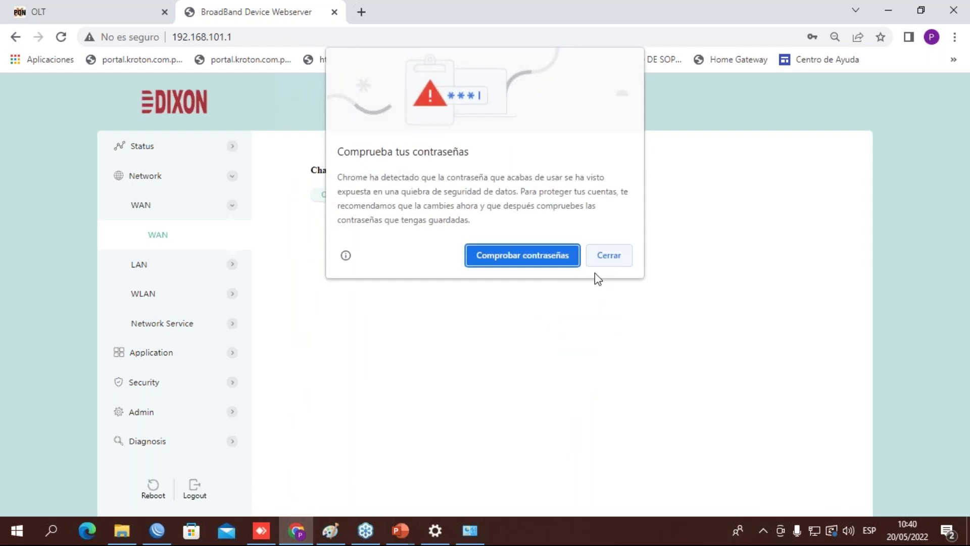
# Dismiss the browser password prompts and acknowledge the settings-saved message
pyautogui.click(608, 254)
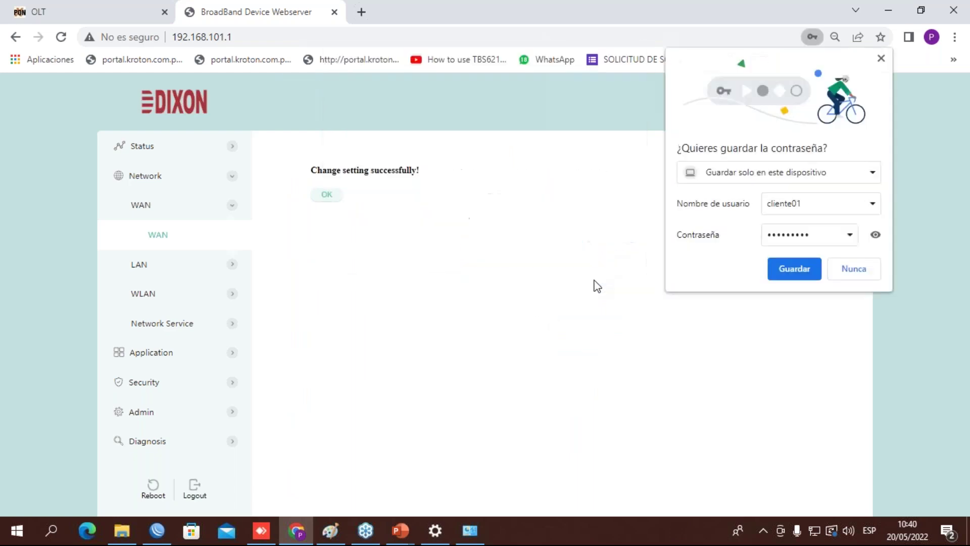
pyautogui.click(854, 269)
pyautogui.click(340, 196)
pyautogui.scroll(-2, 501, 282)
pyautogui.scroll(1, 504, 303)
pyautogui.scroll(1, 504, 303)
# Review ppp0_nas0_0 in the WAN connection list, then return to the OLT tab
pyautogui.click(346, 194)
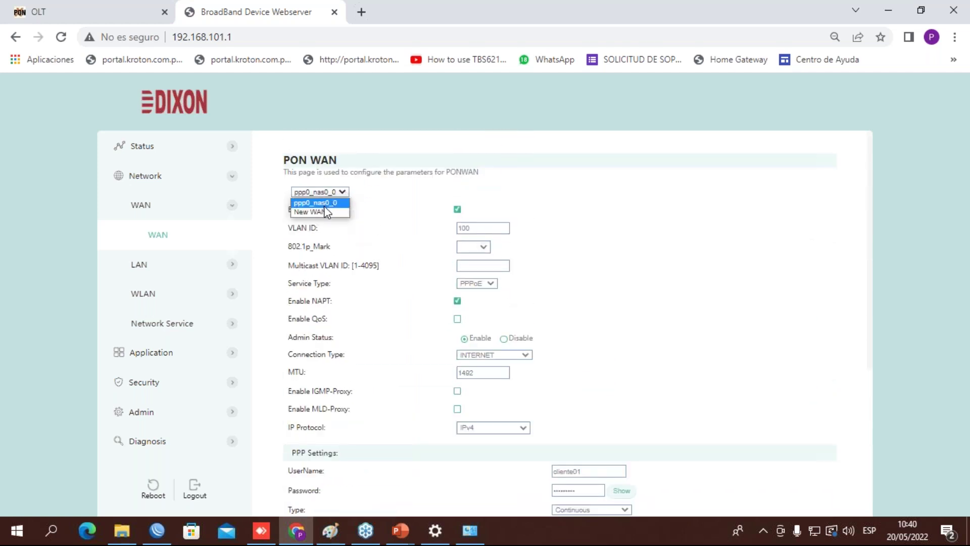
pyautogui.click(330, 202)
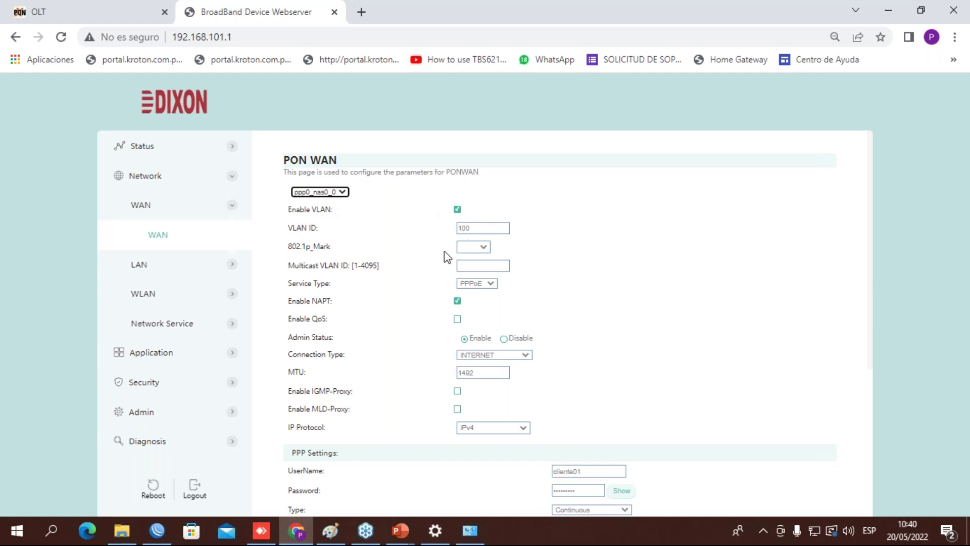
pyautogui.scroll(-5, 447, 243)
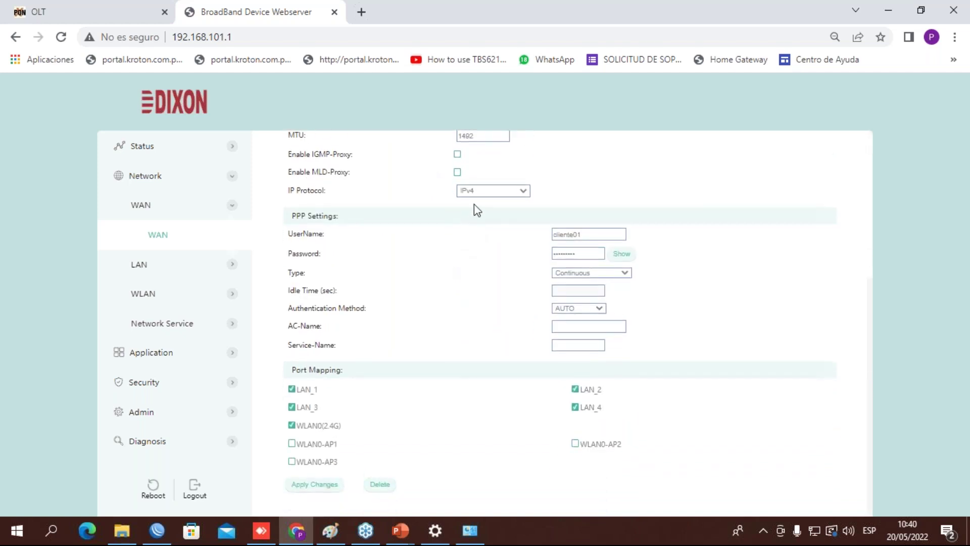
pyautogui.scroll(5, 477, 207)
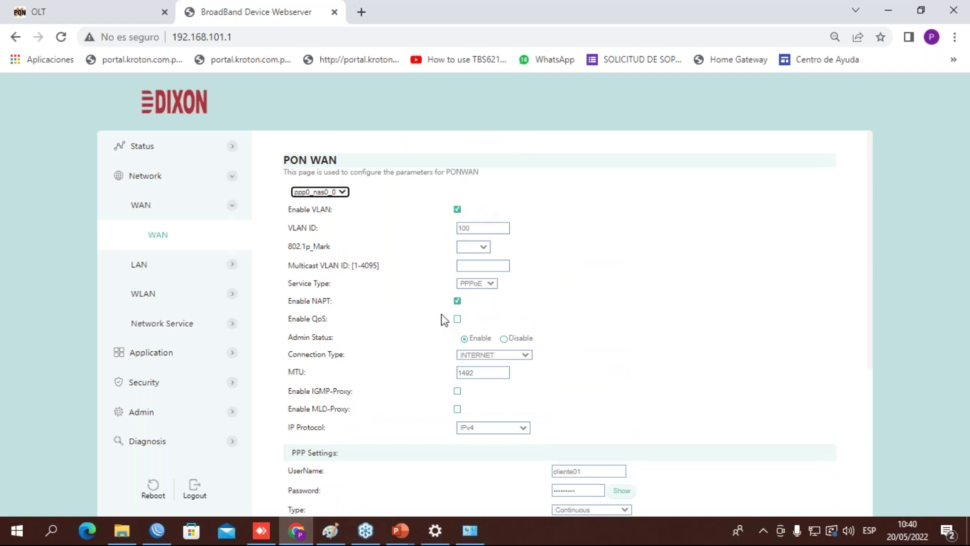
pyautogui.click(91, 12)
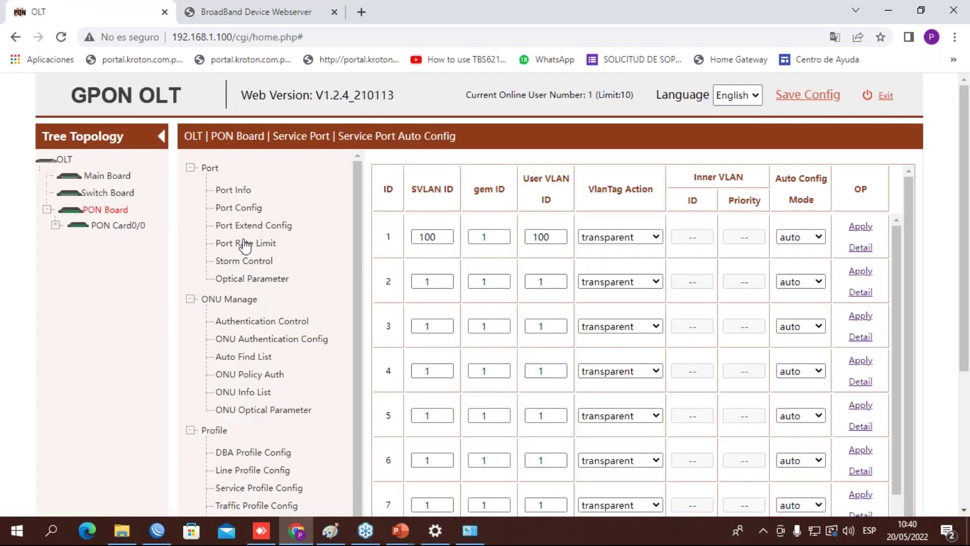
# Browse the OLT's PON Board port info, expanding and collapsing PON Card0/0
pyautogui.click(99, 192)
pyautogui.click(103, 210)
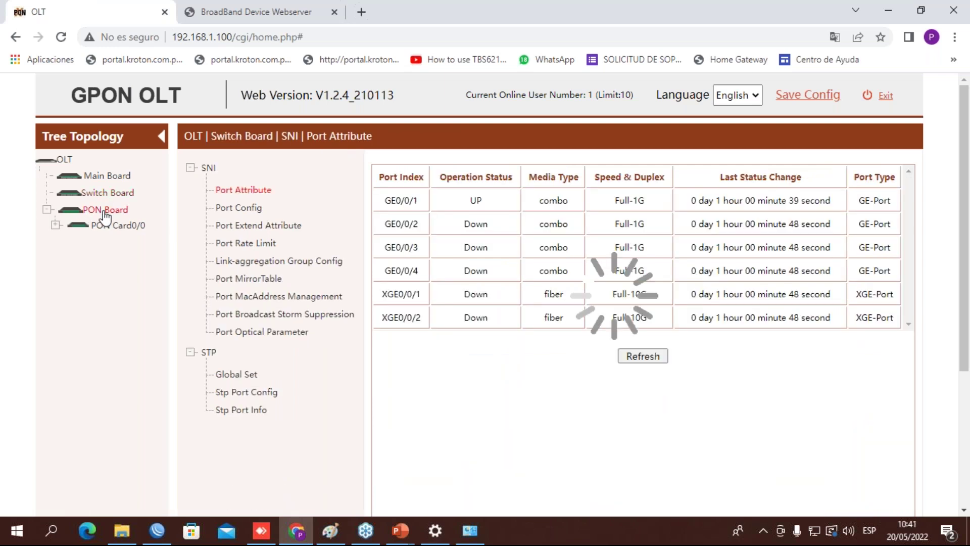
pyautogui.click(55, 225)
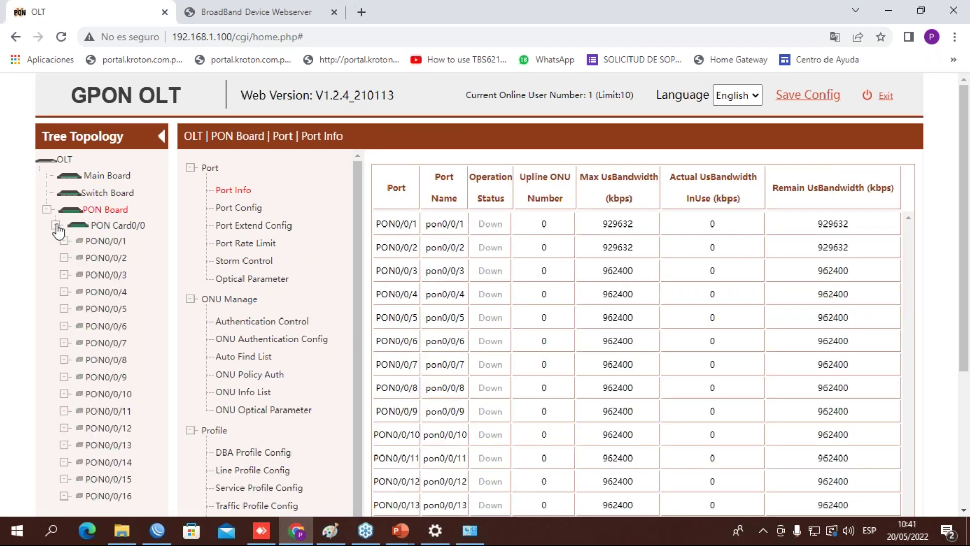
pyautogui.scroll(-1, 280, 277)
pyautogui.scroll(1, 280, 309)
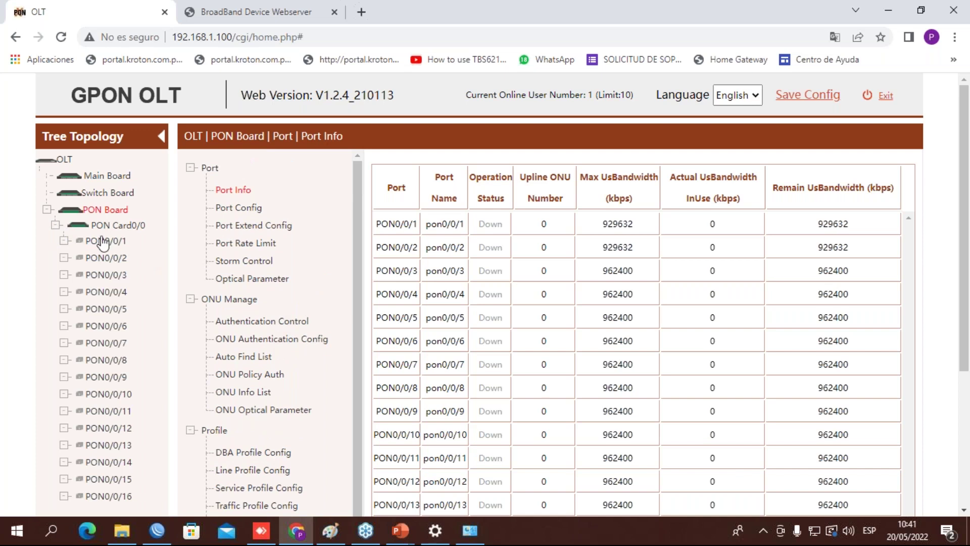
pyautogui.click(55, 225)
pyautogui.click(104, 193)
pyautogui.click(106, 211)
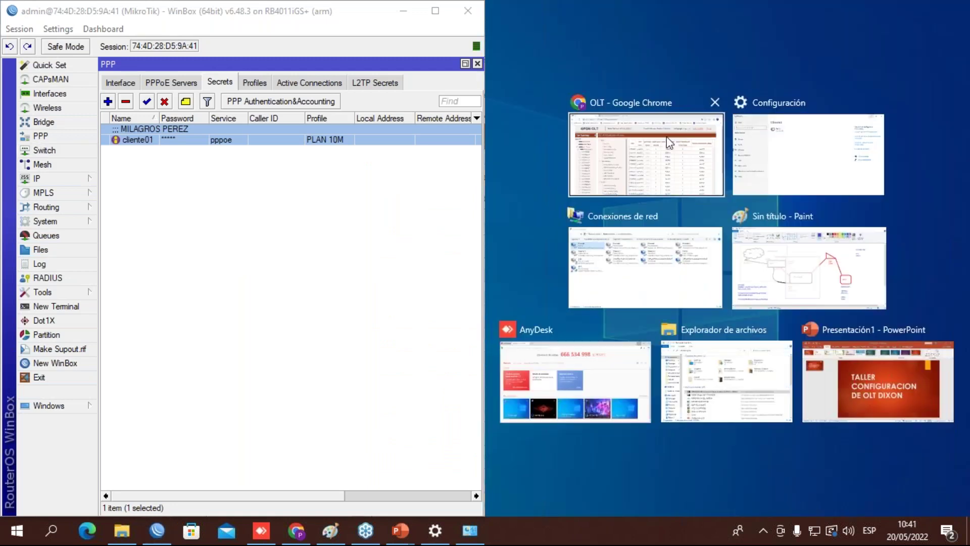
# Snap the OLT page right, show WinBox's empty PPP Active Connections, and reopen PON Board port info
pyautogui.click(646, 147)
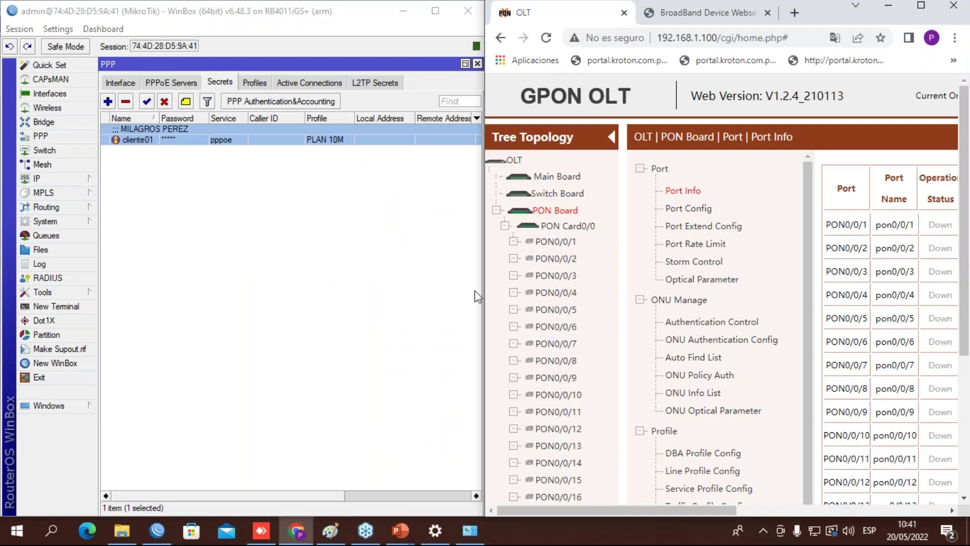
pyautogui.click(315, 82)
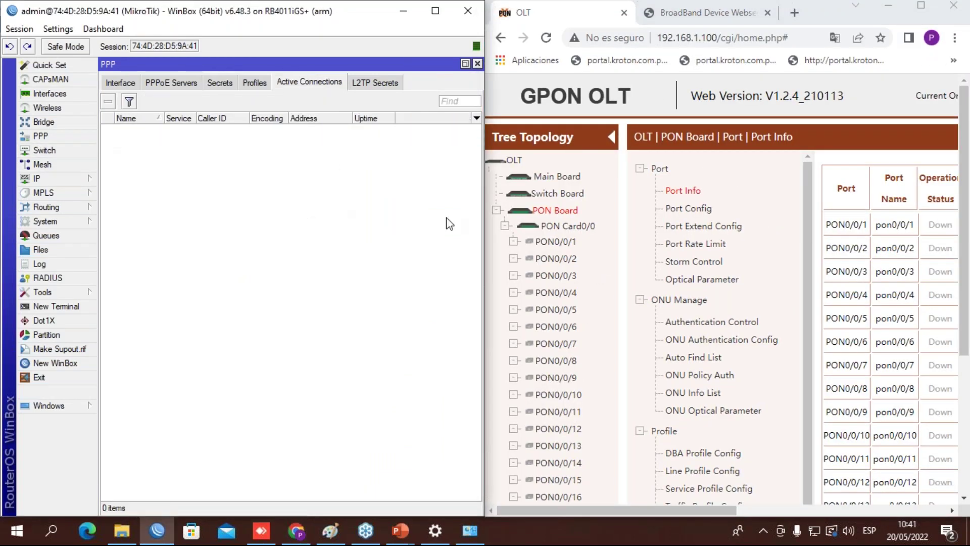
pyautogui.click(505, 225)
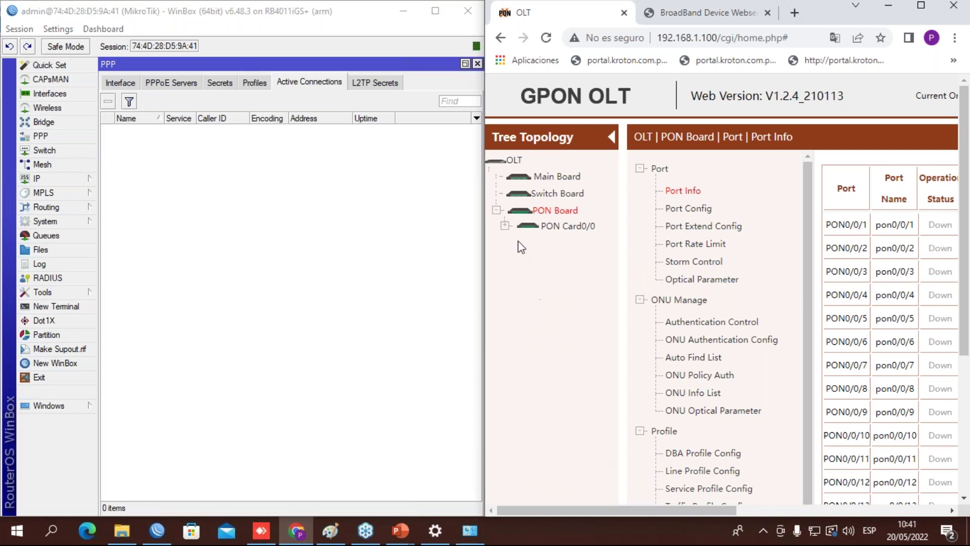
pyautogui.click(505, 225)
pyautogui.click(553, 195)
pyautogui.click(555, 210)
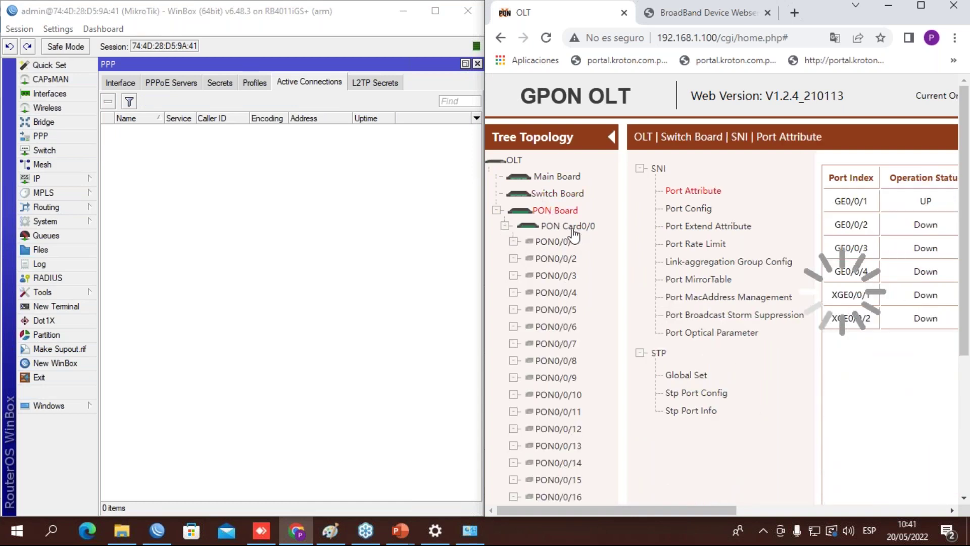
pyautogui.click(571, 228)
pyautogui.click(560, 227)
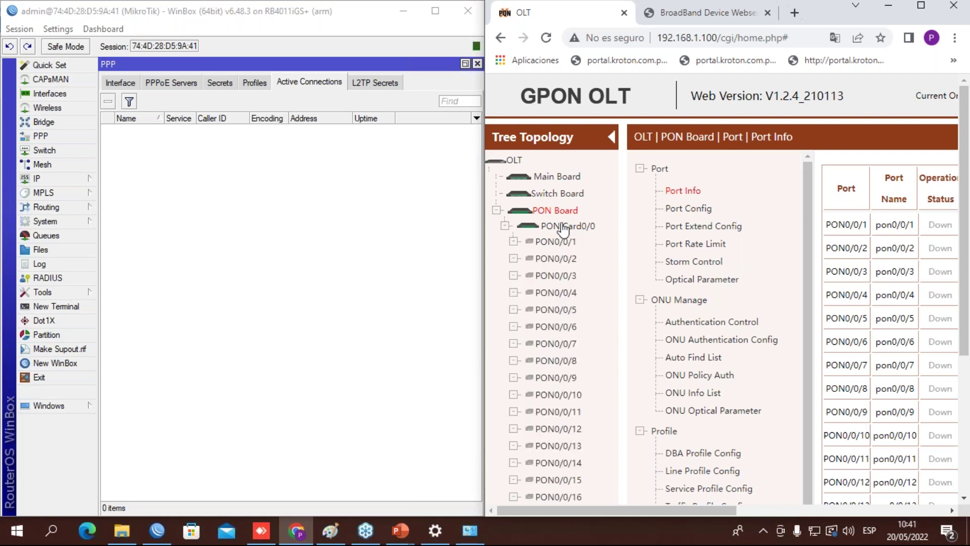
# Open ONU Authentication Config and refresh the list repeatedly until ONU 1 appears
pyautogui.click(683, 342)
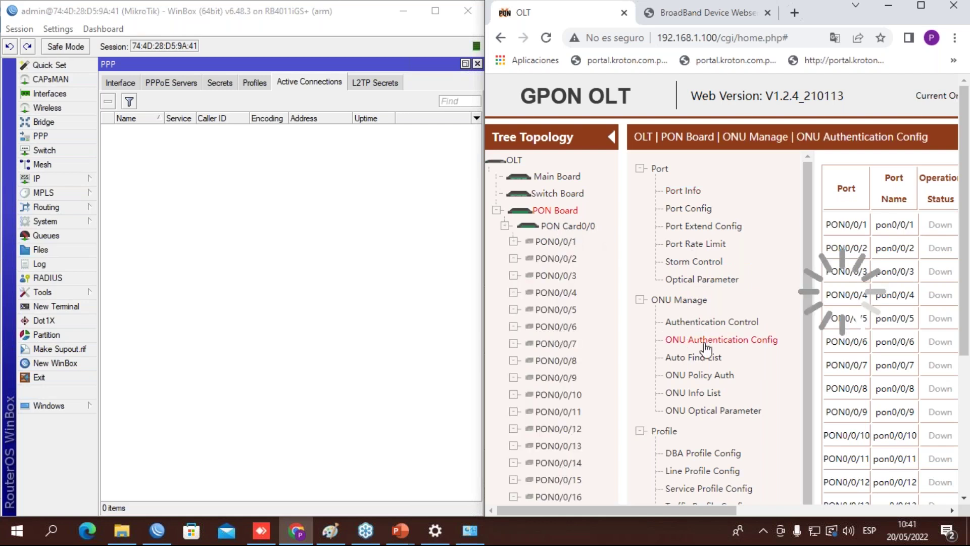
pyautogui.moveTo(708, 514); pyautogui.dragTo(877, 516)
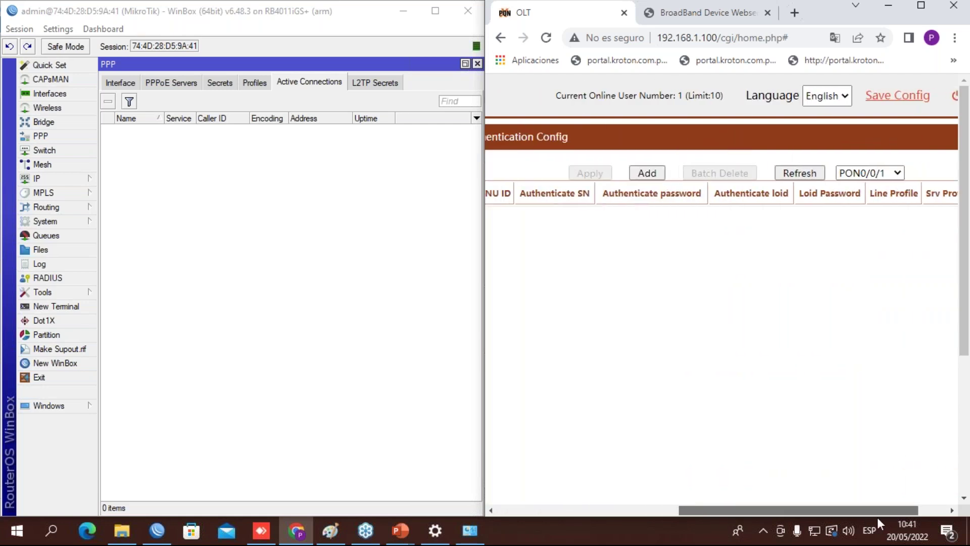
pyautogui.click(853, 174)
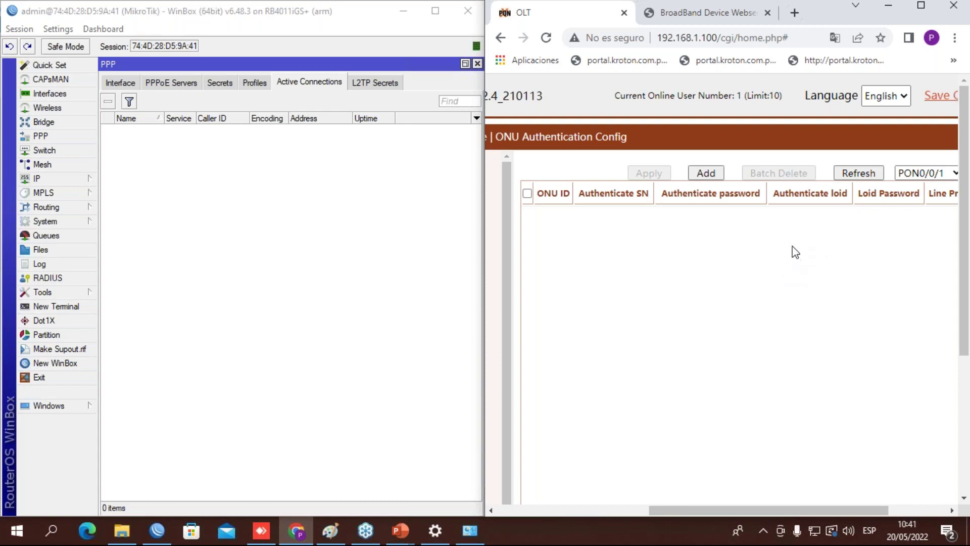
pyautogui.click(855, 175)
pyautogui.click(855, 175)
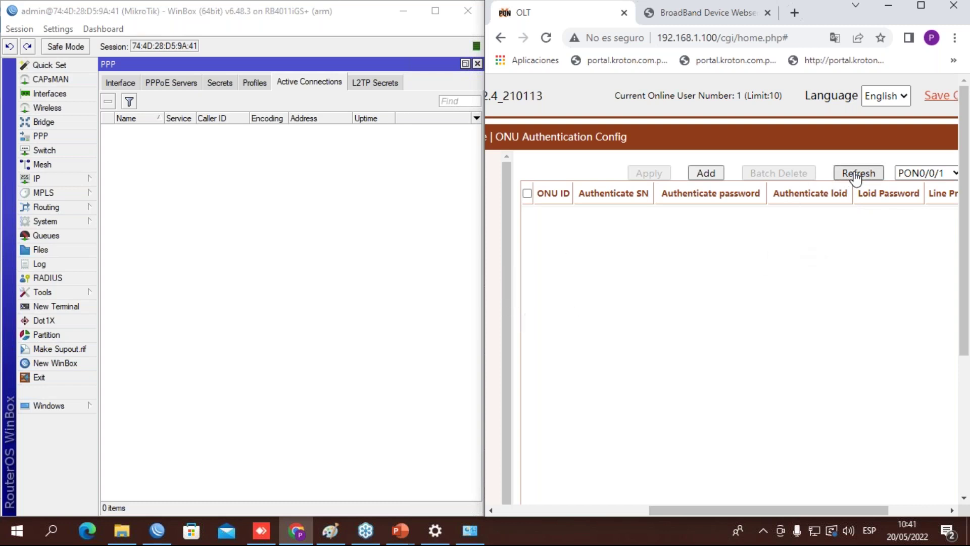
pyautogui.click(853, 177)
pyautogui.click(854, 177)
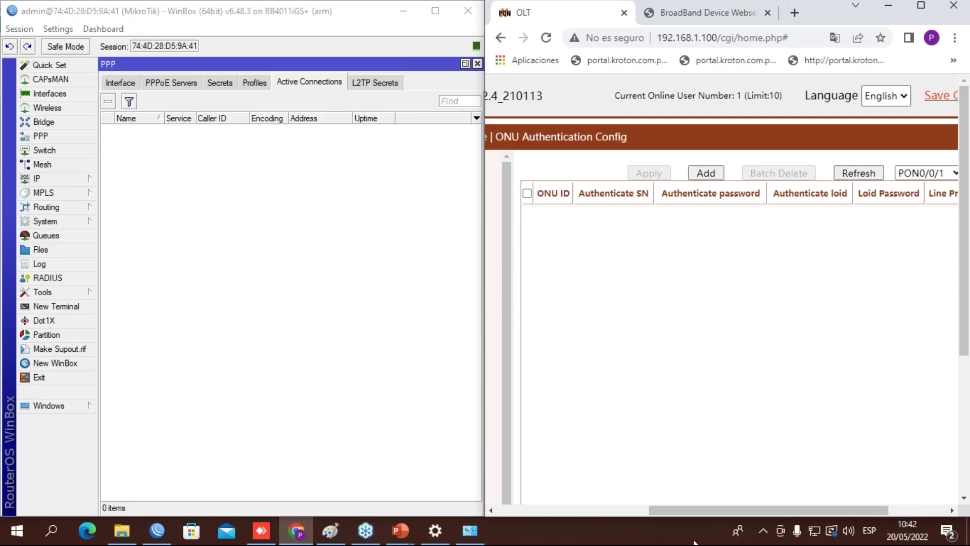
# Scroll across the table to check ONU 1 (SN DF176A3CF60C) with lineprofile_0 and srvprofile_0
pyautogui.moveTo(674, 507); pyautogui.dragTo(583, 515)
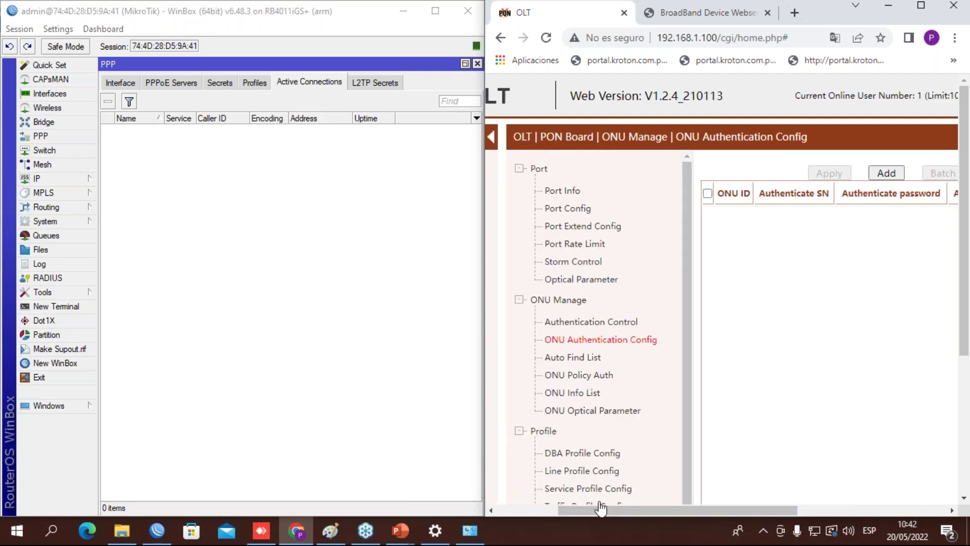
pyautogui.scroll(-1, 633, 321)
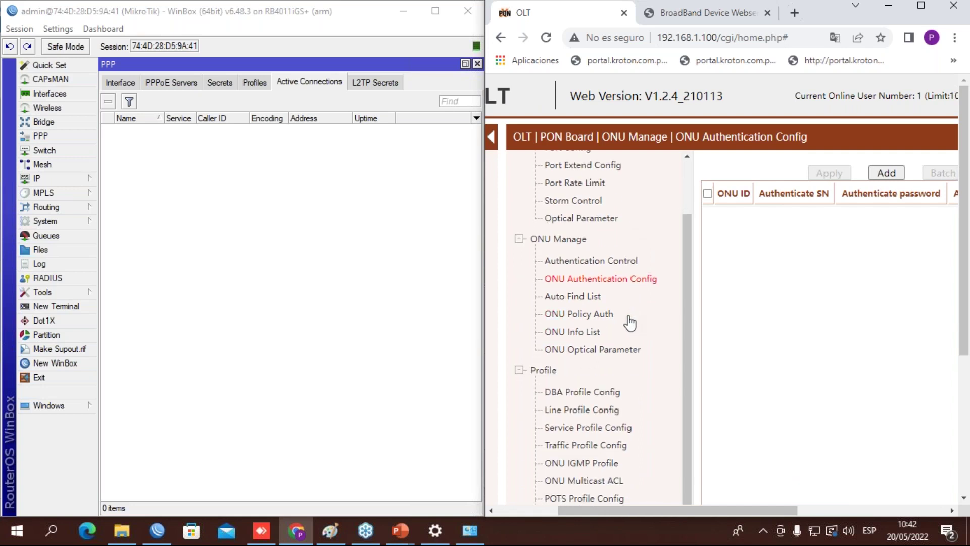
pyautogui.scroll(1, 629, 322)
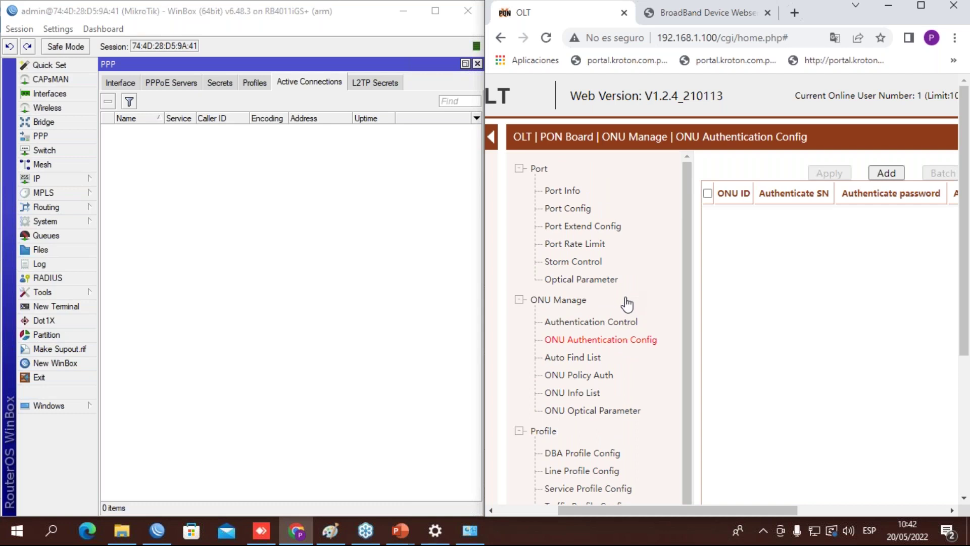
pyautogui.scroll(-1, 620, 292)
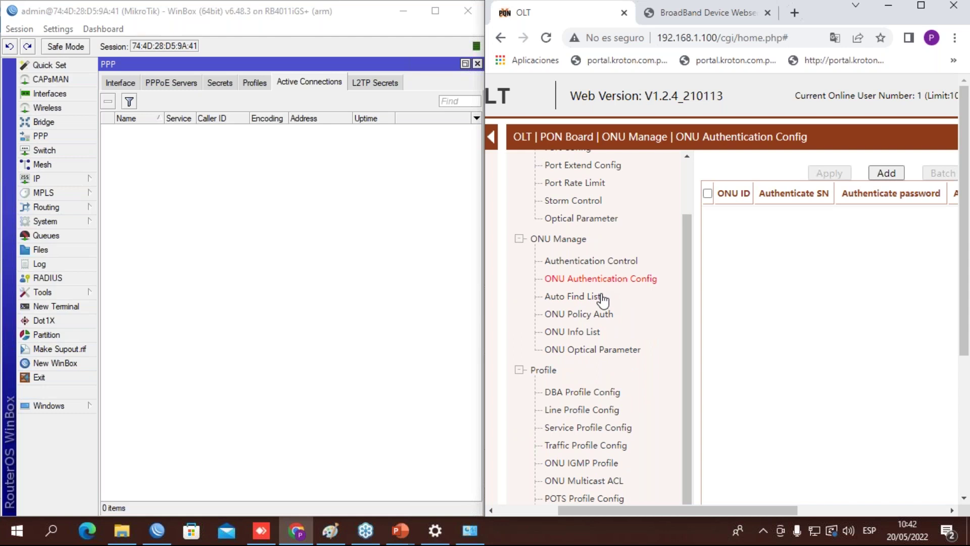
pyautogui.moveTo(705, 509); pyautogui.dragTo(802, 508)
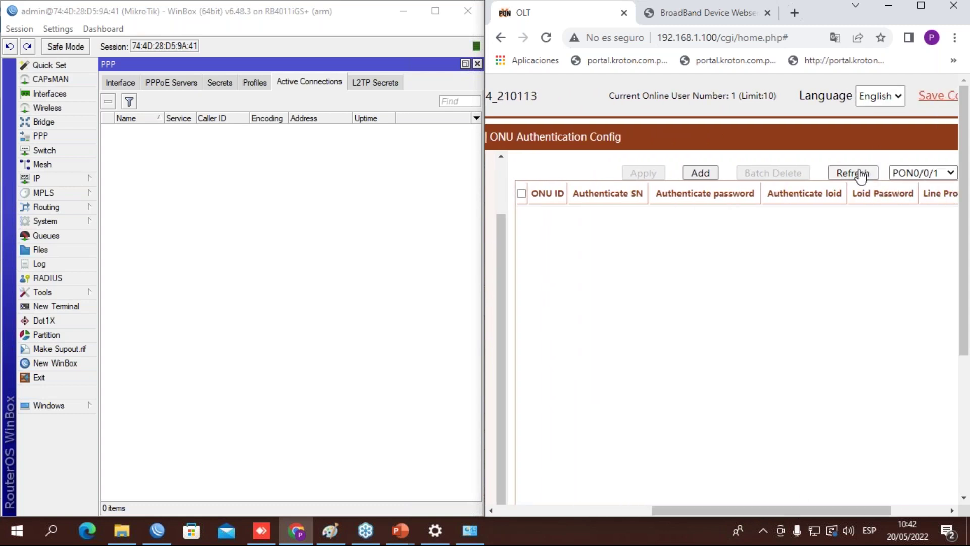
pyautogui.click(853, 173)
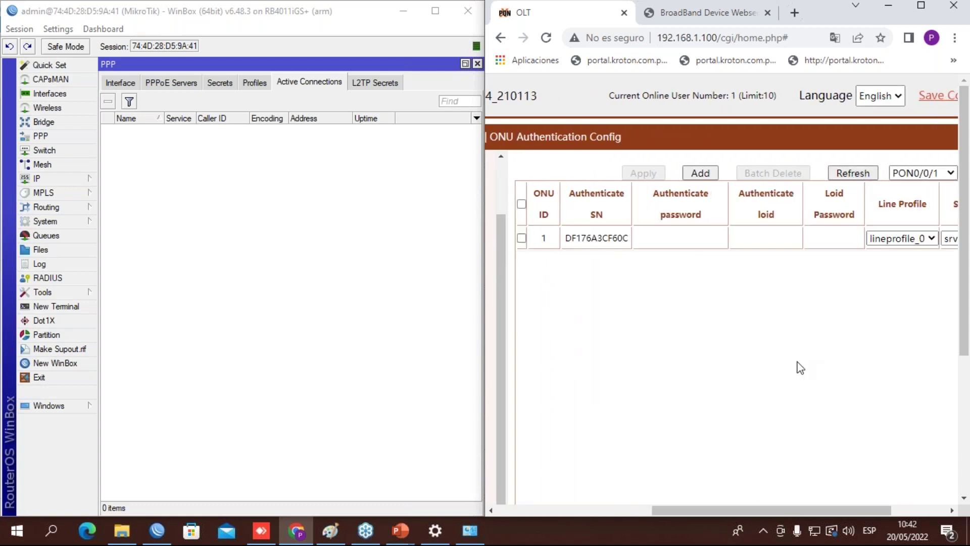
pyautogui.moveTo(714, 511); pyautogui.dragTo(768, 511)
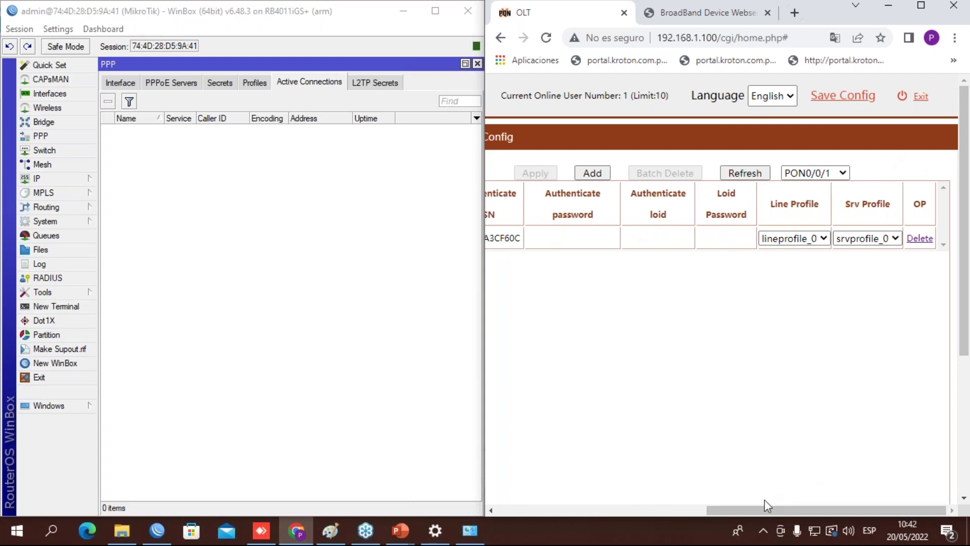
pyautogui.moveTo(762, 512); pyautogui.dragTo(626, 510)
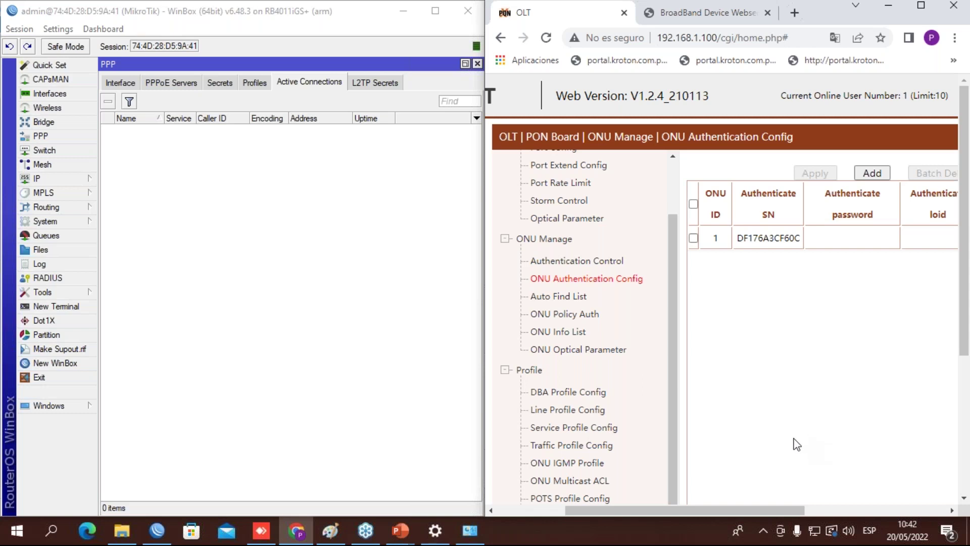
pyautogui.click(220, 84)
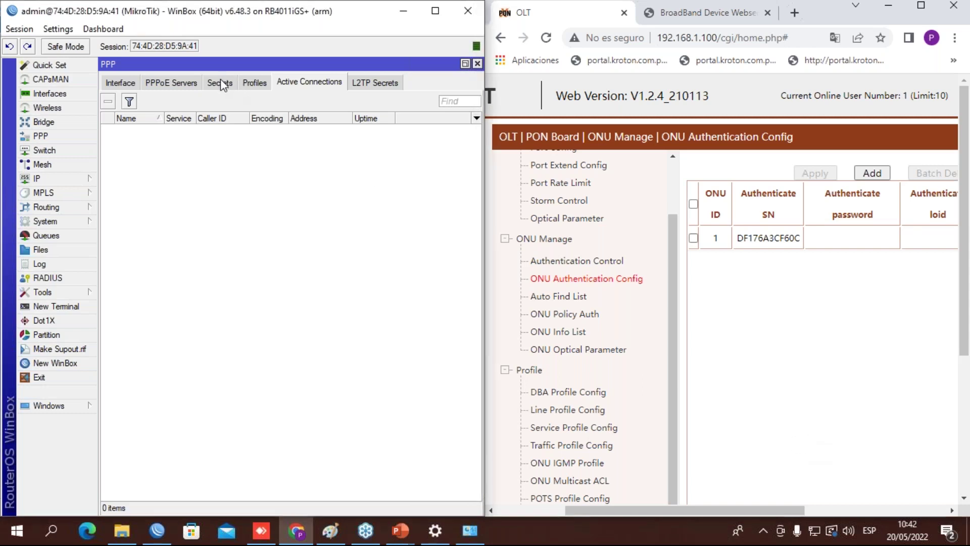
pyautogui.click(178, 83)
pyautogui.click(326, 85)
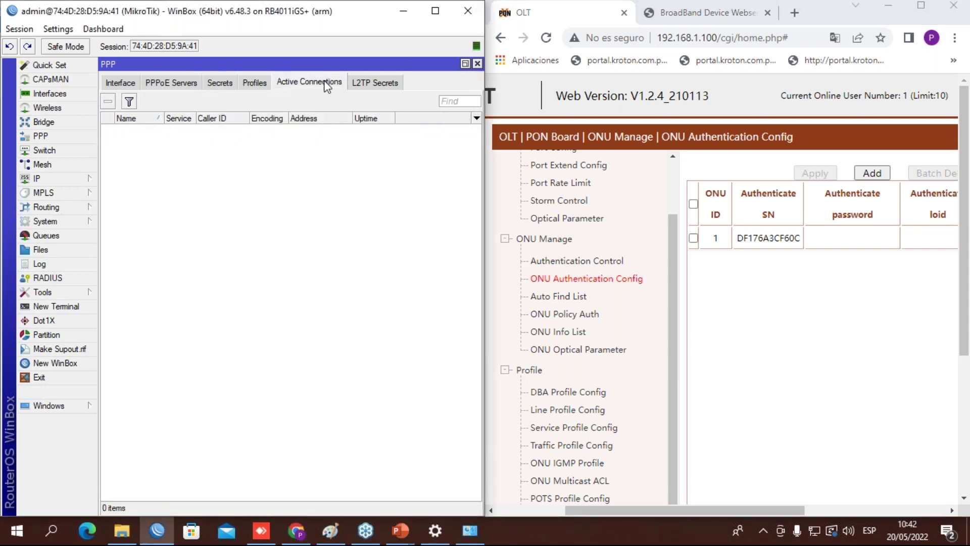
pyautogui.click(40, 264)
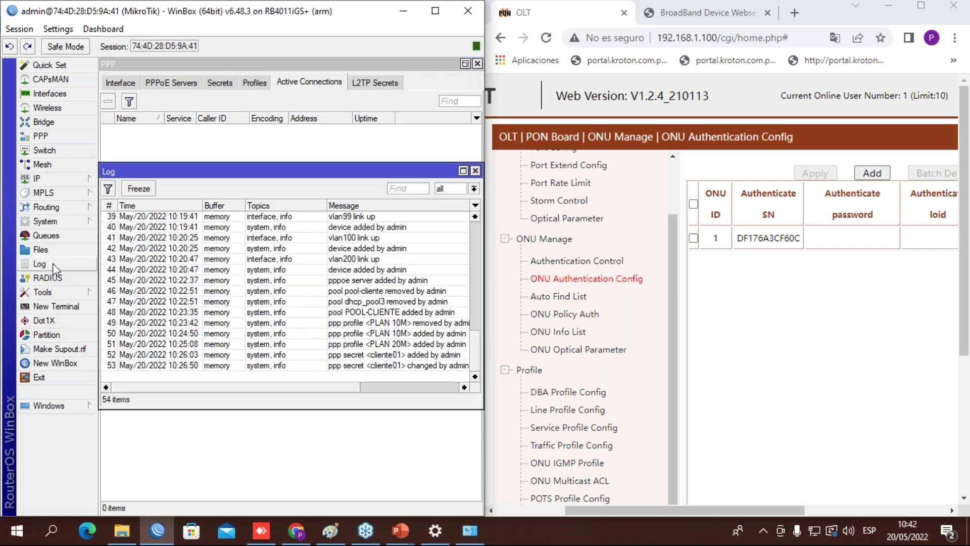
pyautogui.click(475, 171)
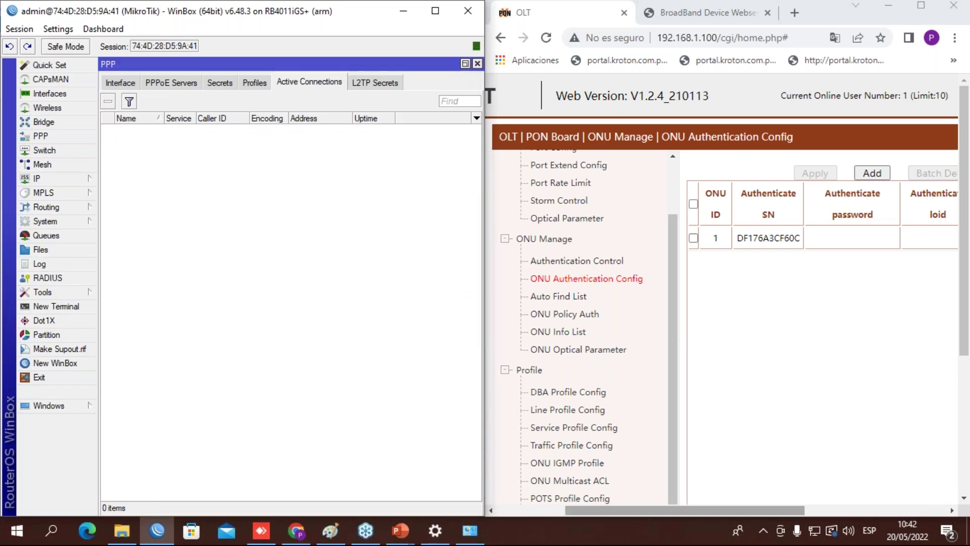
pyautogui.moveTo(724, 505); pyautogui.dragTo(625, 500)
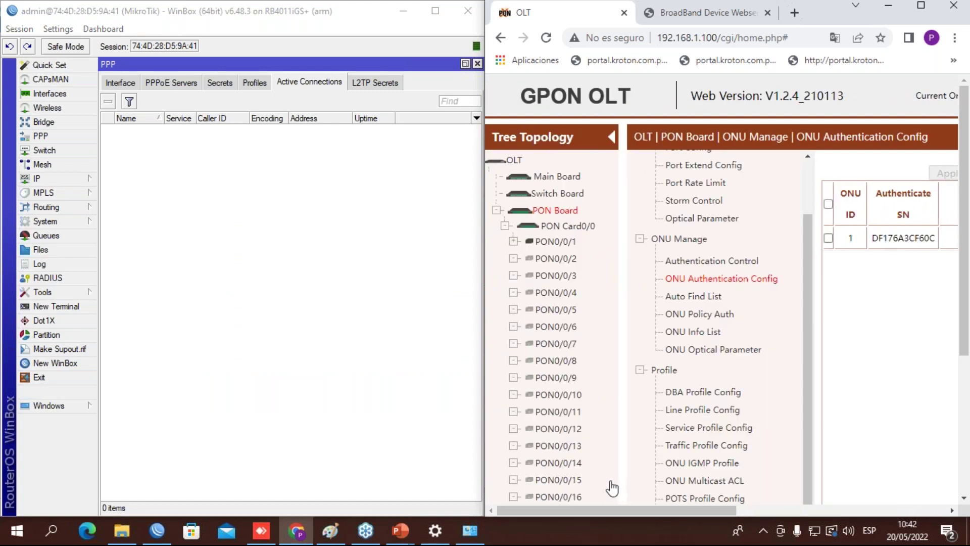
# Open the OLT's Service Port Auto Config page
pyautogui.scroll(-2, 609, 267)
pyautogui.scroll(-2, 610, 267)
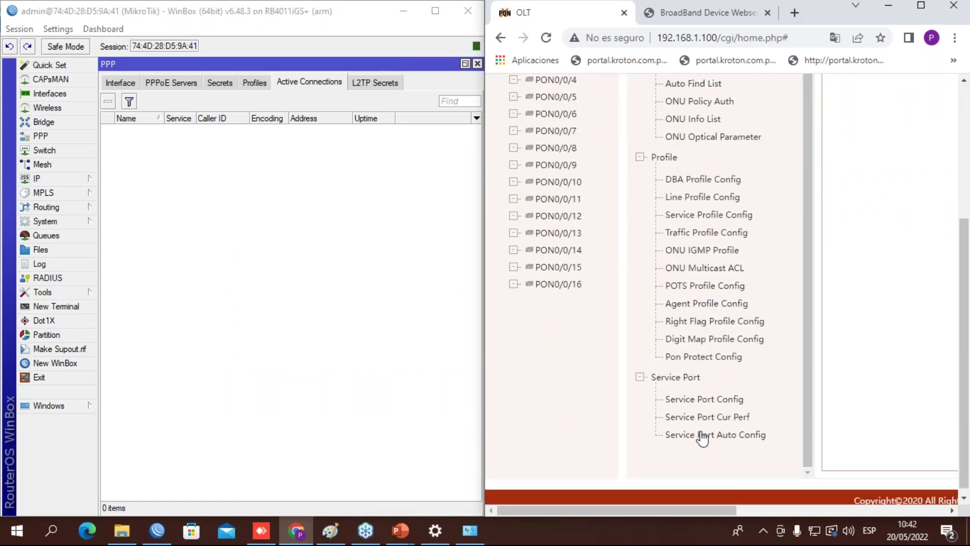
pyautogui.click(699, 435)
pyautogui.moveTo(677, 508); pyautogui.dragTo(884, 510)
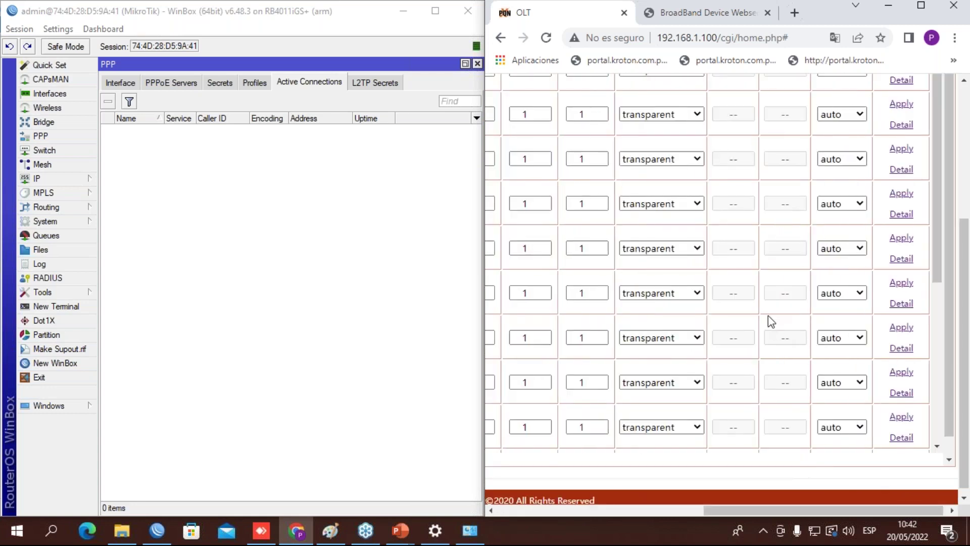
pyautogui.scroll(5, 768, 315)
pyautogui.moveTo(729, 508); pyautogui.dragTo(610, 399)
# Inspect lineprofile_0's gem detail and gem map detail in Line Profile Config
pyautogui.click(604, 411)
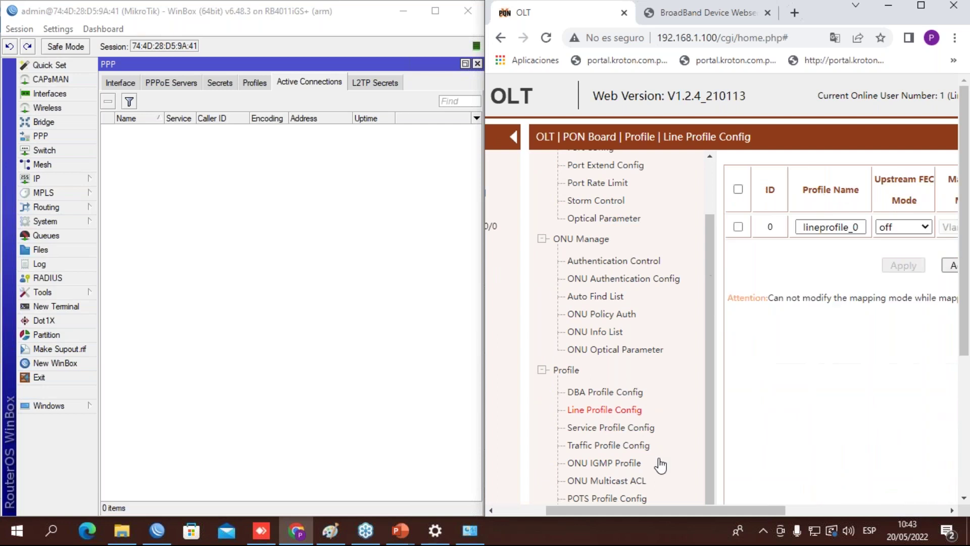
pyautogui.moveTo(667, 510); pyautogui.dragTo(843, 510)
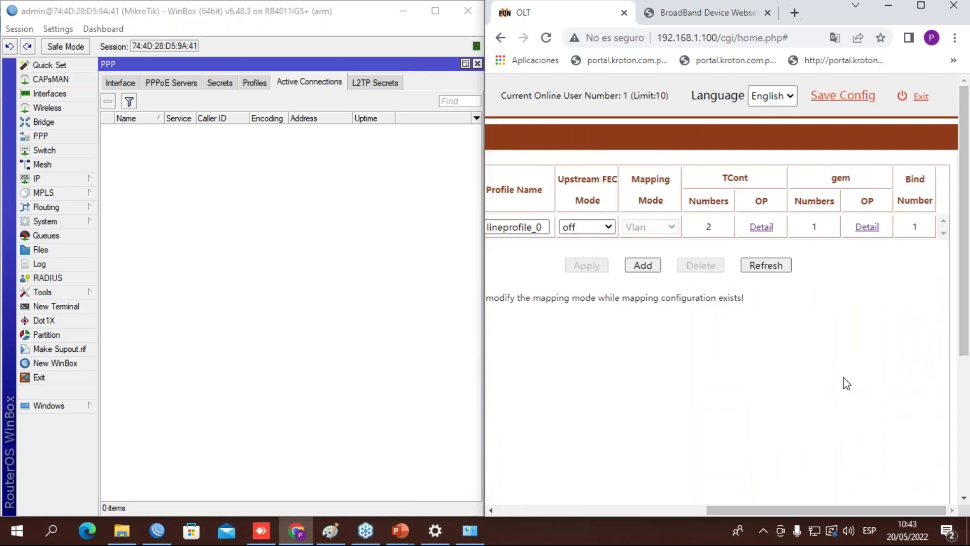
pyautogui.click(868, 226)
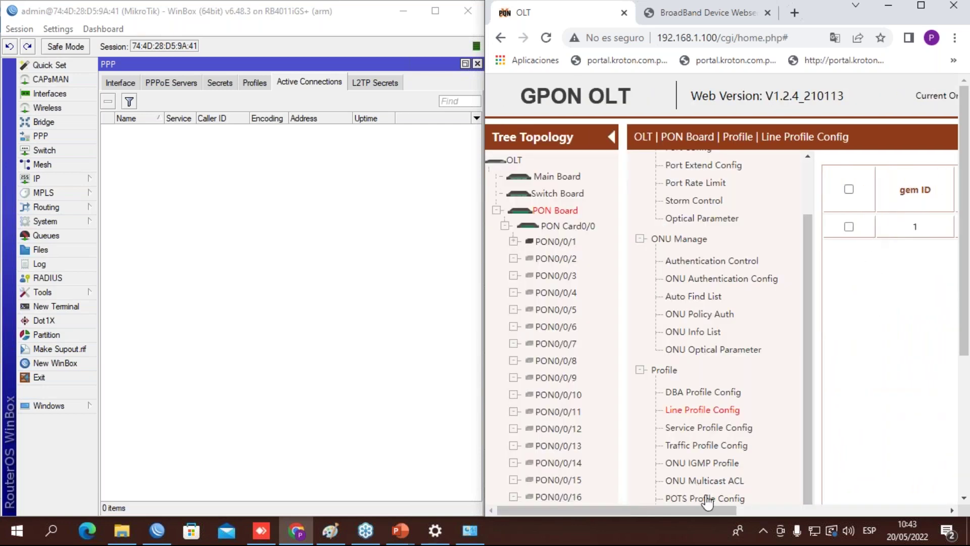
pyautogui.moveTo(711, 508); pyautogui.dragTo(905, 511)
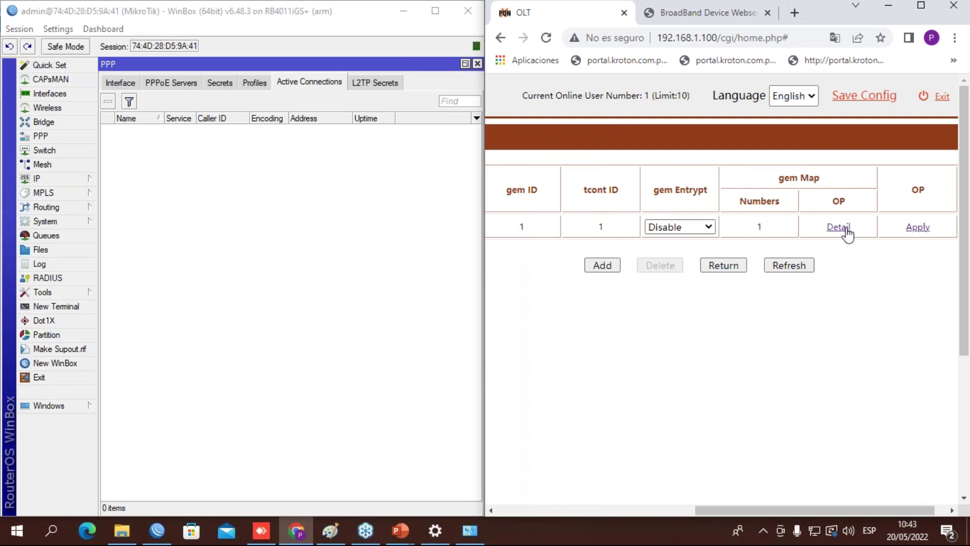
pyautogui.click(846, 230)
pyautogui.moveTo(684, 508); pyautogui.dragTo(628, 495)
pyautogui.scroll(-4, 733, 288)
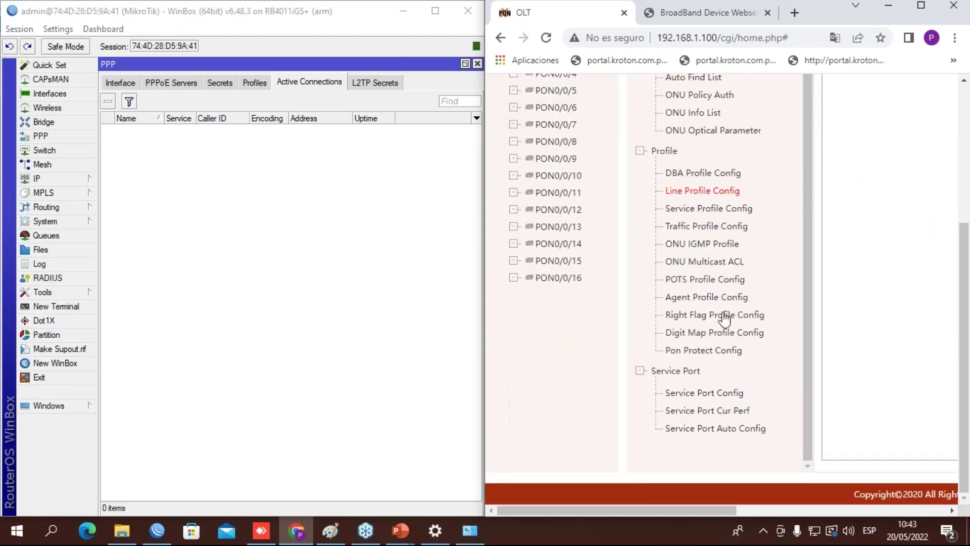
# Open Service Port Config to view the service port entry on VLAN 100
pyautogui.click(709, 398)
pyautogui.moveTo(641, 511); pyautogui.dragTo(852, 511)
pyautogui.scroll(4, 801, 347)
pyautogui.scroll(-3, 738, 354)
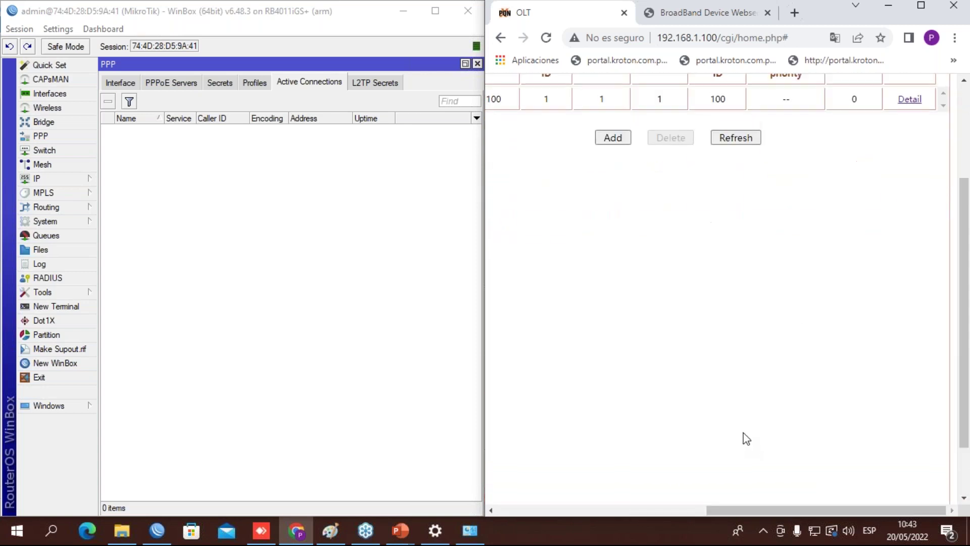
pyautogui.moveTo(750, 508); pyautogui.dragTo(530, 475)
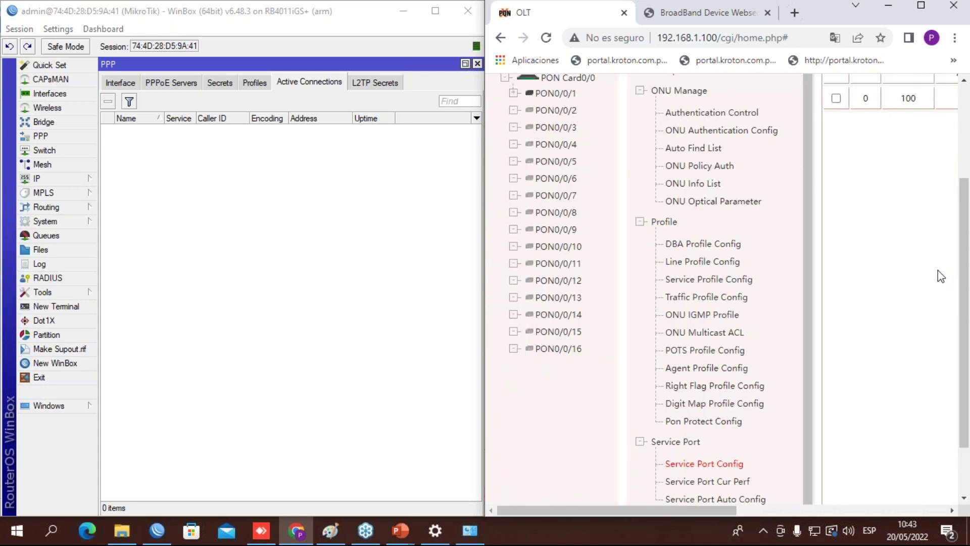
pyautogui.scroll(3, 844, 245)
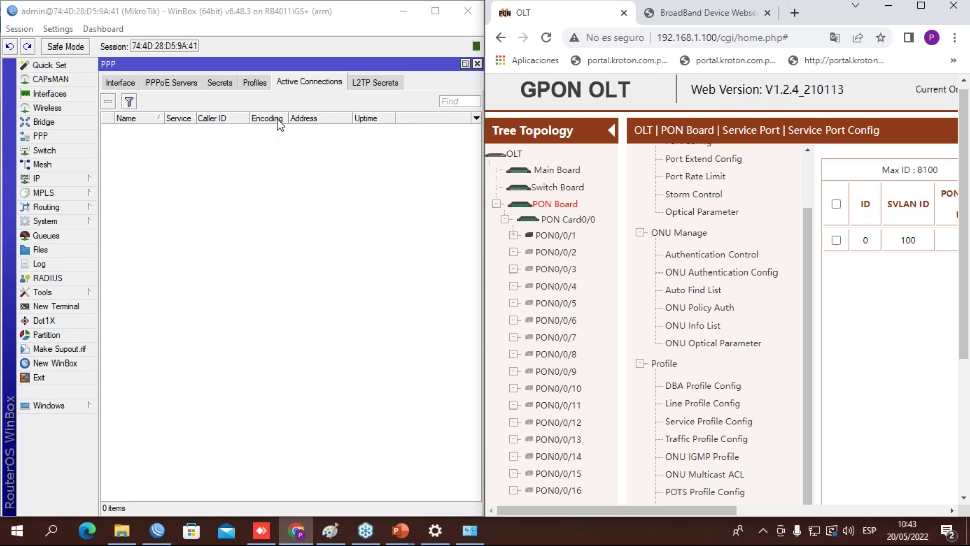
# Change vlan100's parent interface to ether3, labelling ETHER 3 on the network diagram
pyautogui.click(220, 83)
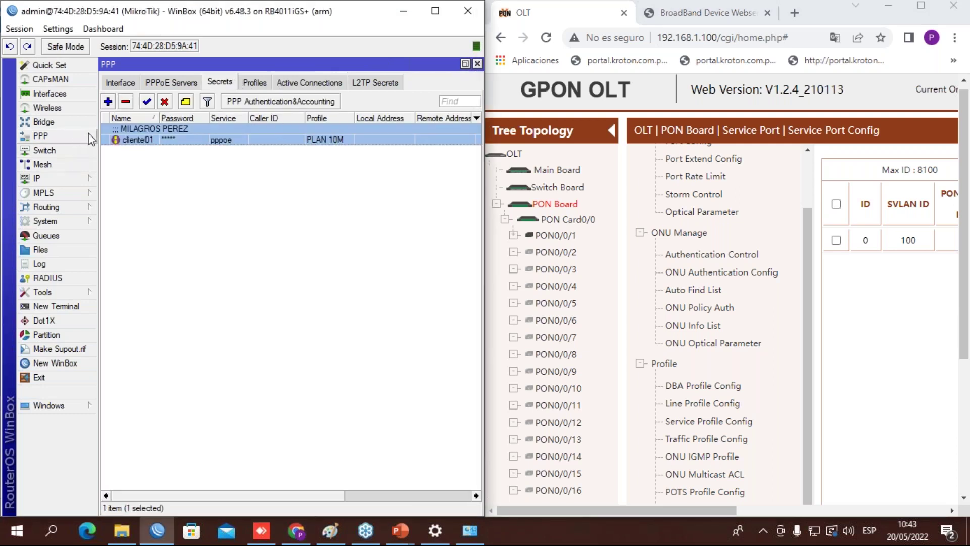
pyautogui.click(48, 93)
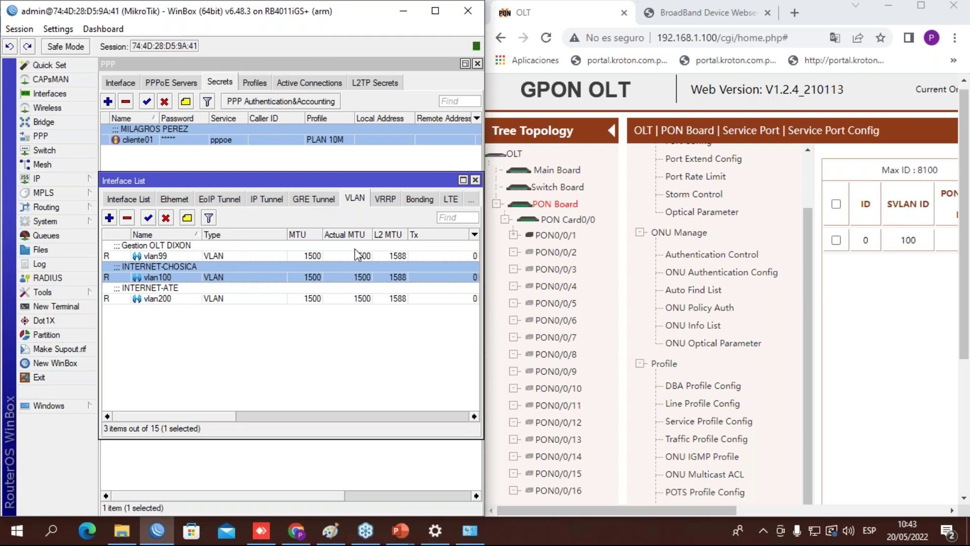
pyautogui.doubleClick(280, 280)
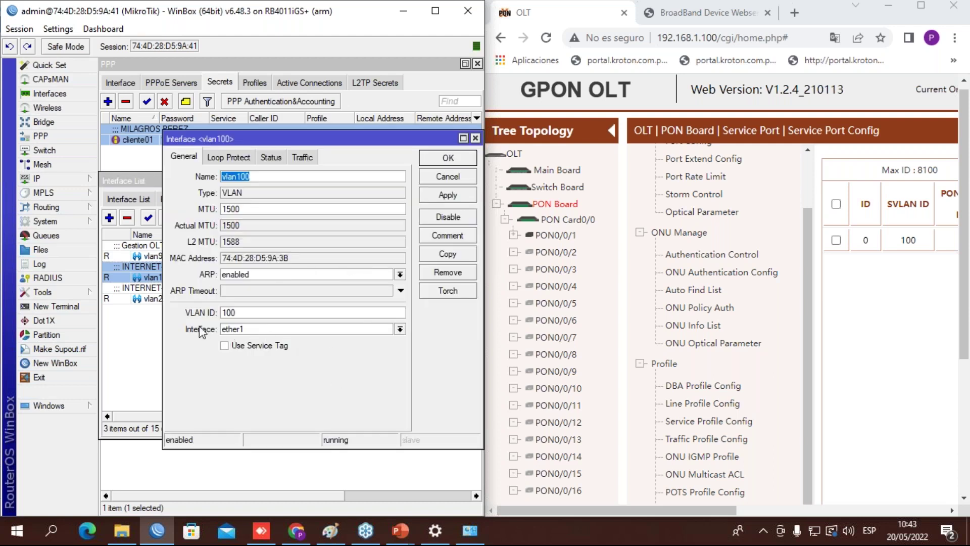
pyautogui.click(239, 332)
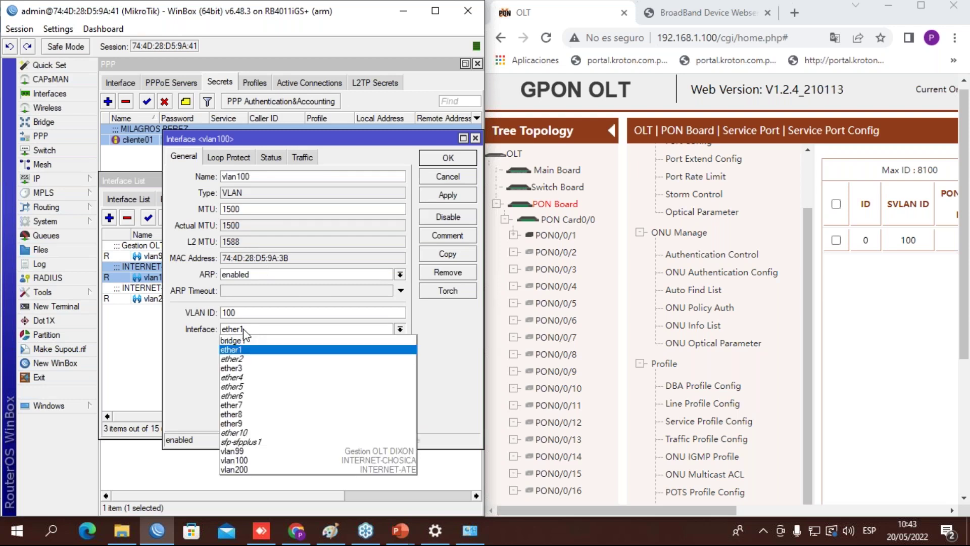
pyautogui.click(249, 367)
pyautogui.click(330, 530)
pyautogui.moveTo(264, 255)
pyautogui.mouseDown()
pyautogui.moveTo(300, 262)
pyautogui.moveTo(262, 251)
pyautogui.mouseUp()
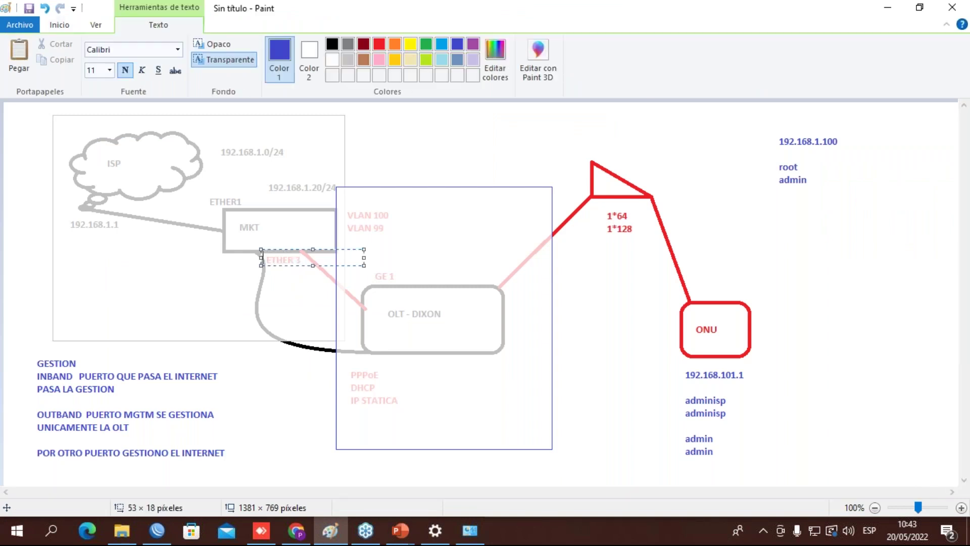
pyautogui.click(888, 10)
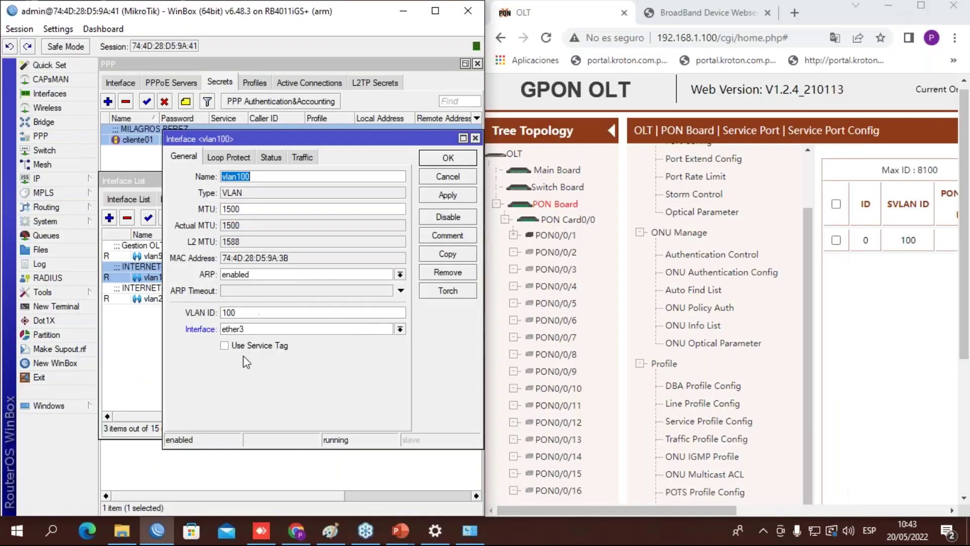
pyautogui.click(448, 159)
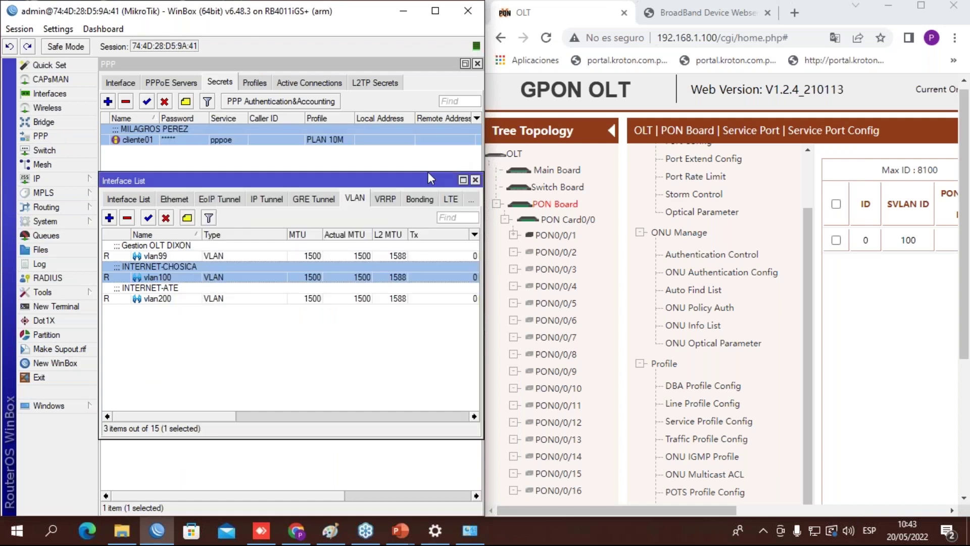
# Confirm vlan99's settings and check that cliente01's PPPoE session is connected
pyautogui.doubleClick(254, 255)
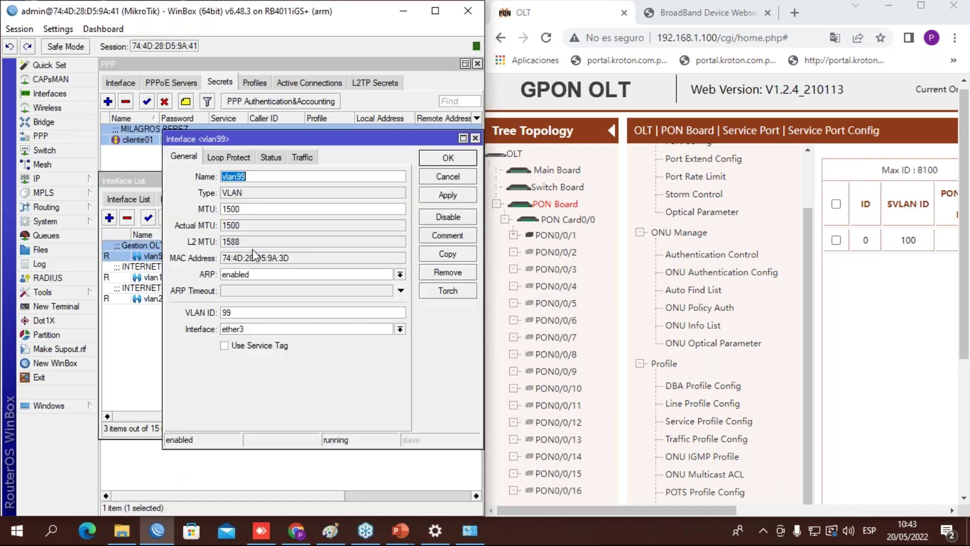
pyautogui.click(449, 159)
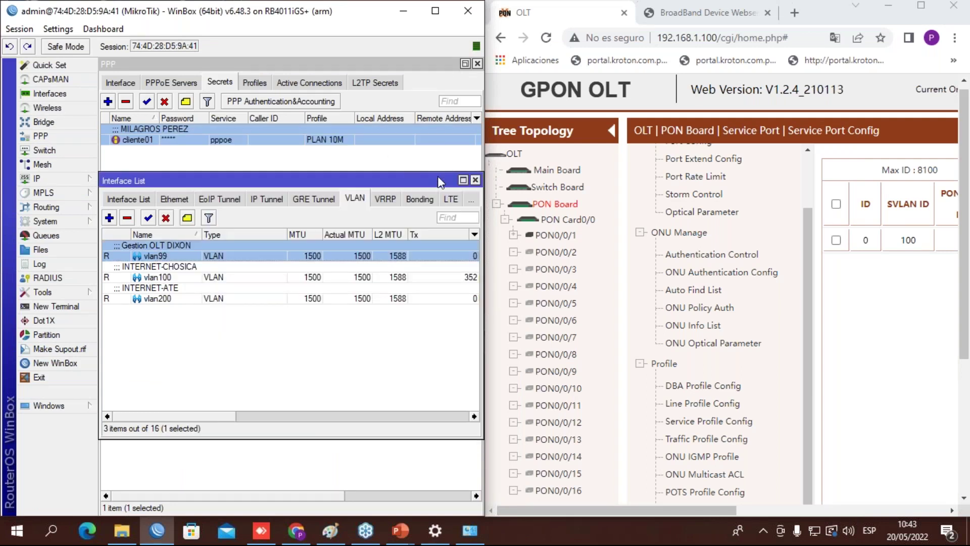
pyautogui.click(327, 86)
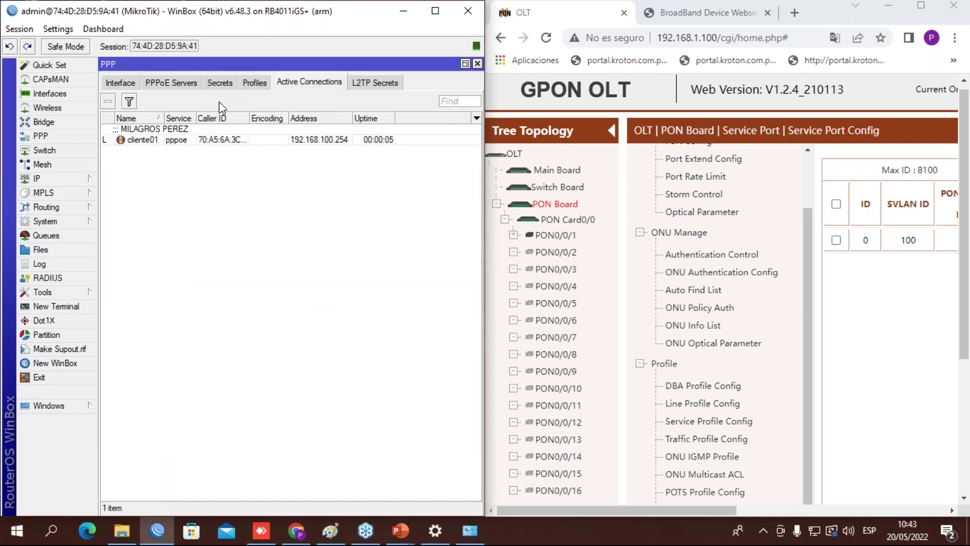
# Reapply ether3 as vlan100's parent interface and close the Interface List
pyautogui.click(46, 94)
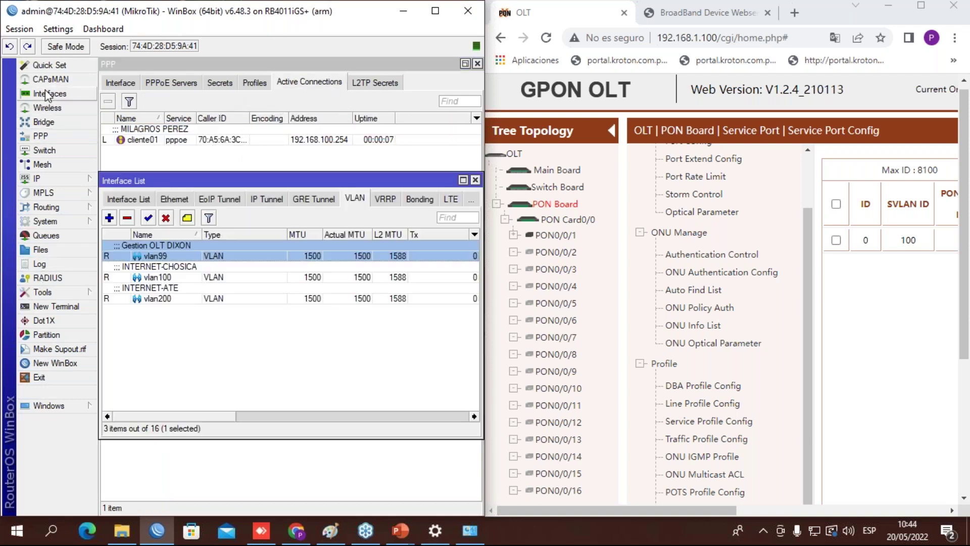
pyautogui.doubleClick(181, 277)
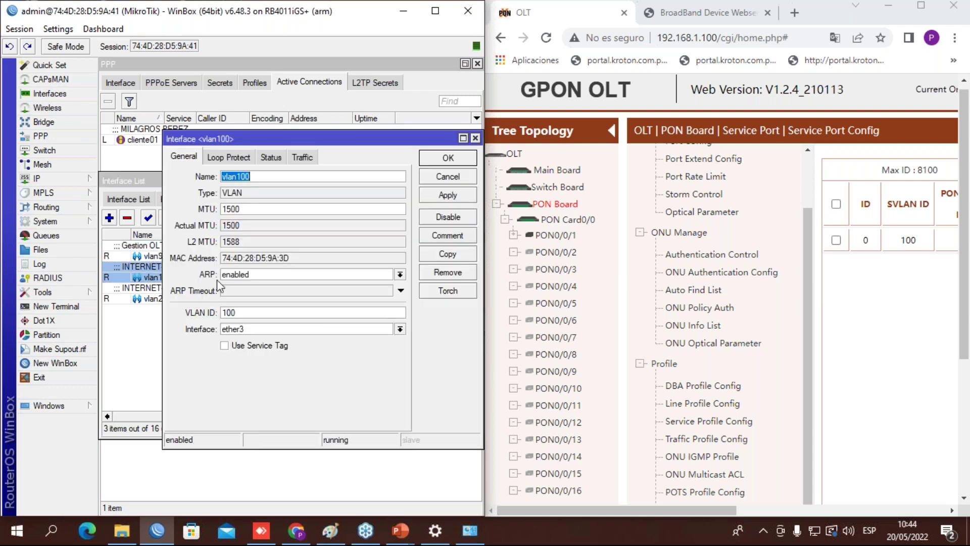
pyautogui.click(399, 329)
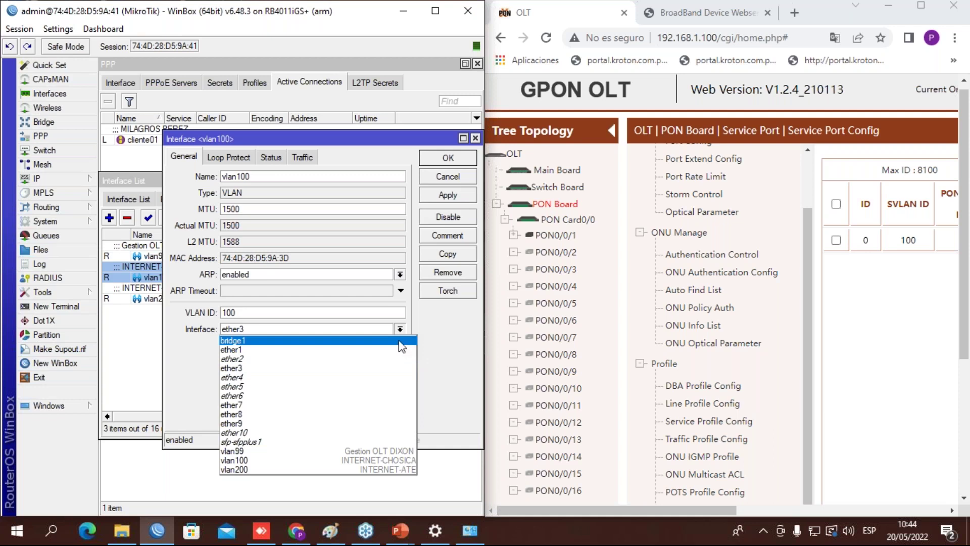
pyautogui.click(320, 369)
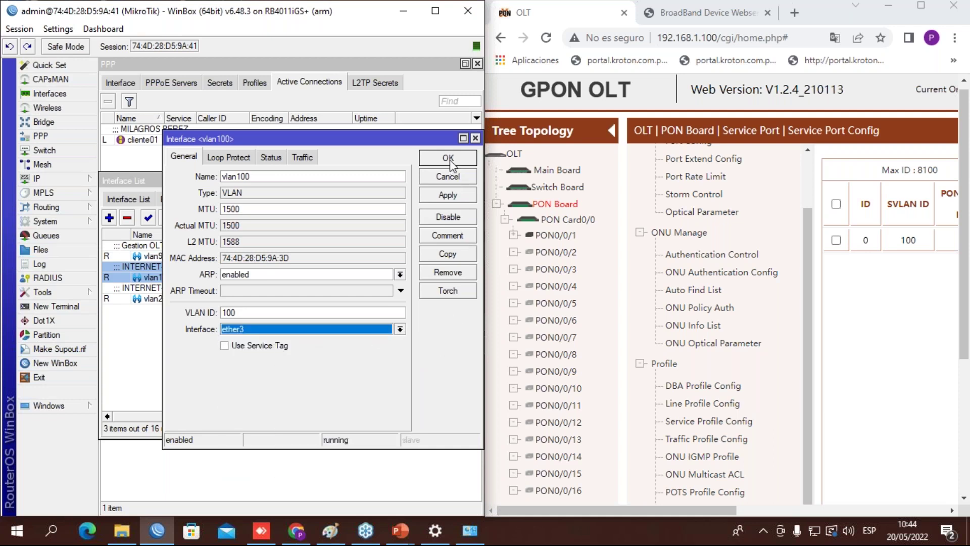
pyautogui.click(448, 158)
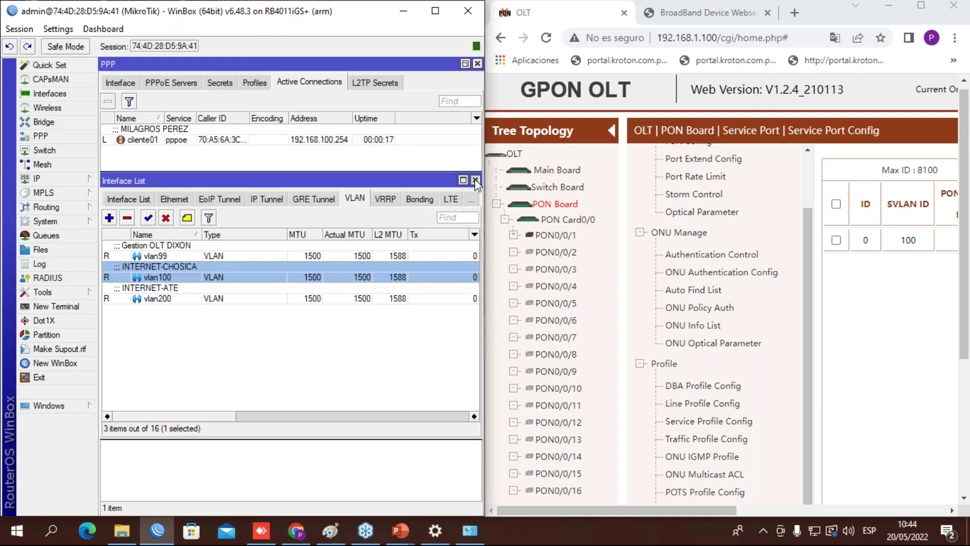
pyautogui.click(475, 180)
# Copy the Caller ID from the active PPPoE client session's details
pyautogui.click(210, 132)
pyautogui.doubleClick(210, 132)
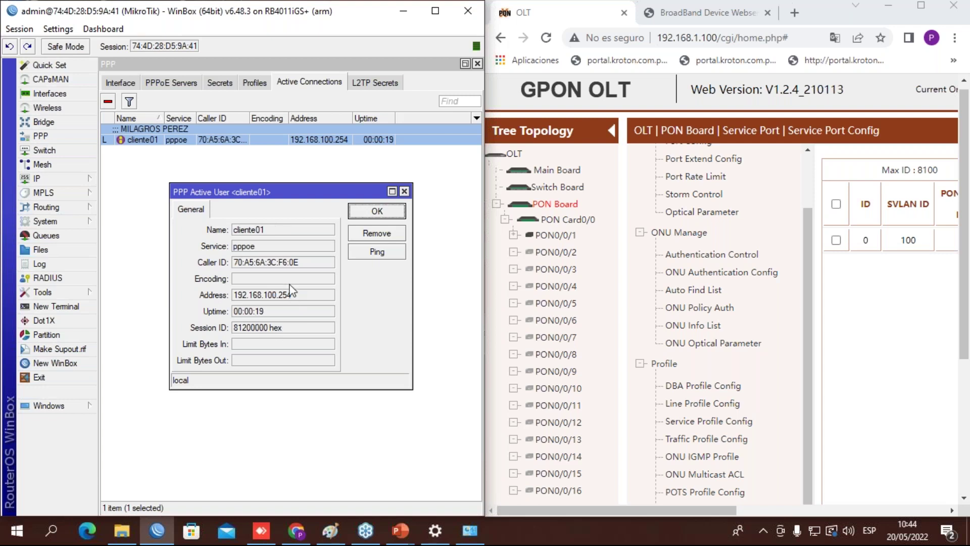
pyautogui.moveTo(304, 298); pyautogui.dragTo(208, 297)
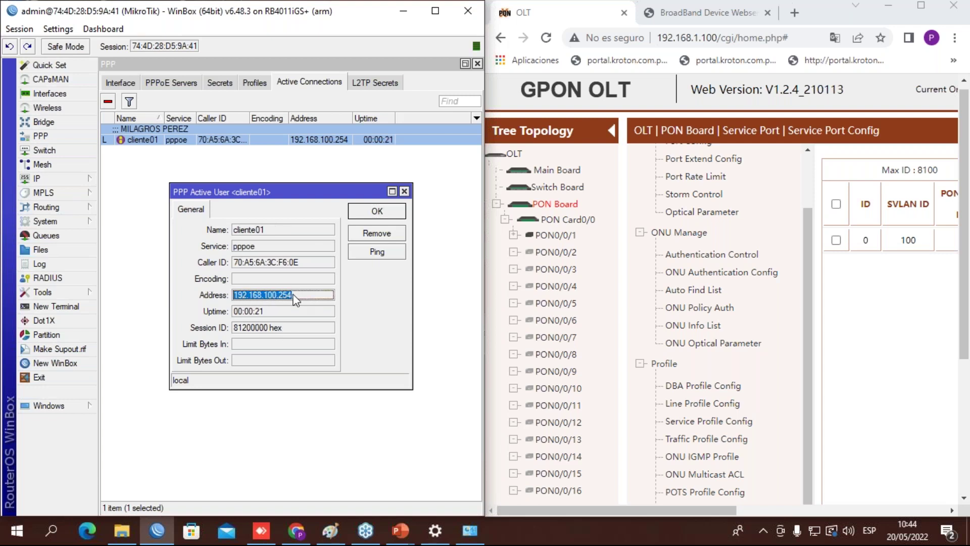
pyautogui.moveTo(306, 266); pyautogui.dragTo(223, 268)
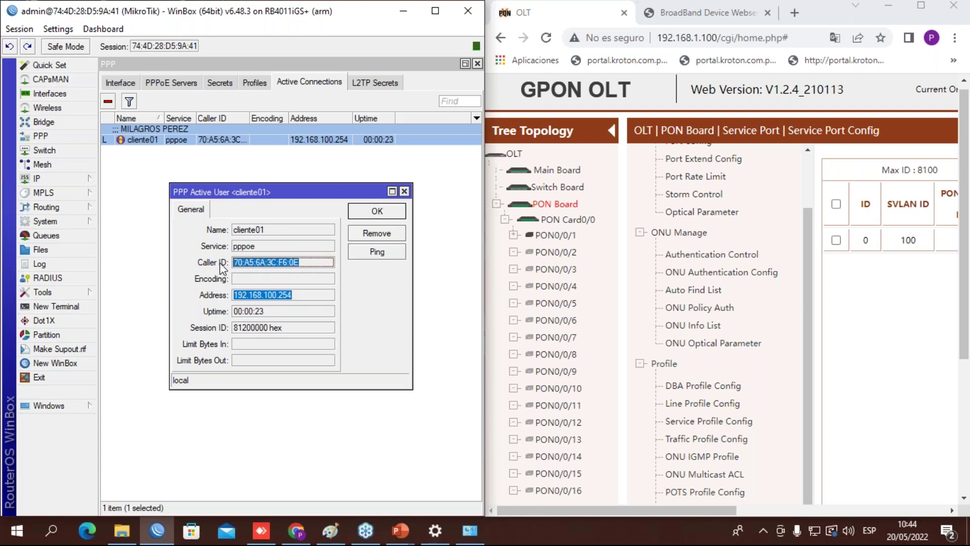
pyautogui.click(302, 297)
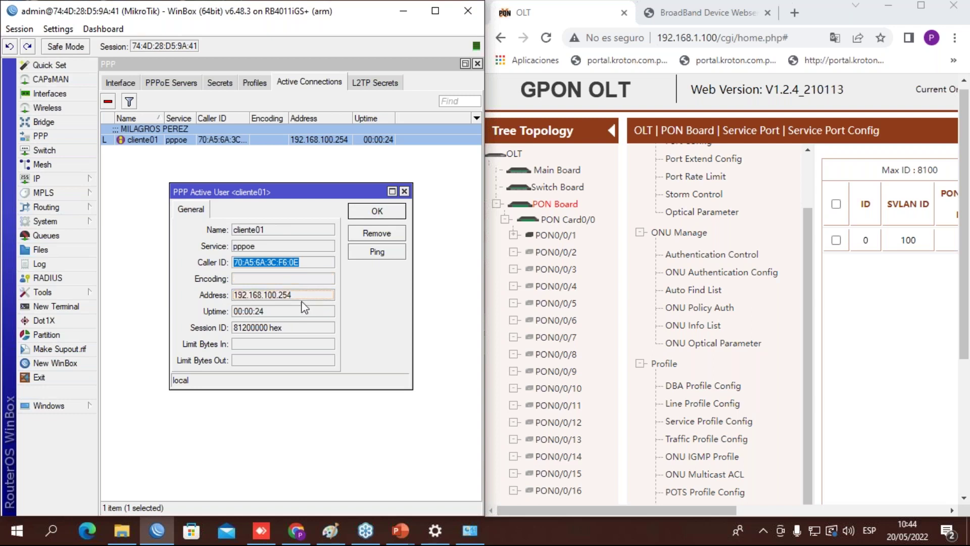
pyautogui.click(310, 265)
pyautogui.click(405, 192)
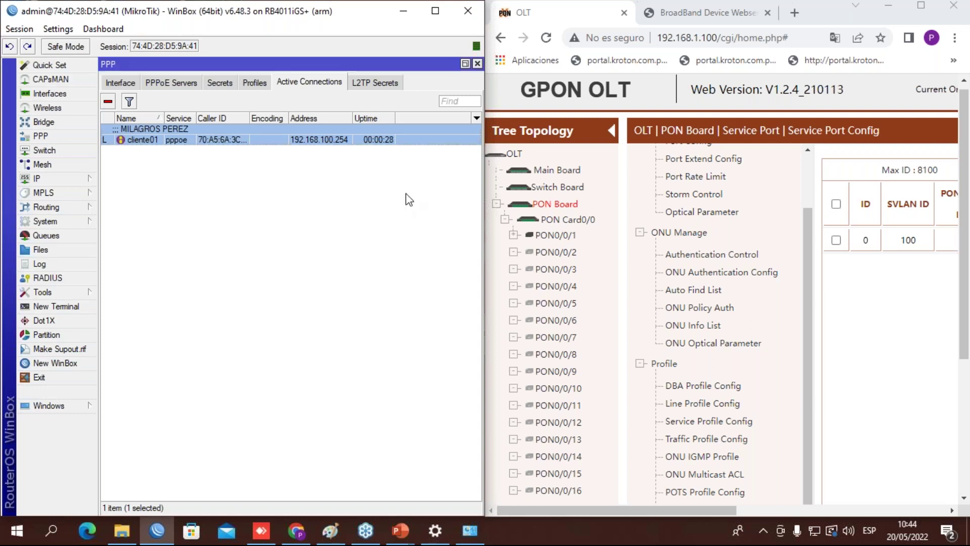
pyautogui.click(324, 150)
pyautogui.doubleClick(324, 139)
pyautogui.doubleClick(300, 262)
pyautogui.rightClick(261, 261)
pyautogui.click(294, 269)
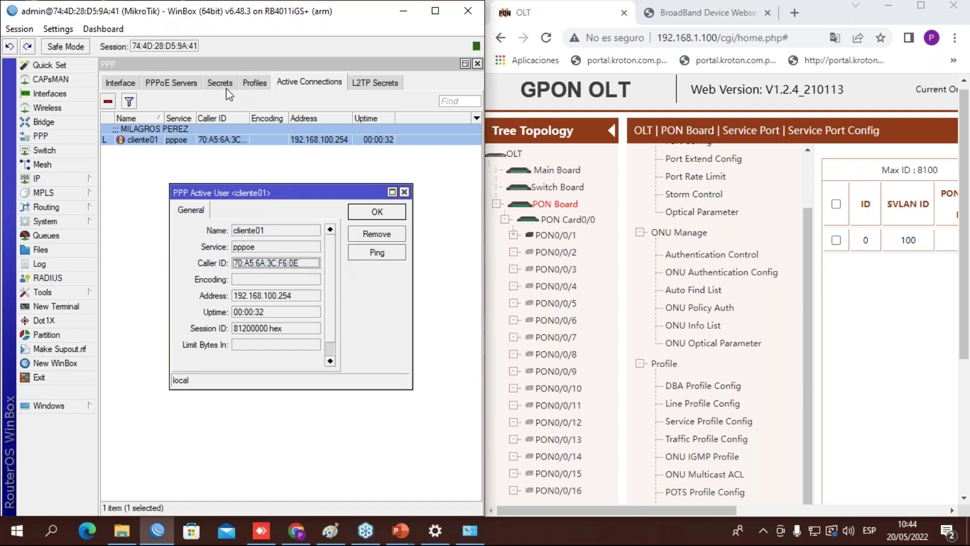
# Paste the copied Caller ID into the client's PPP secret and confirm
pyautogui.click(219, 82)
pyautogui.doubleClick(264, 143)
pyautogui.click(314, 228)
pyautogui.rightClick(315, 228)
pyautogui.click(349, 270)
pyautogui.click(433, 182)
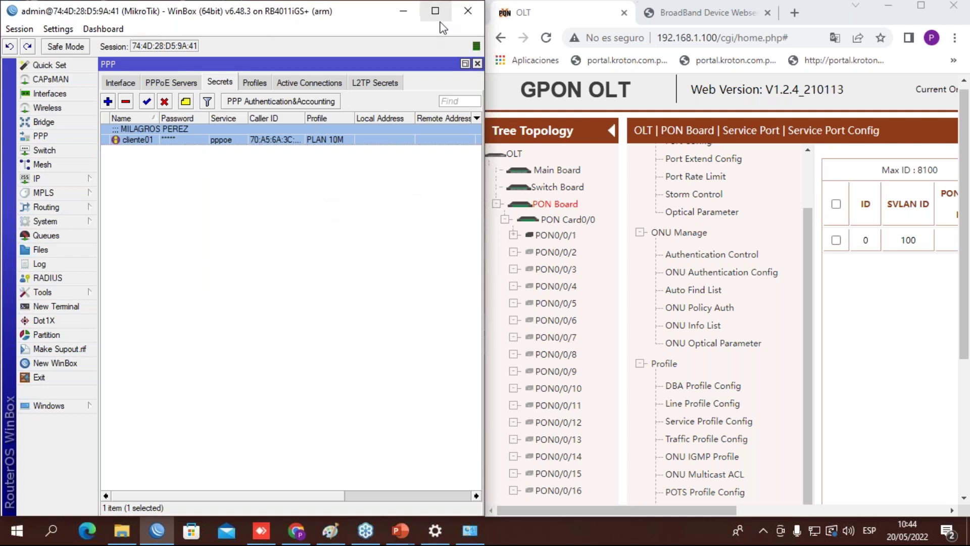
# Maximize the browser and check the line profile's gem mapping for VLAN 100
pyautogui.click(918, 6)
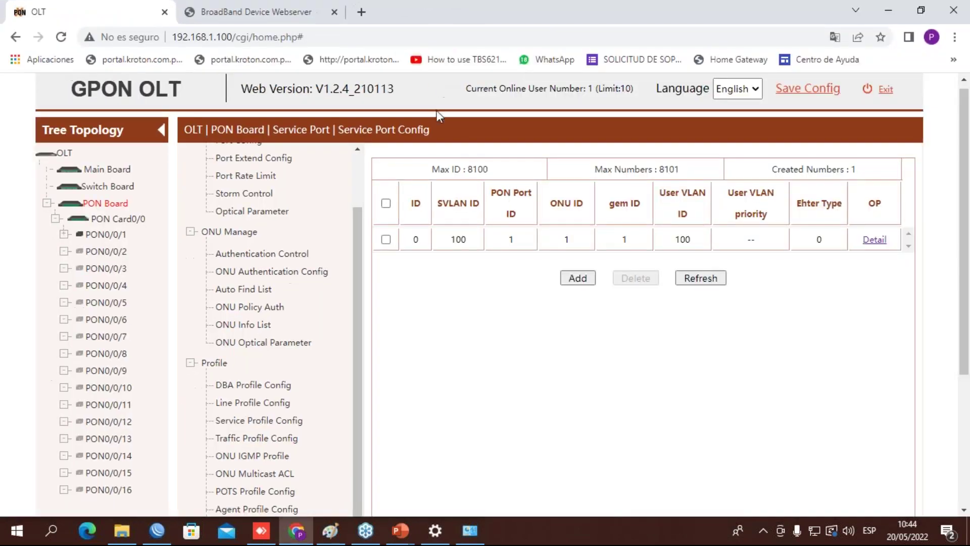
pyautogui.click(700, 278)
pyautogui.scroll(-3, 282, 280)
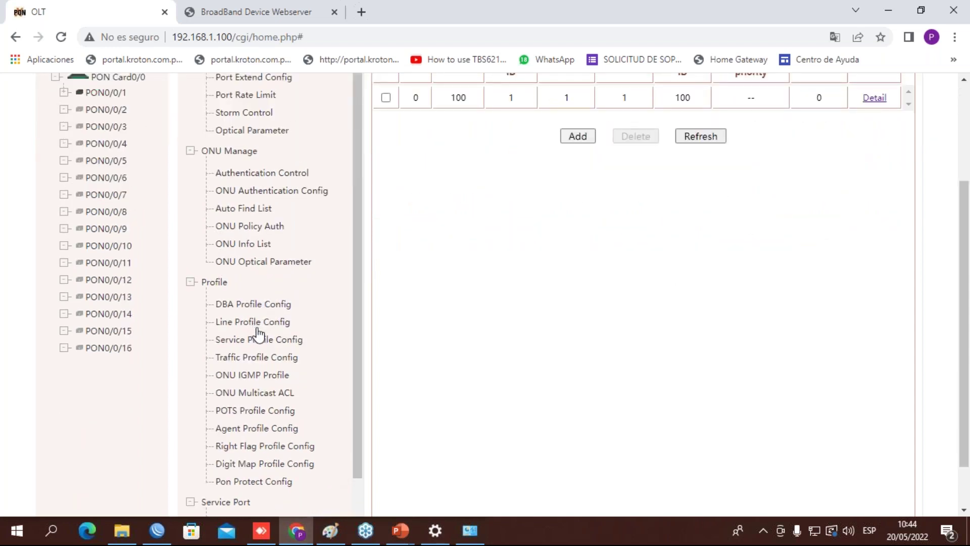
pyautogui.click(259, 323)
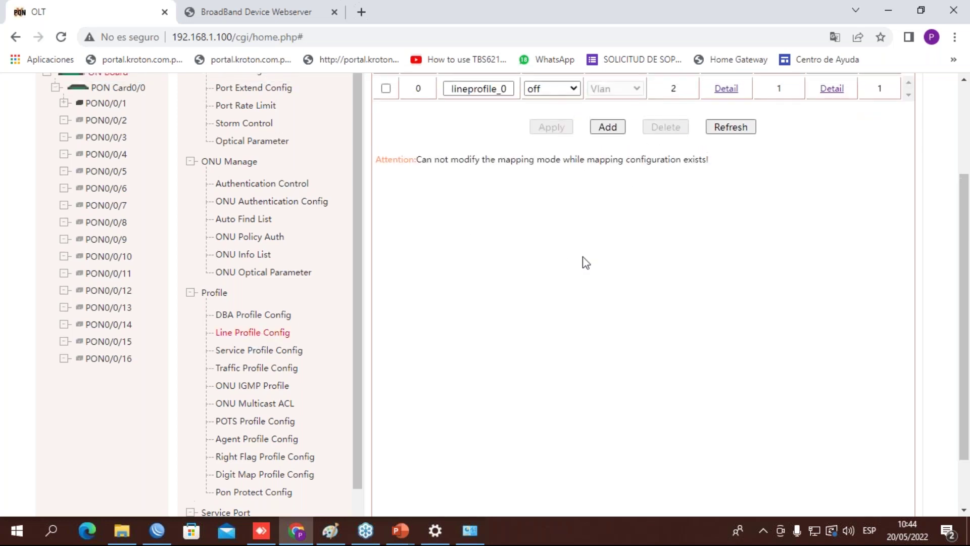
pyautogui.click(836, 233)
pyautogui.click(779, 227)
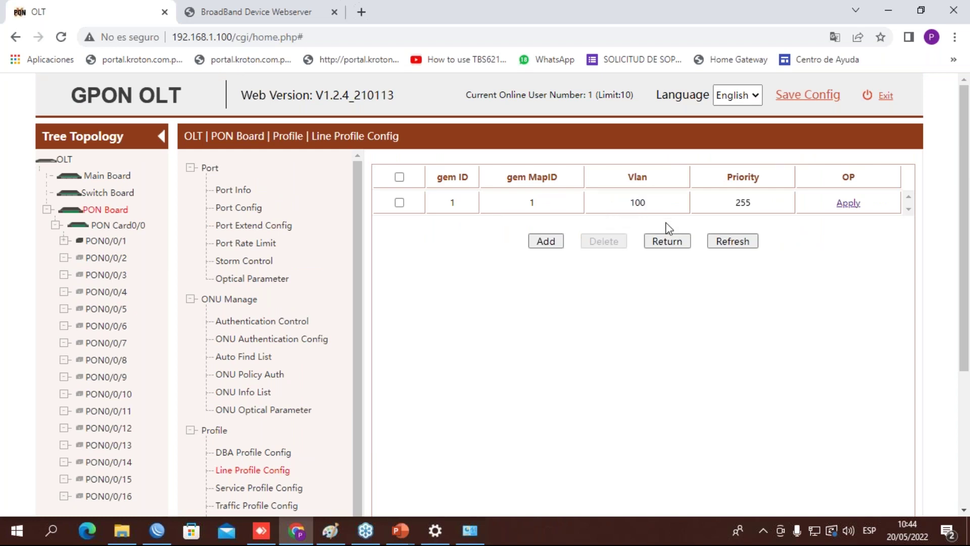
pyautogui.click(667, 241)
# In Service Port Auto Config, set row 2 to SVLAN 100 and user VLAN 100, then apply
pyautogui.scroll(-1, 303, 353)
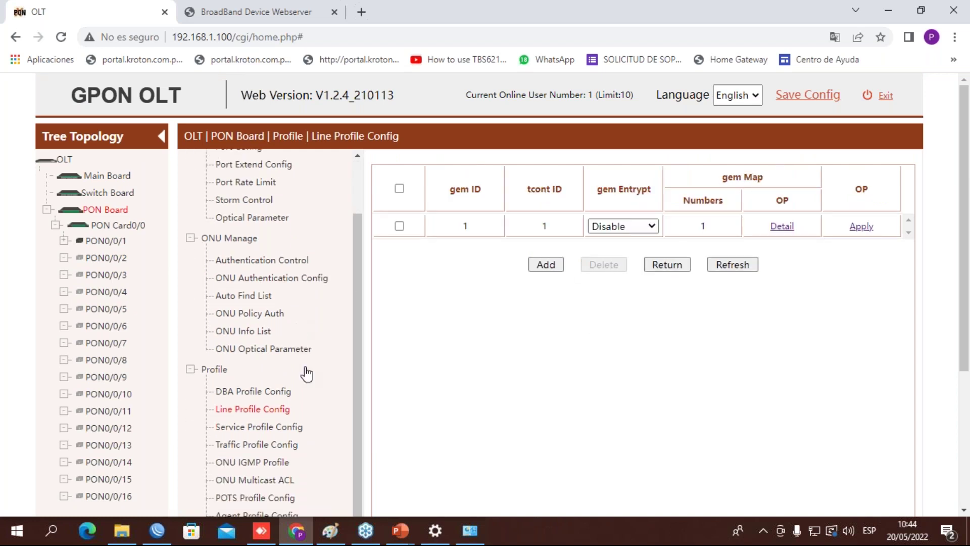
pyautogui.scroll(-4, 307, 374)
pyautogui.click(281, 444)
pyautogui.scroll(4, 599, 310)
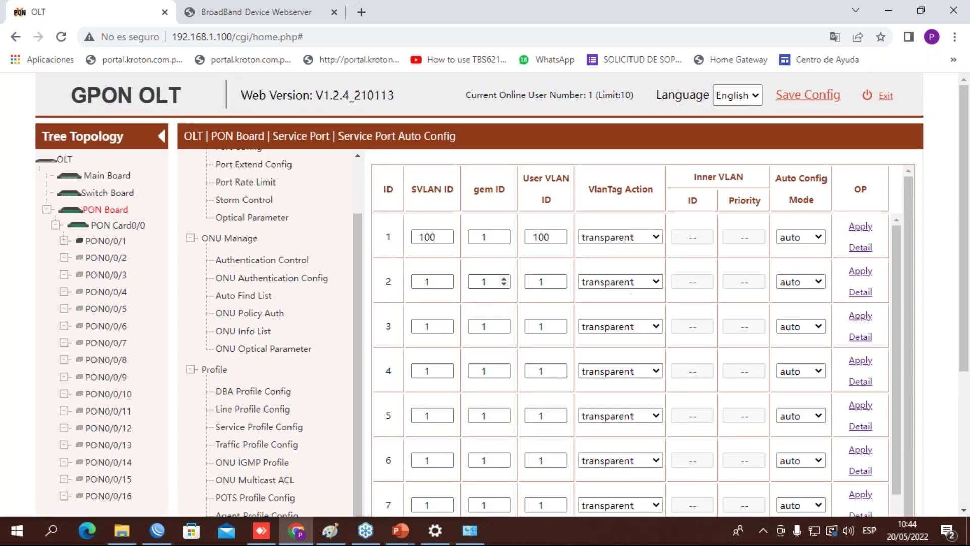
pyautogui.click(430, 282)
pyautogui.write('00')
pyautogui.click(544, 278)
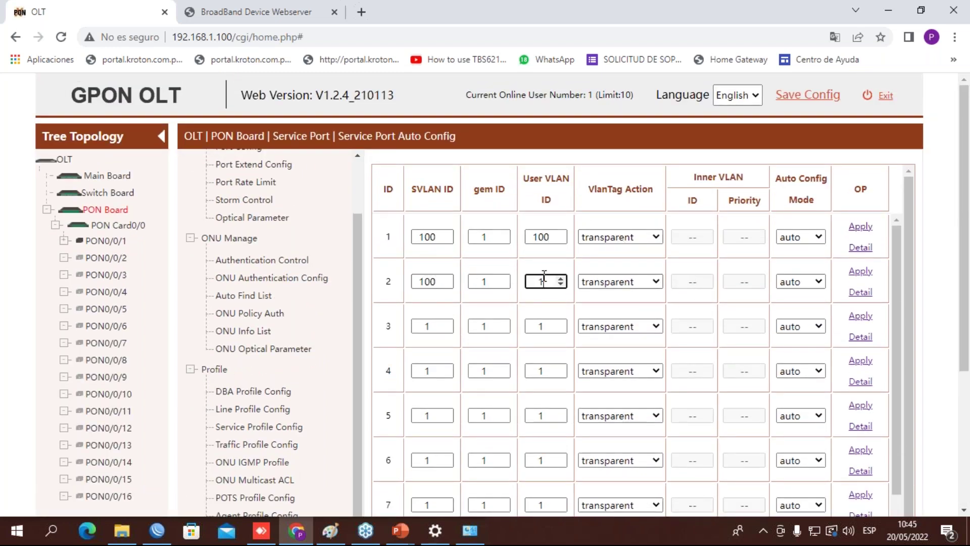
pyautogui.click(859, 271)
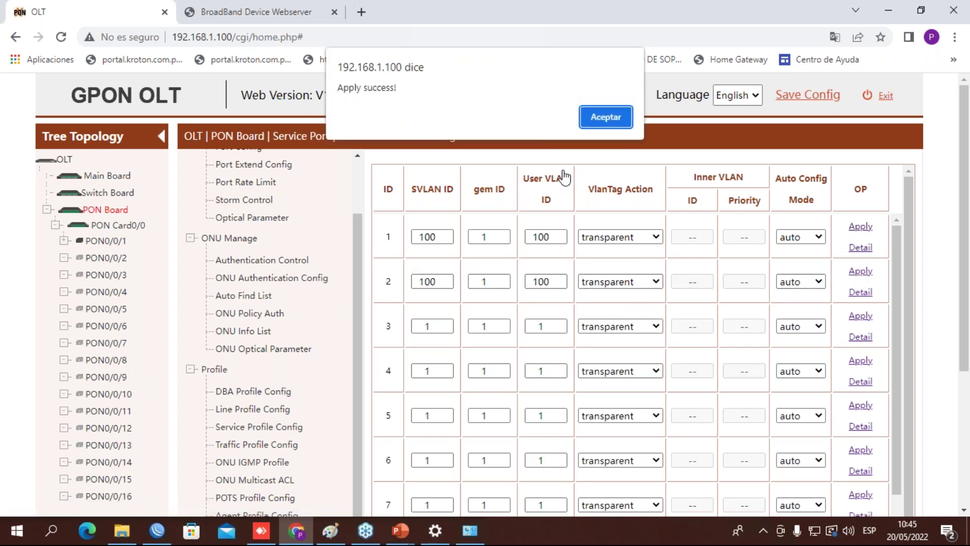
pyautogui.click(602, 117)
# Show ONU Authentication Config listing ONU 1 with lineprofile_0 and srvprofile_0
pyautogui.scroll(1, 245, 321)
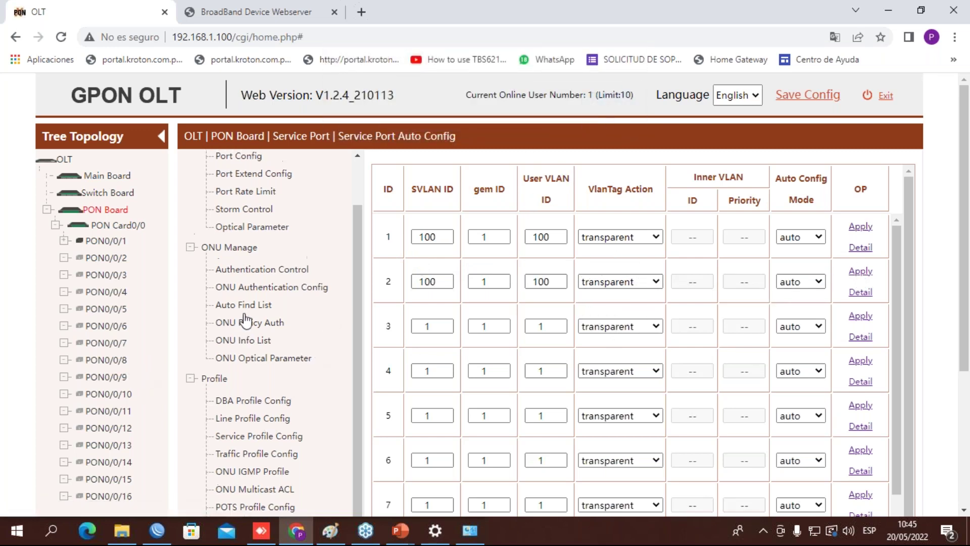
pyautogui.scroll(1, 245, 321)
pyautogui.click(284, 339)
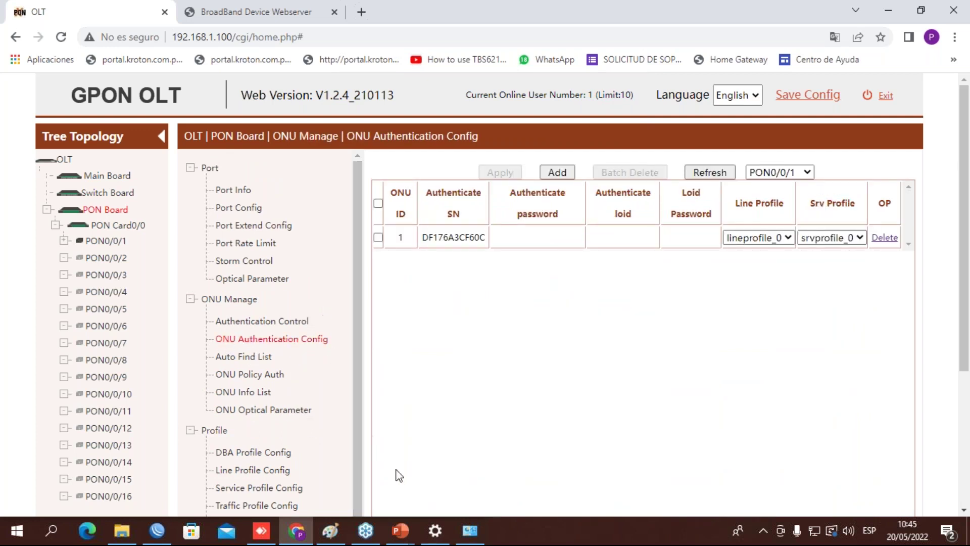
pyautogui.click(364, 530)
pyautogui.click(302, 533)
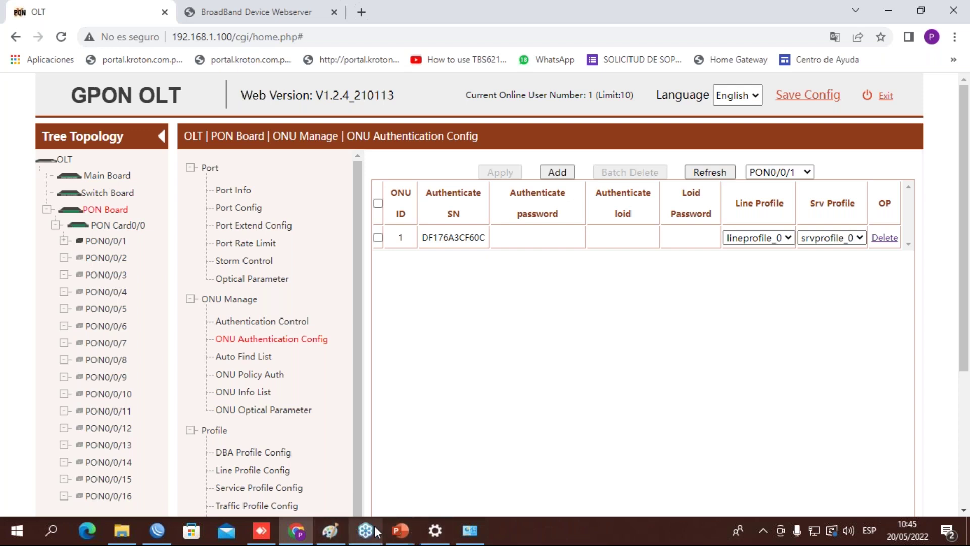
pyautogui.click(397, 531)
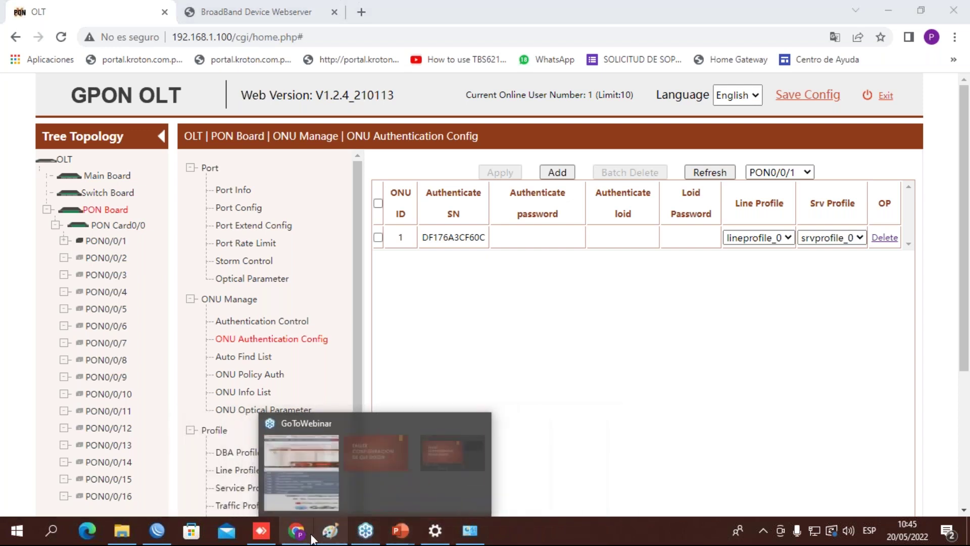
pyautogui.click(297, 531)
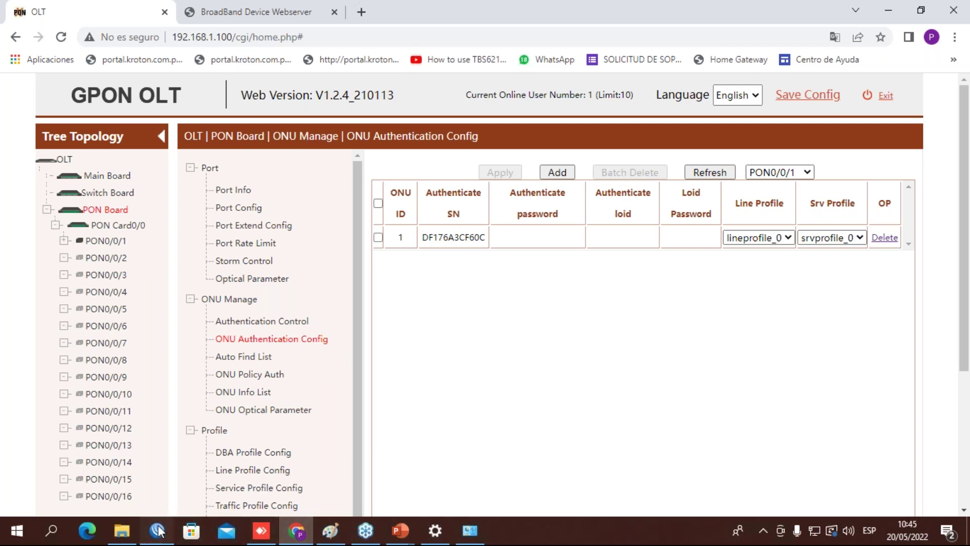
pyautogui.click(157, 530)
# Maximize WinBox and review PPP profiles, secrets and the PPPoE server on vlan100
pyautogui.click(435, 12)
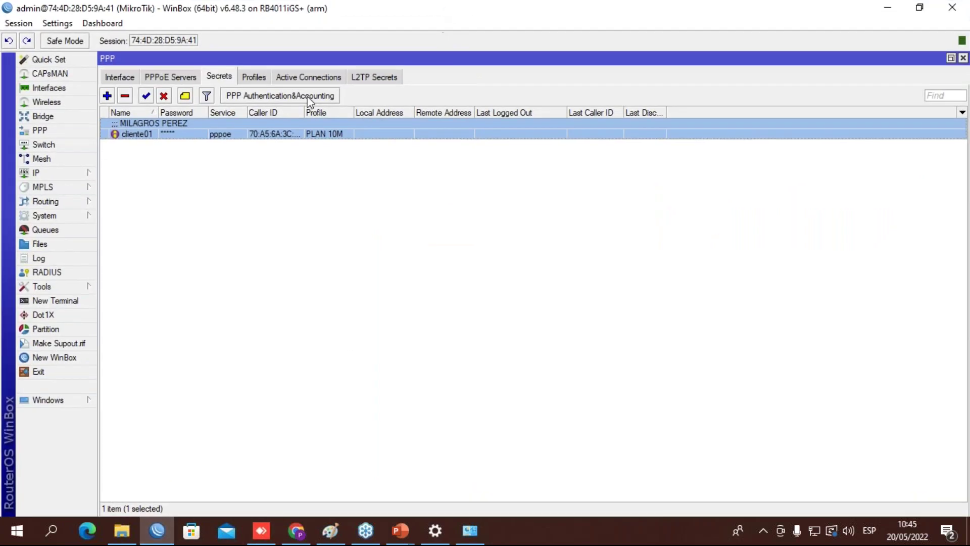
pyautogui.click(307, 76)
pyautogui.click(260, 74)
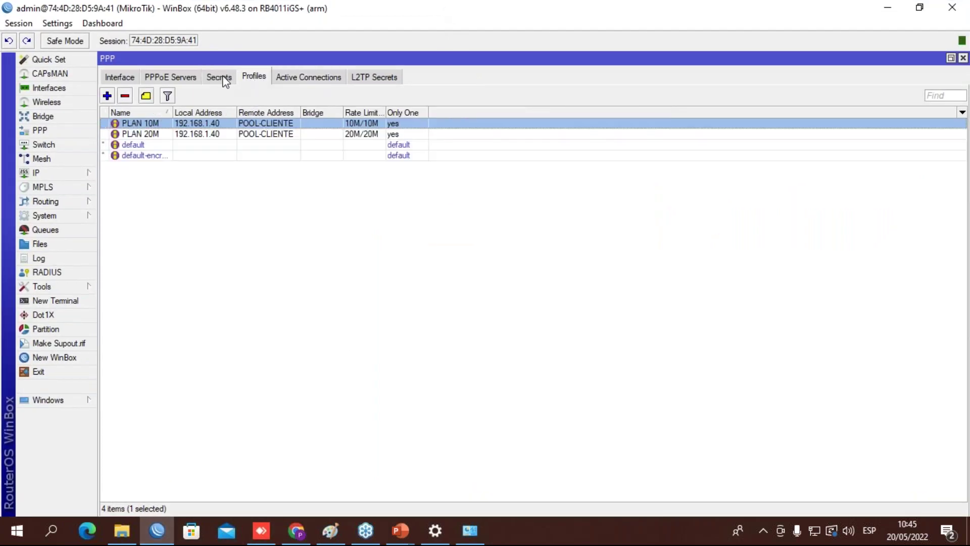
pyautogui.click(223, 79)
pyautogui.click(181, 81)
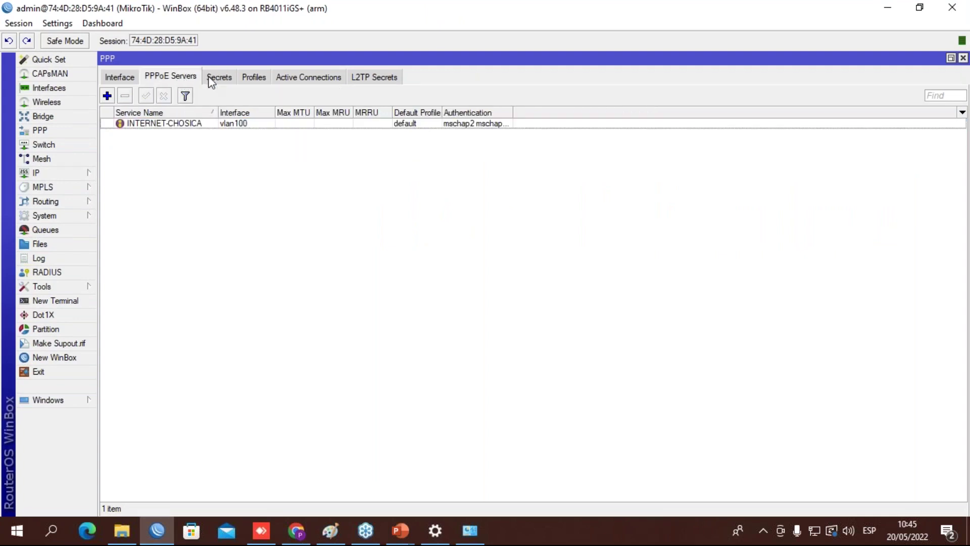
pyautogui.click(221, 80)
# Confirm the client's active PPPoE session, then show the 'TALLER CONFIGURACION DE OLT DIXON' slideshow
pyautogui.click(256, 76)
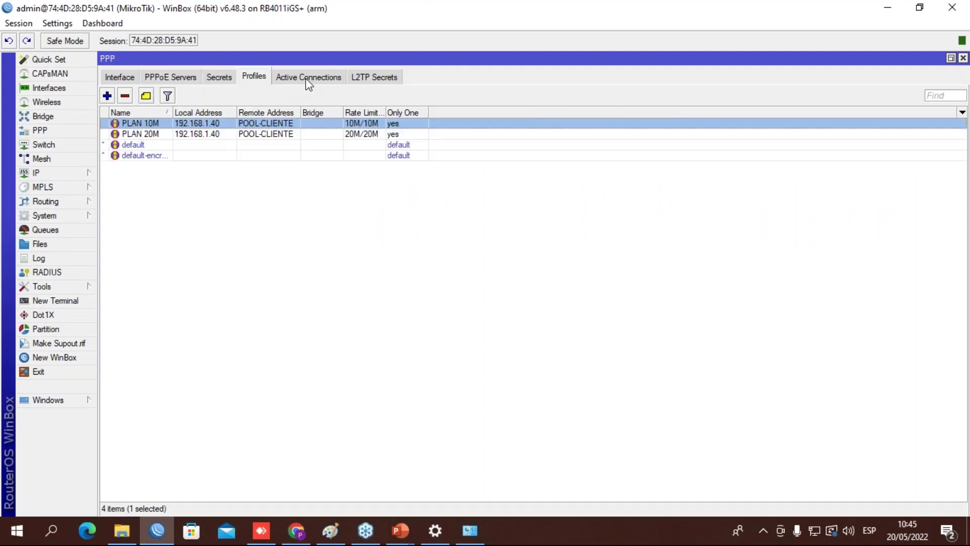
pyautogui.click(306, 75)
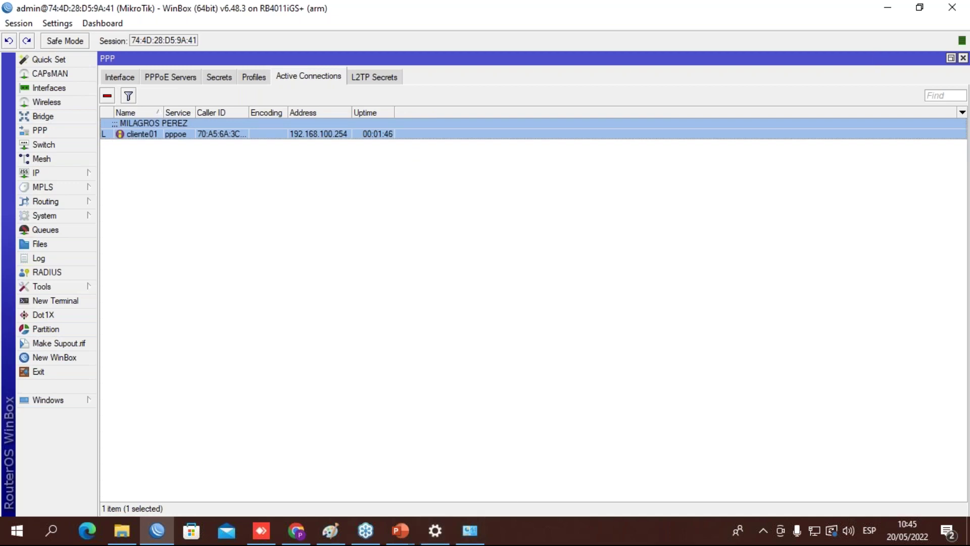
pyautogui.click(400, 530)
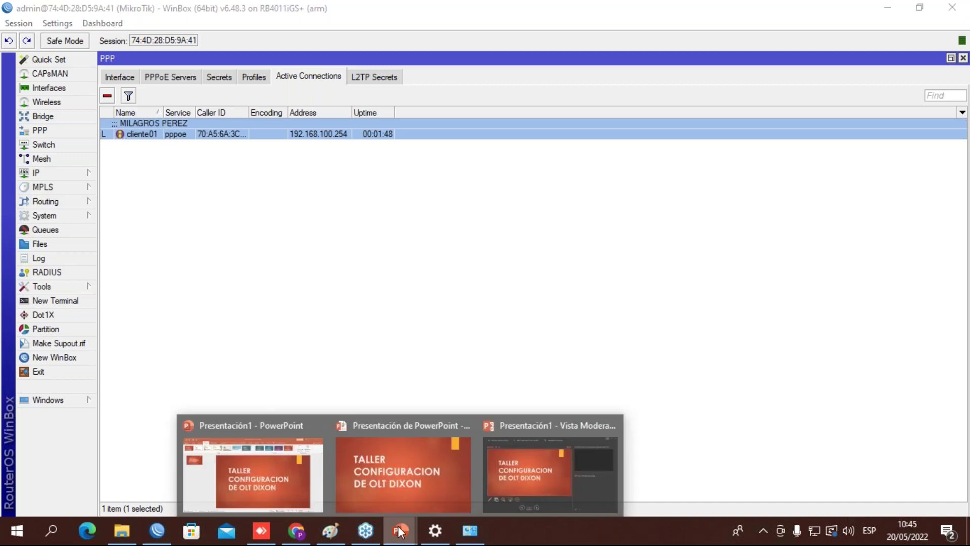
pyautogui.click(404, 480)
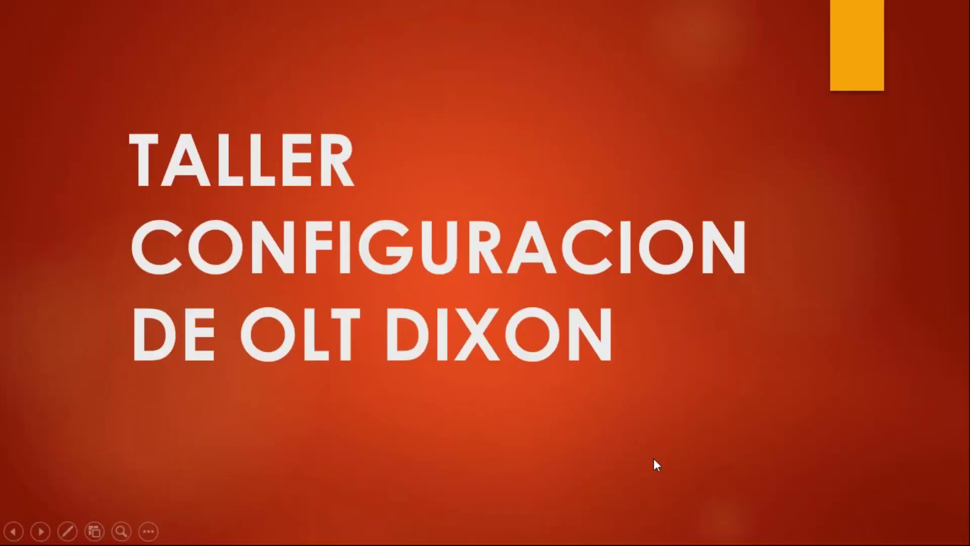
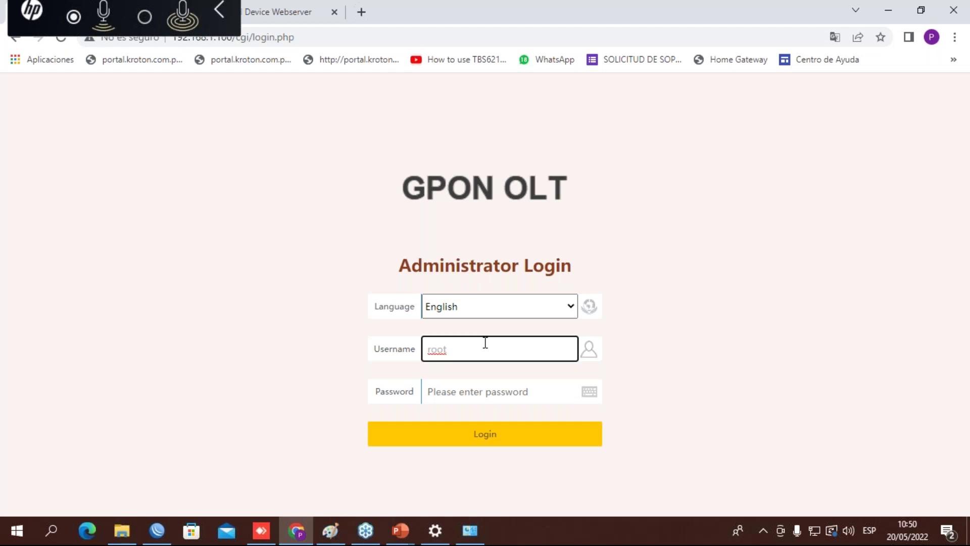
# Log into the OLT with the administrator password, decline saving it, and open SystemInfo > ConfigurationSave
pyautogui.press('Tab')
pyautogui.press('Return')
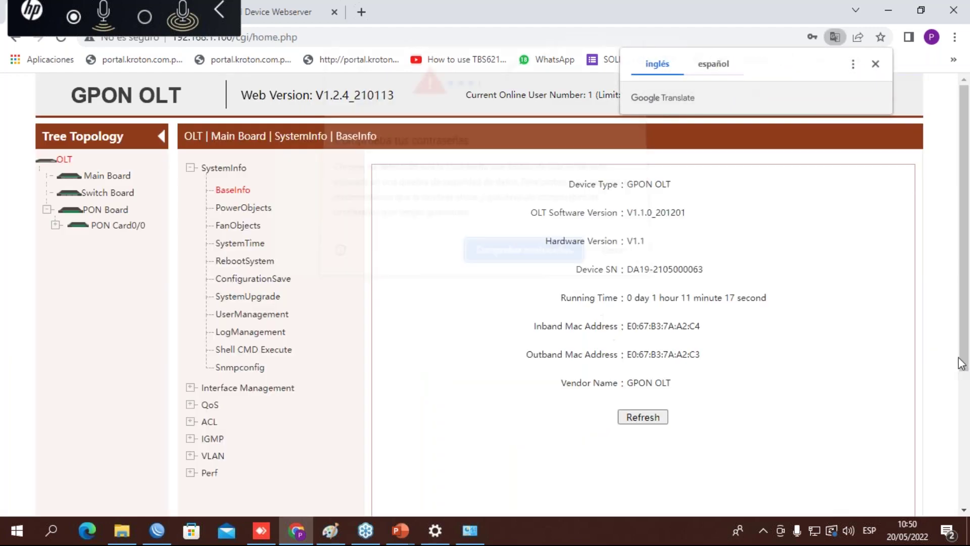
pyautogui.click(613, 252)
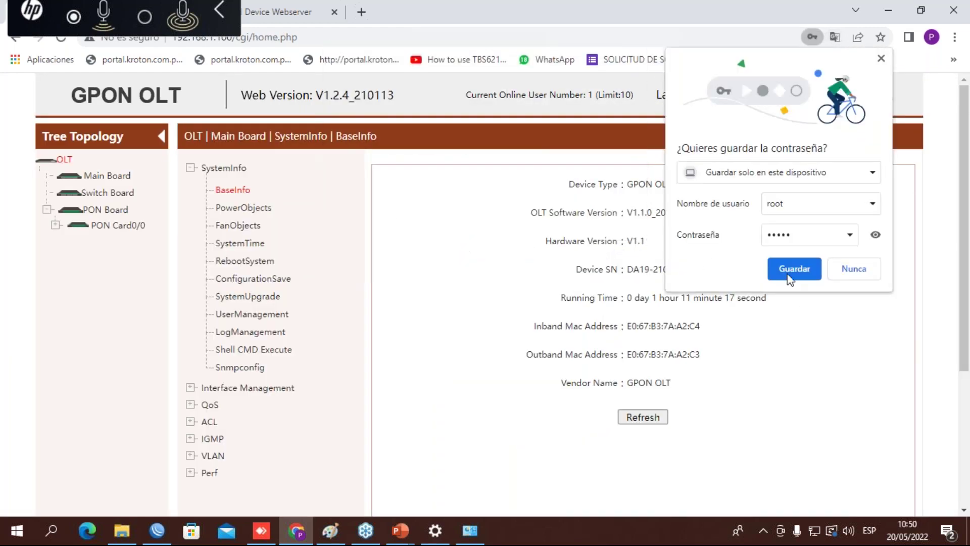
pyautogui.click(854, 268)
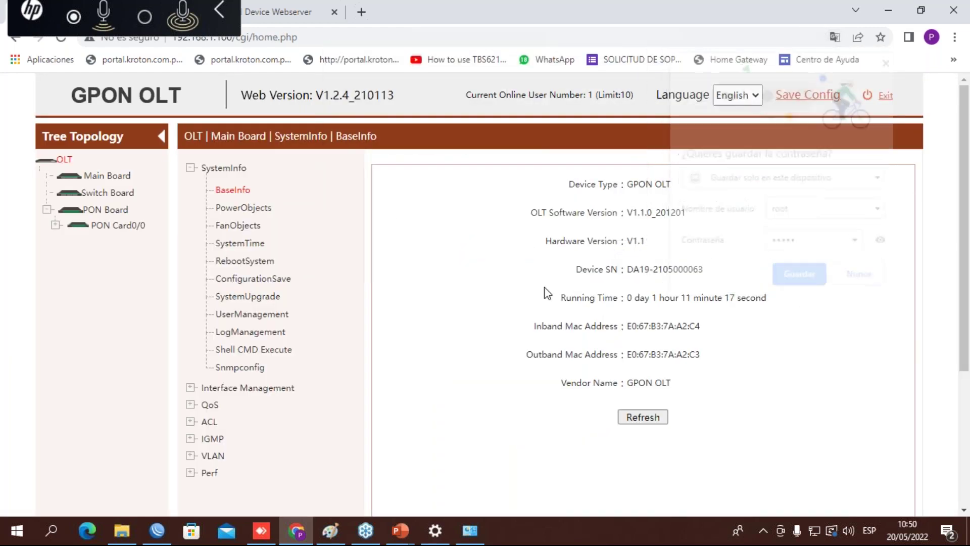
pyautogui.click(276, 283)
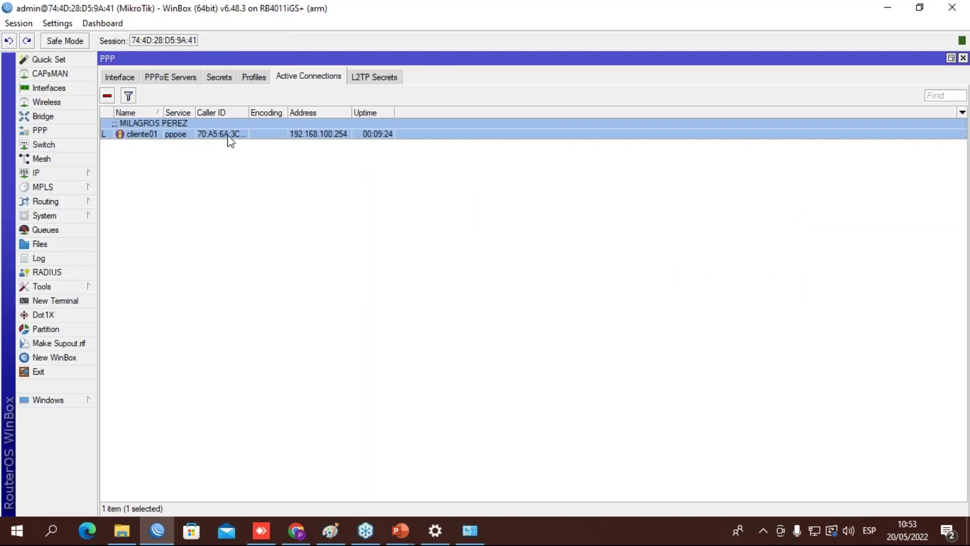
# Review the POOL-CLIENTE address pool under IP > Pool, then close it
pyautogui.click(43, 171)
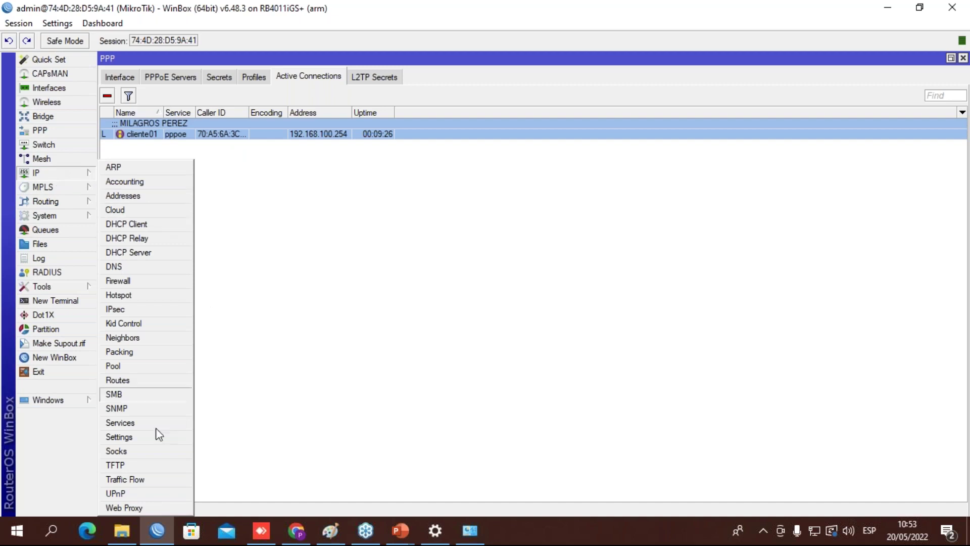
pyautogui.click(142, 365)
pyautogui.doubleClick(457, 223)
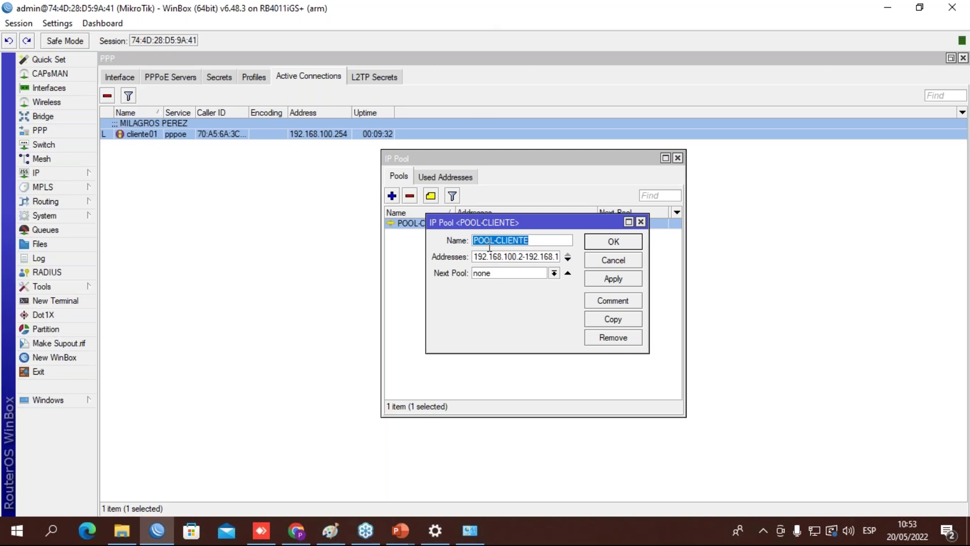
pyautogui.click(641, 221)
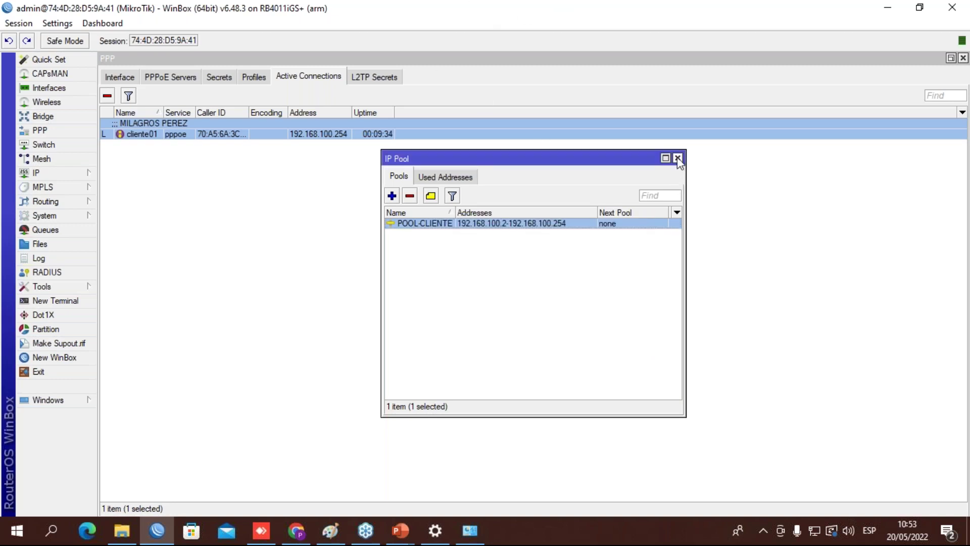
pyautogui.click(677, 158)
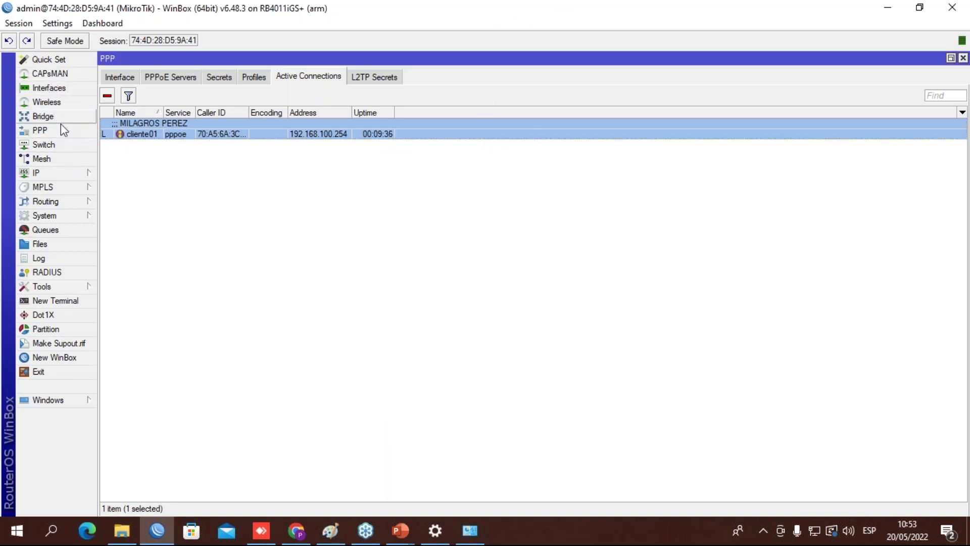
# Inspect the PLAN 10M PPP profile's general settings and close it without changes
pyautogui.click(223, 77)
pyautogui.click(253, 77)
pyautogui.doubleClick(262, 123)
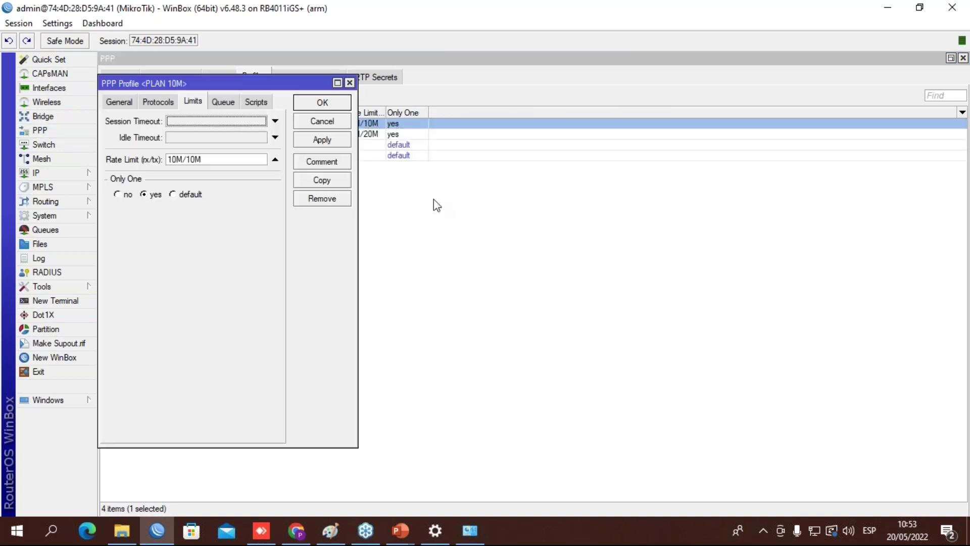
pyautogui.click(135, 104)
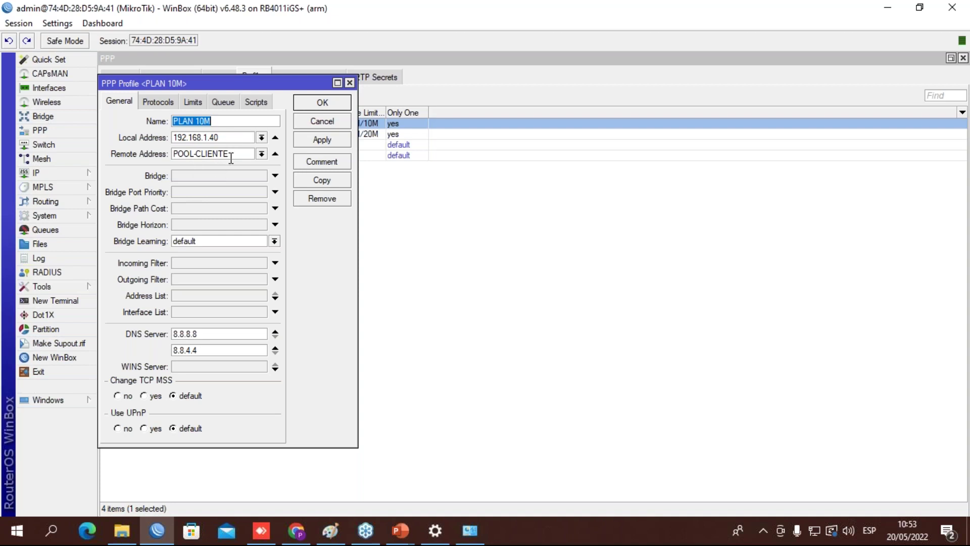
pyautogui.press('Tab')
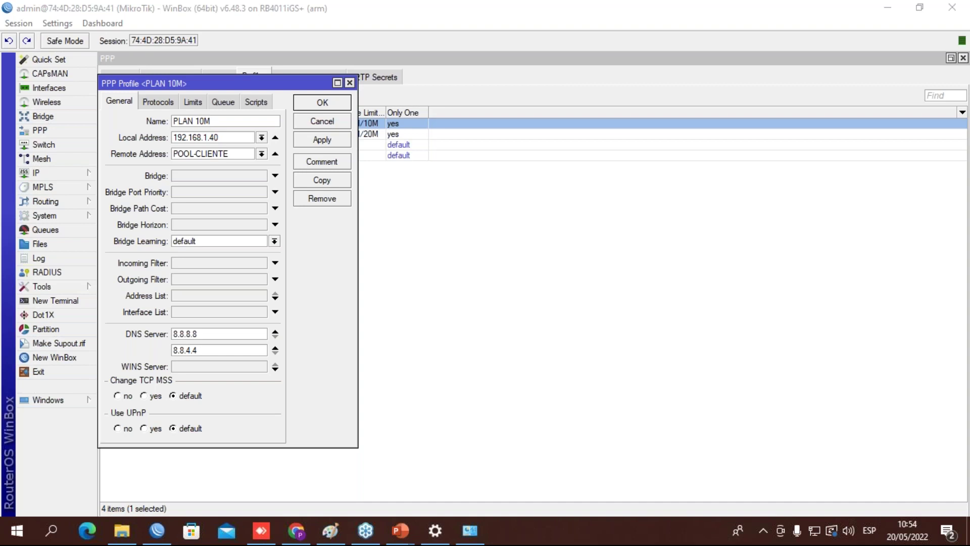
pyautogui.click(349, 82)
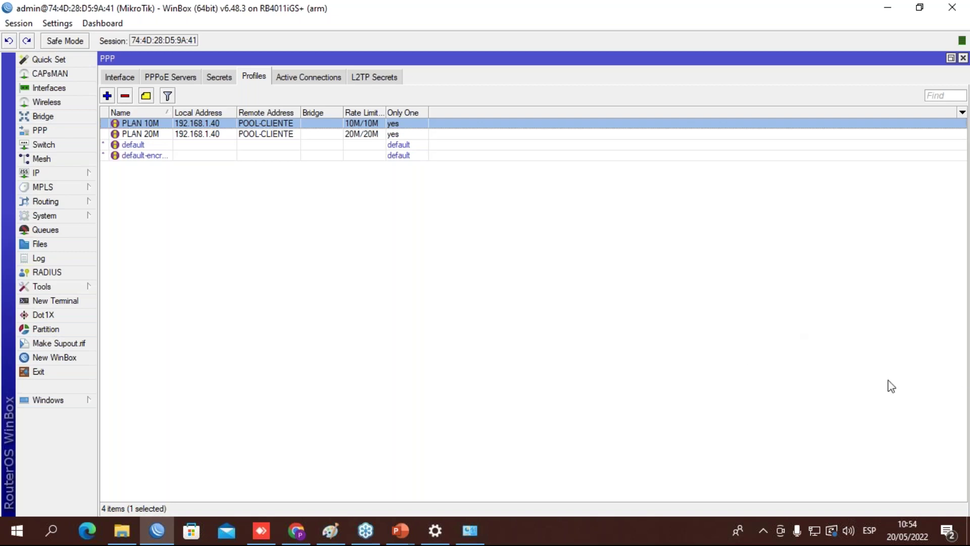
# Copy cliente01's active PPPoE address 192.168.100.254 and return to Chrome
pyautogui.click(309, 77)
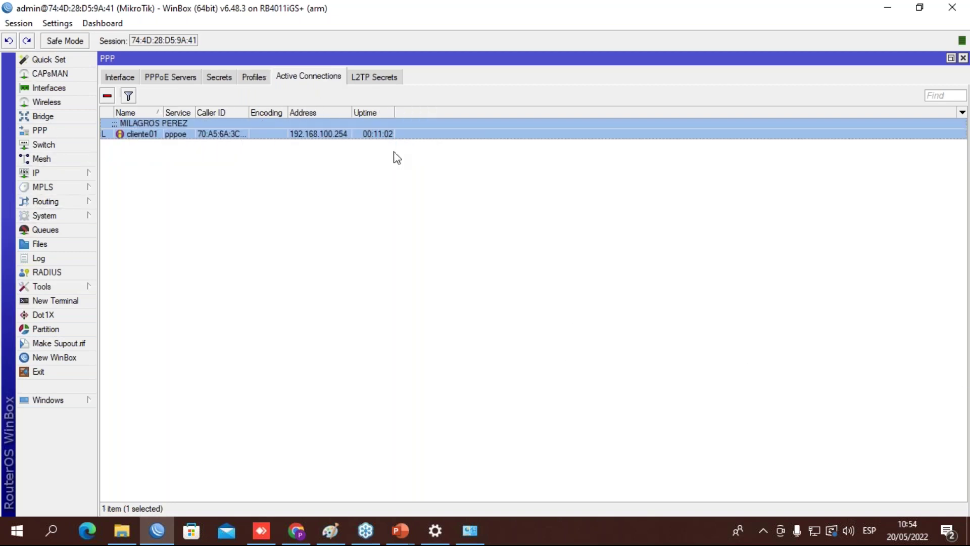
pyautogui.doubleClick(321, 133)
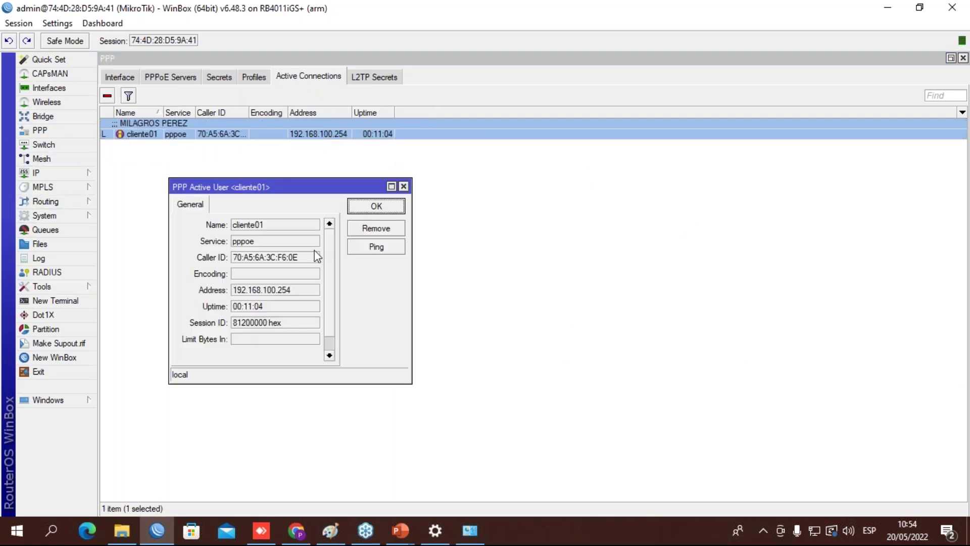
pyautogui.moveTo(296, 292); pyautogui.dragTo(177, 293)
pyautogui.rightClick(264, 289)
pyautogui.click(298, 298)
pyautogui.click(296, 530)
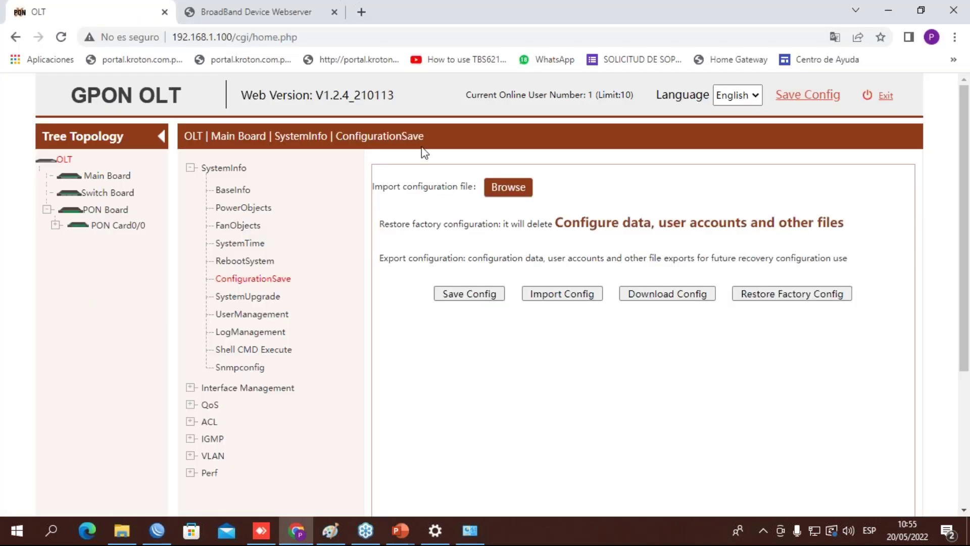
# Load the pasted address 192.168.100.254 in a new tab
pyautogui.click(361, 12)
pyautogui.click(357, 40)
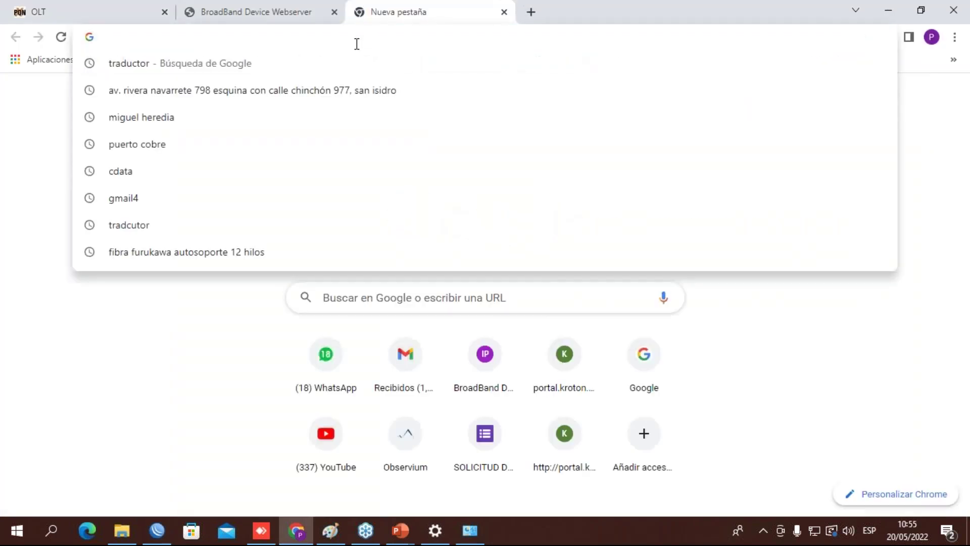
pyautogui.hotkey('ctrl', 'v')
pyautogui.press('Return')
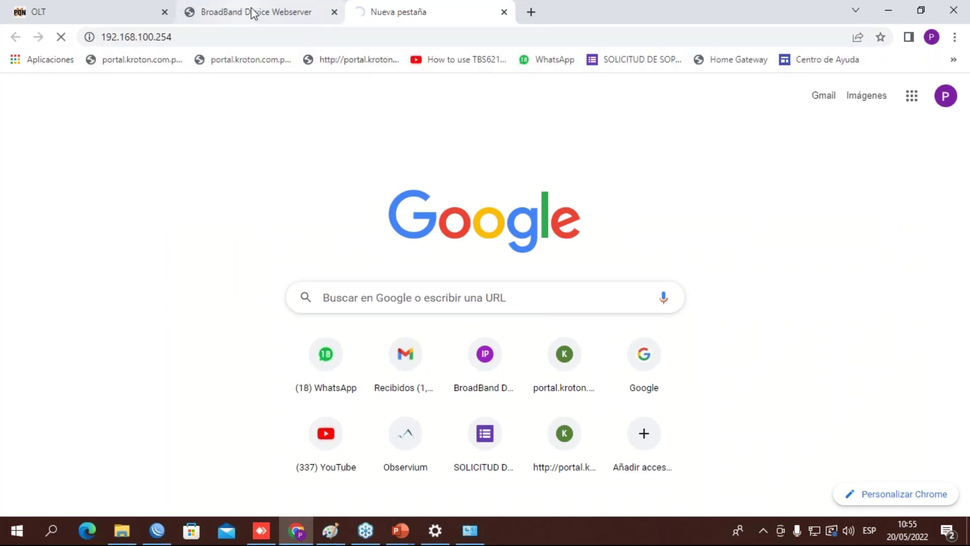
# Open the ONU login page at 192.168.101.1 in another new tab
pyautogui.click(530, 12)
pyautogui.click(530, 44)
pyautogui.write('1')
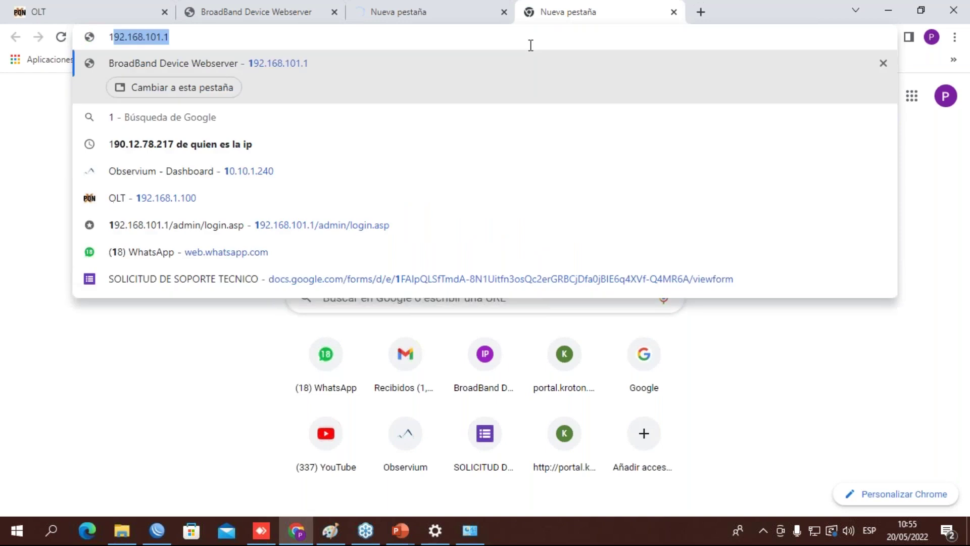
pyautogui.write('92.168')
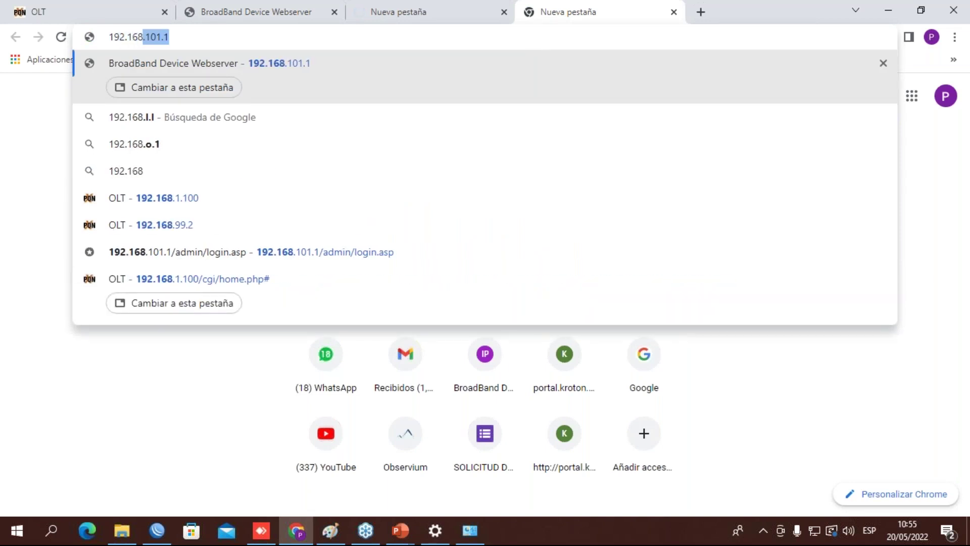
pyautogui.press('Return')
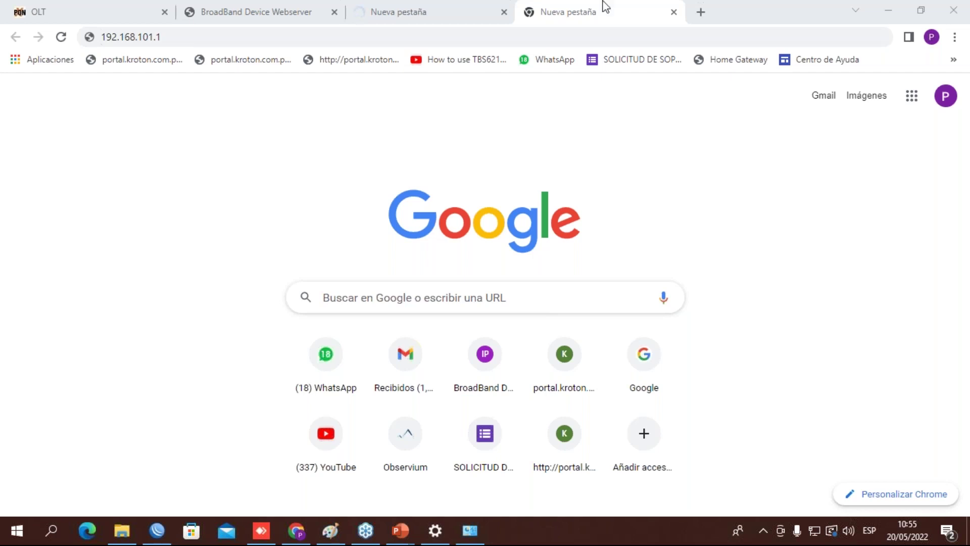
pyautogui.click(232, 34)
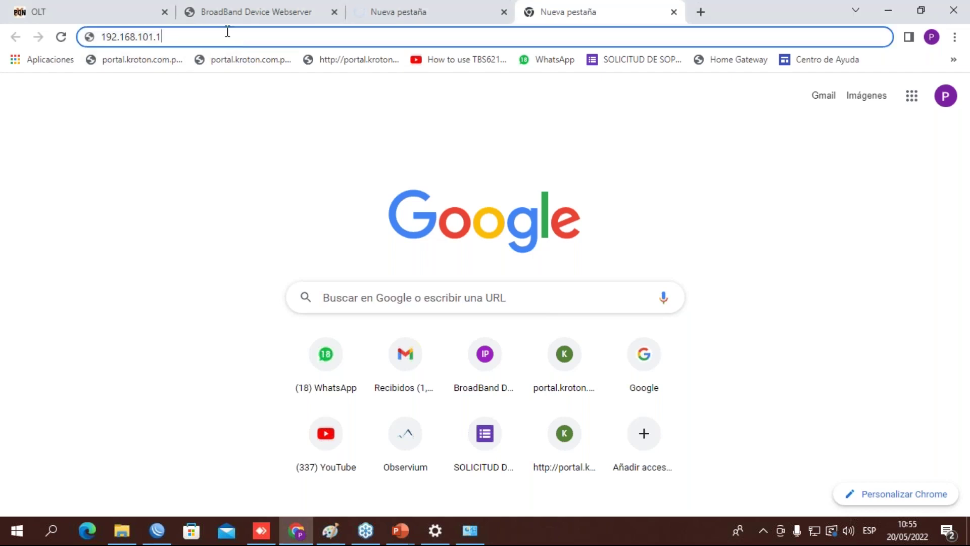
pyautogui.write('19')
pyautogui.press('BackSpace')
pyautogui.press('BackSpace')
pyautogui.press('Return')
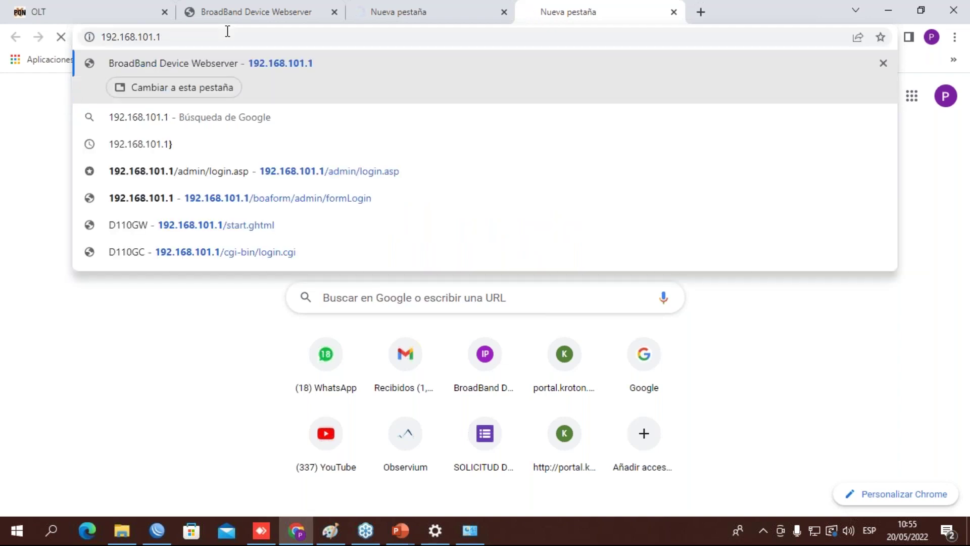
pyautogui.click(623, 237)
# Log into the Dixon ONU with the administrator account and password
pyautogui.write('adminisp')
pyautogui.press('Tab')
pyautogui.write('a')
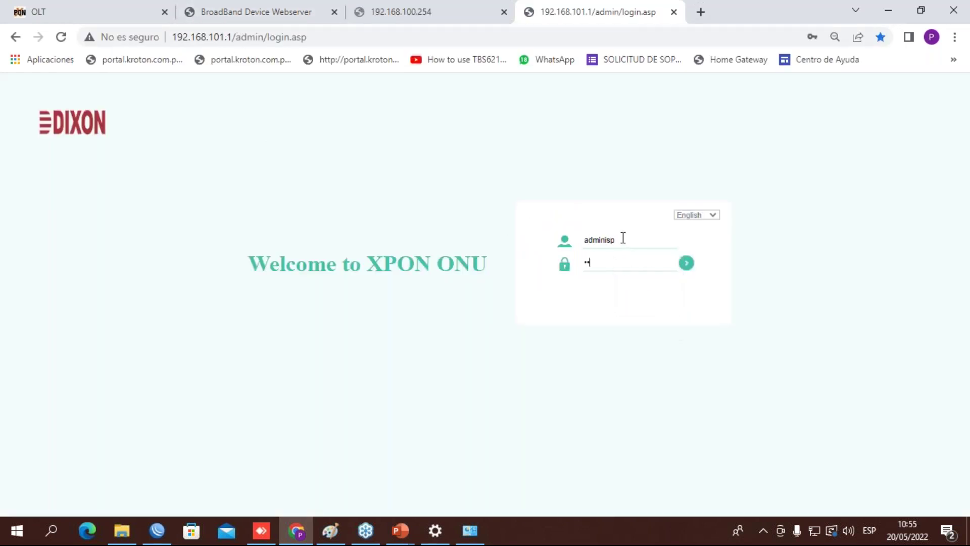
pyautogui.press('Return')
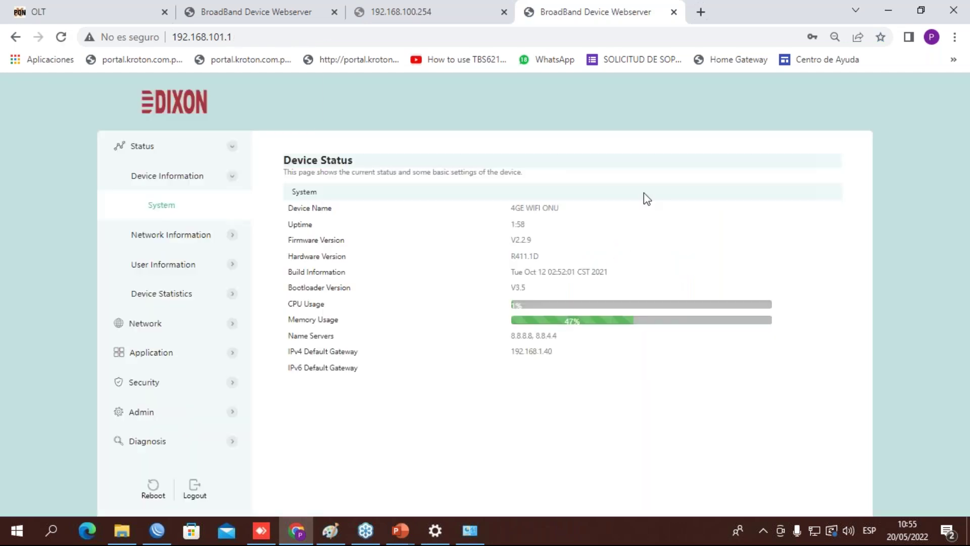
pyautogui.click(620, 255)
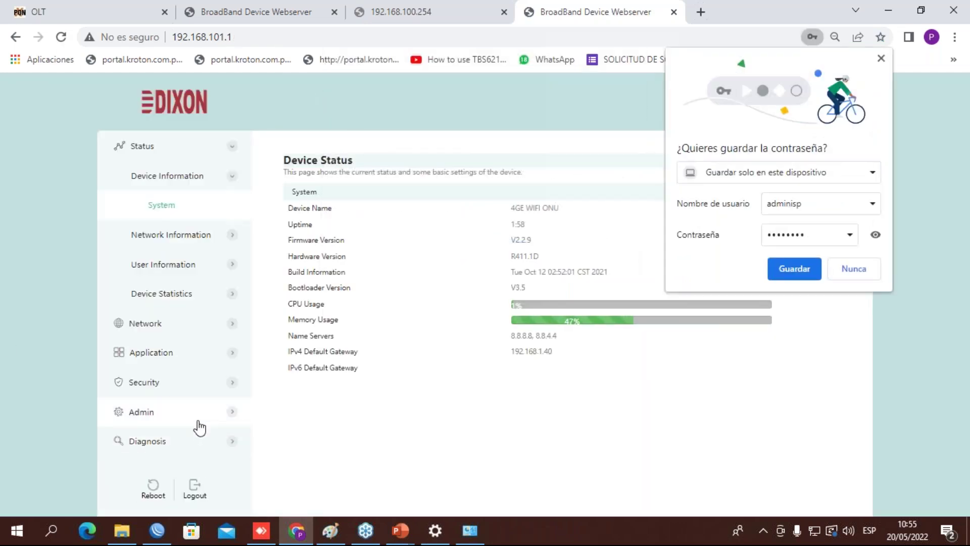
# Browse the GPON, security filtering and DMZ settings pages
pyautogui.click(163, 413)
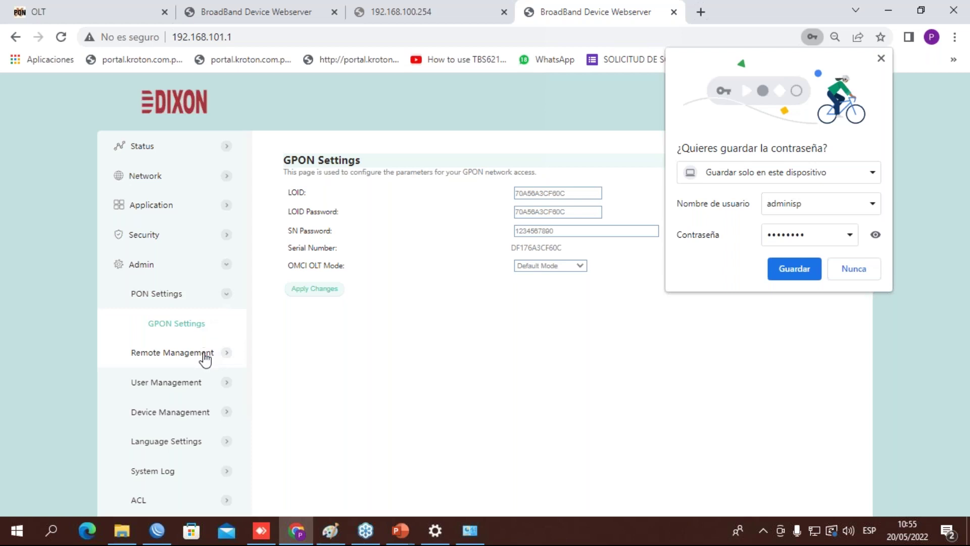
pyautogui.click(162, 235)
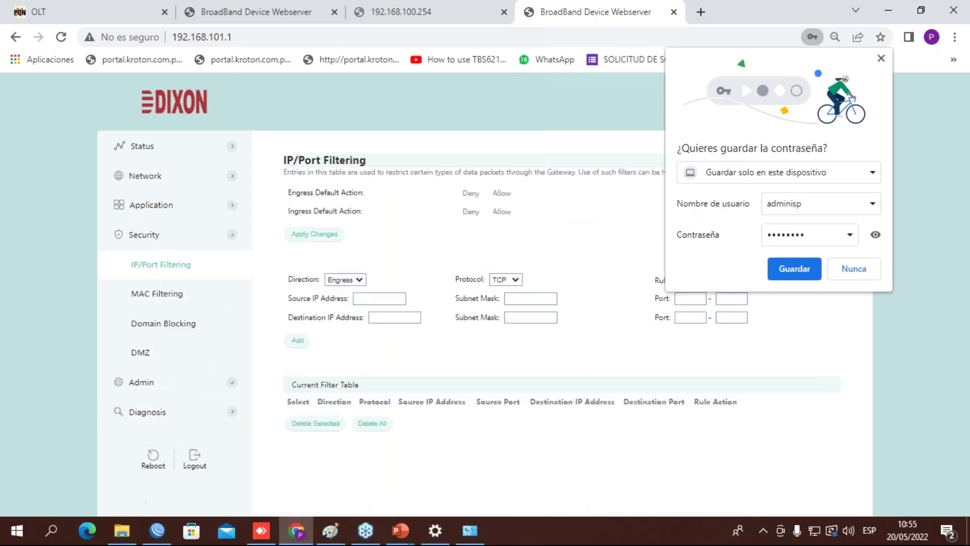
pyautogui.click(158, 358)
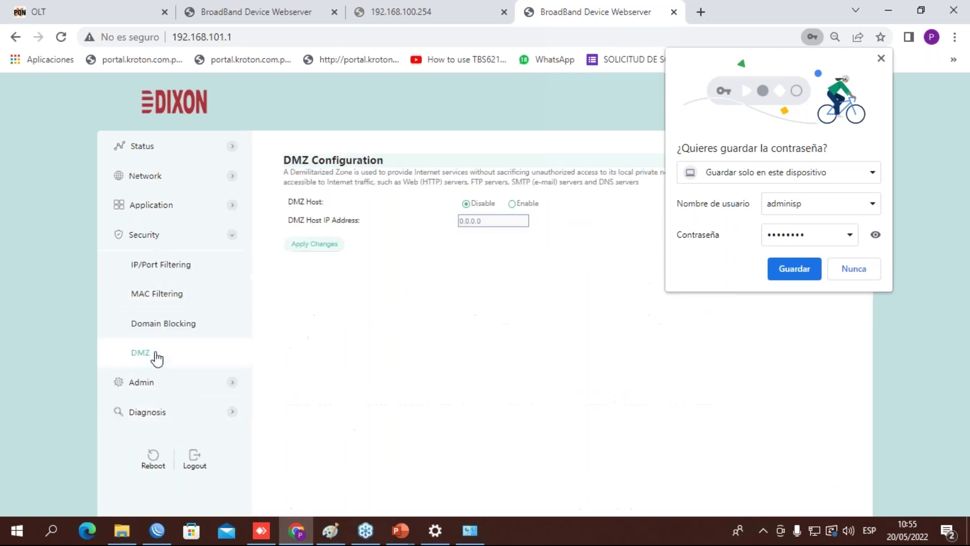
pyautogui.click(187, 383)
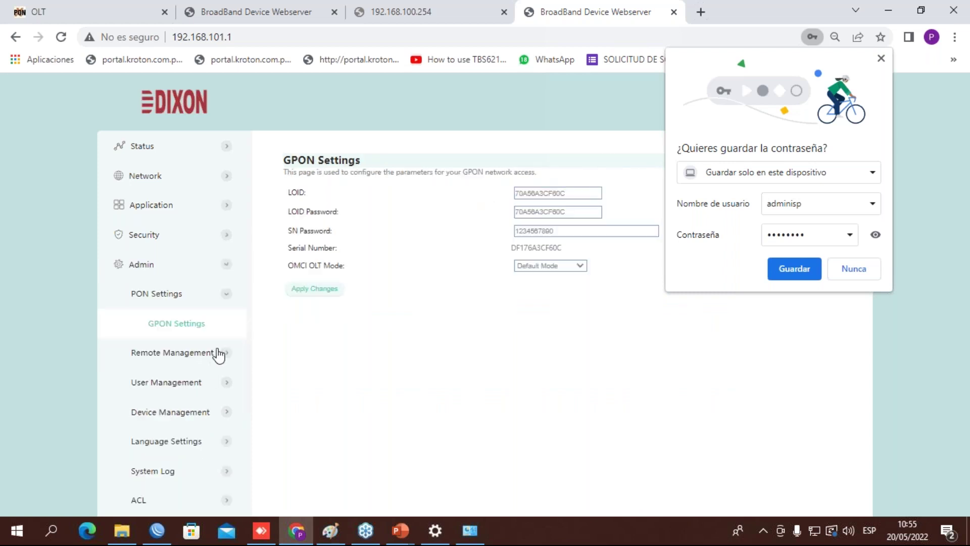
pyautogui.scroll(-1, 217, 356)
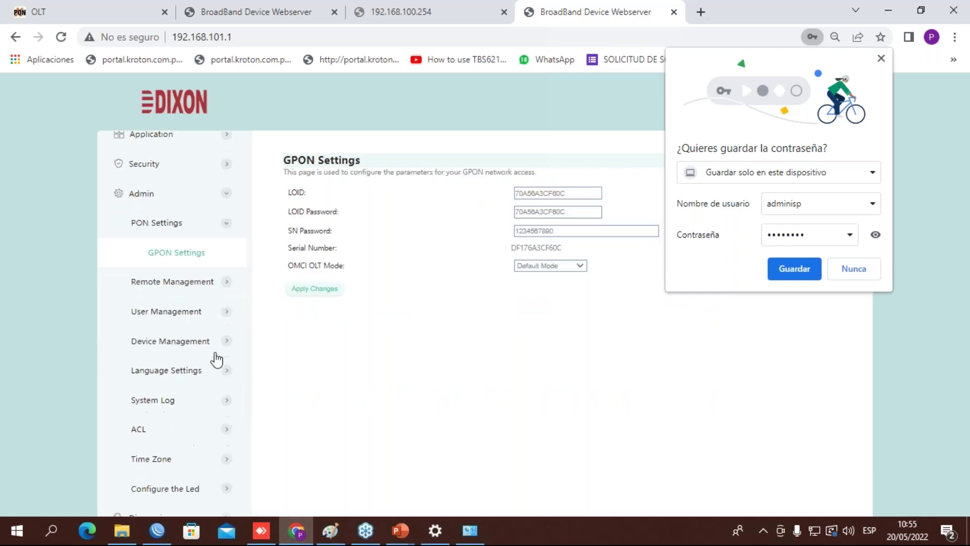
# Open ACL Configuration, decline saving the password, and switch the interface to WAN
pyautogui.click(140, 433)
pyautogui.click(858, 273)
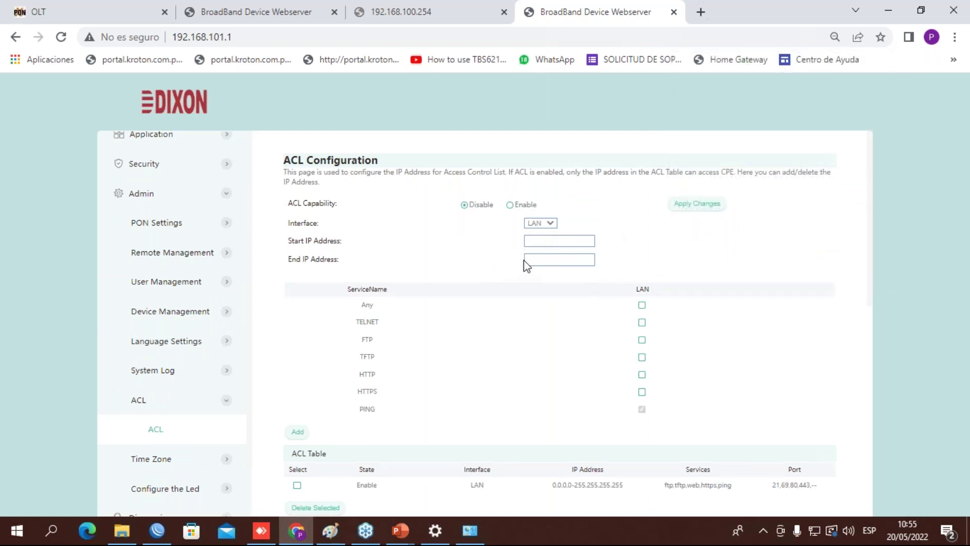
pyautogui.click(550, 223)
pyautogui.click(545, 242)
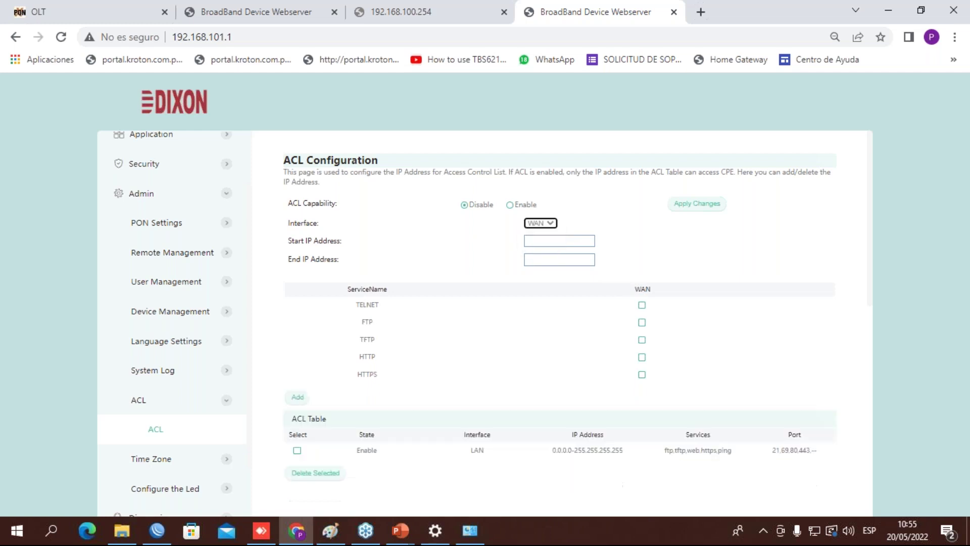
pyautogui.scroll(-1, 617, 226)
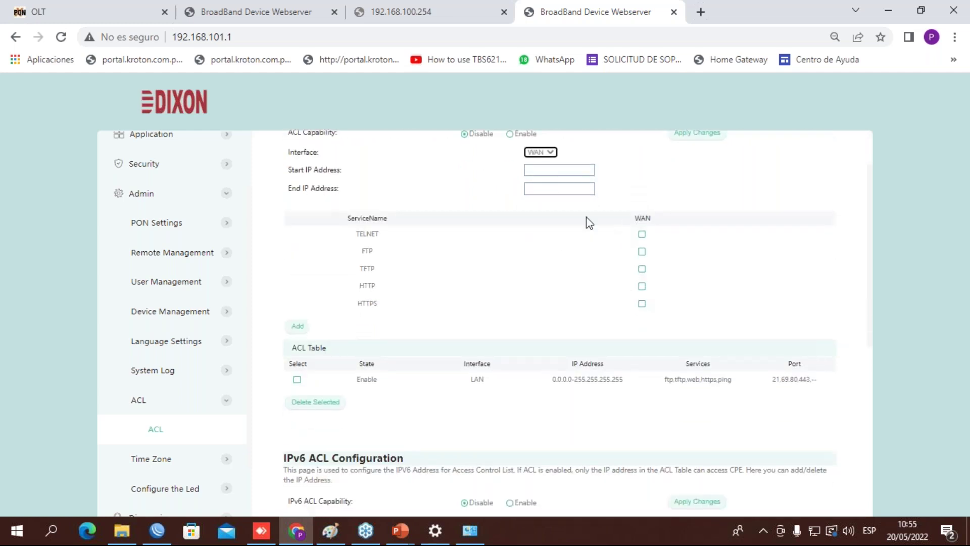
# Add a WAN ACL rule allowing HTTP from 0.0.0.0 to 255.255.255.255
pyautogui.click(575, 169)
pyautogui.click(576, 200)
pyautogui.click(549, 189)
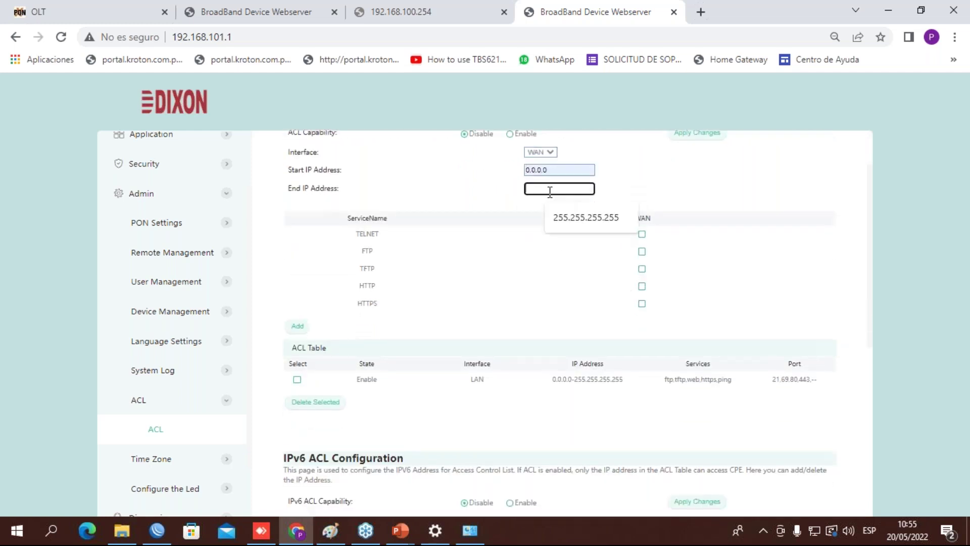
pyautogui.click(588, 218)
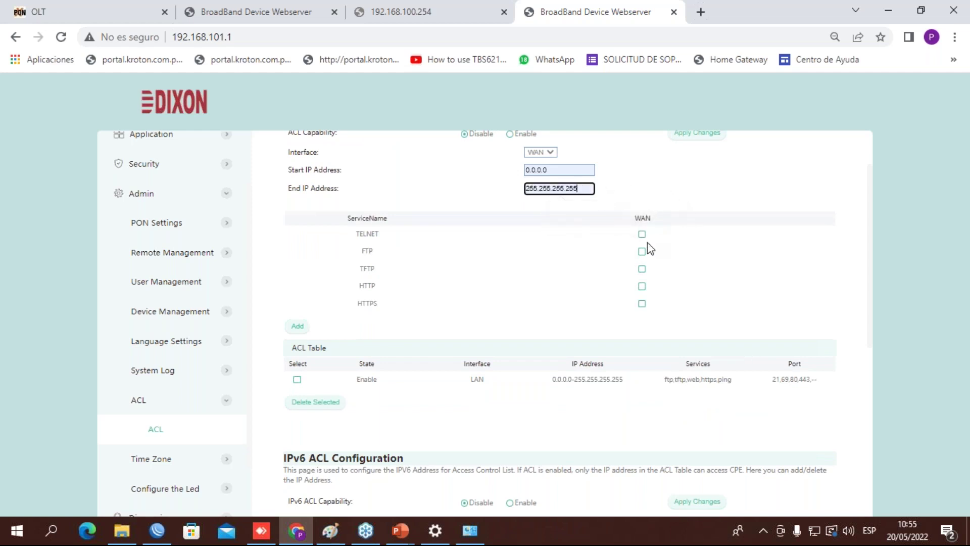
pyautogui.click(641, 286)
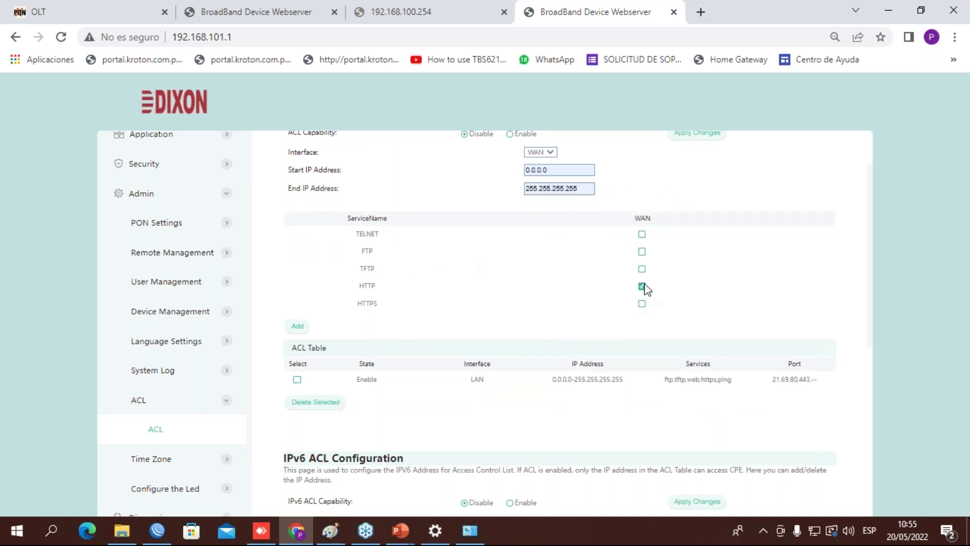
pyautogui.scroll(1, 643, 297)
pyautogui.scroll(1, 474, 306)
pyautogui.scroll(-3, 354, 283)
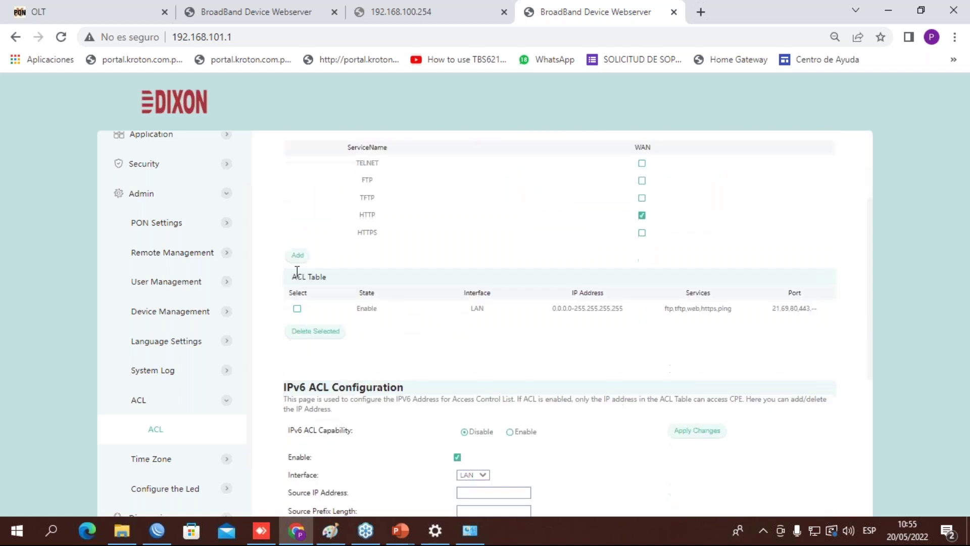
pyautogui.click(298, 257)
pyautogui.scroll(-6, 506, 242)
pyautogui.scroll(9, 458, 389)
# Retry loading 192.168.100.254, then return to the ACL configuration tab
pyautogui.click(444, 7)
pyautogui.click(306, 40)
pyautogui.press('Return')
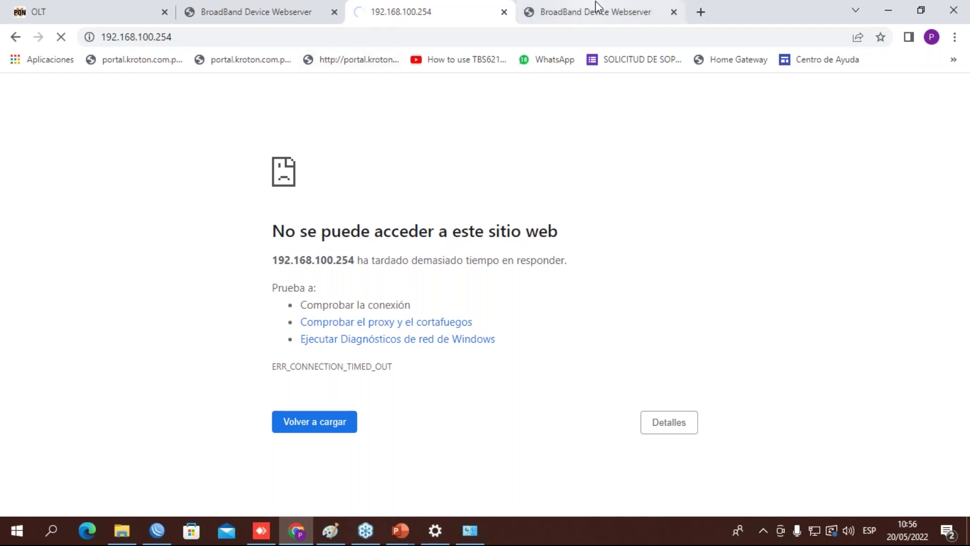
pyautogui.click(595, 10)
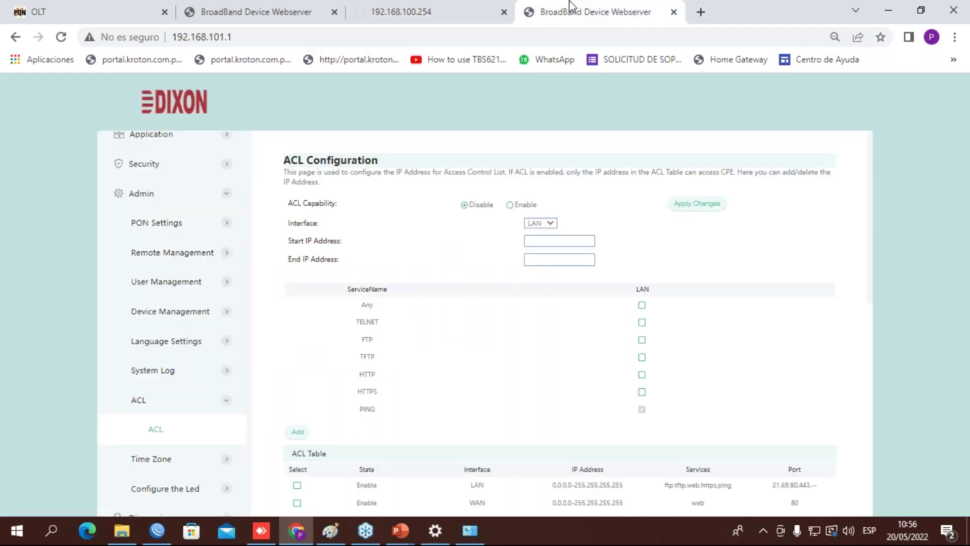
# Check the PON WAN tab, then reopen ACL Configuration with WAN services shown
pyautogui.click(273, 12)
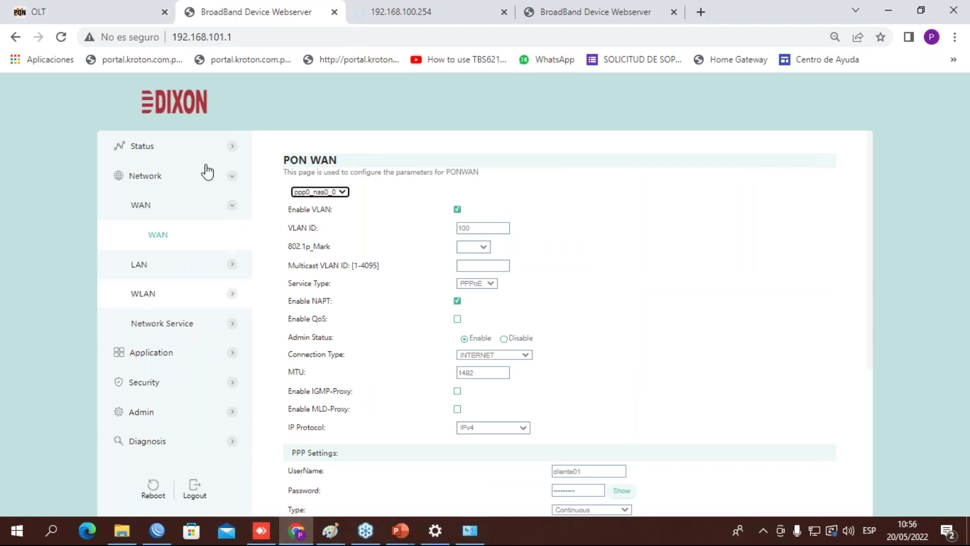
pyautogui.click(597, 12)
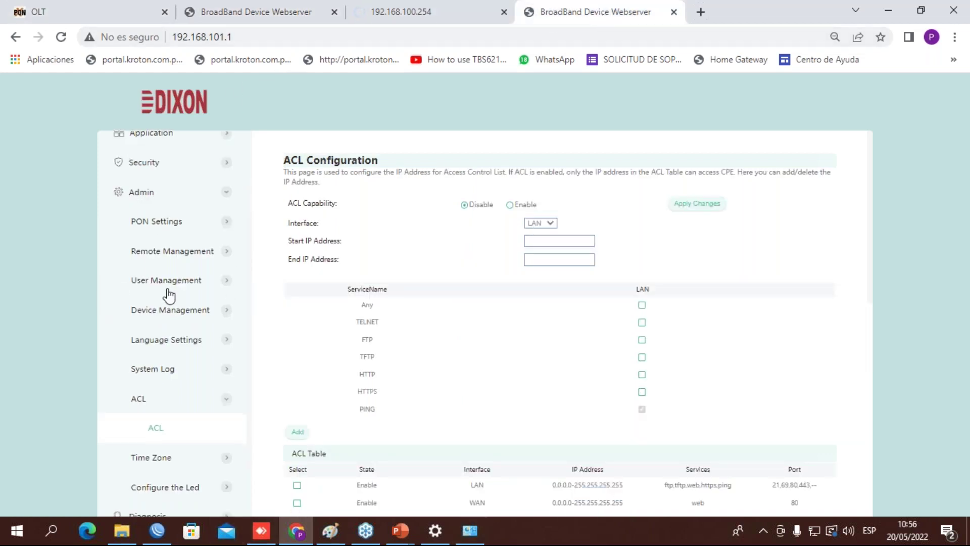
pyautogui.scroll(-1, 147, 313)
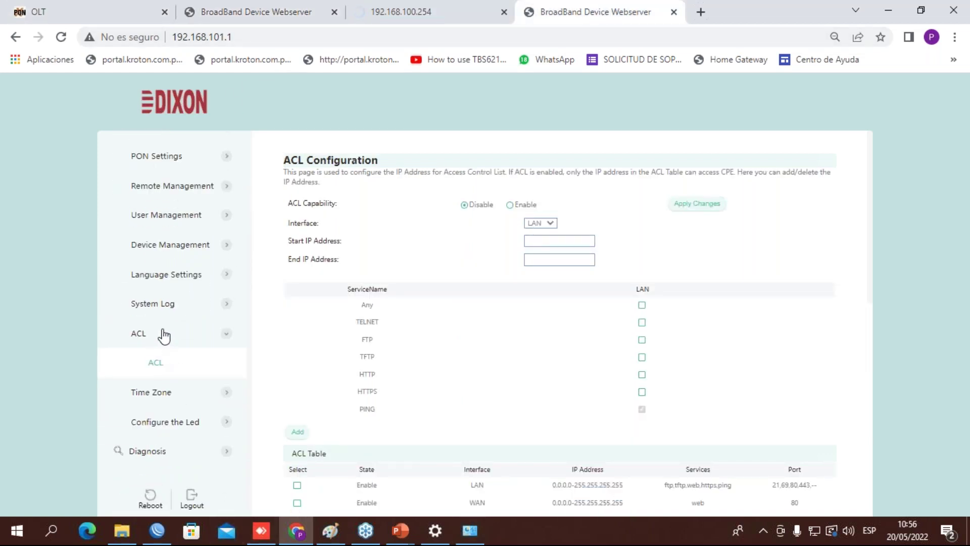
pyautogui.scroll(1, 164, 329)
pyautogui.click(165, 179)
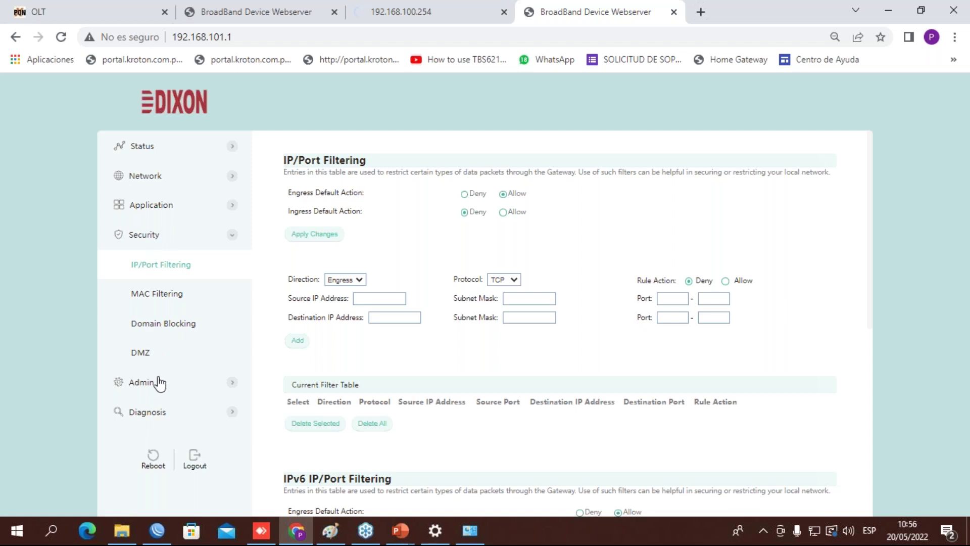
pyautogui.click(145, 386)
pyautogui.scroll(-1, 169, 359)
pyautogui.click(167, 434)
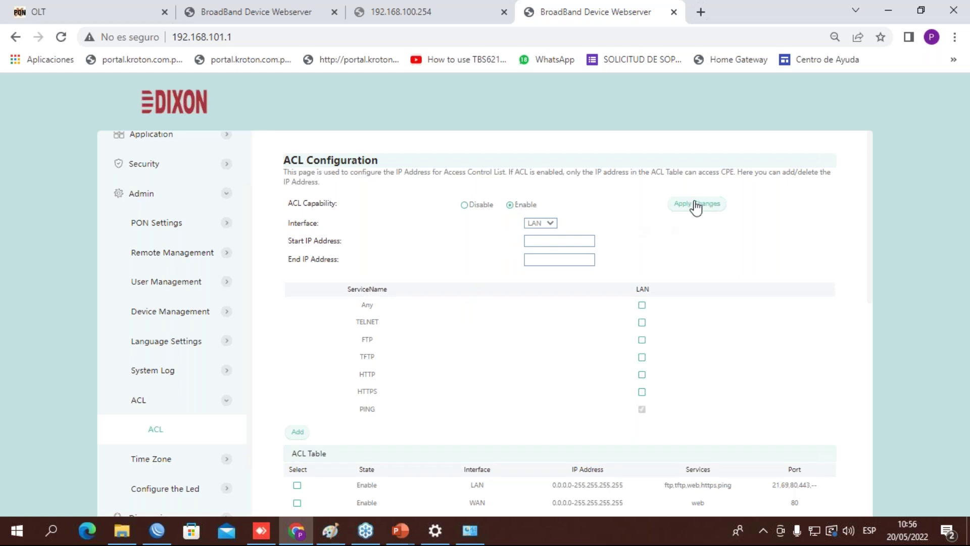
pyautogui.click(550, 223)
pyautogui.click(540, 244)
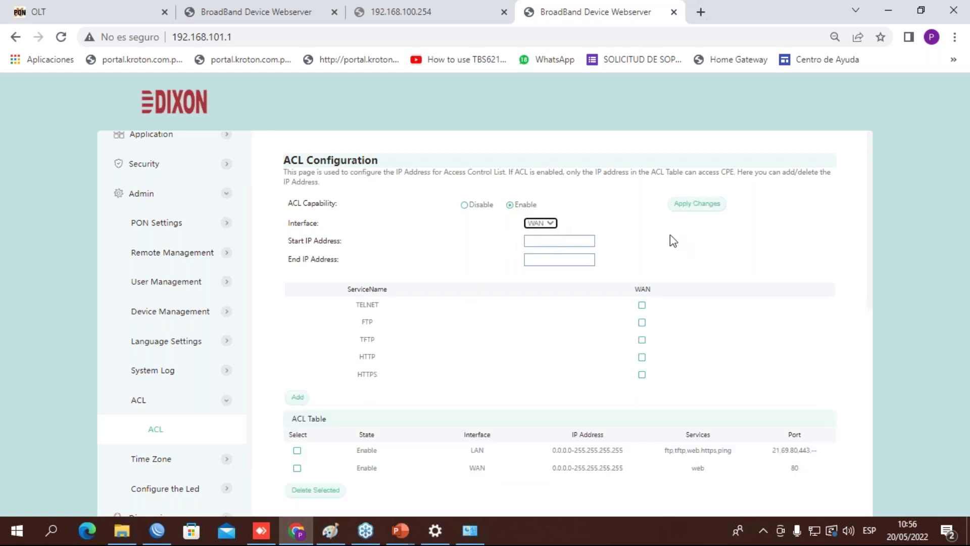
# Reload 192.168.100.254 so the ONU login page loads remotely, then go to WinBox
pyautogui.click(449, 14)
pyautogui.click(336, 36)
pyautogui.press('Return')
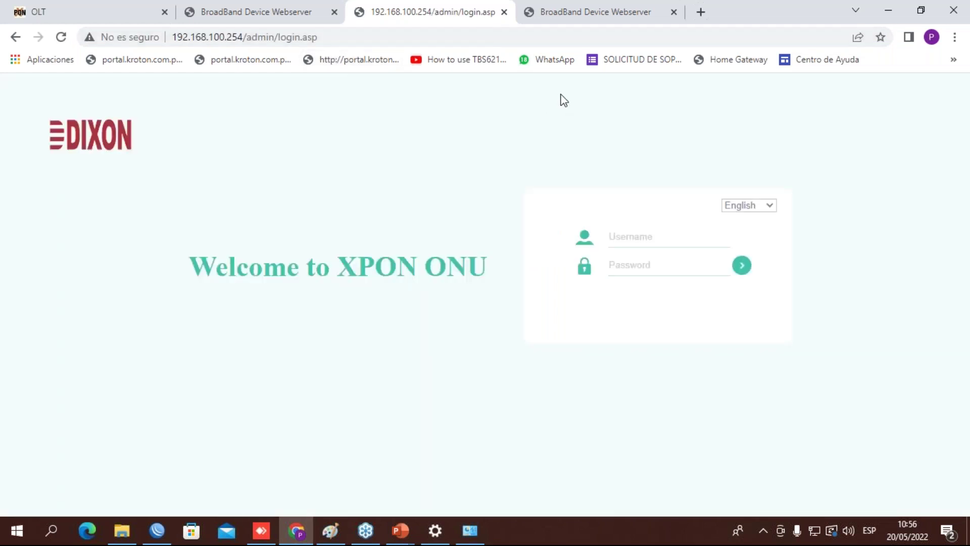
pyautogui.moveTo(243, 37); pyautogui.dragTo(163, 34)
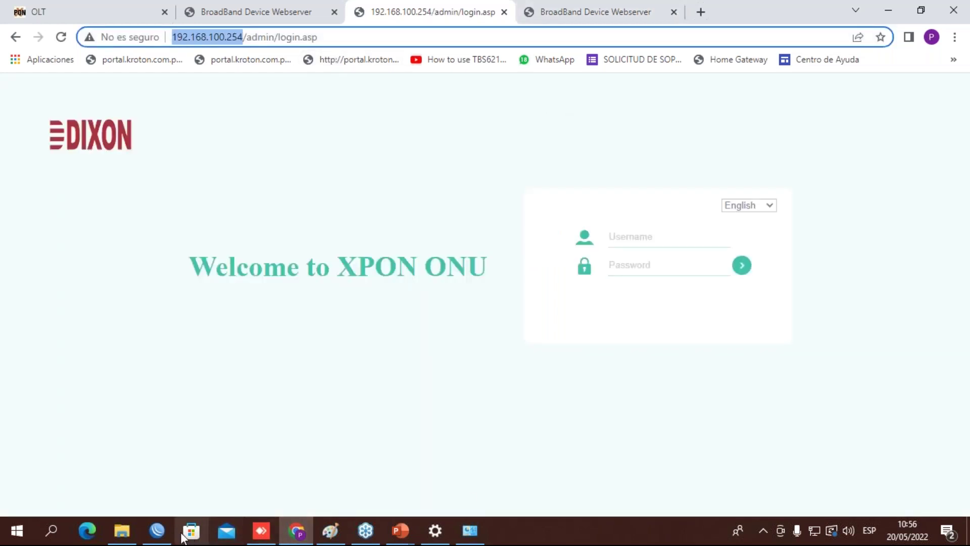
pyautogui.click(157, 530)
# In Paint, draw a line from the MKT box to a new rounded box
pyautogui.click(403, 186)
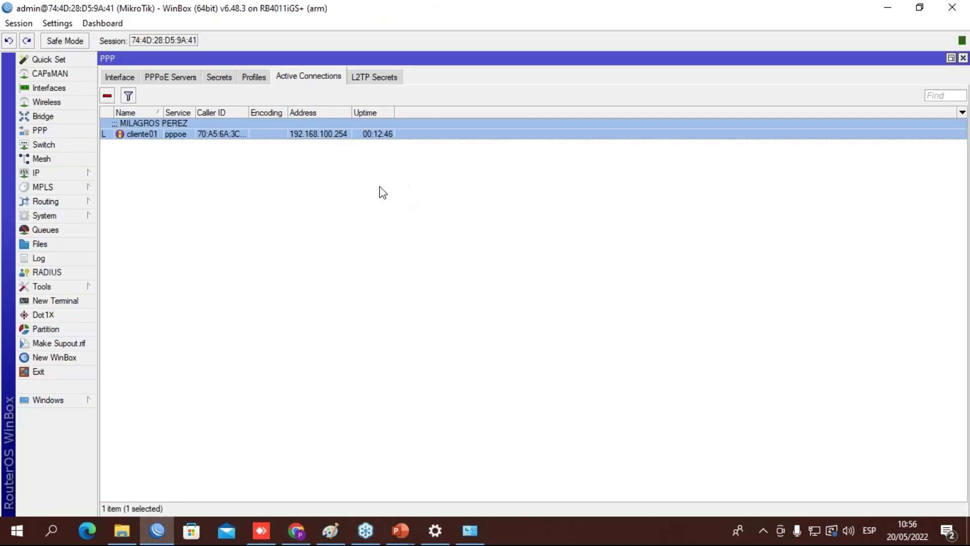
pyautogui.click(332, 531)
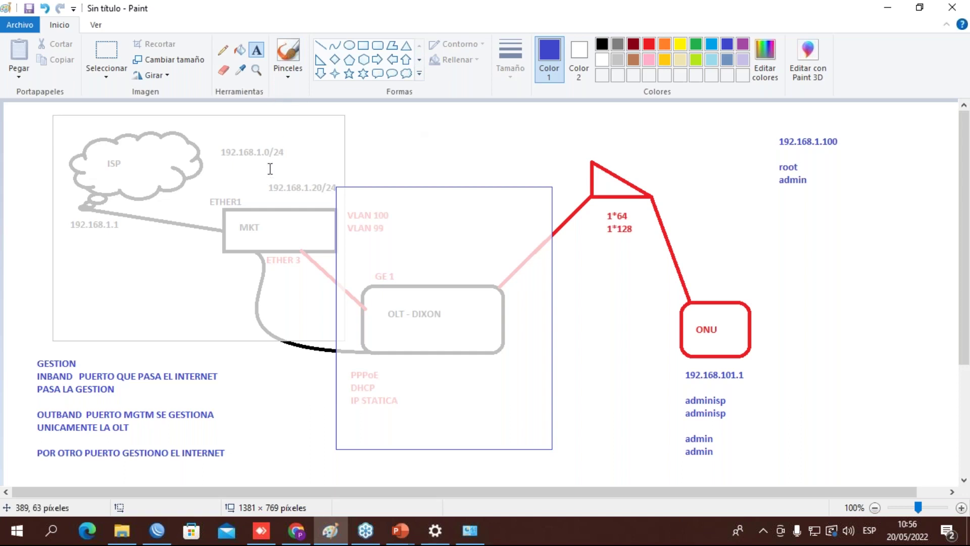
pyautogui.click(320, 46)
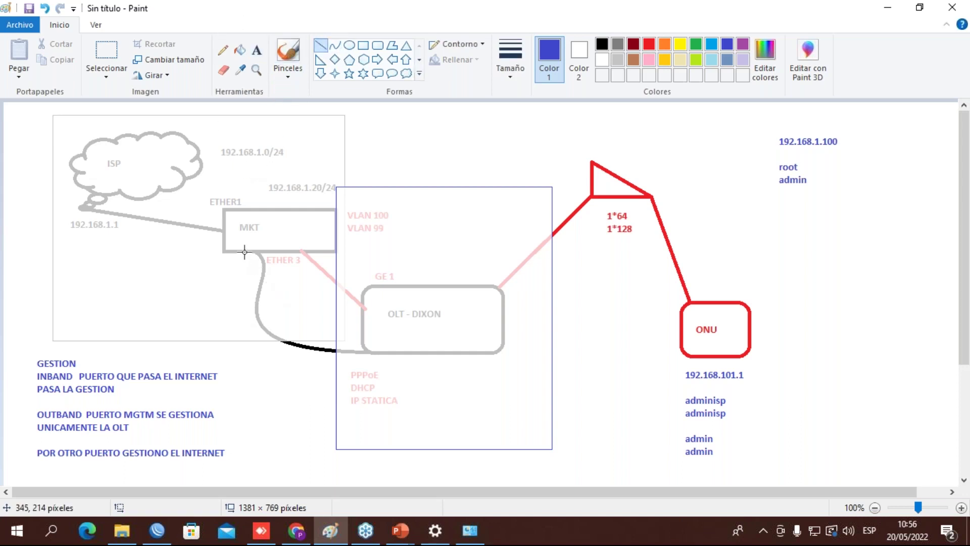
pyautogui.moveTo(223, 251); pyautogui.dragTo(104, 298)
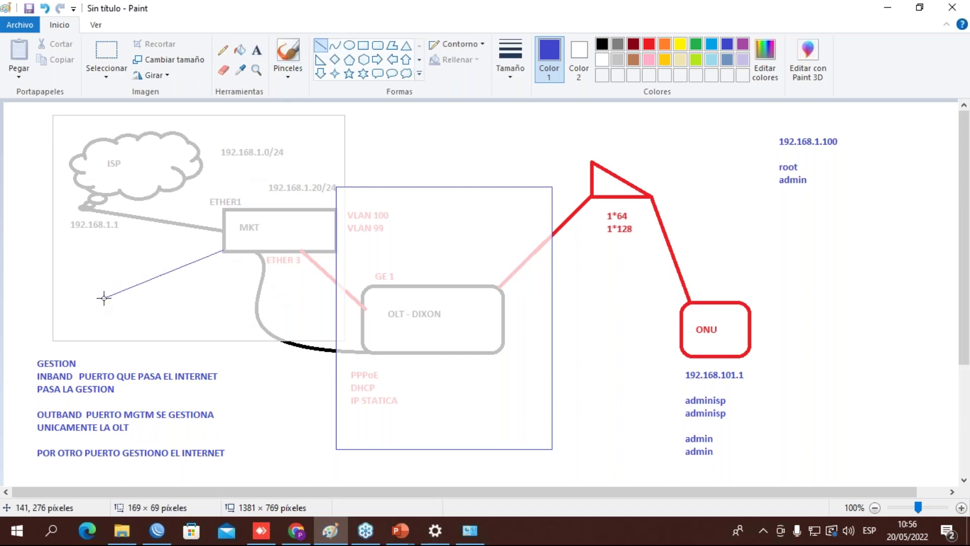
pyautogui.click(378, 45)
pyautogui.moveTo(43, 284)
pyautogui.mouseDown()
pyautogui.moveTo(118, 298)
pyautogui.moveTo(119, 345)
pyautogui.mouseUp()
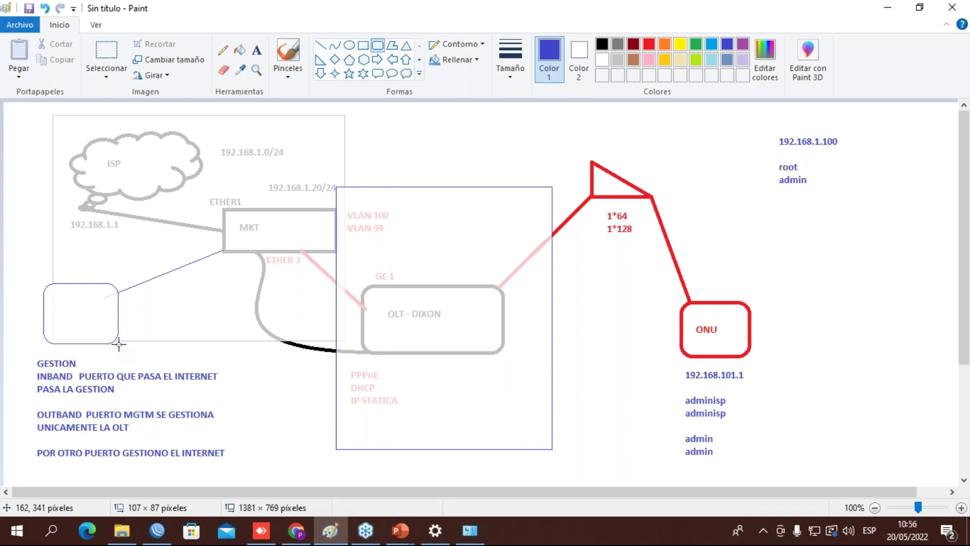
# Label the new box 'pc', then reopen the active PPPoE connection details in WinBox
pyautogui.click(257, 50)
pyautogui.click(61, 302)
pyautogui.write('pc')
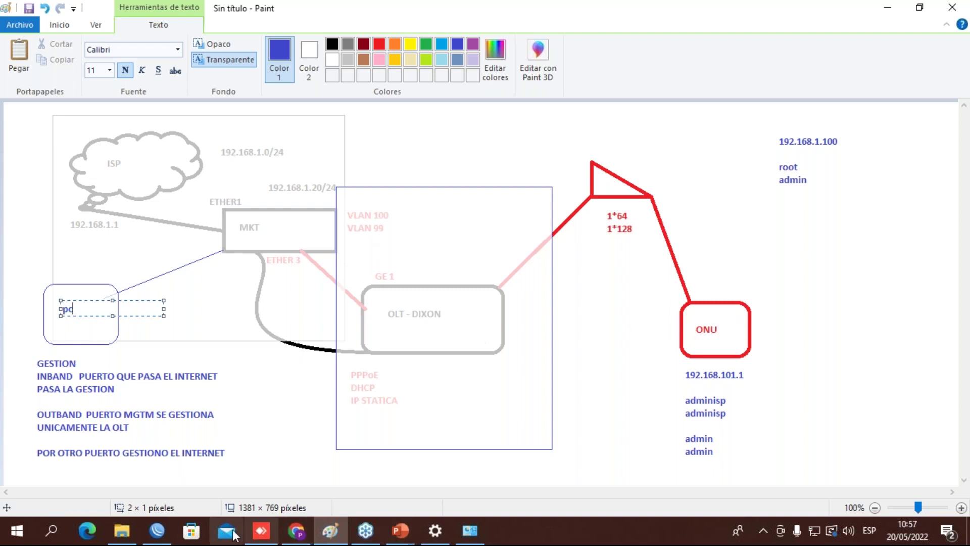
pyautogui.click(156, 530)
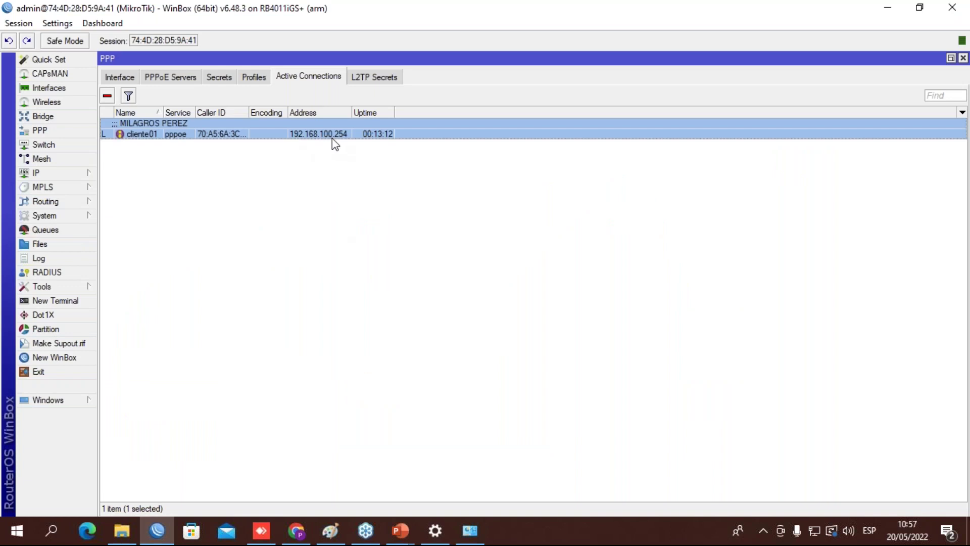
pyautogui.doubleClick(332, 138)
# Confirm the client address 192.168.100.254 in WinBox, then close Chrome's ACL Configuration tab
pyautogui.moveTo(295, 291); pyautogui.dragTo(221, 298)
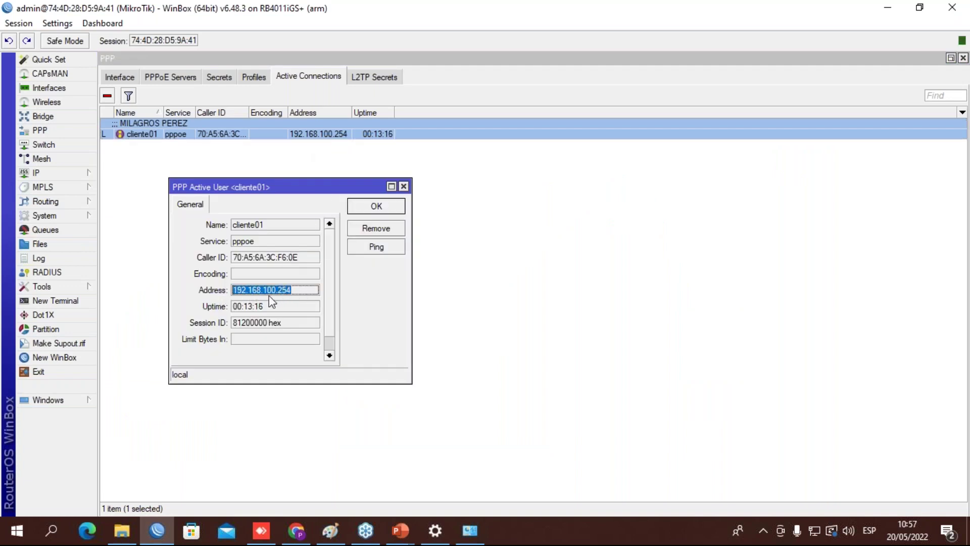
pyautogui.click(403, 187)
pyautogui.click(296, 530)
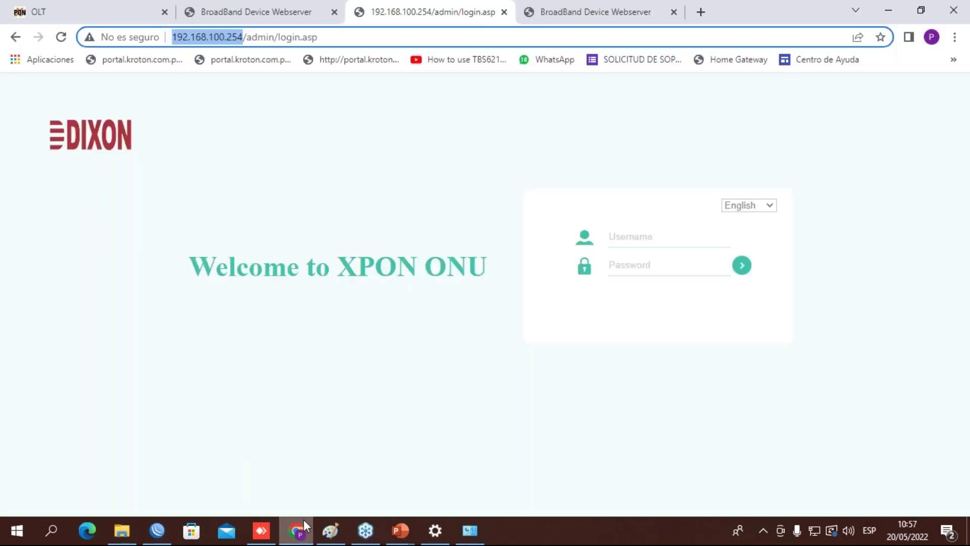
pyautogui.click(543, 10)
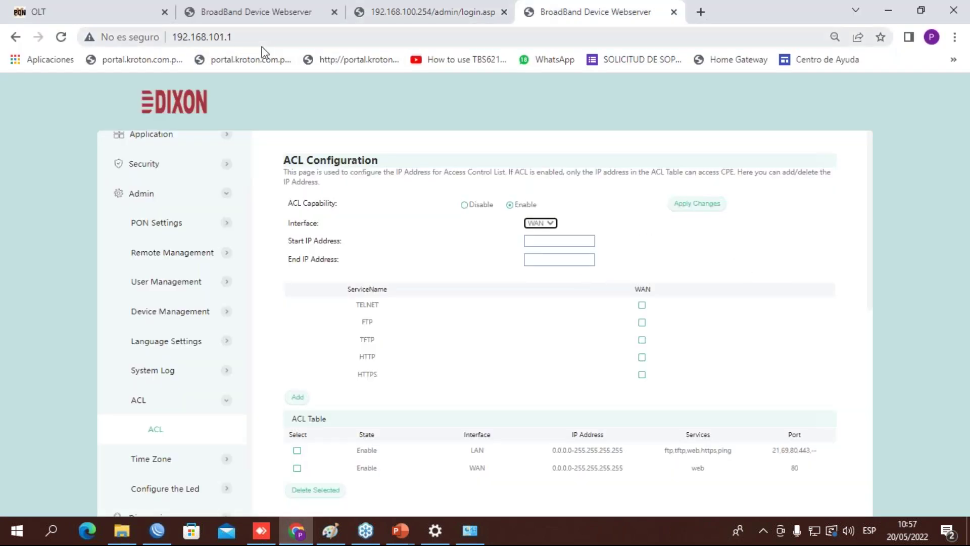
pyautogui.click(158, 35)
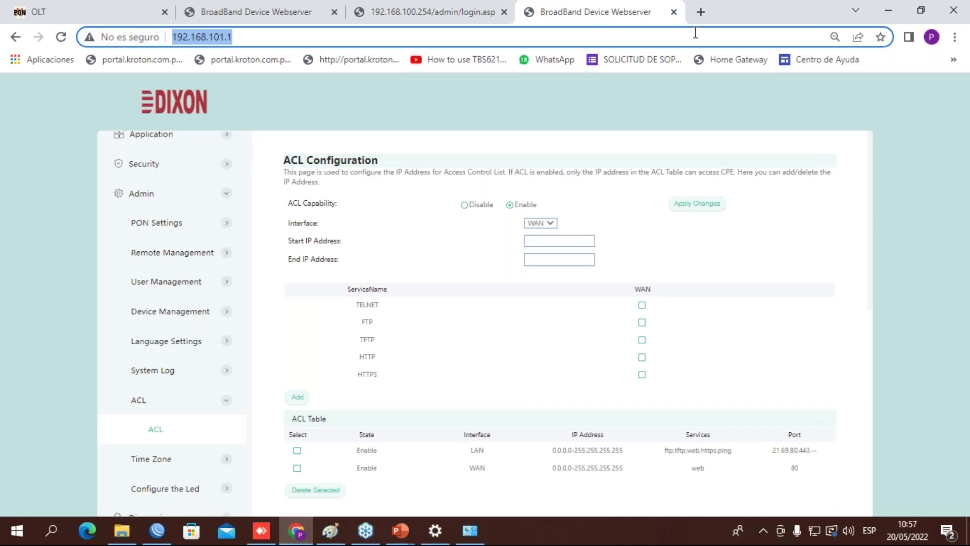
pyautogui.click(674, 12)
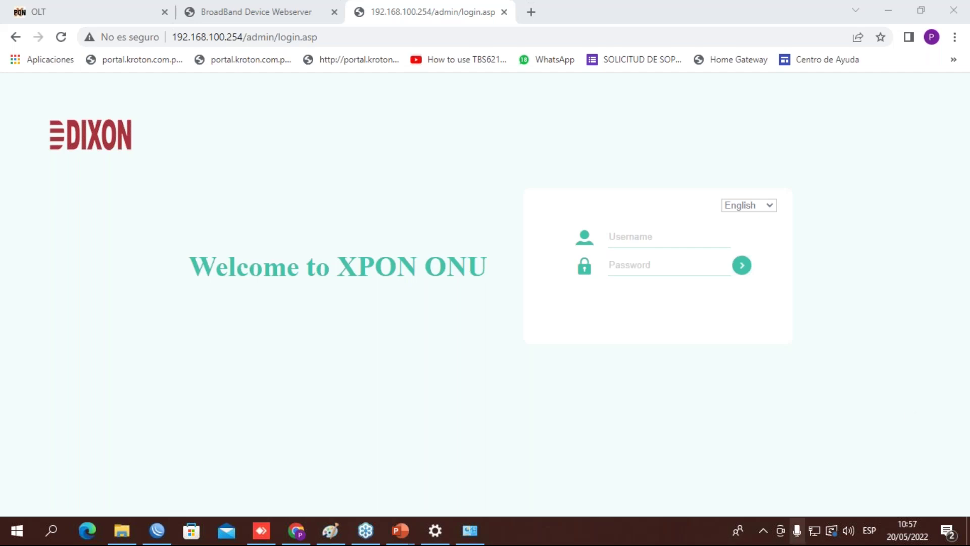
# Bring the Paint network diagram back to the front
pyautogui.click(340, 540)
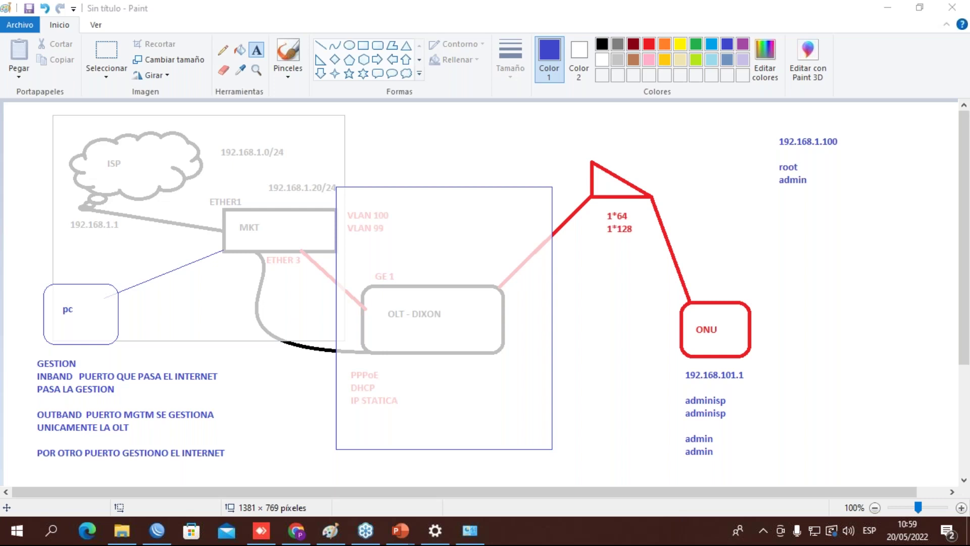
# Launch Notepad from the Run prompt and minimise it
pyautogui.press('super+r')
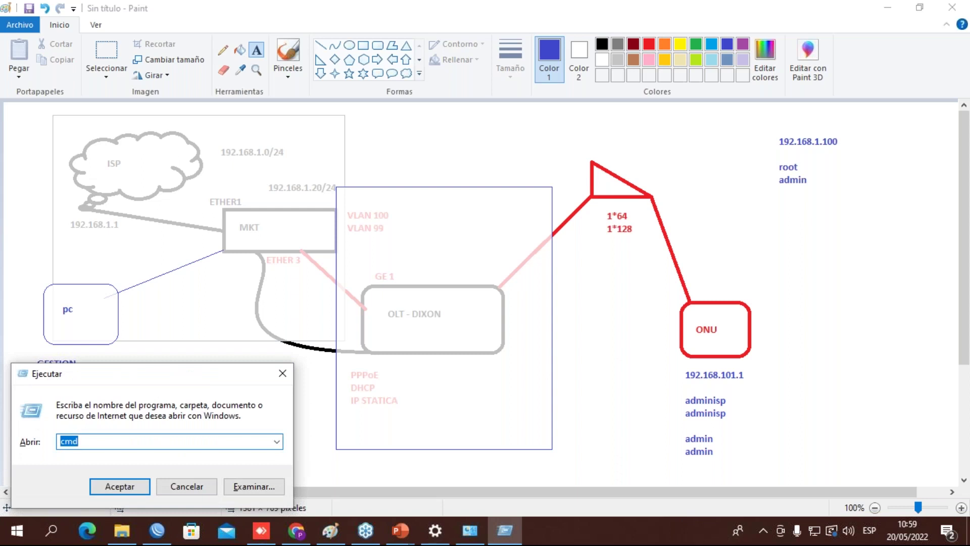
pyautogui.write('cmd')
pyautogui.press('BackSpace')
pyautogui.press('BackSpace')
pyautogui.press('BackSpace')
pyautogui.write('no')
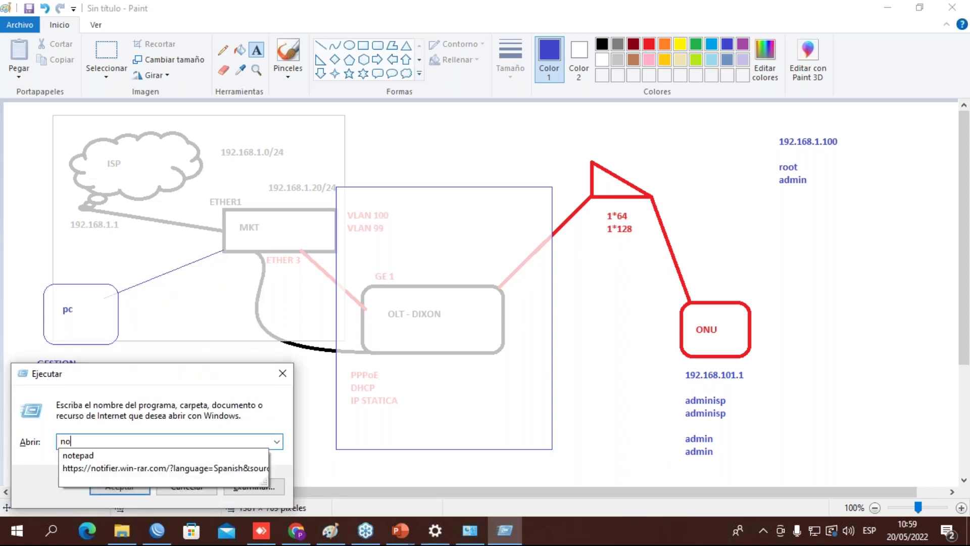
pyautogui.write('tepad')
pyautogui.press('Return')
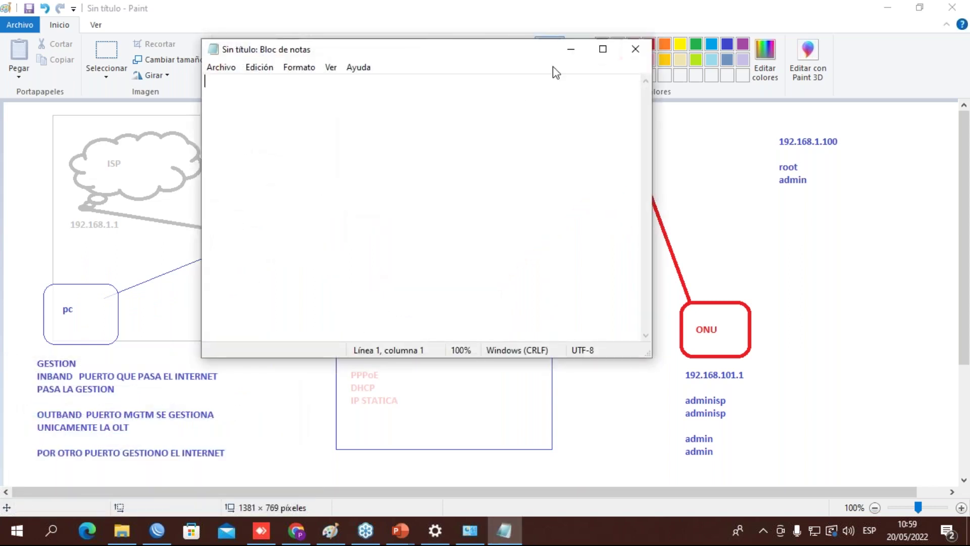
pyautogui.click(567, 52)
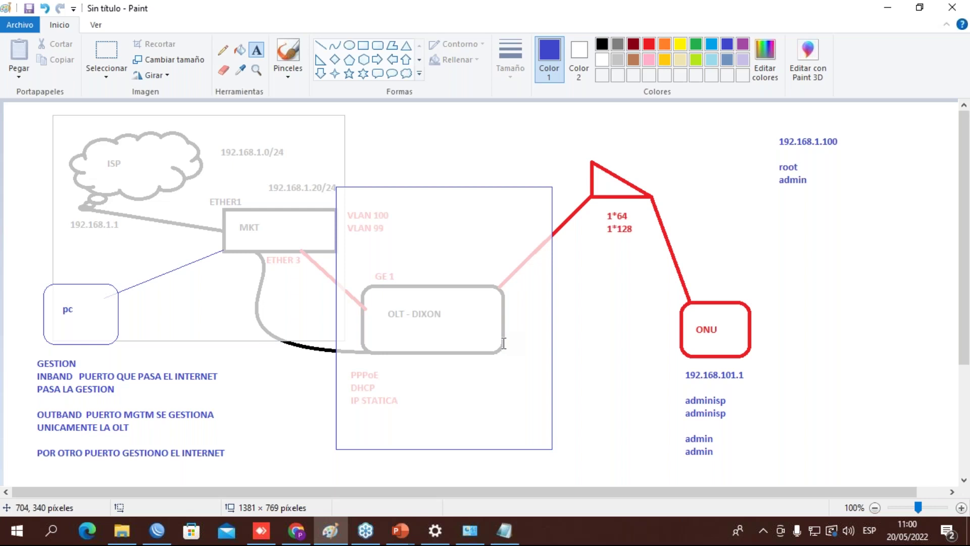
# Launch the Windows Calculator with calc from the Run prompt
pyautogui.press('super+r')
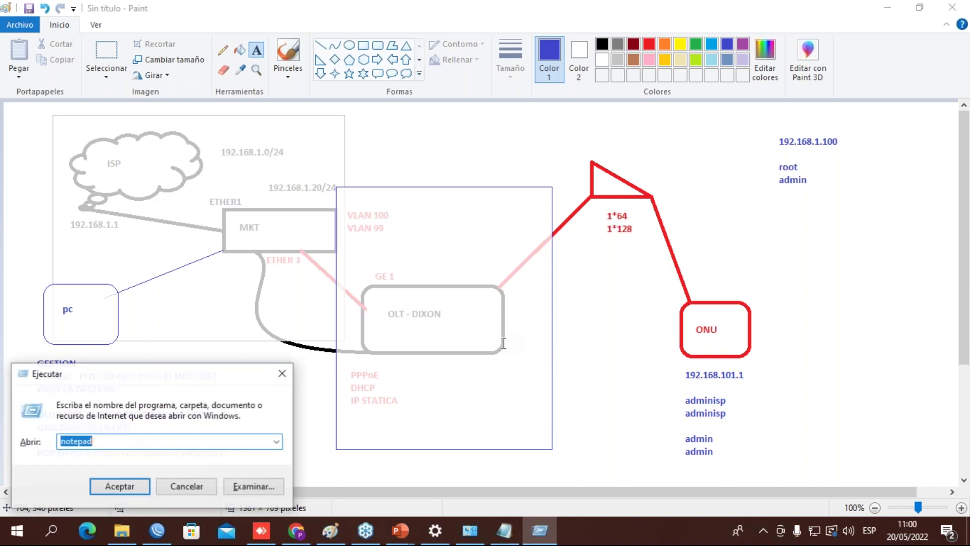
pyautogui.write('calc')
pyautogui.press('Return')
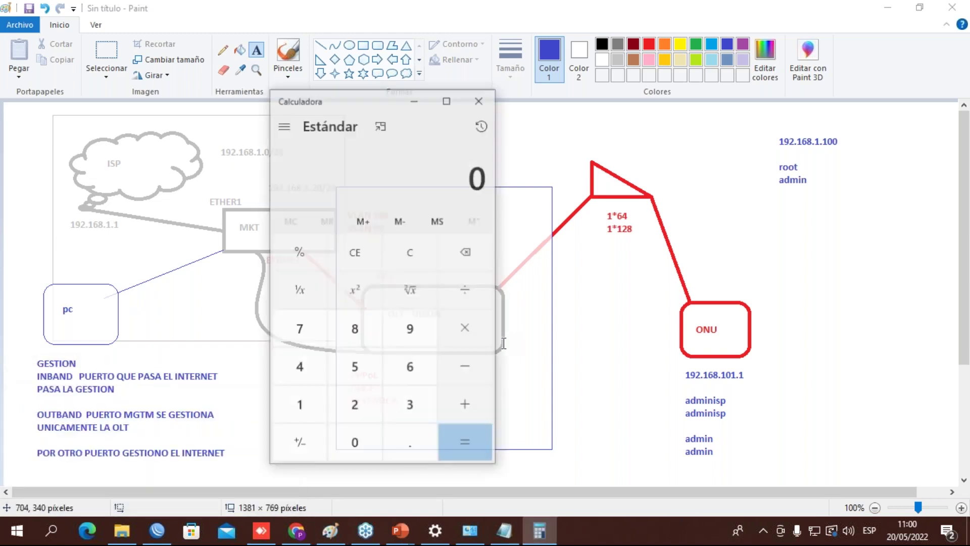
# In Calculator, compute 16 × 16 = 256 and 256 × 64 = 16,384, then go back to Chrome's ONU login page
pyautogui.write('16')
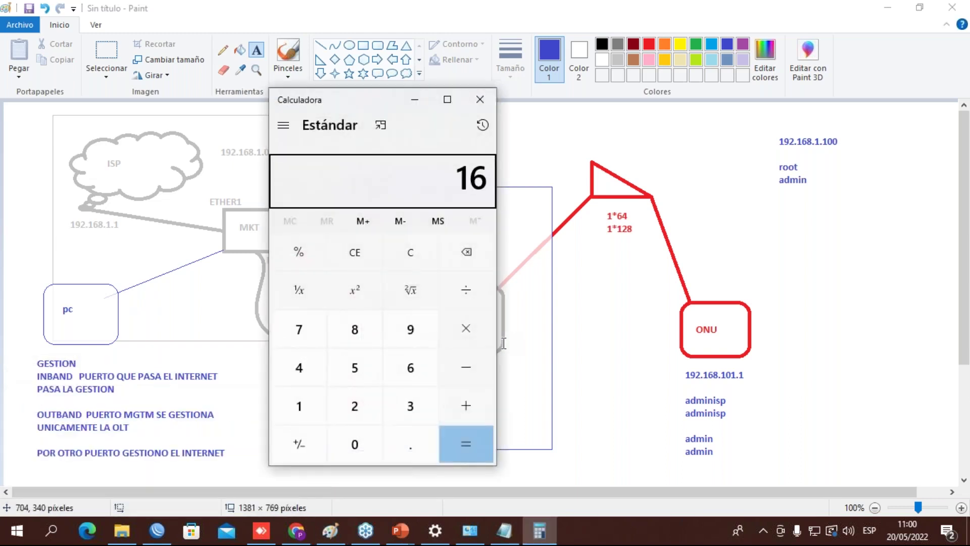
pyautogui.write('*16')
pyautogui.press('*')
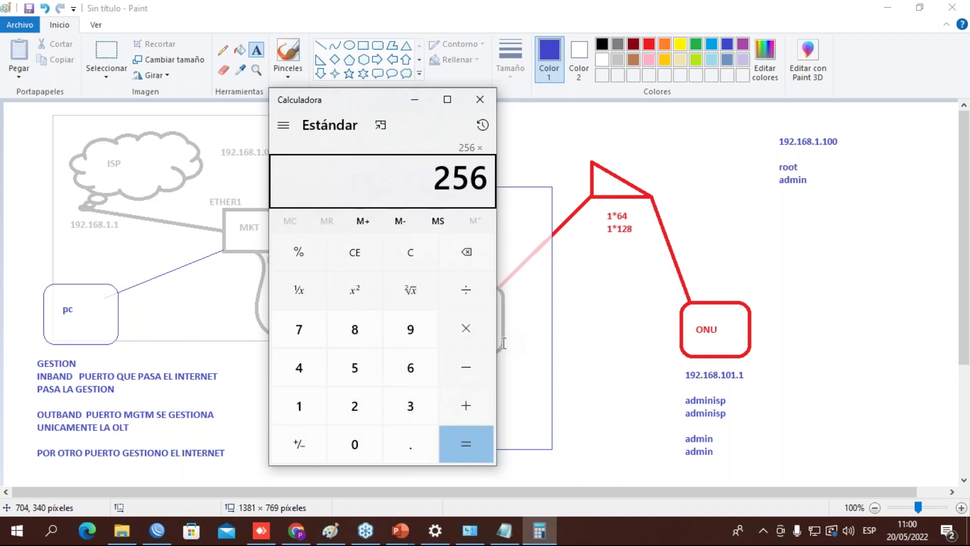
pyautogui.write('128')
pyautogui.press('BackSpace')
pyautogui.press('BackSpace')
pyautogui.press('BackSpace')
pyautogui.write('64')
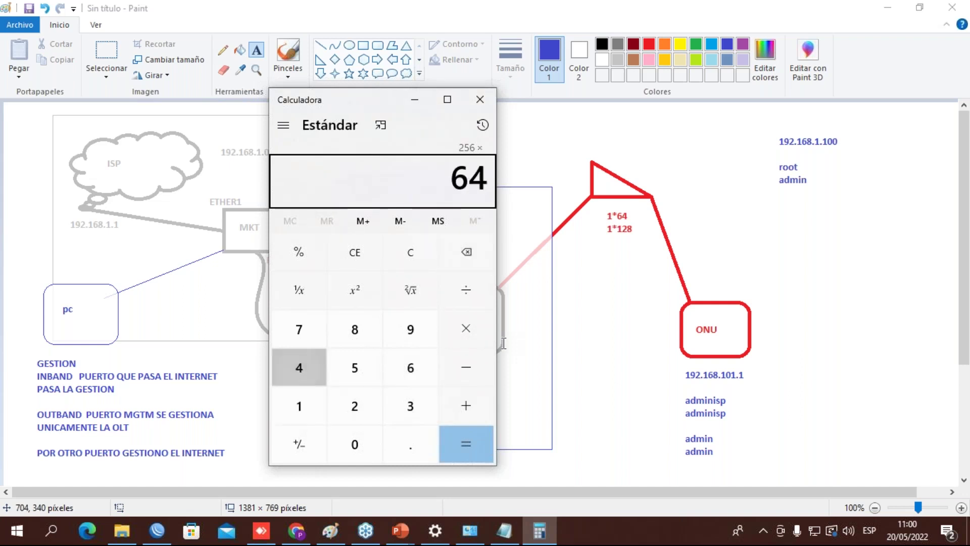
pyautogui.press('Return')
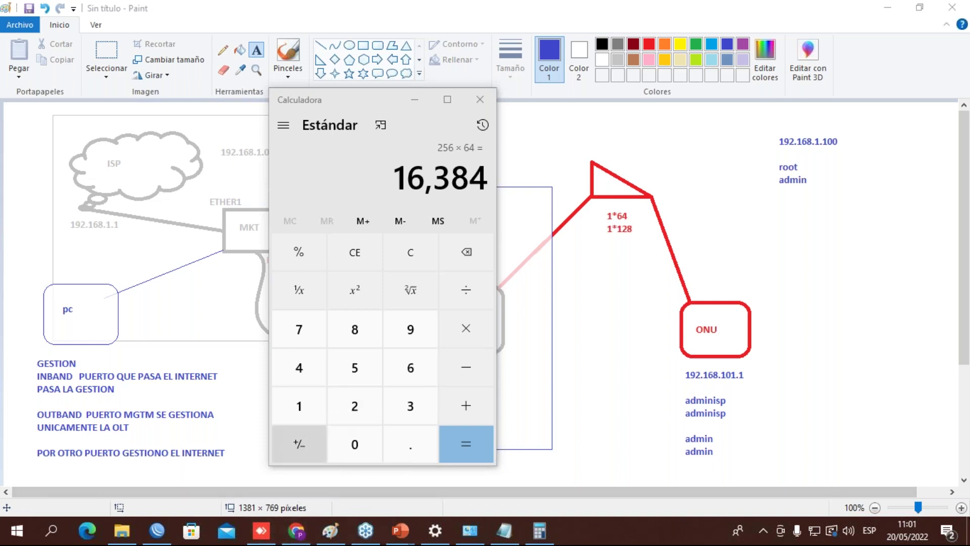
pyautogui.click(295, 538)
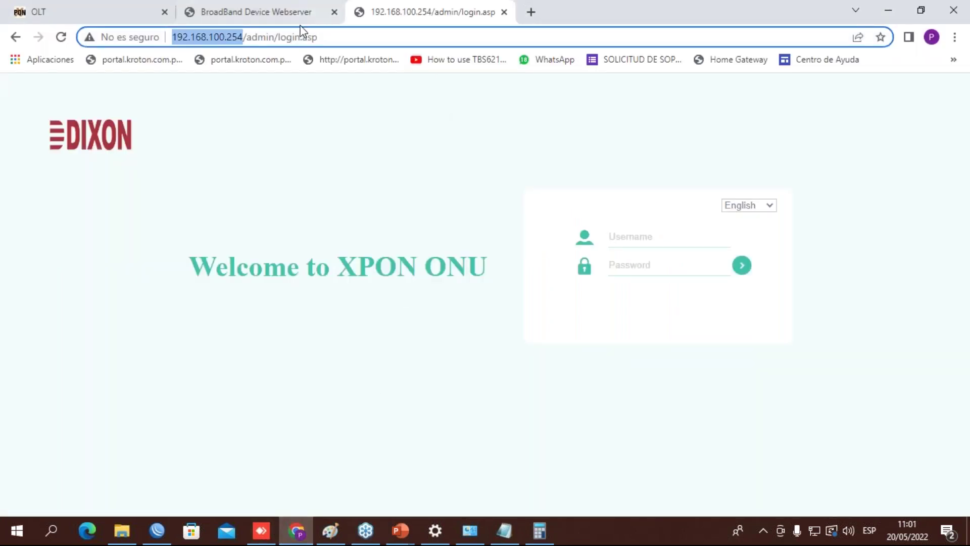
# On the ONU page, review user information, device status, interface counters and PON packet statistics
pyautogui.click(285, 10)
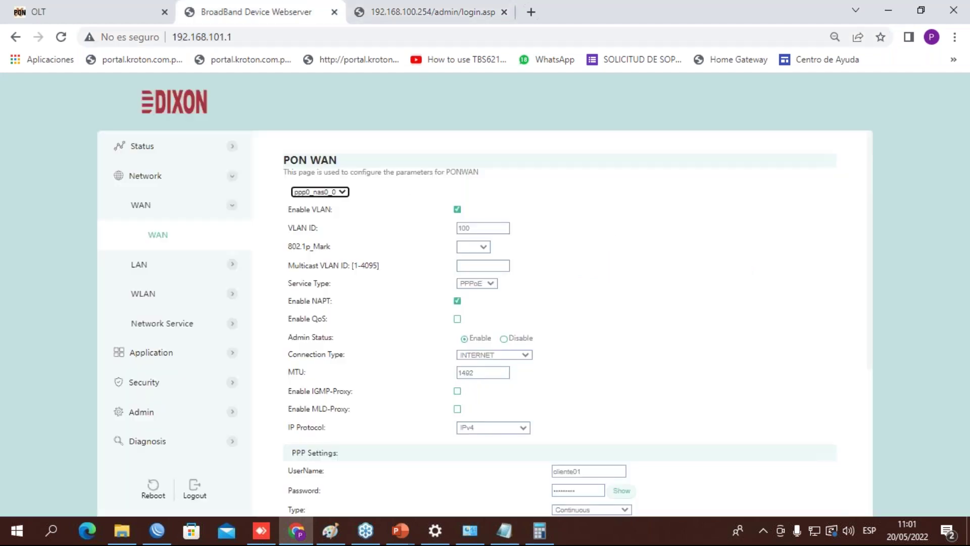
pyautogui.click(150, 152)
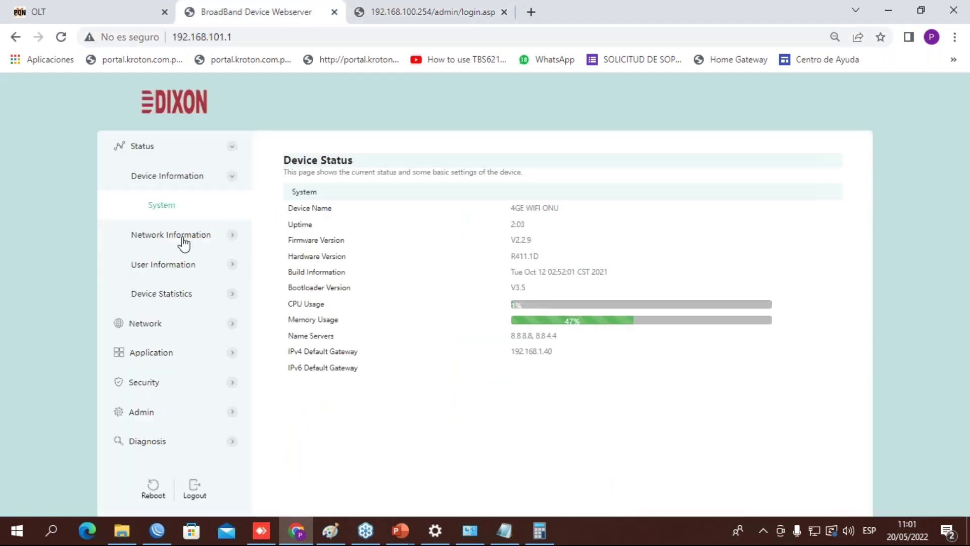
pyautogui.click(175, 258)
pyautogui.click(183, 177)
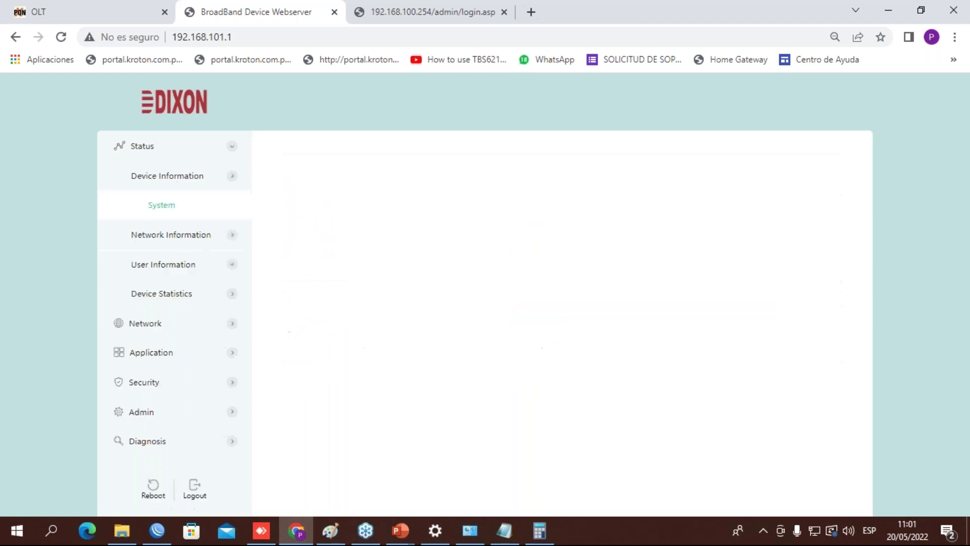
pyautogui.click(170, 294)
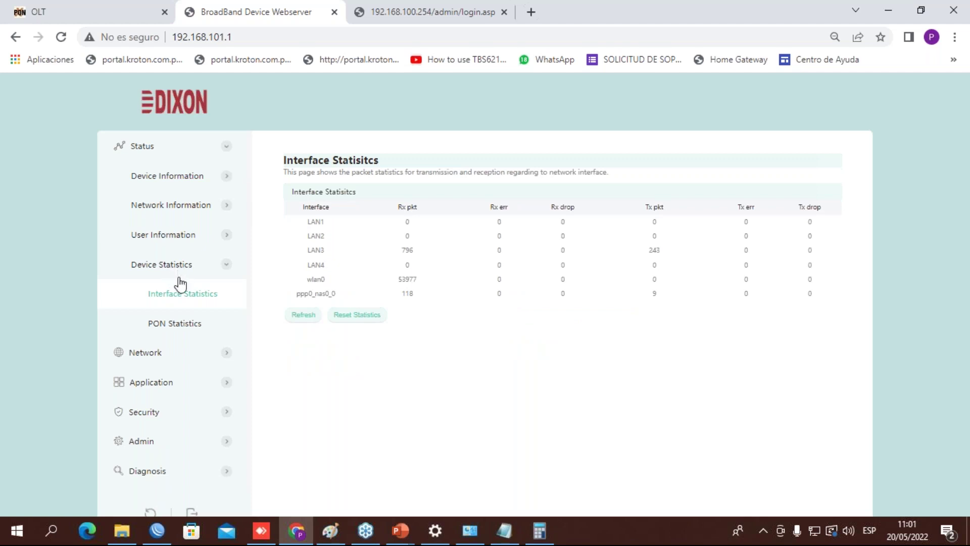
pyautogui.click(173, 326)
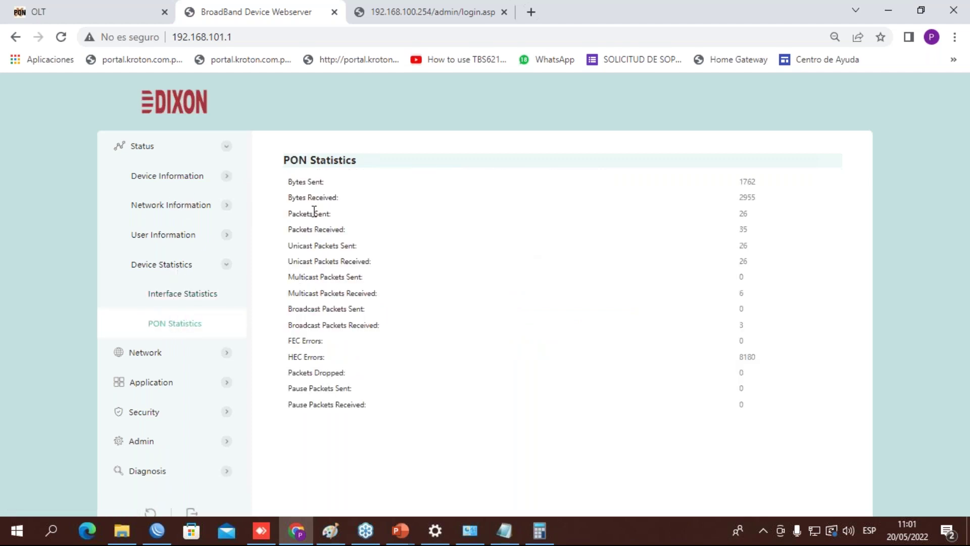
# Check WAN status, the statistics again and the PON WAN settings (VLAN 100, PPPoE), then return to Paint
pyautogui.click(166, 148)
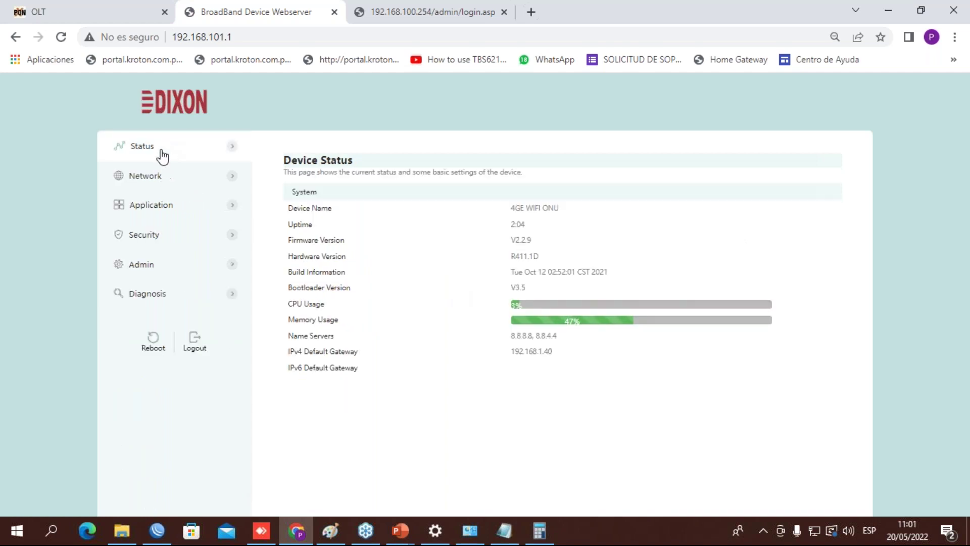
pyautogui.click(162, 152)
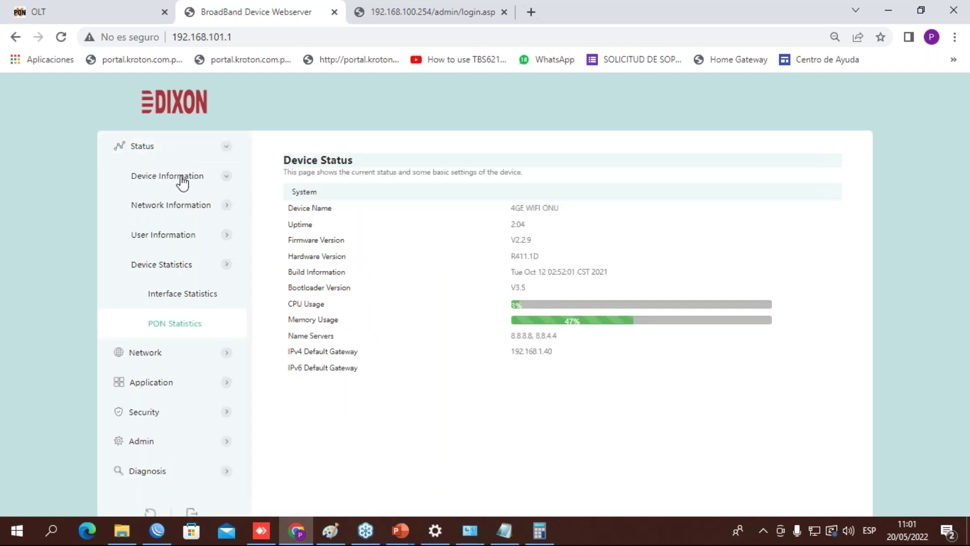
pyautogui.click(181, 206)
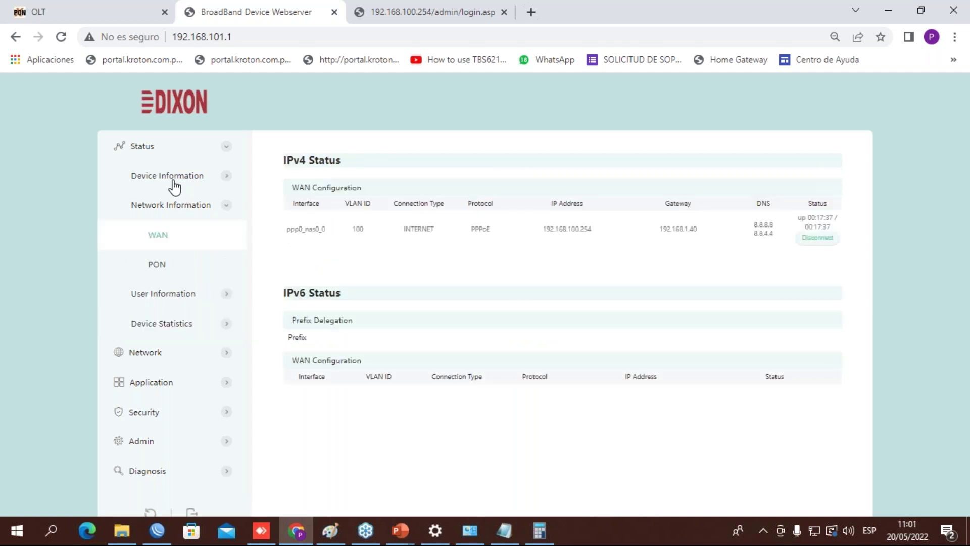
pyautogui.click(174, 178)
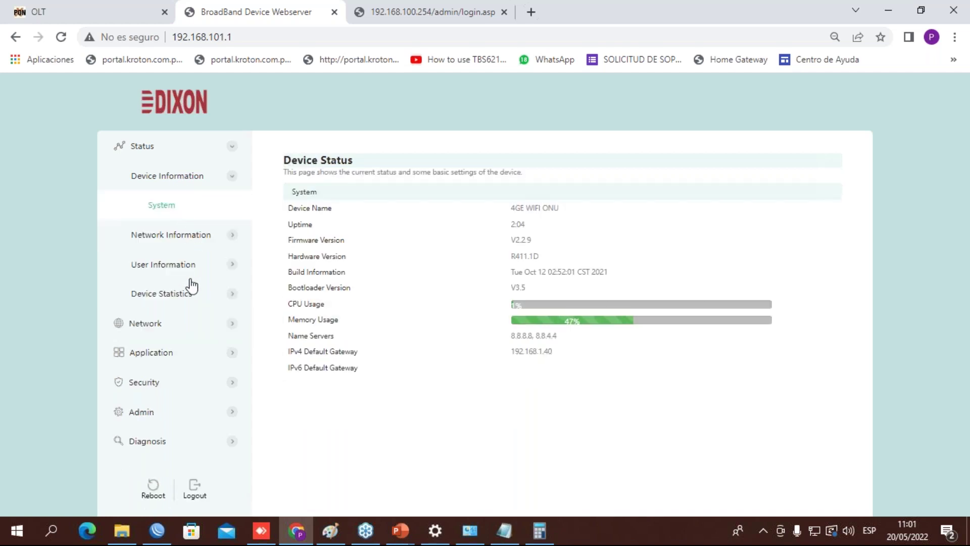
pyautogui.click(182, 303)
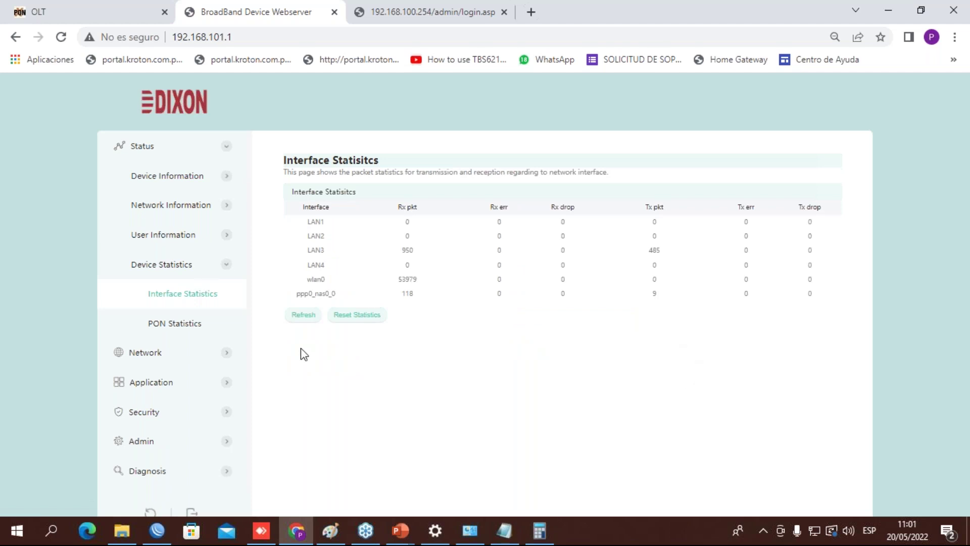
pyautogui.click(176, 322)
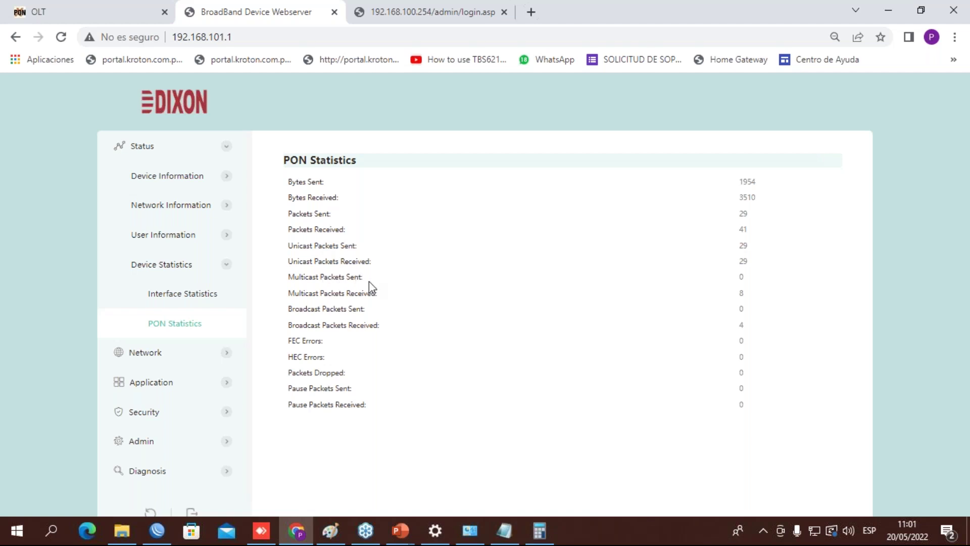
pyautogui.click(174, 359)
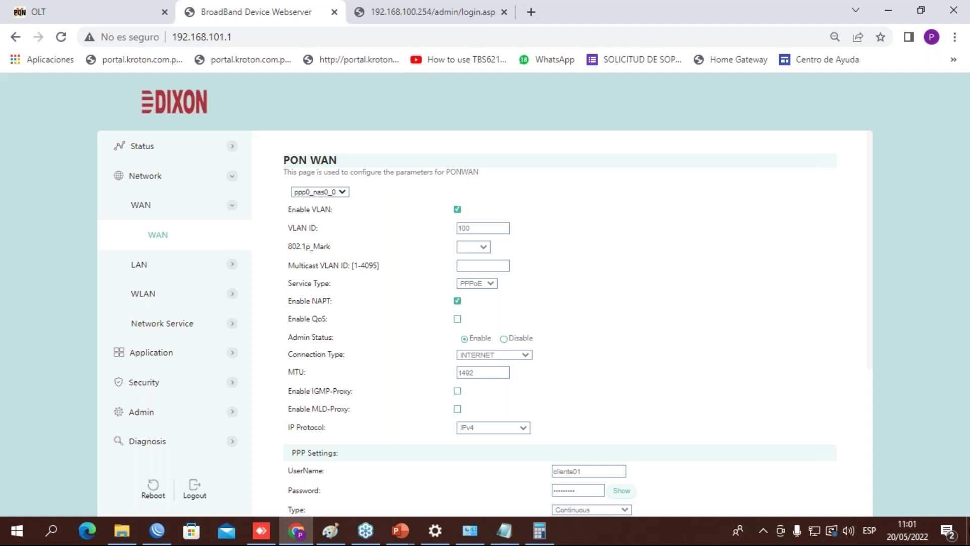
pyautogui.click(331, 531)
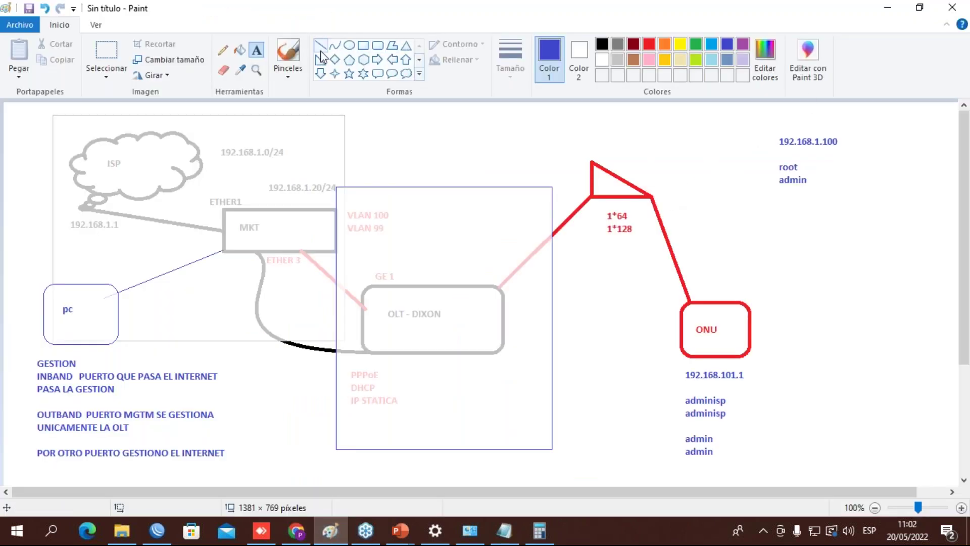
# Draw an unfilled yellow rectangle outline from the triangle down to the ONU
pyautogui.click(360, 46)
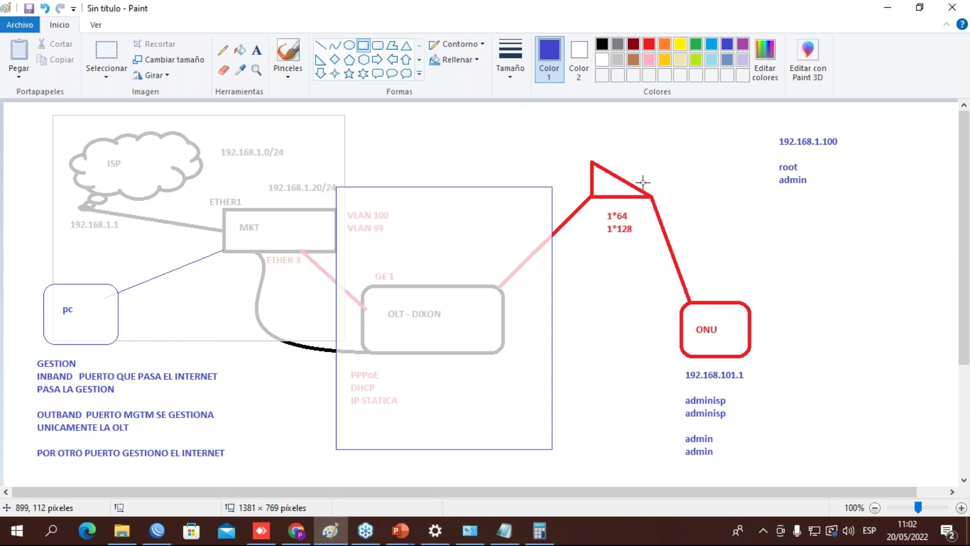
pyautogui.moveTo(646, 163); pyautogui.dragTo(726, 314)
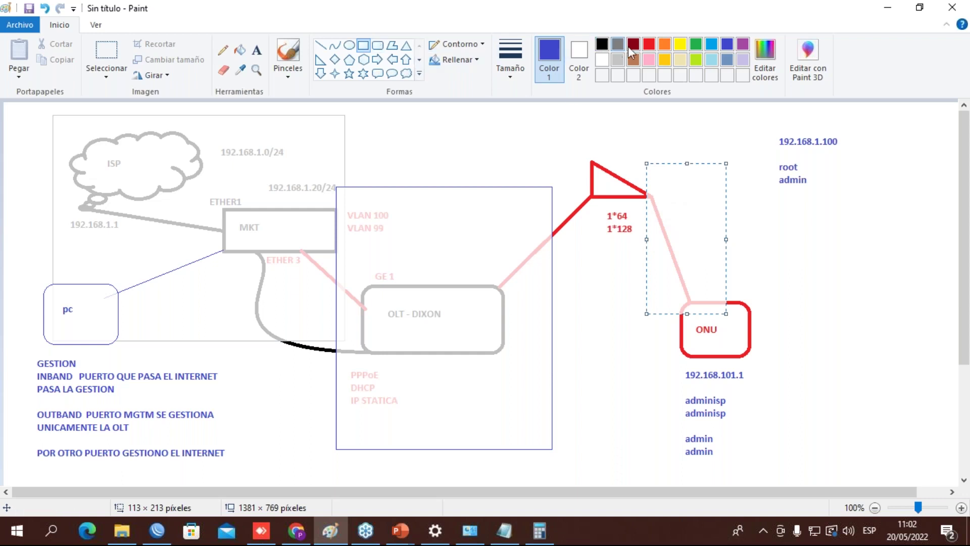
pyautogui.click(679, 44)
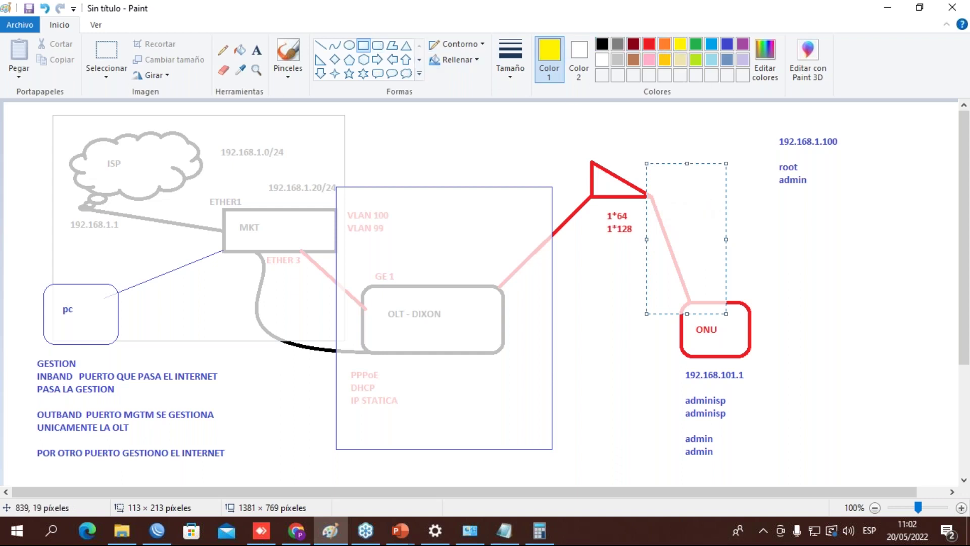
pyautogui.click(456, 60)
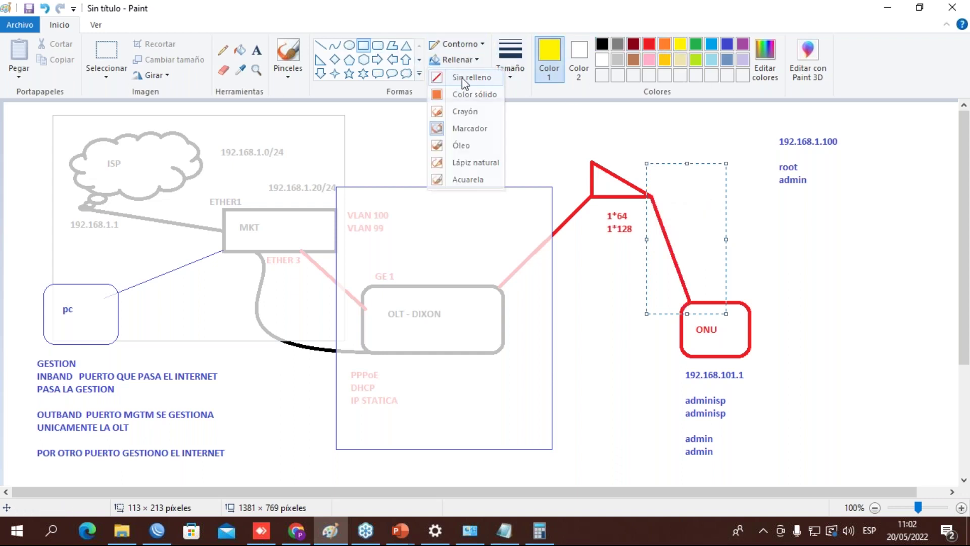
pyautogui.click(462, 77)
pyautogui.click(772, 239)
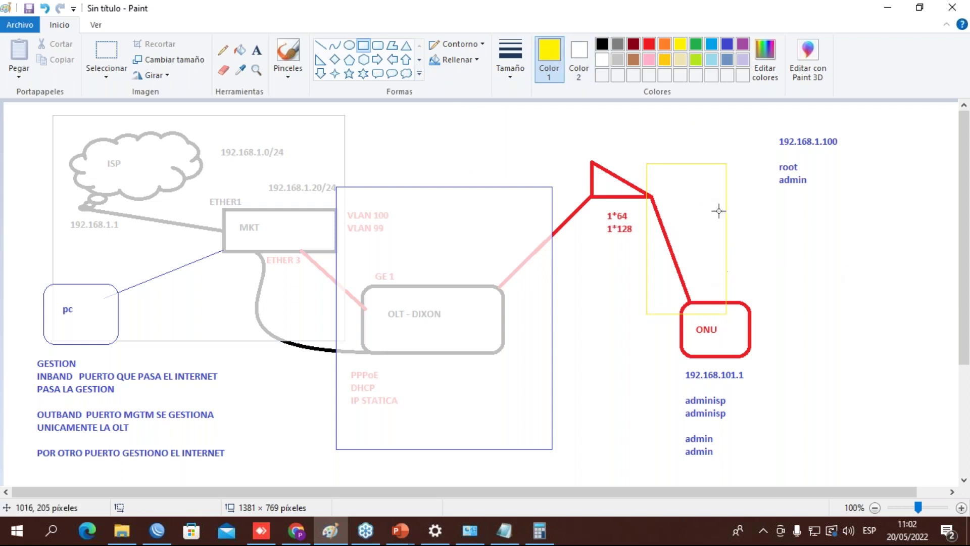
# Set the drawing colour to blue and switch to the Text tool
pyautogui.click(742, 48)
pyautogui.click(728, 46)
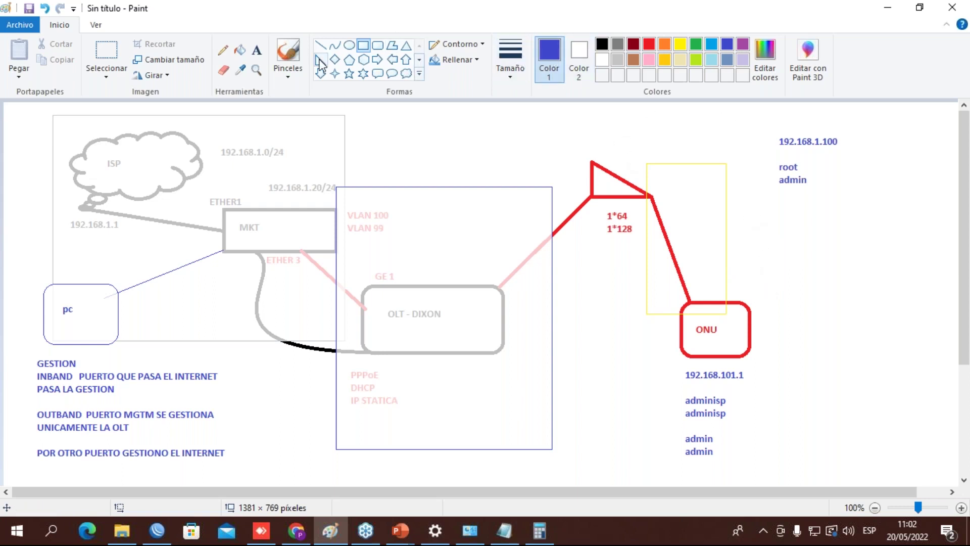
pyautogui.click(258, 51)
# Label the ONU line with '0 a -28' and '-26'
pyautogui.click(765, 270)
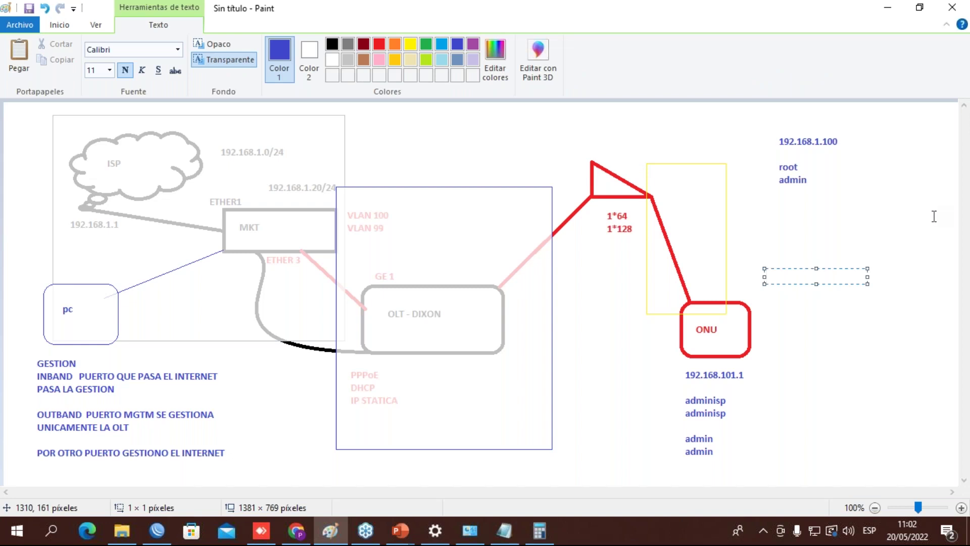
pyautogui.write('0 a -28')
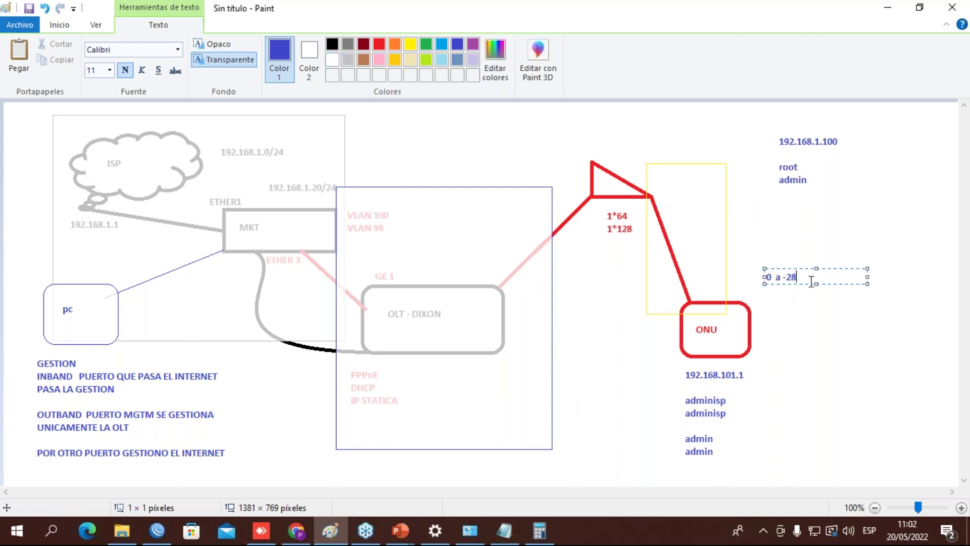
pyautogui.click(701, 277)
pyautogui.click(693, 267)
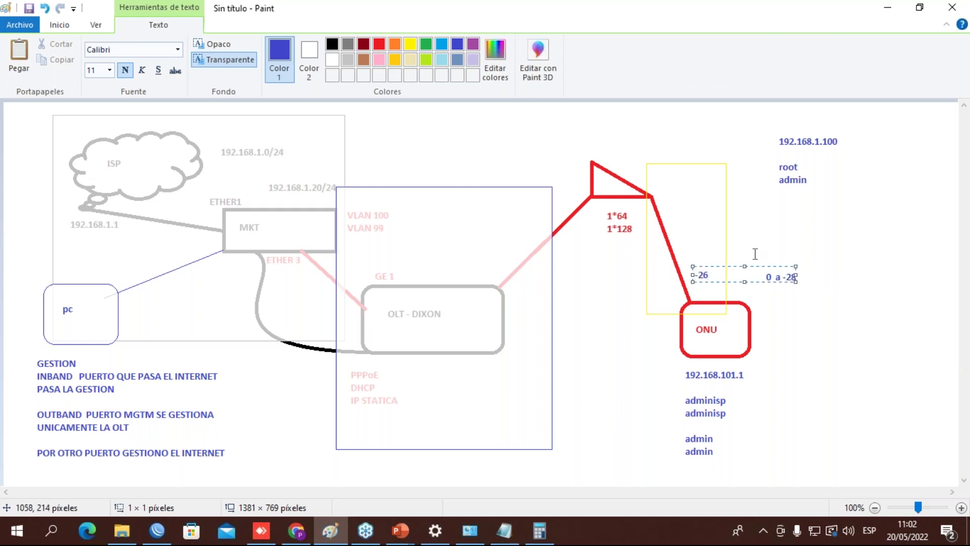
pyautogui.click(851, 219)
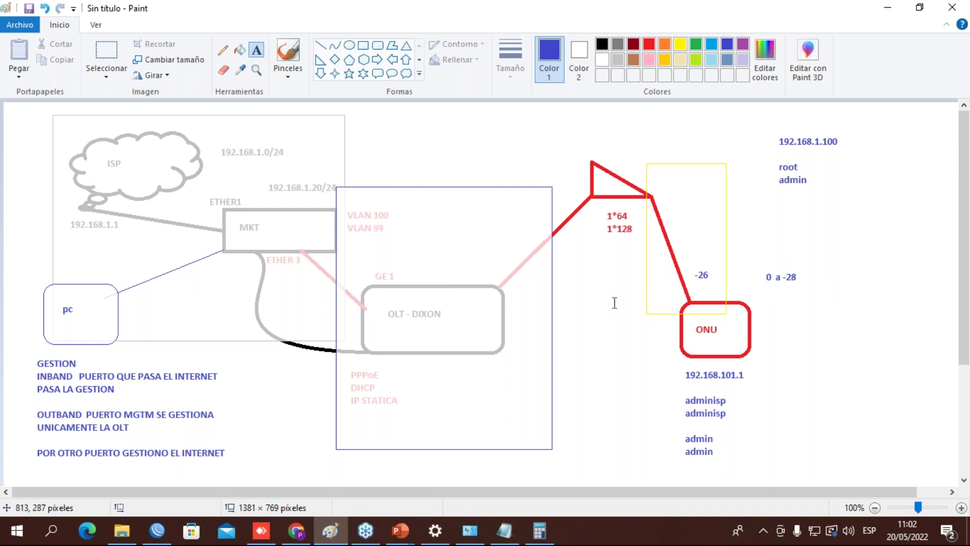
# Add a '-23' power label beside the red triangle
pyautogui.click(655, 184)
pyautogui.write('-22')
pyautogui.press('BackSpace')
pyautogui.click(775, 236)
# Start a new 0.5 note text box at the right side of the diagram
pyautogui.click(851, 214)
pyautogui.write('0.25')
pyautogui.press('Return')
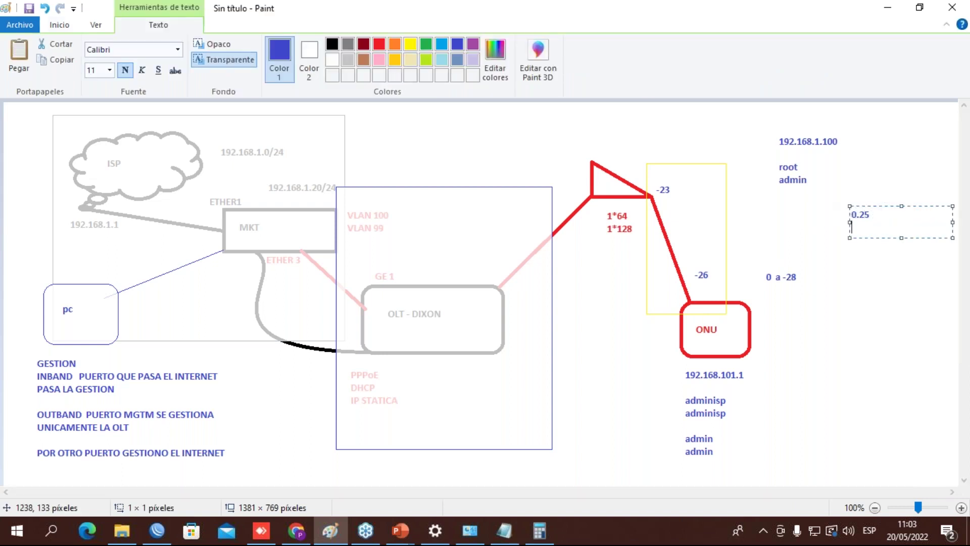
pyautogui.press('BackSpace')
pyautogui.press('BackSpace')
pyautogui.press('BackSpace')
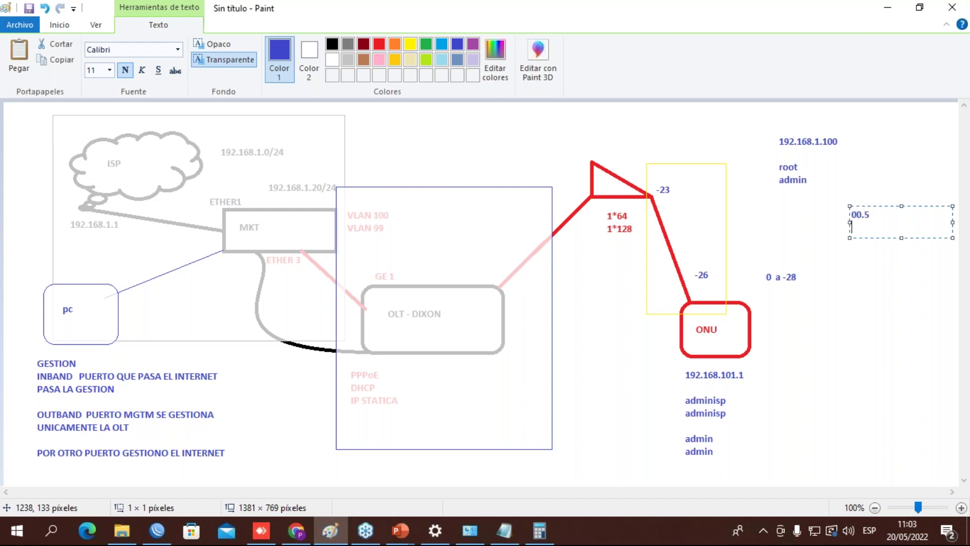